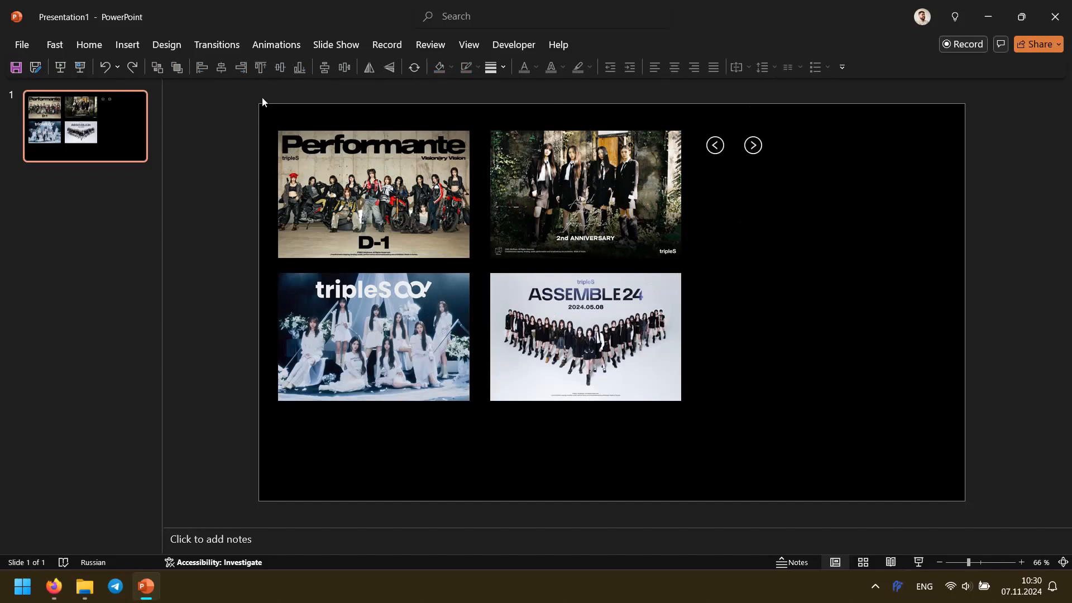
Step: Display the Selection Pane for the slide's pictures and shapes
{"action": "left_click", "coordinate": [379, 179]}
{"action": "left_click", "coordinate": [79, 49]}
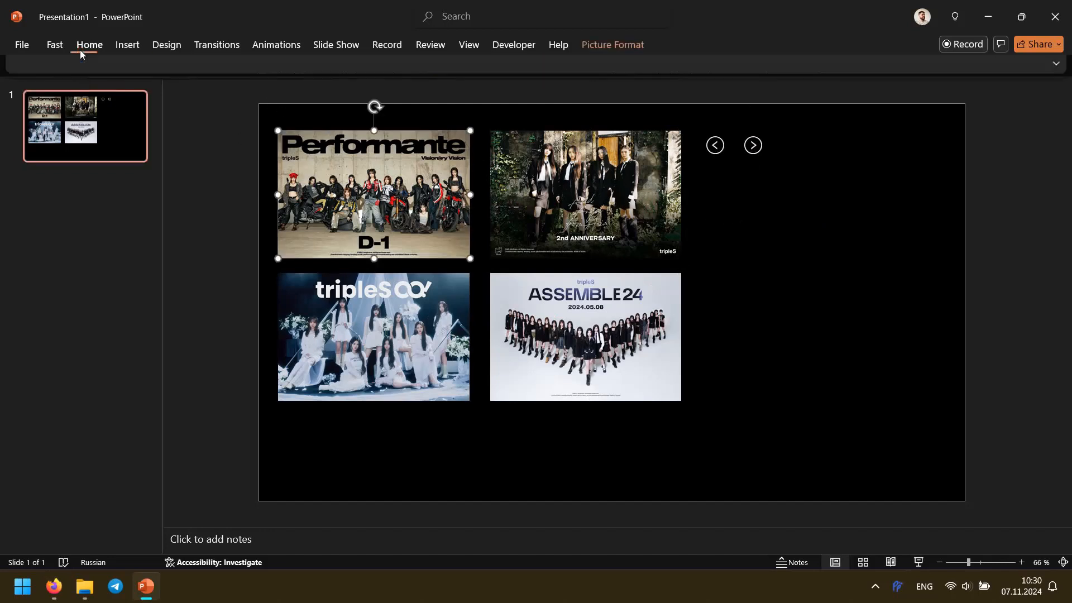
{"action": "left_click", "coordinate": [636, 84]}
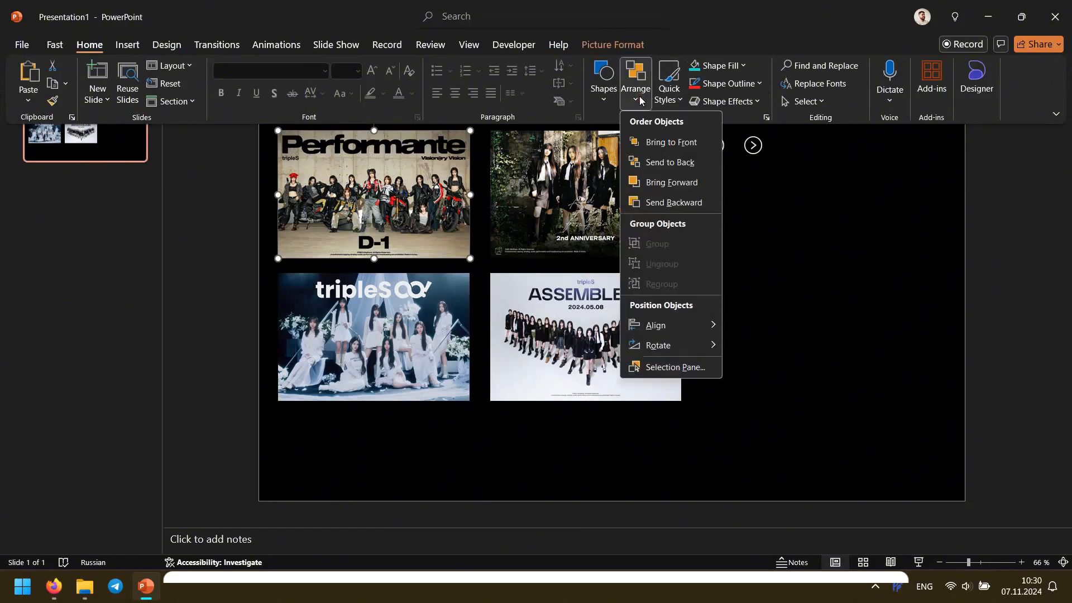
{"action": "left_click", "coordinate": [675, 367]}
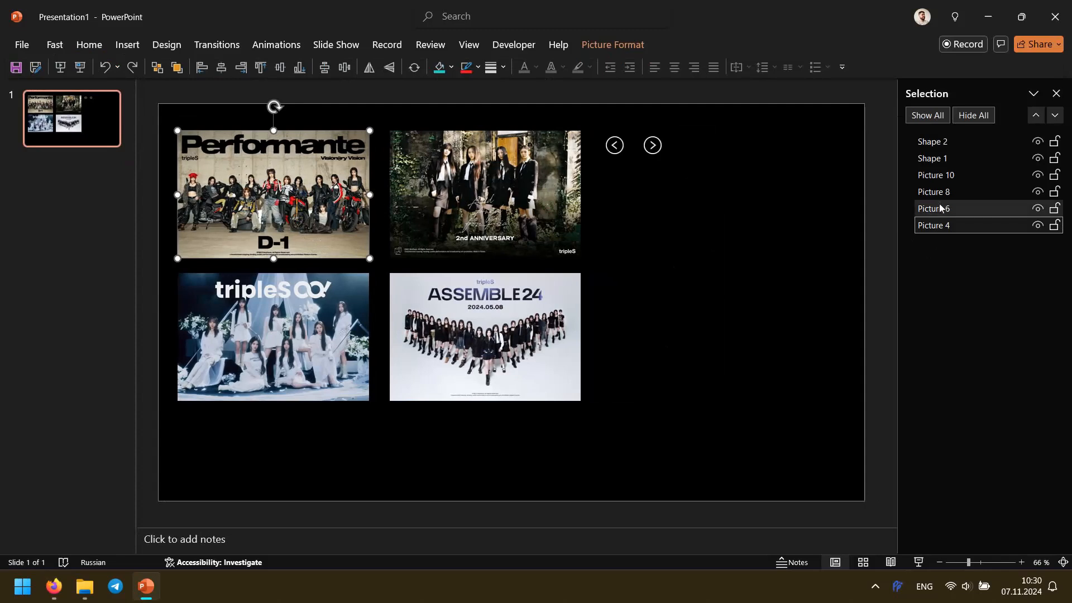
Step: Rename the Performante picture as Picture 1 in the Selection Pane
{"action": "left_click", "coordinate": [324, 321]}
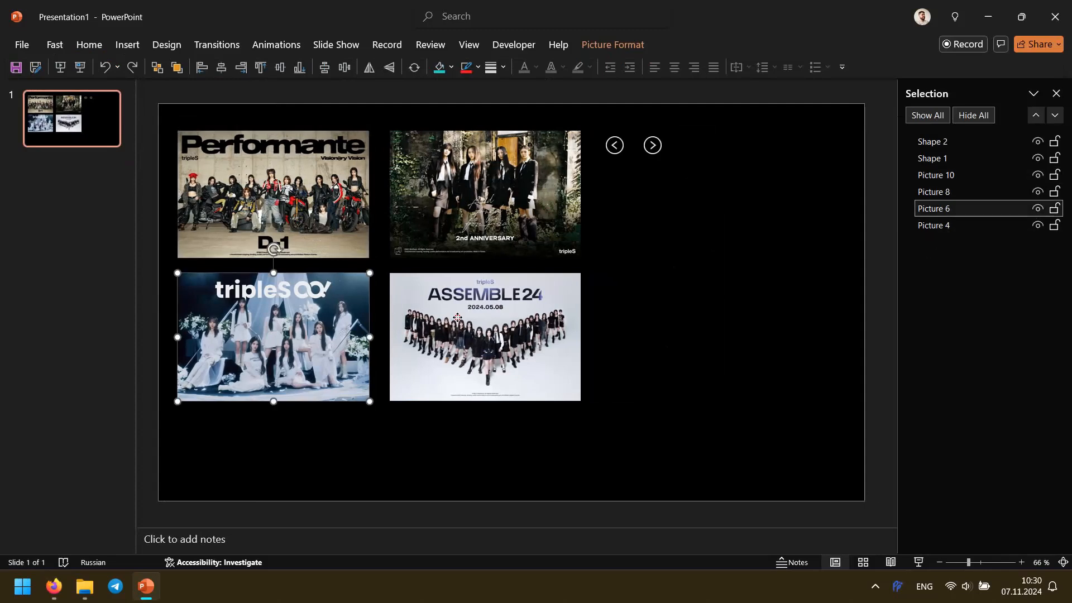
{"action": "left_click", "coordinate": [447, 321]}
{"action": "left_click", "coordinate": [471, 214]}
{"action": "left_click", "coordinate": [312, 217]}
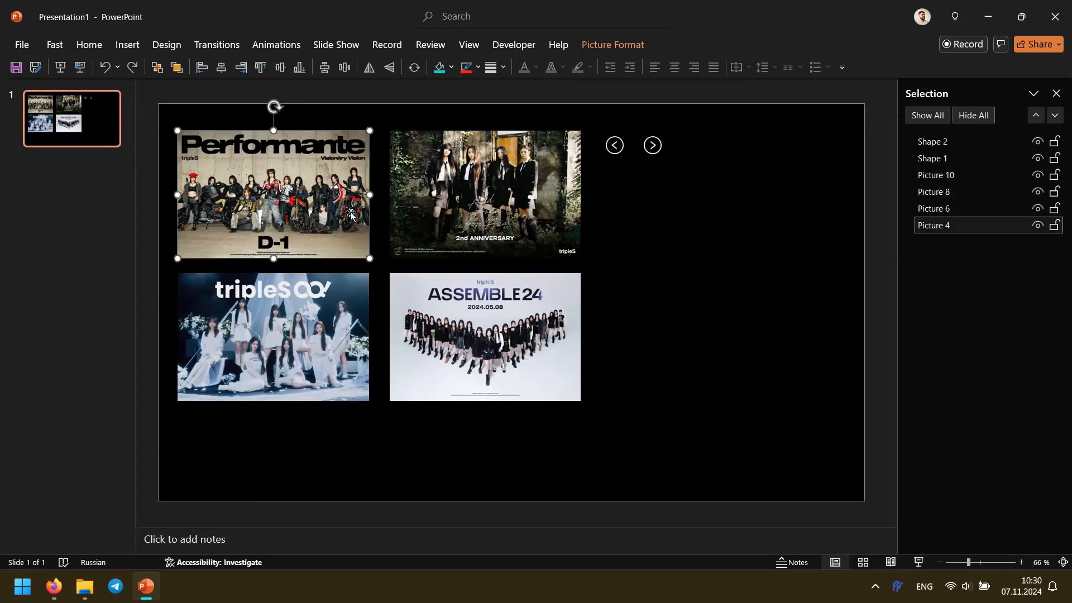
{"action": "double_click", "coordinate": [964, 225]}
{"action": "key", "text": "BackSpace"}
{"action": "type", "text": "1"}
{"action": "key", "text": "Return"}
Step: Rename the 2nd Anniversary picture as Picture 2
{"action": "left_click", "coordinate": [446, 215]}
{"action": "double_click", "coordinate": [961, 192]}
{"action": "key", "text": "BackSpace"}
{"action": "type", "text": "2"}
{"action": "key", "text": "Return"}
Step: Rename the picture of the group in white dresses as Picture 3 and the ASSEMBLE24 picture as Picture 4
{"action": "double_click", "coordinate": [966, 176]}
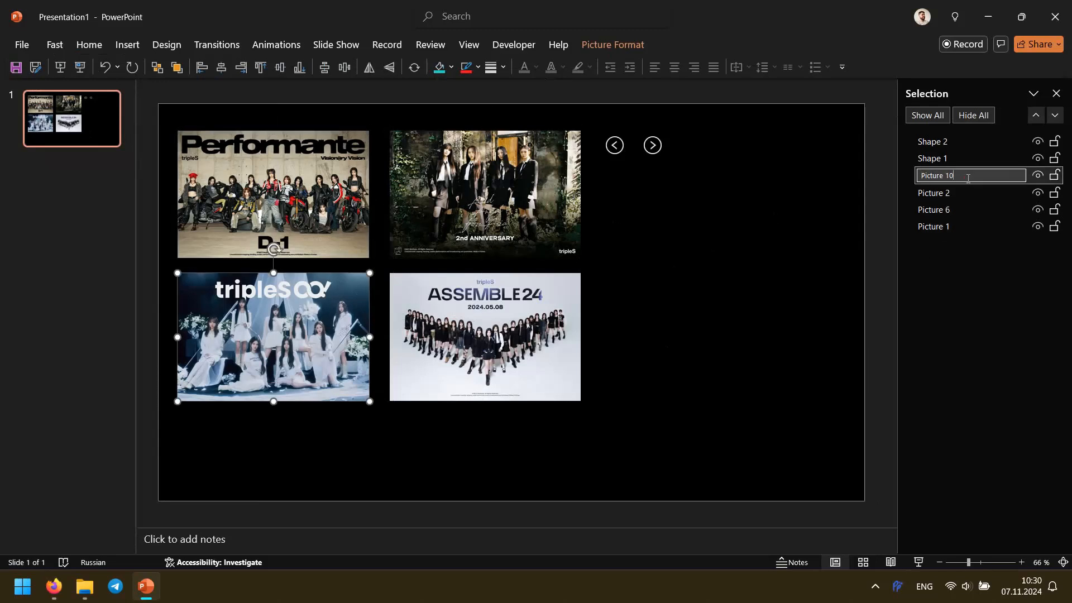
{"action": "key", "text": "BackSpace"}
{"action": "key", "text": "BackSpace"}
{"action": "type", "text": "3"}
{"action": "key", "text": "Return"}
{"action": "double_click", "coordinate": [949, 211]}
{"action": "key", "text": "BackSpace"}
{"action": "type", "text": "4"}
Step: Reorder the pictures into the sequence Picture 1 to Picture 4 and check which image each name selects
{"action": "left_click_drag", "start_coordinate": [967, 227], "coordinate": [972, 191]}
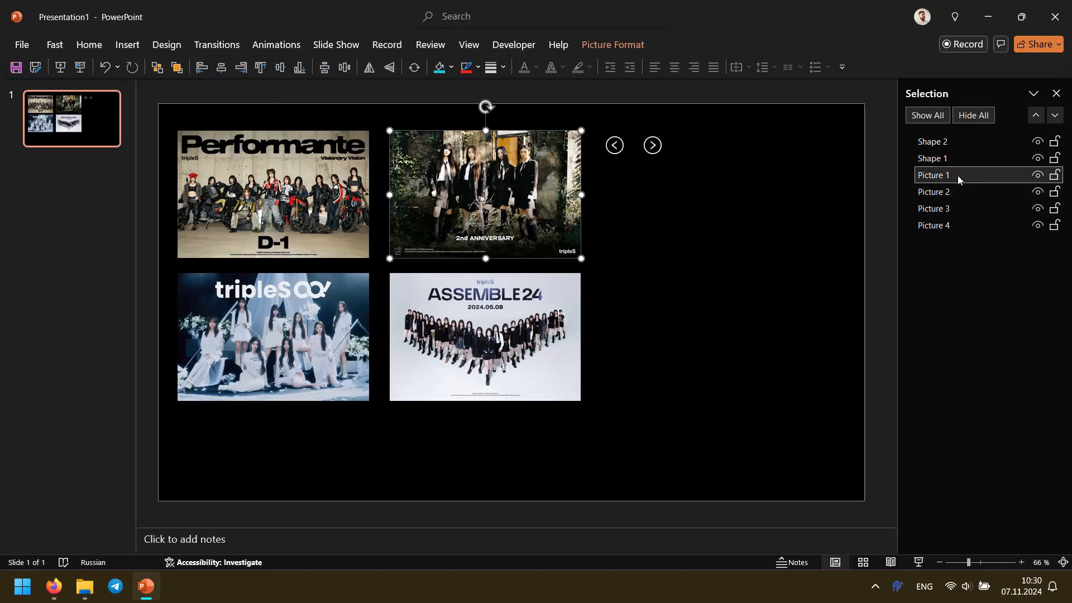
{"action": "left_click", "coordinate": [957, 175]}
{"action": "left_click", "coordinate": [960, 189]}
{"action": "left_click", "coordinate": [963, 209]}
{"action": "left_click", "coordinate": [963, 225]}
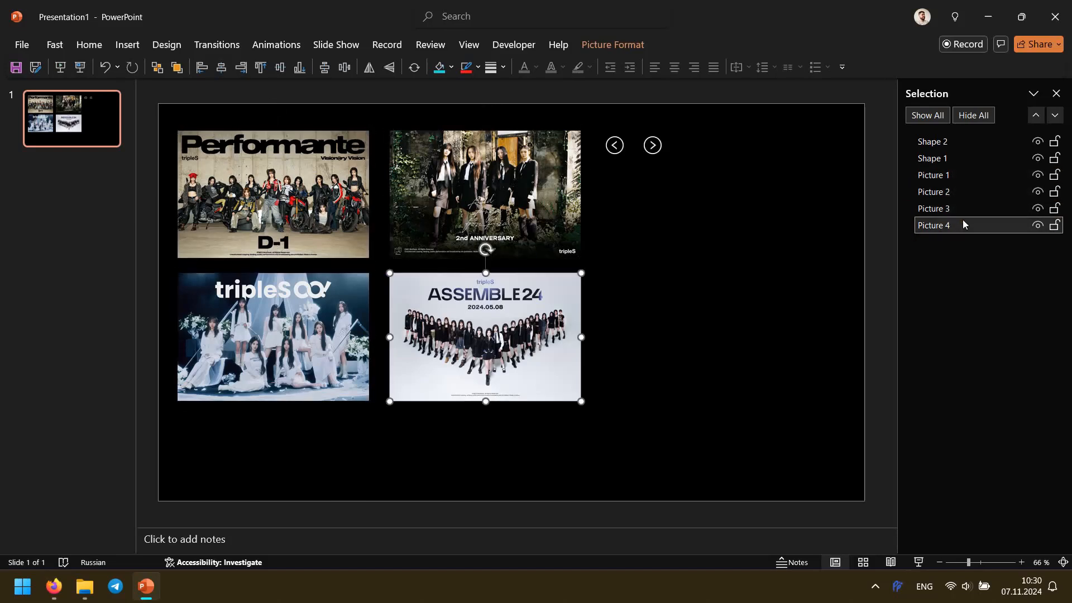
Step: Rename the left-pointing arrow as Button-Previous and the right-pointing arrow as Button-Next
{"action": "left_click", "coordinate": [966, 159]}
{"action": "left_click", "coordinate": [967, 159]}
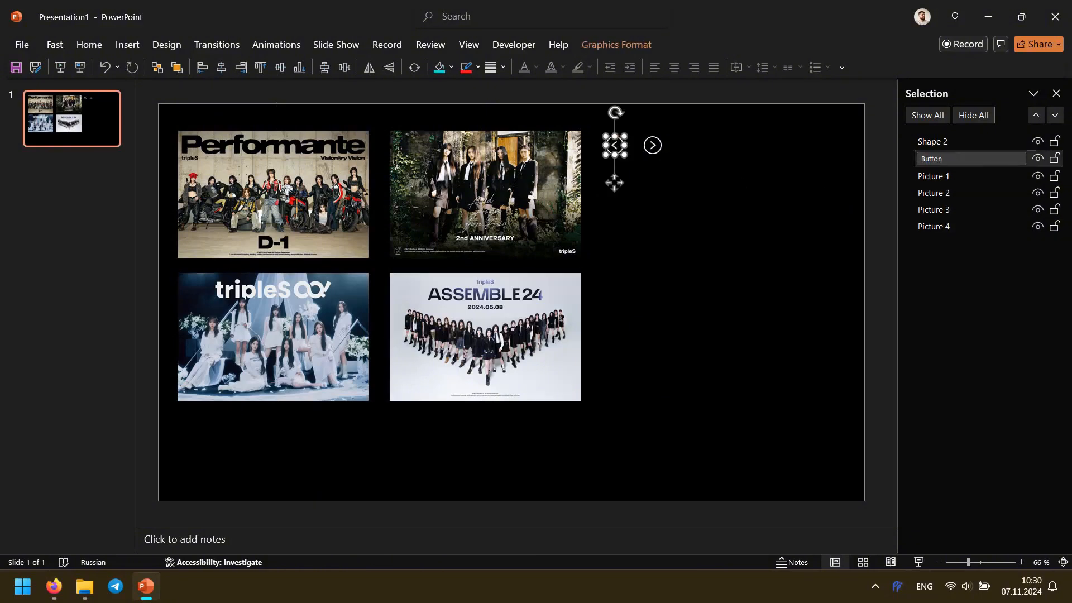
{"action": "type", "text": "Button-Previous"}
{"action": "left_click", "coordinate": [940, 142]}
{"action": "left_click", "coordinate": [940, 141]}
{"action": "type", "text": "Button-Next"}
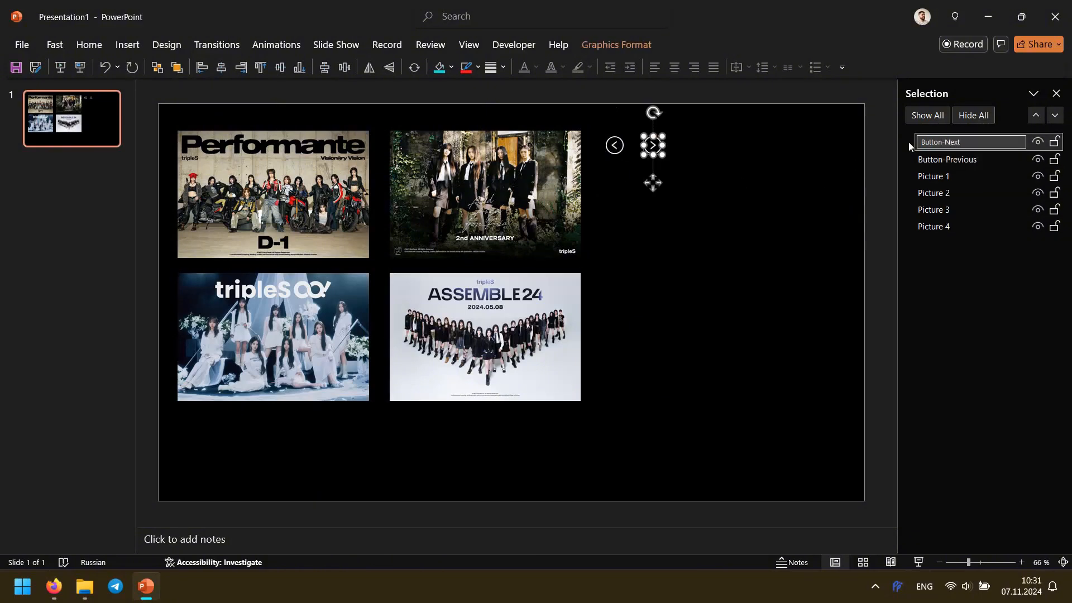
{"action": "left_click", "coordinate": [815, 213]}
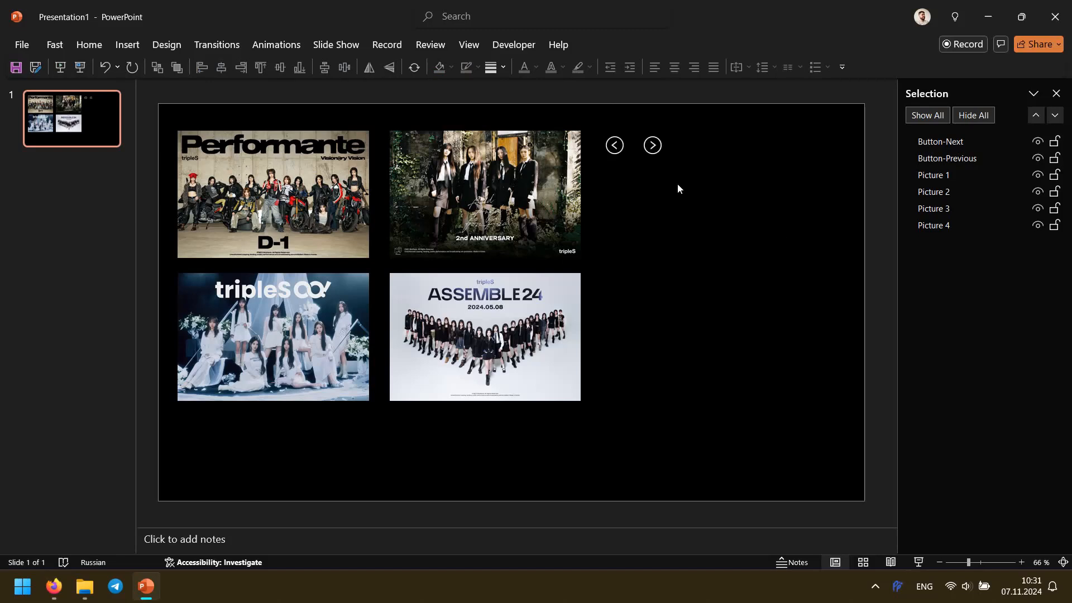
Step: Turn off ribbon collapsing so that the Animations commands stay displayed
{"action": "left_click", "coordinate": [286, 46]}
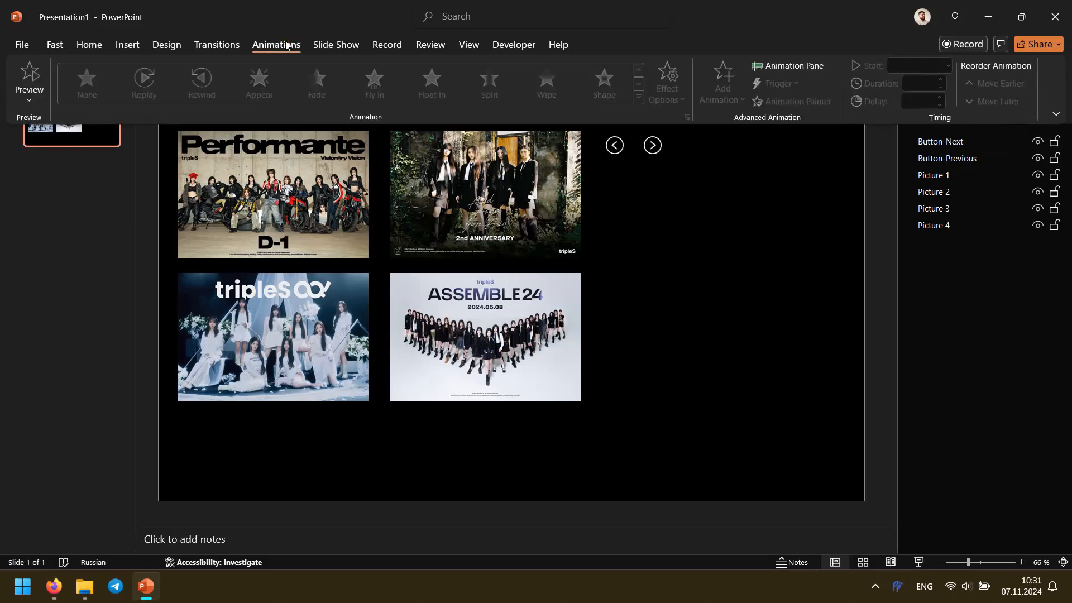
{"action": "right_click", "coordinate": [1045, 80]}
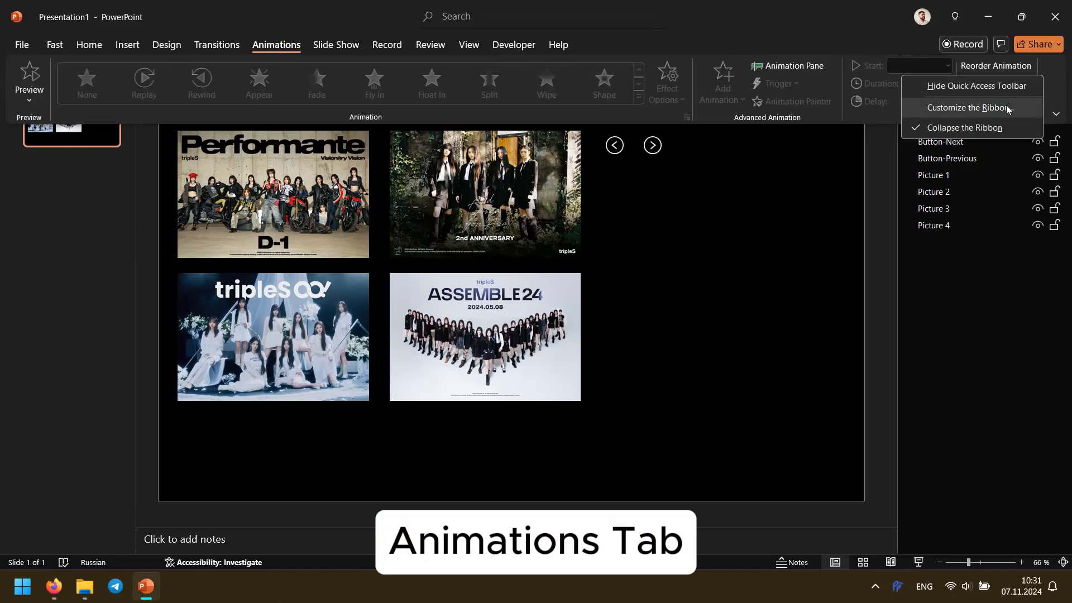
{"action": "left_click", "coordinate": [985, 126]}
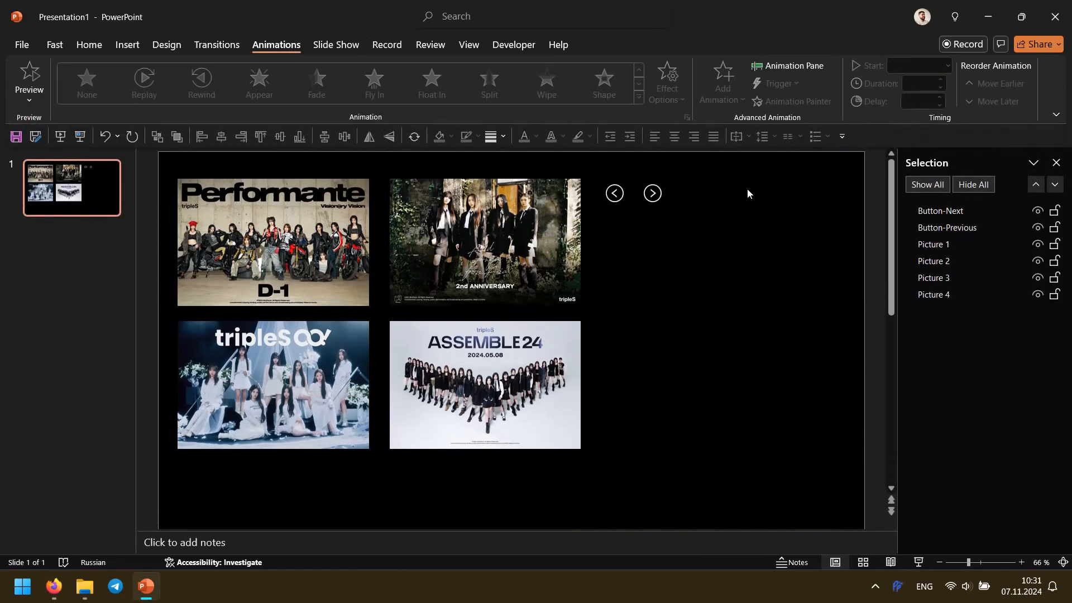
Step: Draw a small square about 1.87 cm high and 1.94 cm wide just below the Button-Previous arrow
{"action": "left_click", "coordinate": [329, 219]}
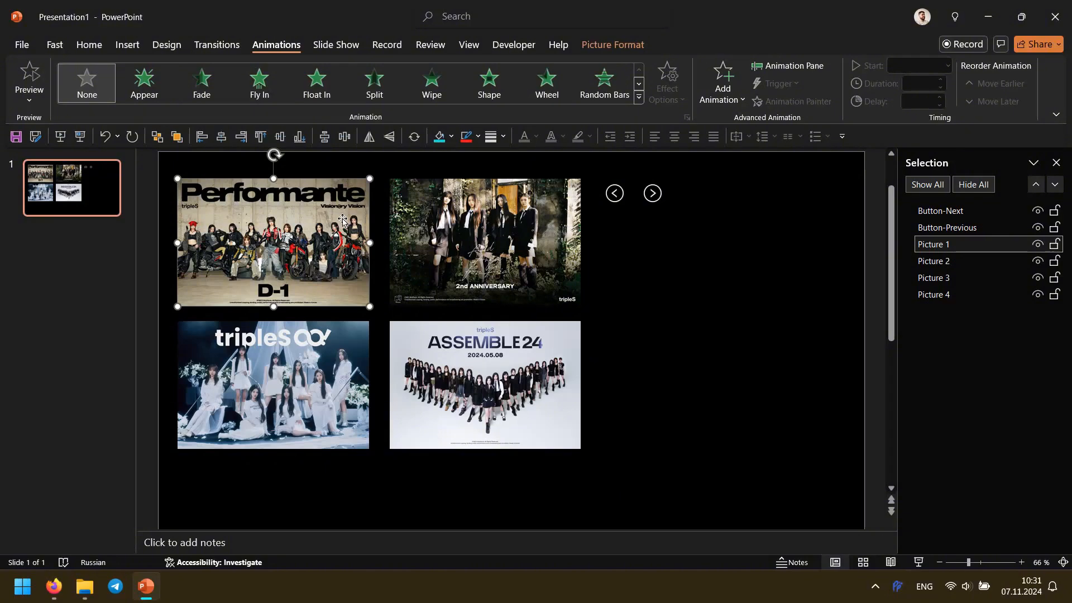
{"action": "left_click", "coordinate": [686, 241]}
{"action": "left_click", "coordinate": [88, 45]}
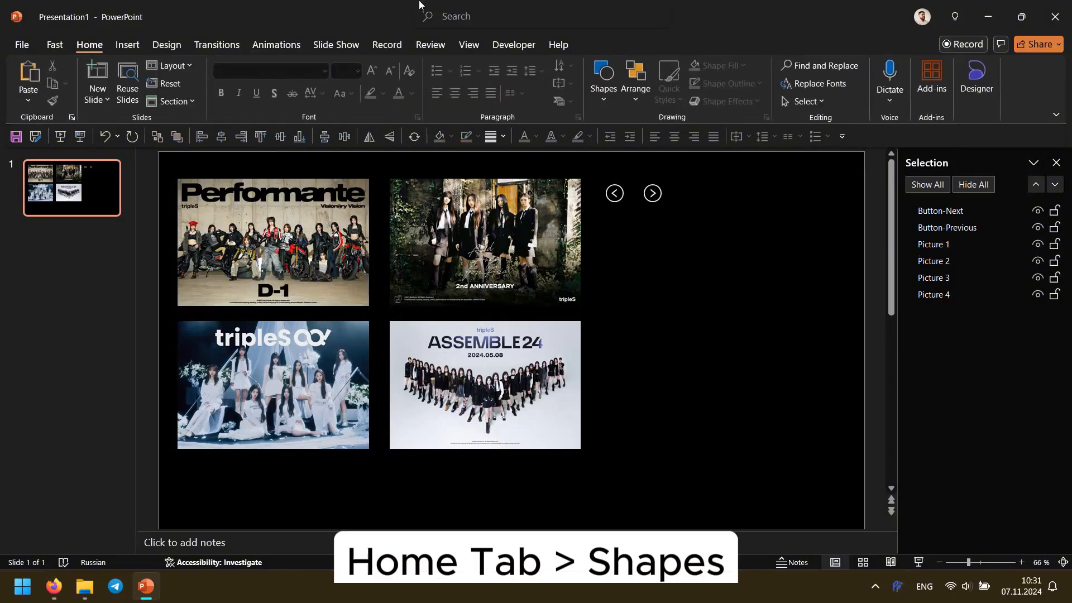
{"action": "left_click", "coordinate": [604, 78]}
{"action": "left_click", "coordinate": [643, 135]}
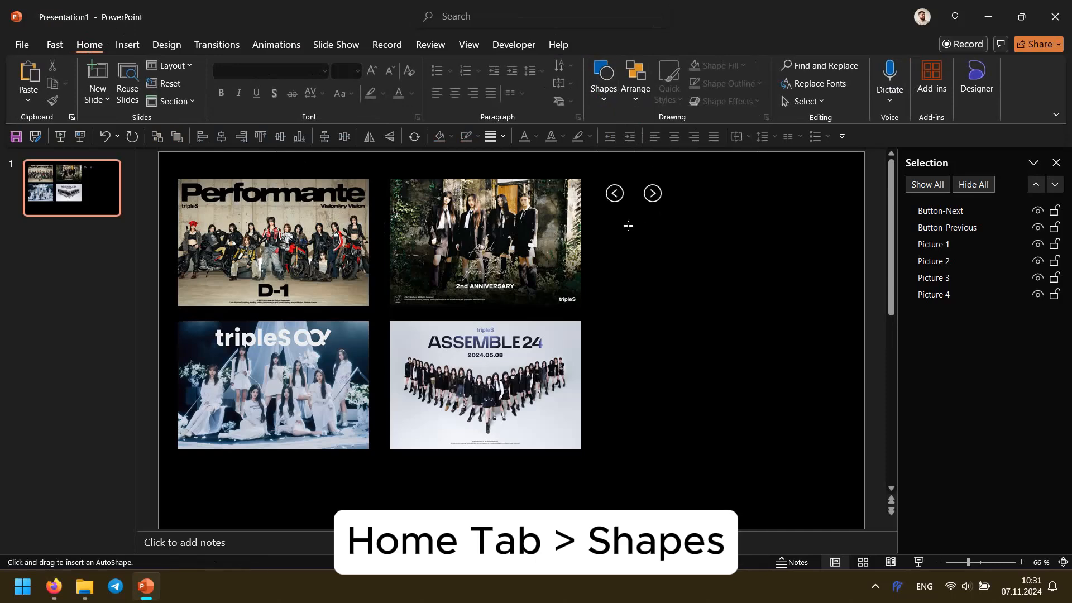
{"action": "left_click_drag", "start_coordinate": [606, 215], "coordinate": [639, 247]}
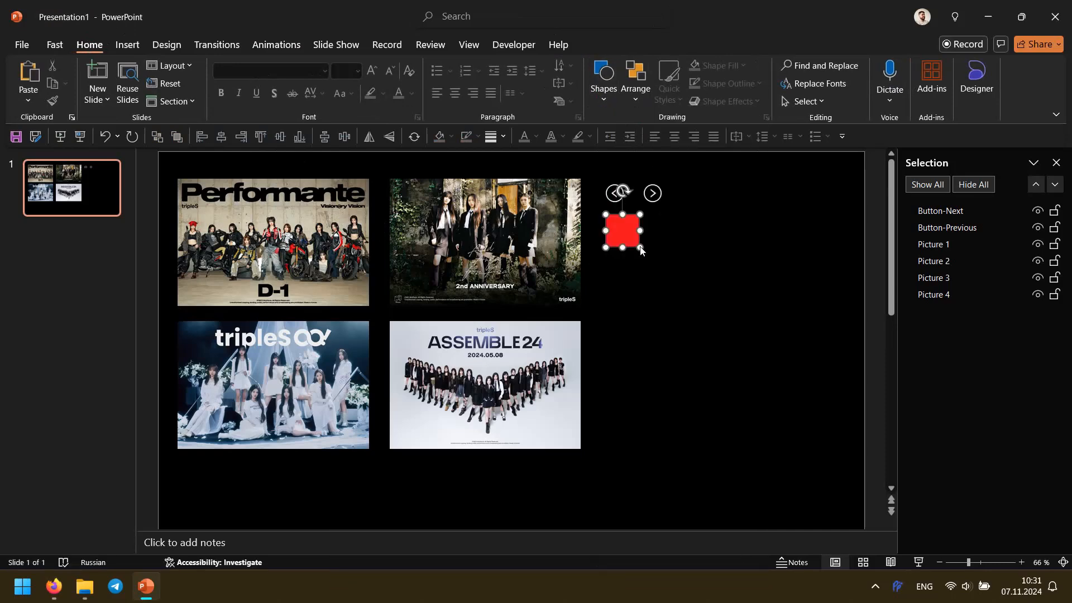
Step: Apply the Appear animation to the Performante picture
{"action": "left_click", "coordinate": [266, 45]}
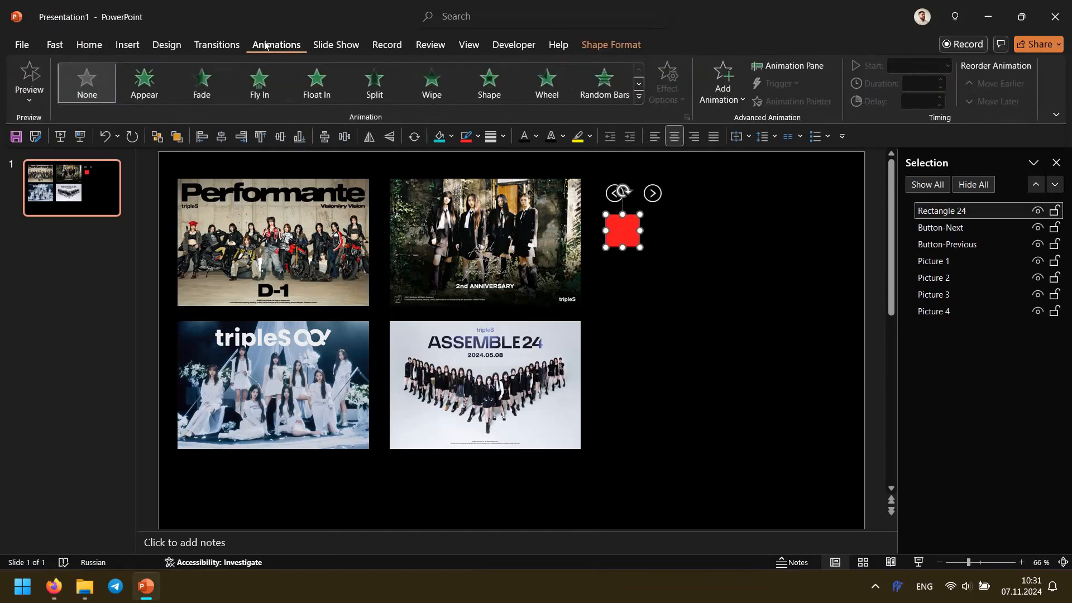
{"action": "left_click", "coordinate": [278, 205]}
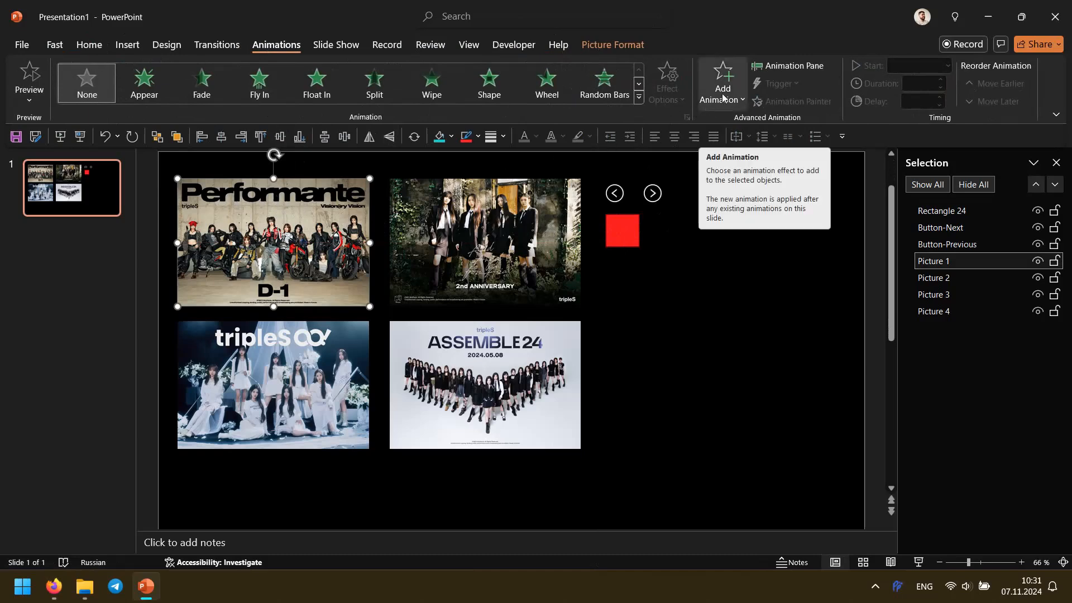
{"action": "left_click", "coordinate": [153, 83]}
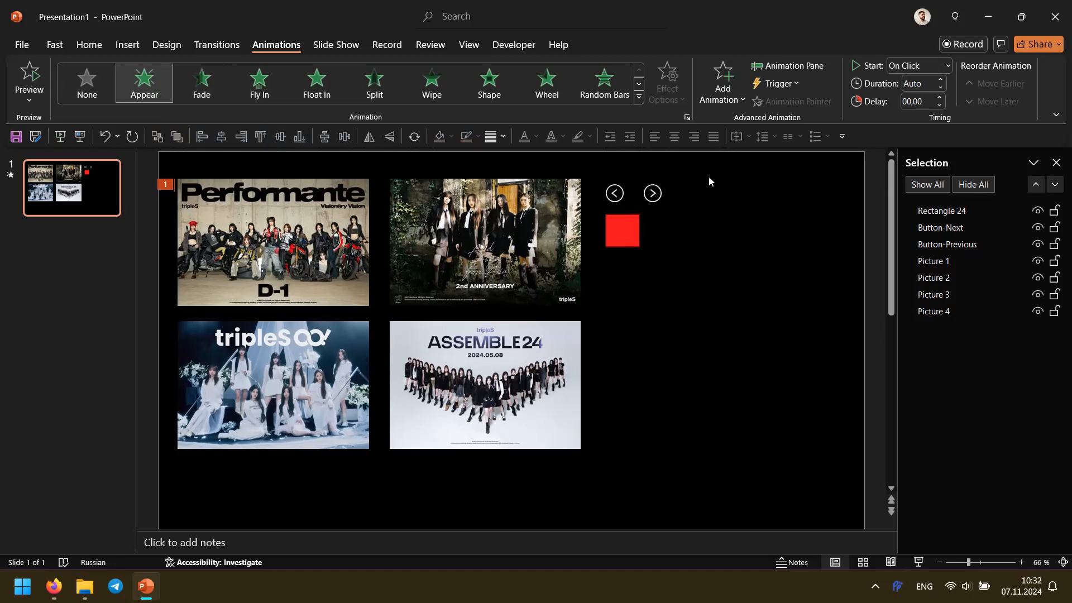
Step: Display the Animation Pane and set Picture 1's Appear animation to trigger on click of the red square, Rectangle 24
{"action": "left_click", "coordinate": [798, 68]}
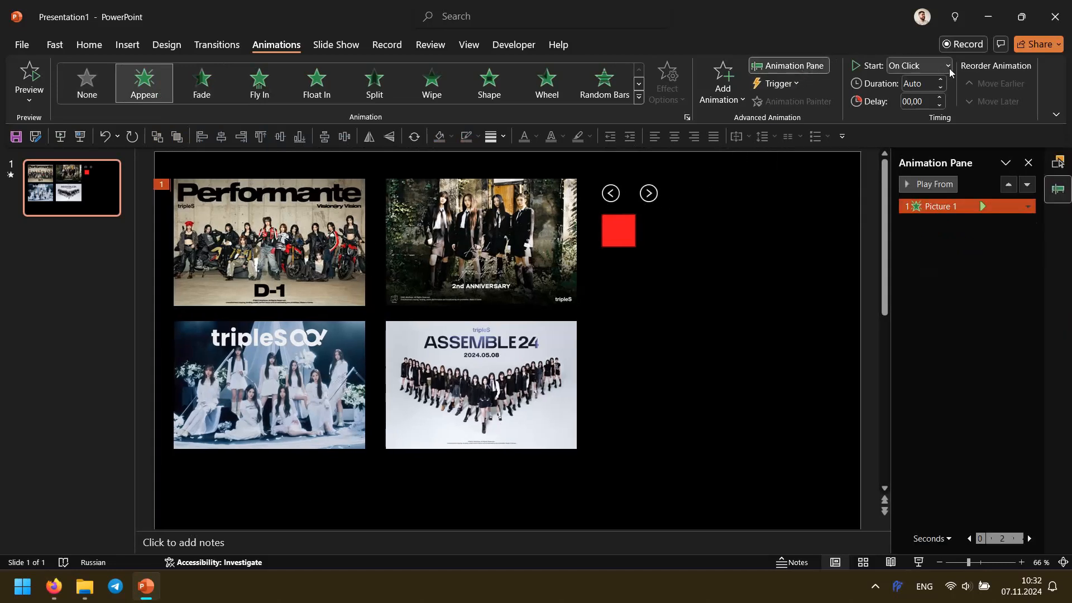
{"action": "left_click", "coordinate": [793, 83]}
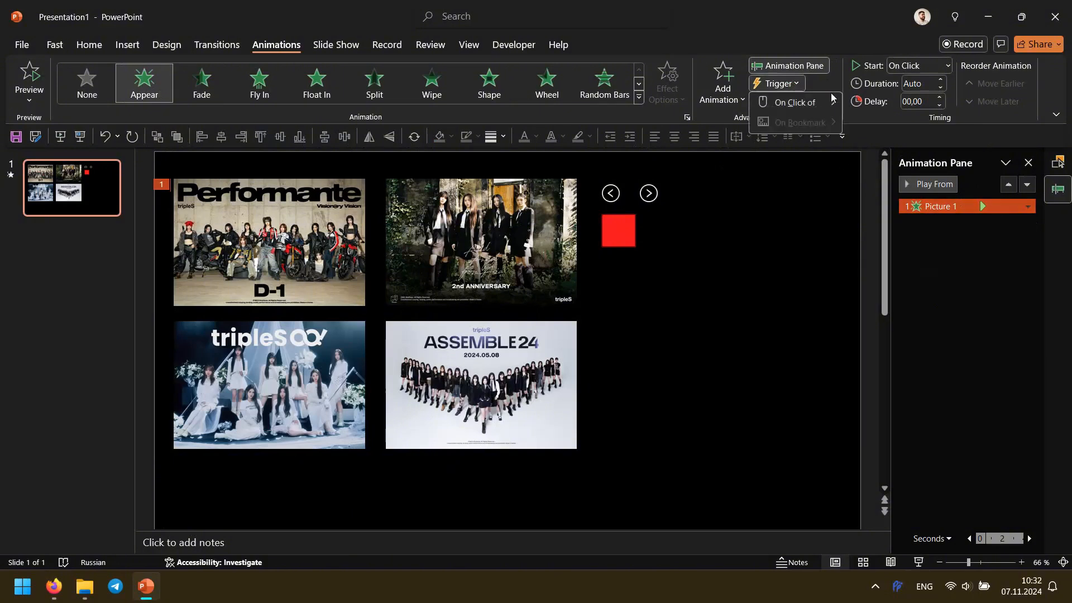
{"action": "mouse_move", "coordinate": [824, 106]}
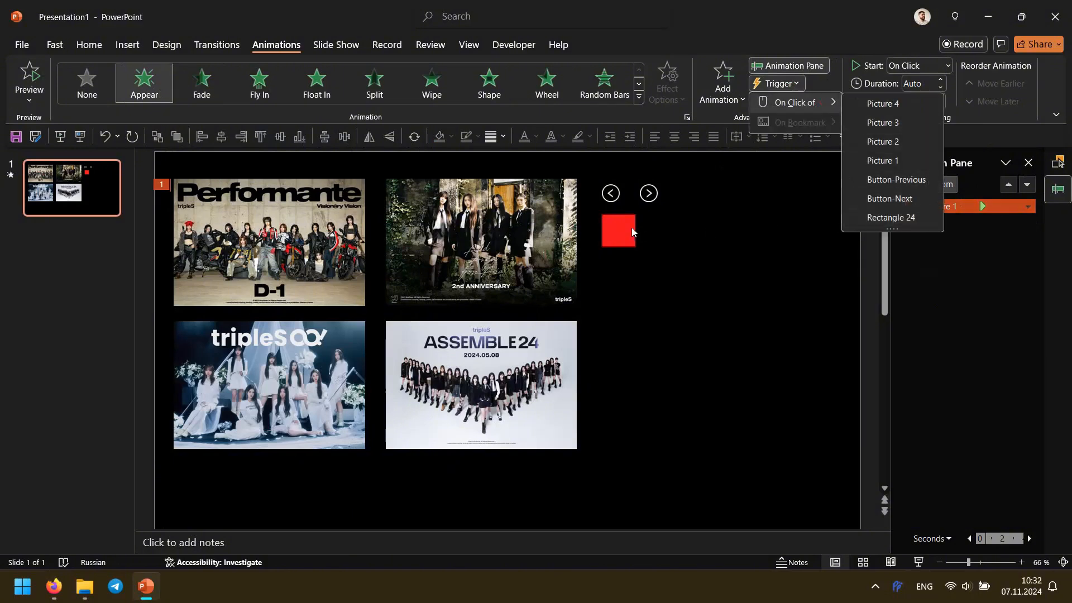
{"action": "left_click", "coordinate": [888, 217]}
{"action": "left_click", "coordinate": [705, 216]}
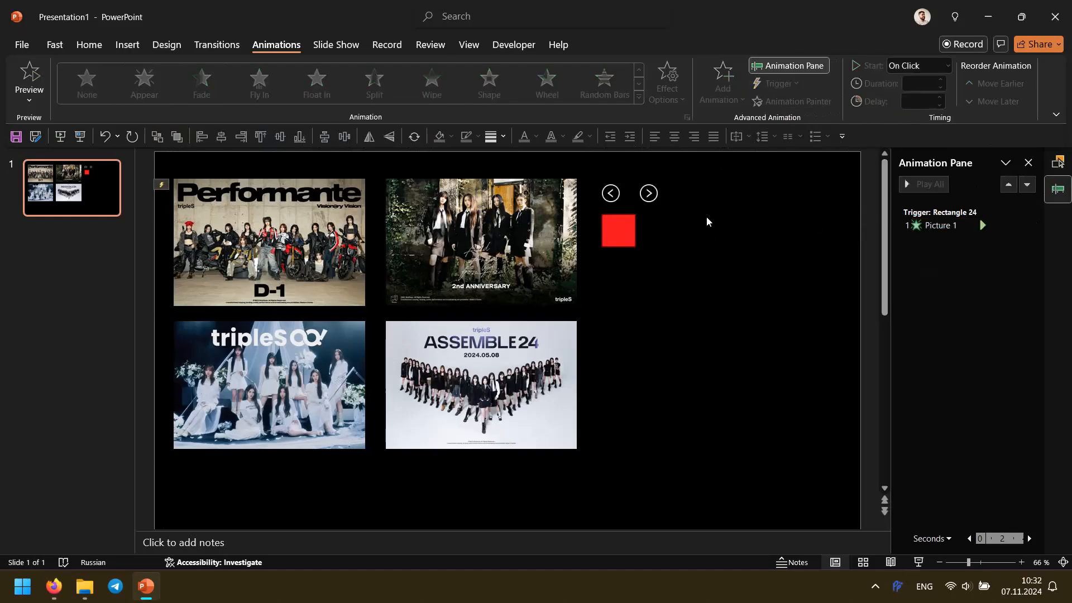
Step: Run the slide show and test the red square's trigger for the Performante picture
{"action": "key", "text": "F5"}
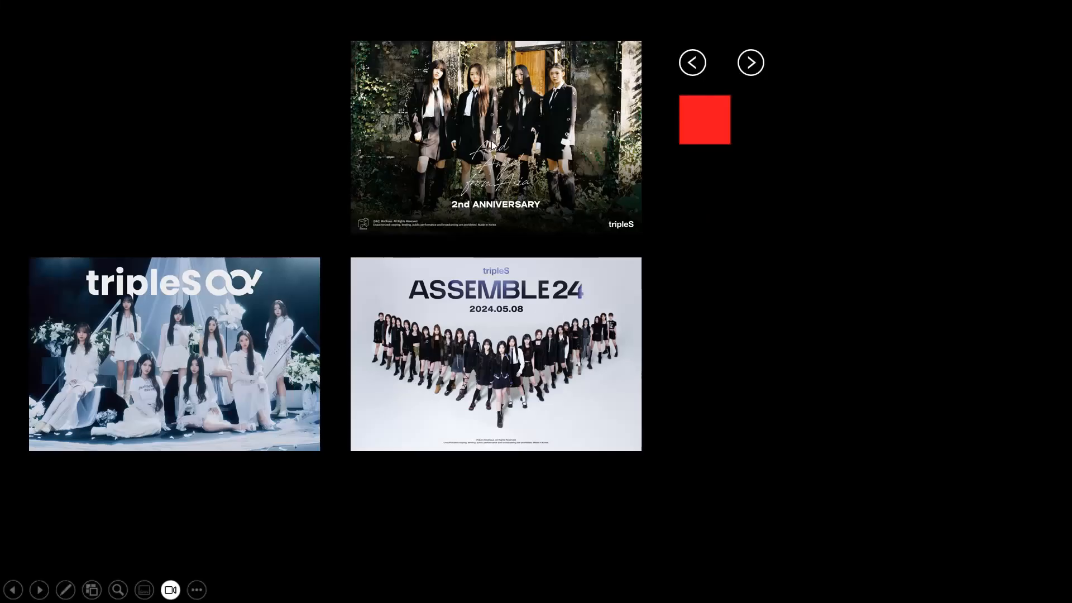
{"action": "left_click", "coordinate": [708, 126]}
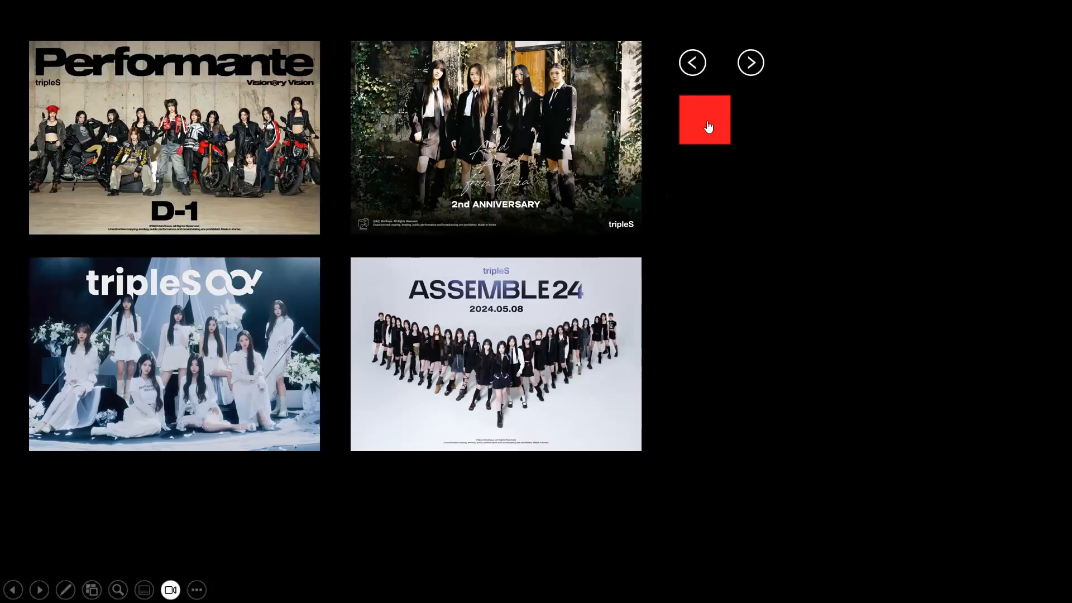
{"action": "key", "text": "Escape"}
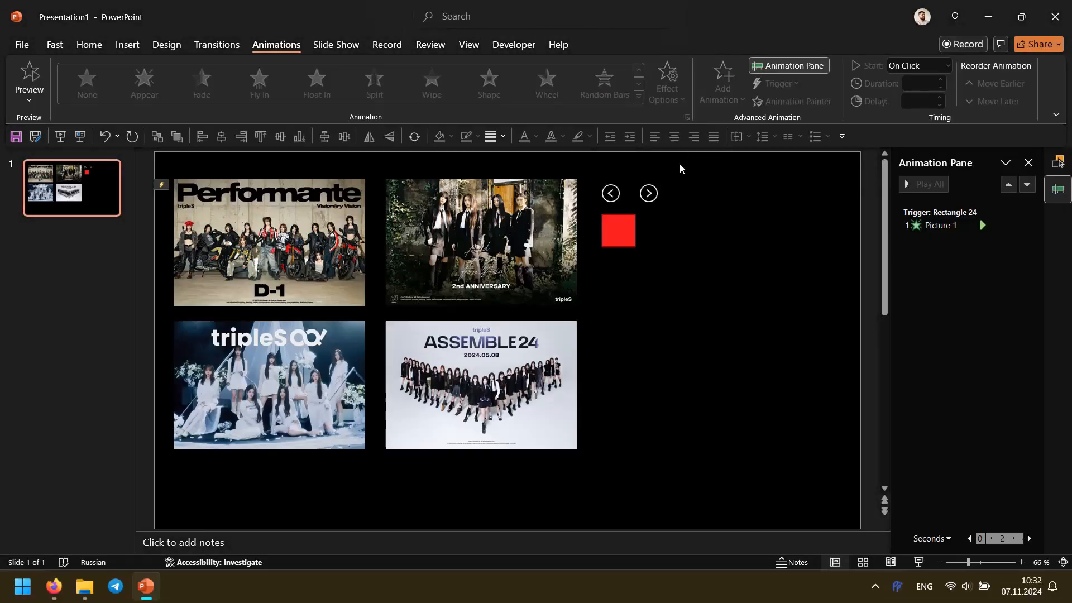
Step: Rename the red square as Trigger-Appear in the Selection Pane
{"action": "left_click", "coordinate": [350, 226]}
{"action": "left_click", "coordinate": [619, 231]}
{"action": "left_click", "coordinate": [1058, 161]}
{"action": "double_click", "coordinate": [916, 211]}
{"action": "type", "text": "App"}
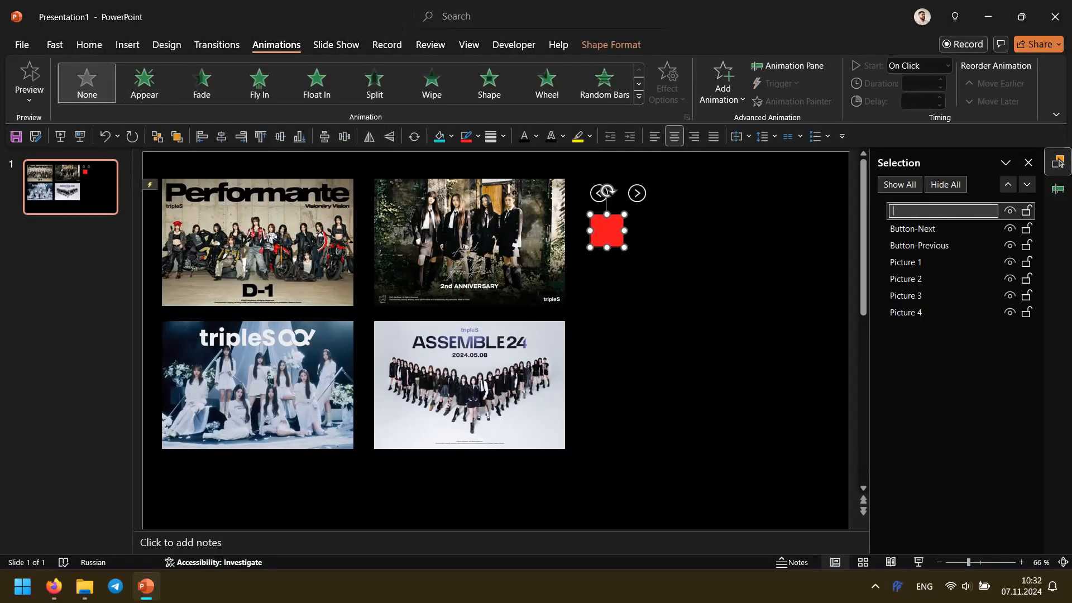
{"action": "type", "text": "Trigger-Appear"}
Step: Duplicate the red square beside the original and rename the copy as Trigger-Disappear
{"action": "left_click_drag", "start_coordinate": [611, 232], "coordinate": [658, 232]}
{"action": "left_click", "coordinate": [926, 211]}
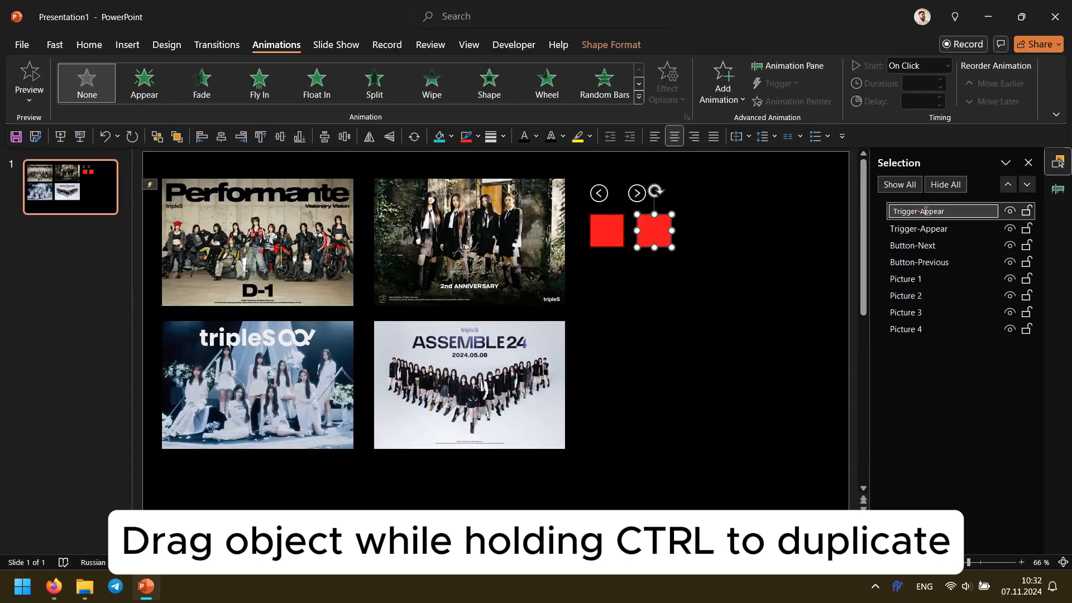
{"action": "type", "text": "Disa"}
{"action": "left_click", "coordinate": [762, 212]}
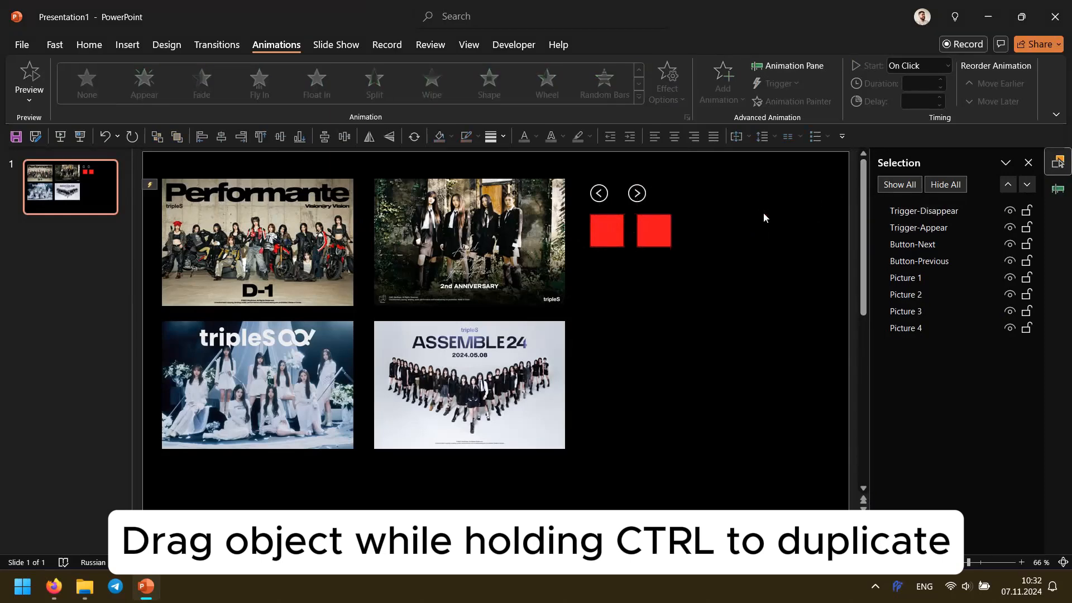
Step: Fill the Trigger-Appear square with green and remove the outline from the Trigger-Disappear square
{"action": "left_click", "coordinate": [618, 230]}
{"action": "left_click", "coordinate": [611, 44]}
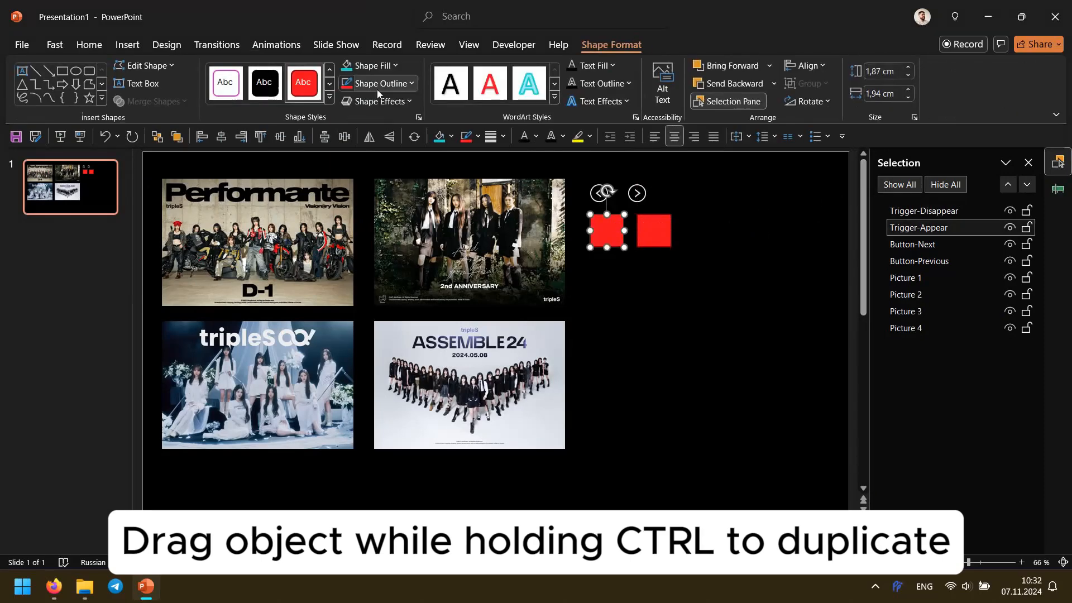
{"action": "left_click", "coordinate": [373, 66]}
{"action": "left_click", "coordinate": [401, 225]}
{"action": "left_click", "coordinate": [377, 84]}
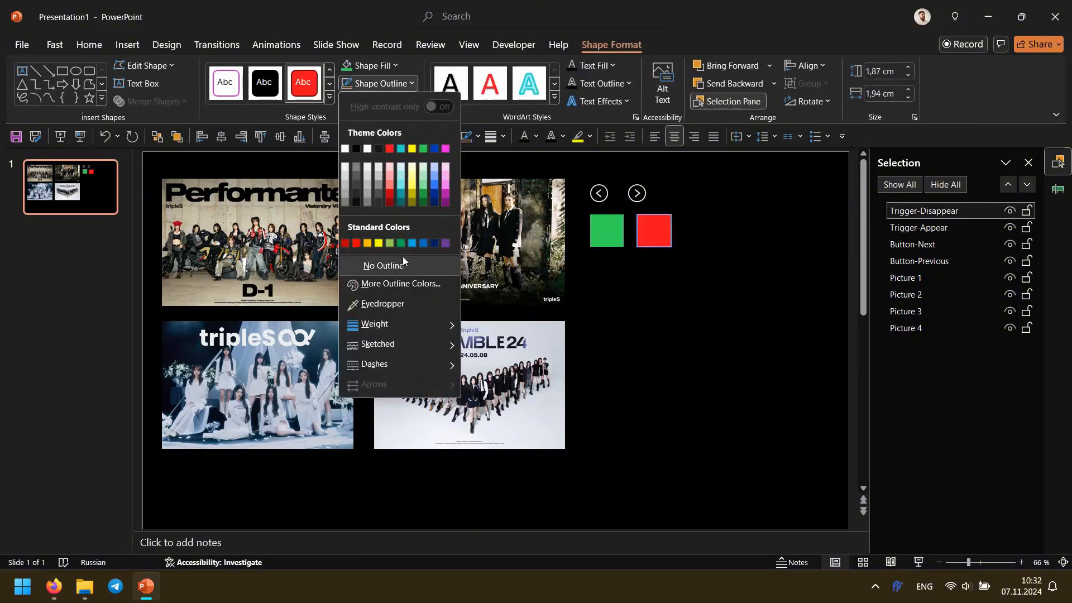
{"action": "left_click", "coordinate": [393, 266]}
{"action": "left_click", "coordinate": [694, 212]}
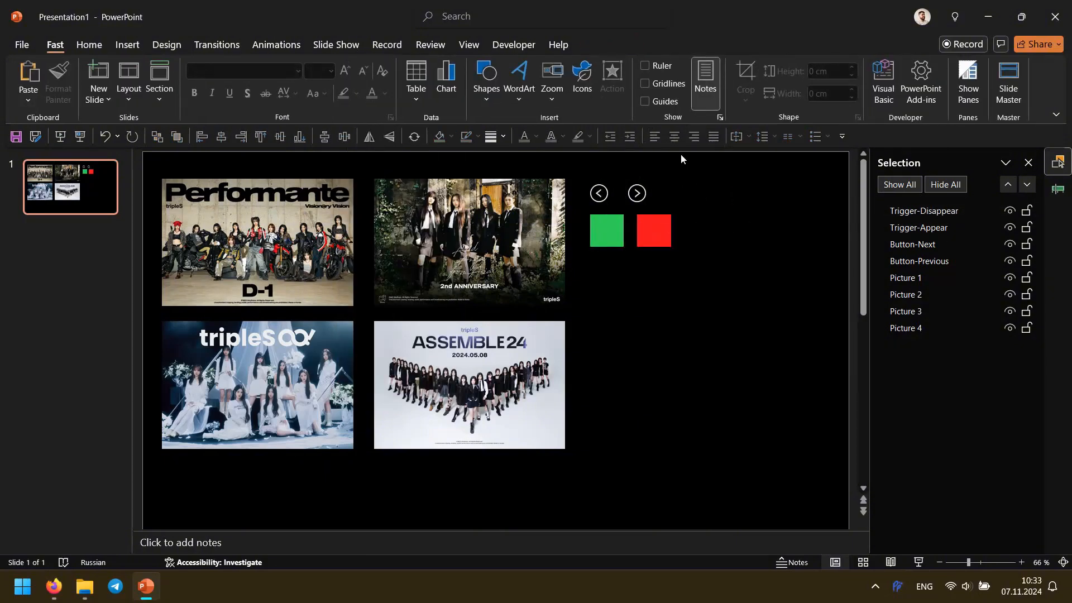
Step: Add a Disappear exit animation to the Performante picture, in addition to its existing Appear effect
{"action": "left_click", "coordinate": [350, 194]}
{"action": "left_click", "coordinate": [294, 44]}
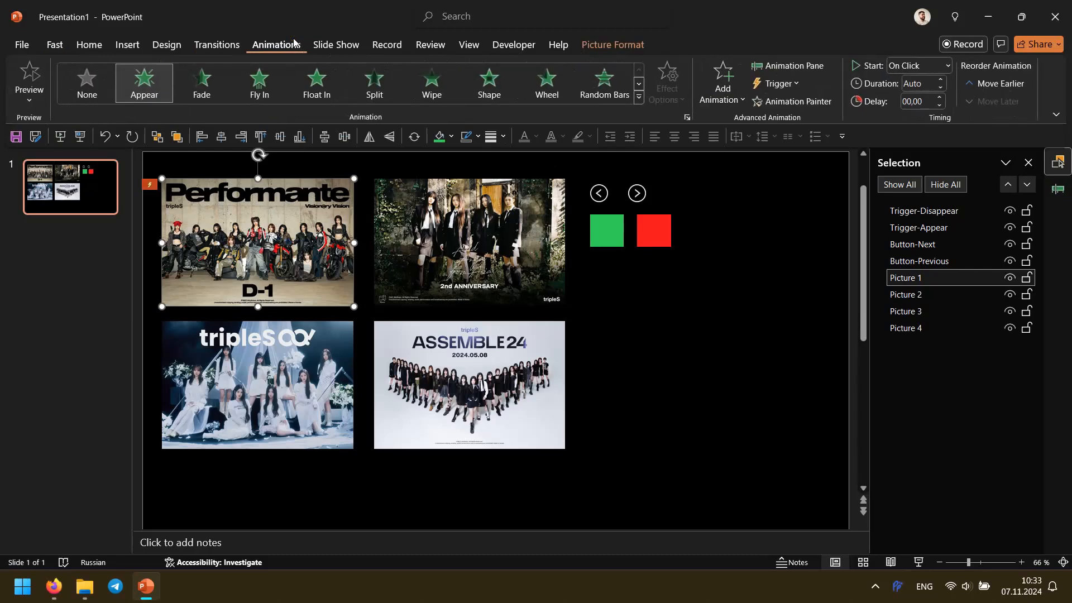
{"action": "left_click", "coordinate": [723, 83]}
{"action": "scroll", "coordinate": [789, 249], "scroll_direction": "down", "scroll_amount": 3}
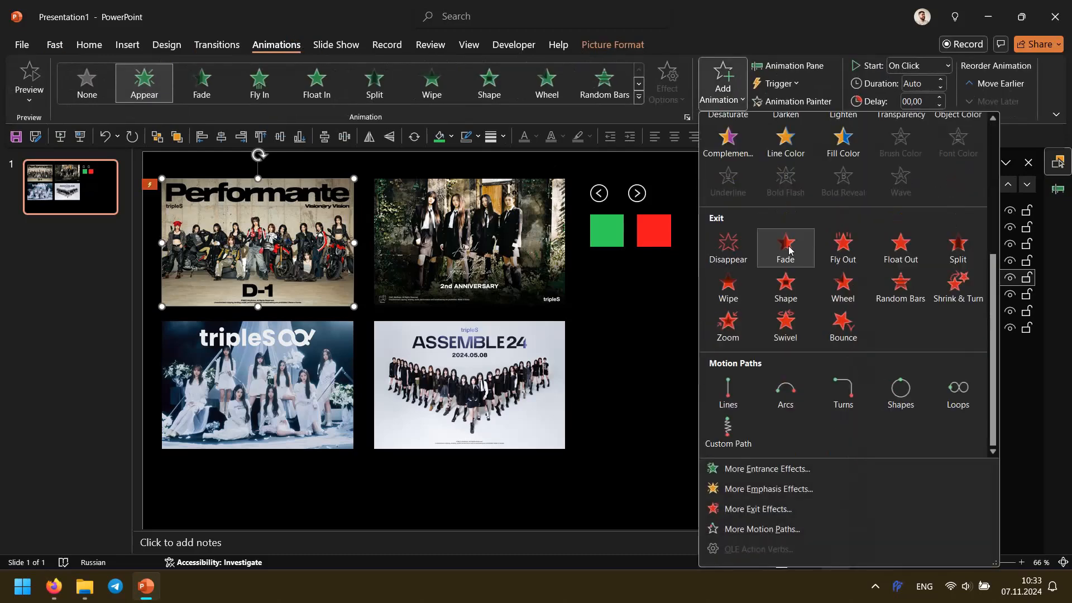
{"action": "left_click", "coordinate": [741, 249]}
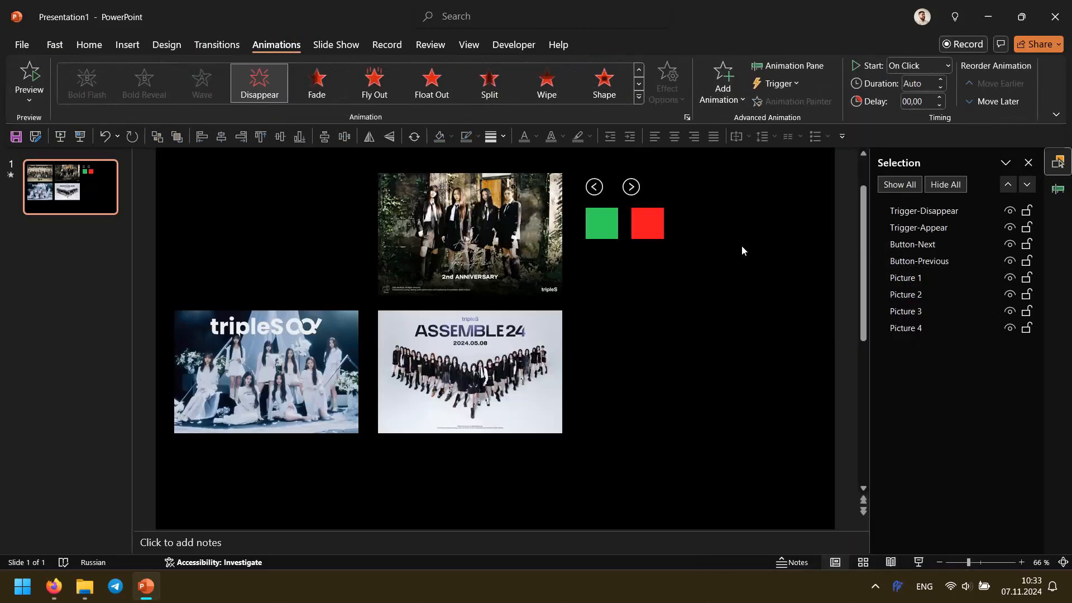
Step: Set the Performante picture's Disappear animation to trigger on click of Trigger-Disappear
{"action": "left_click", "coordinate": [1064, 190]}
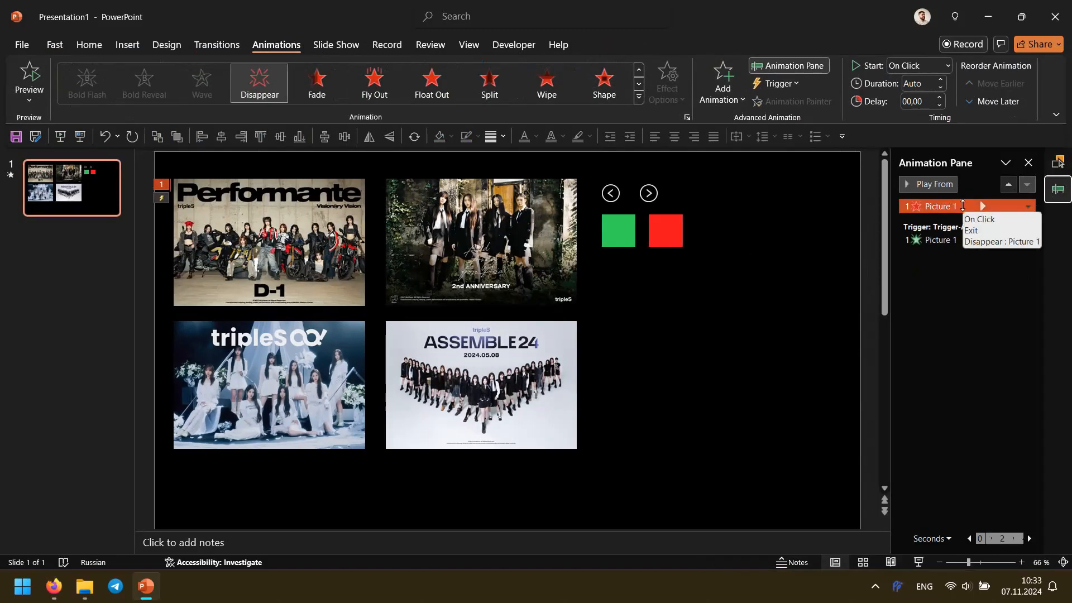
{"action": "left_click", "coordinate": [777, 83]}
{"action": "mouse_move", "coordinate": [815, 103]}
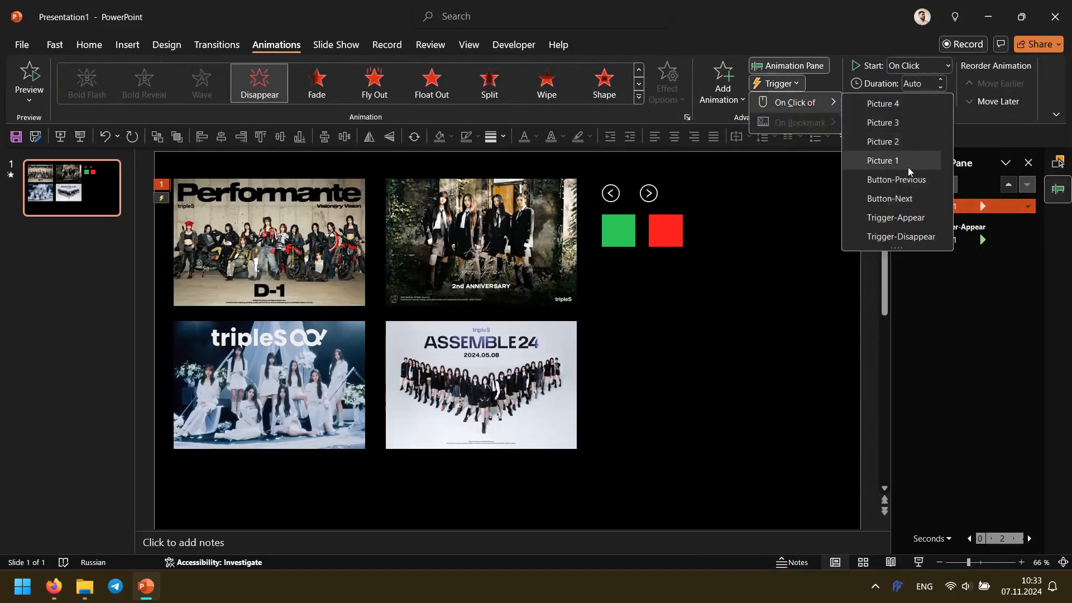
{"action": "left_click", "coordinate": [905, 236]}
{"action": "left_click", "coordinate": [813, 222]}
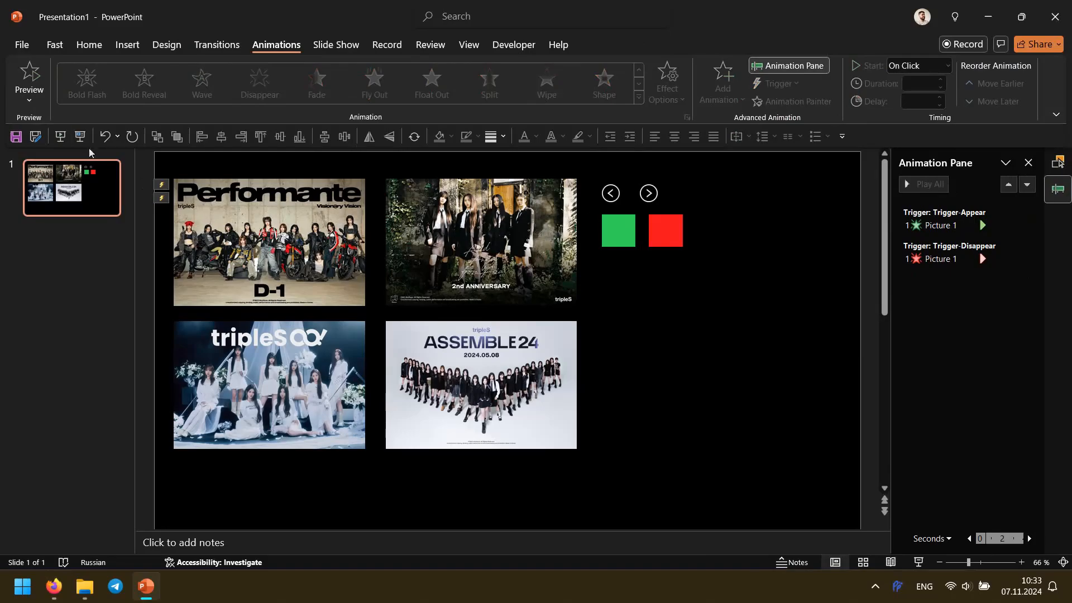
Step: Run the slide show, test the green square's trigger for the Performante picture, and exit the show
{"action": "left_click", "coordinate": [80, 136]}
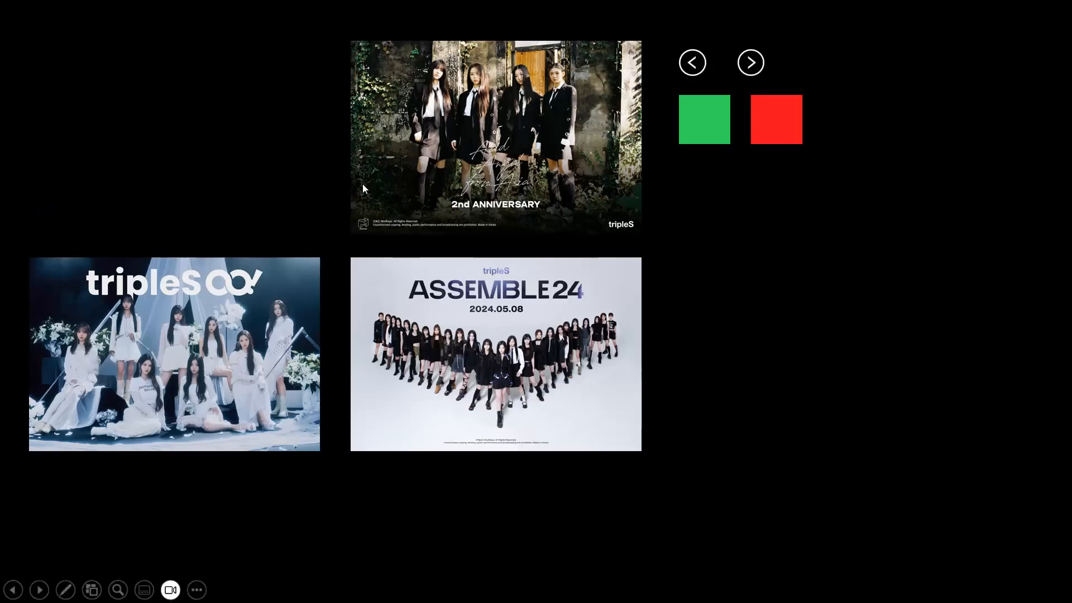
{"action": "left_click", "coordinate": [704, 127]}
{"action": "key", "text": "Escape"}
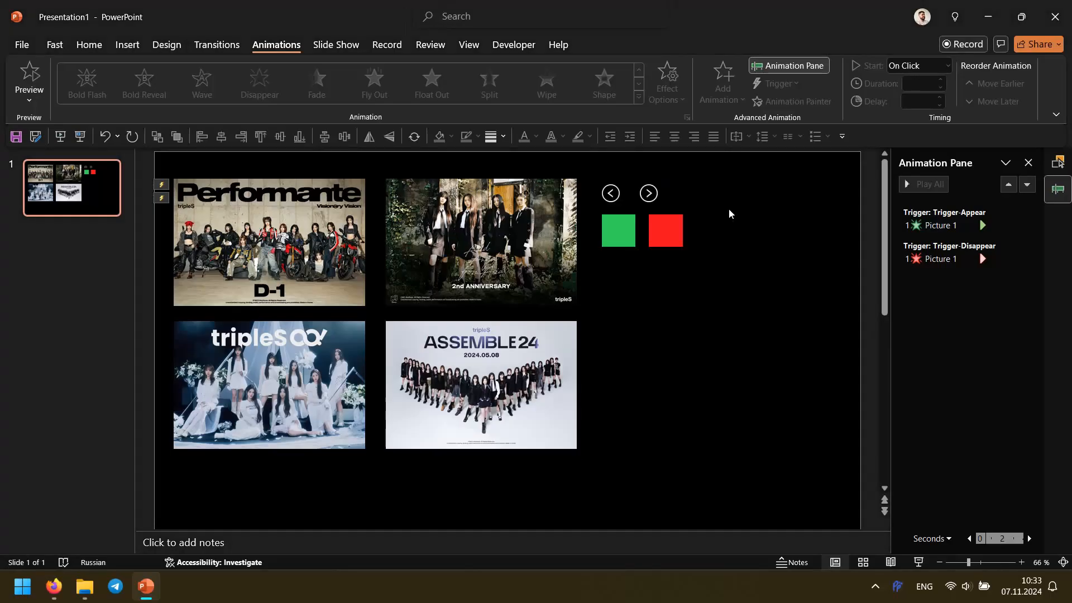
Step: Add an Appear animation to the red square and place it after Picture 1 under the Trigger-Appear trigger
{"action": "left_click", "coordinate": [626, 223]}
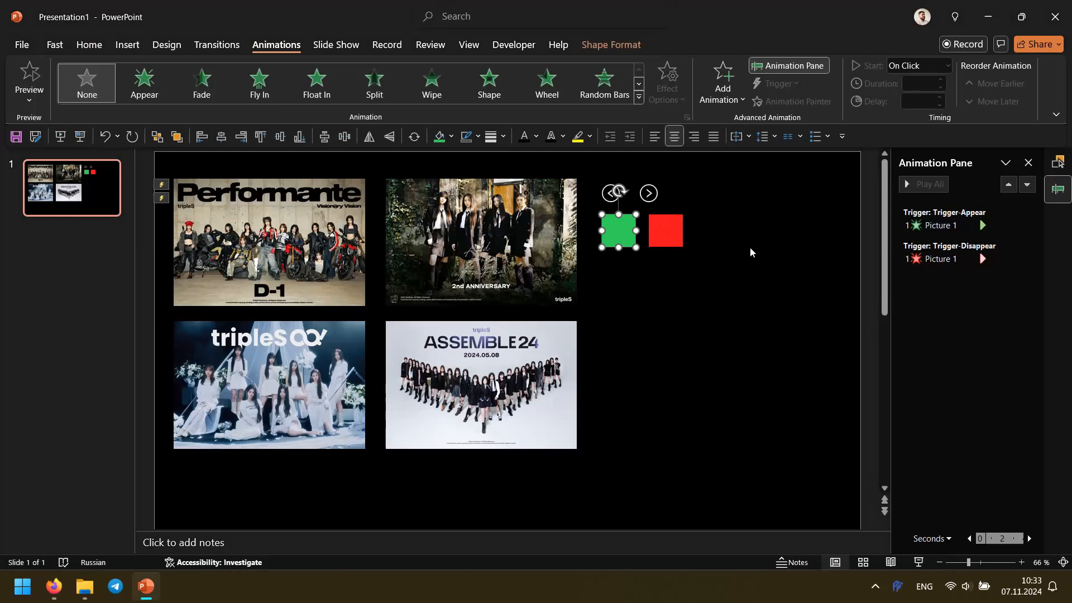
{"action": "left_click", "coordinate": [668, 237]}
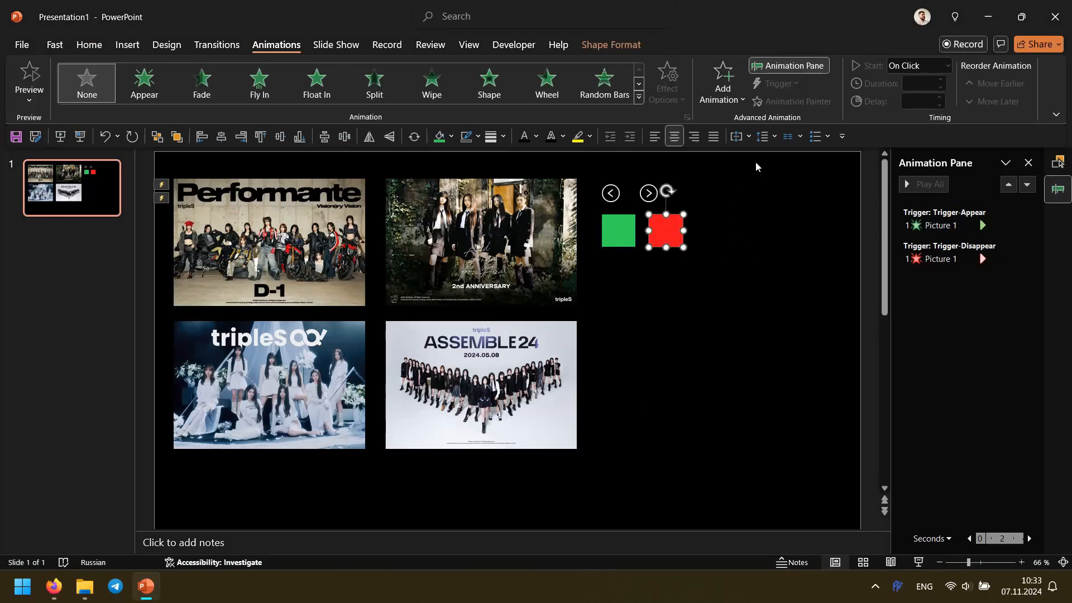
{"action": "left_click", "coordinate": [722, 84]}
{"action": "left_click", "coordinate": [732, 145]}
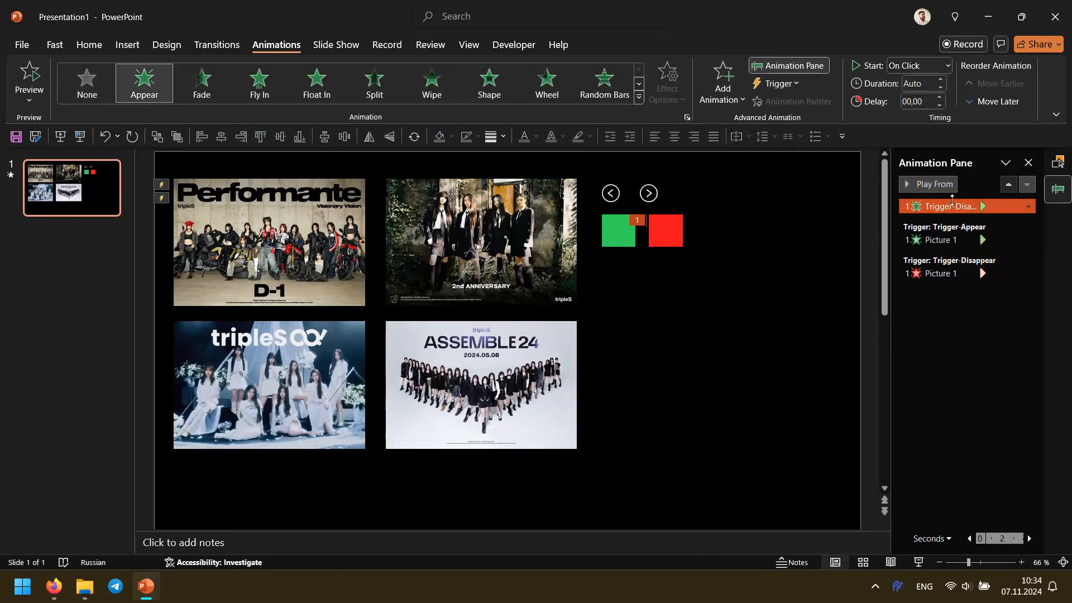
{"action": "left_click_drag", "start_coordinate": [951, 202], "coordinate": [959, 244]}
{"action": "left_click", "coordinate": [804, 201]}
{"action": "left_click", "coordinate": [994, 240]}
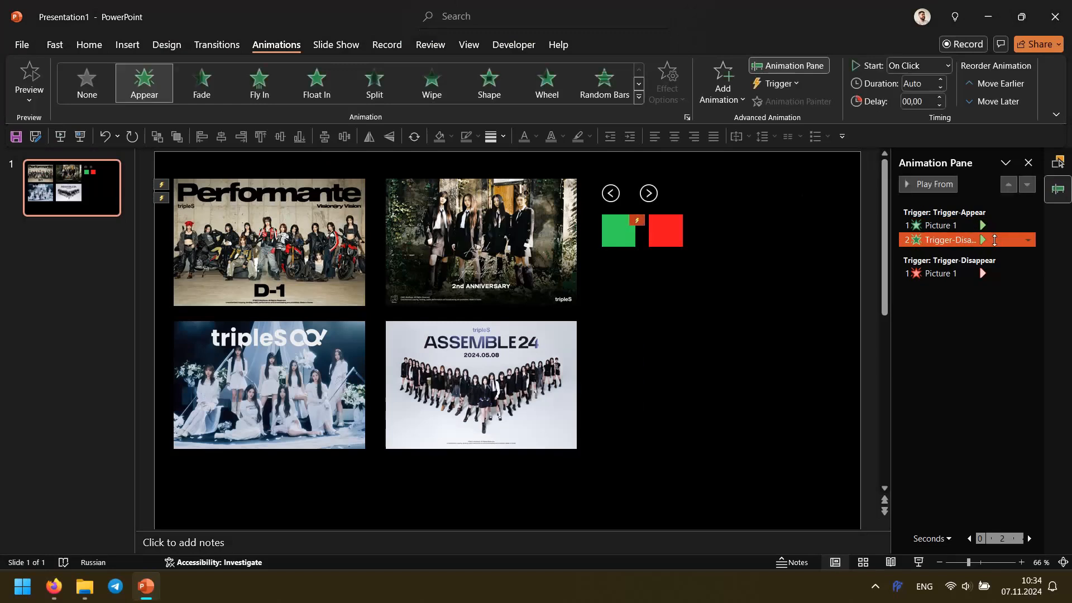
Step: Set the red square's Appear animation to Start With Previous
{"action": "left_click", "coordinate": [1018, 225]}
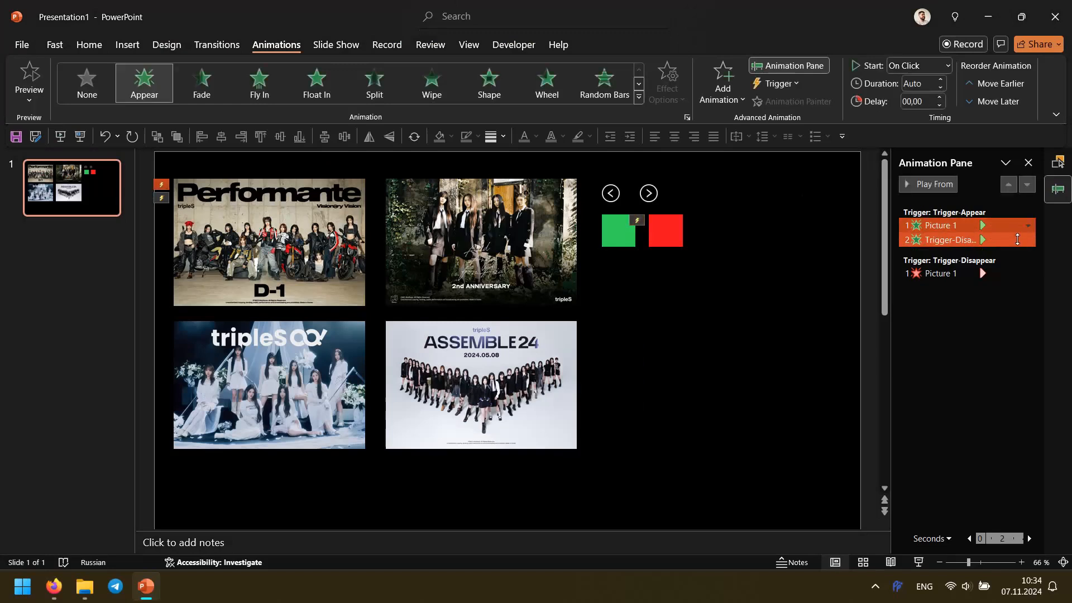
{"action": "left_click", "coordinate": [1027, 240]}
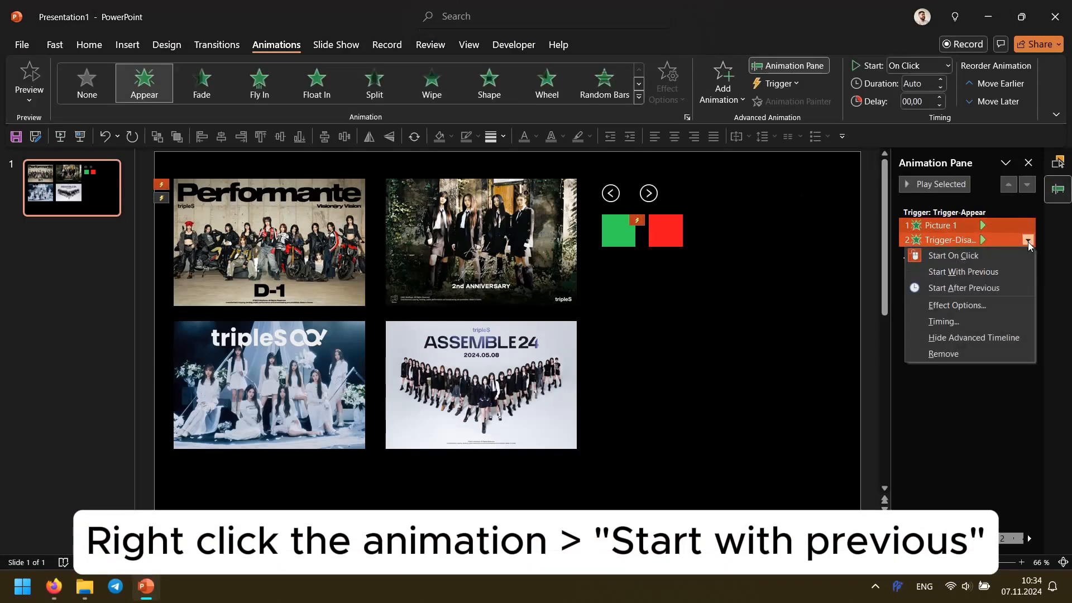
{"action": "left_click", "coordinate": [1014, 275]}
{"action": "left_click", "coordinate": [820, 249]}
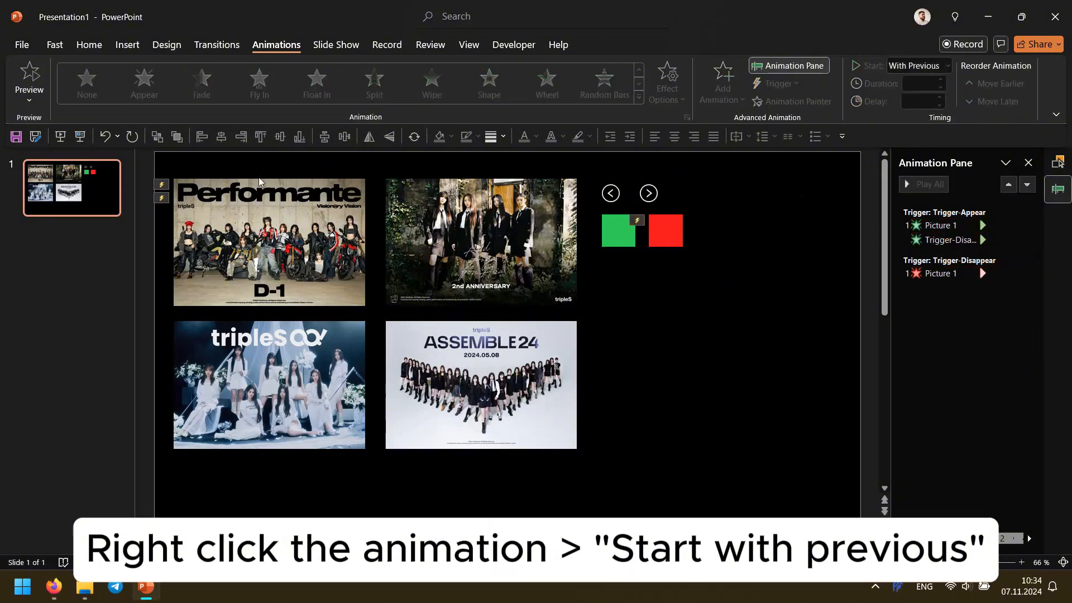
Step: Run the slide show and test the green square and the red square in turn
{"action": "key", "text": "F5"}
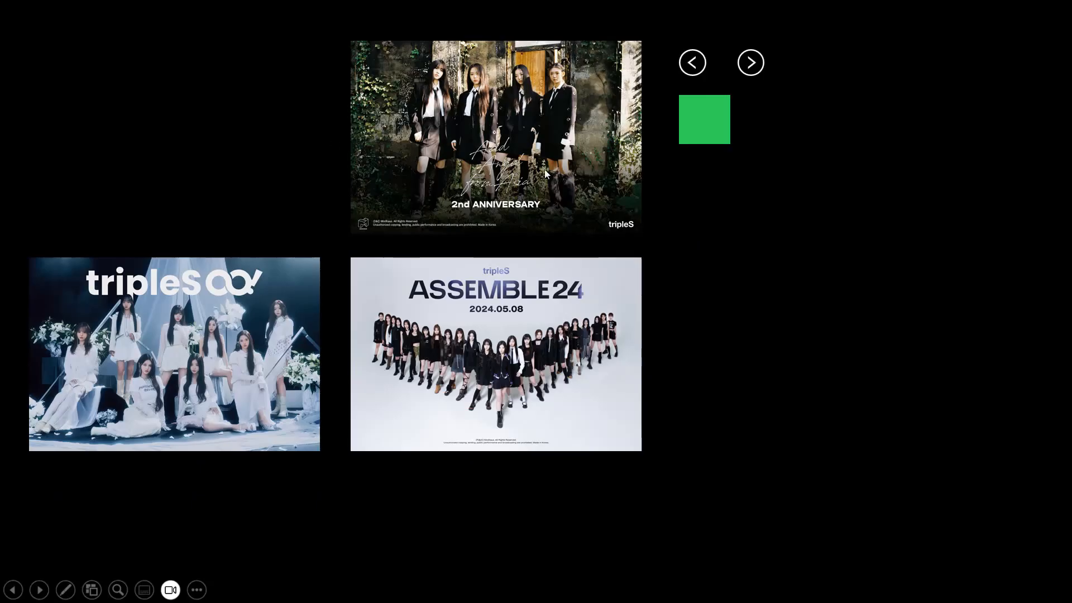
{"action": "left_click", "coordinate": [718, 132]}
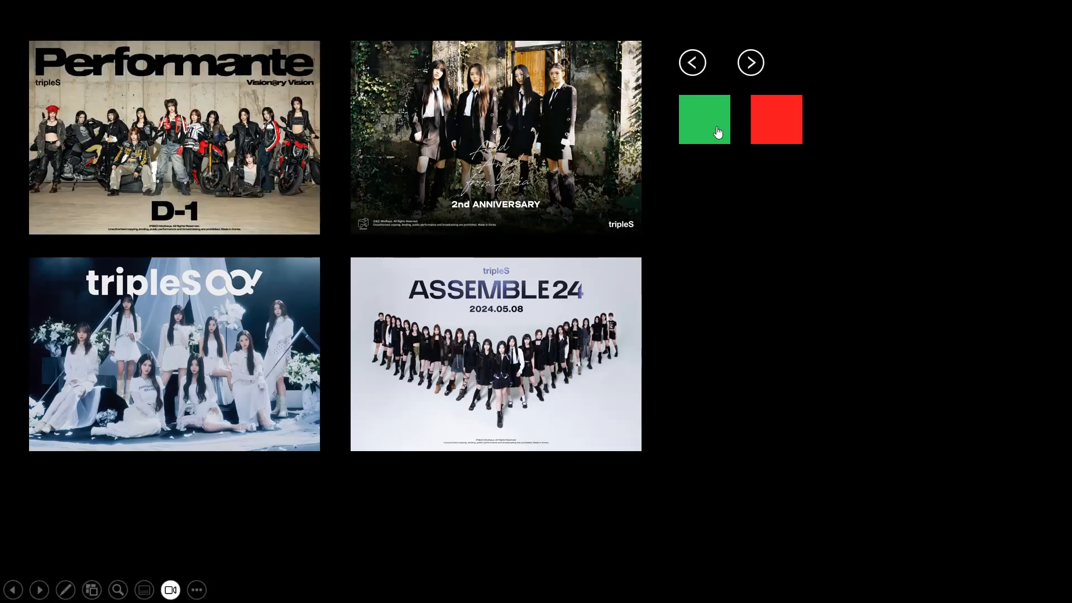
{"action": "left_click", "coordinate": [780, 119]}
{"action": "key", "text": "Escape"}
Step: Add a Disappear animation to the green square as the last effect under the Trigger-Appear trigger, set to Start With Previous
{"action": "left_click", "coordinate": [933, 242]}
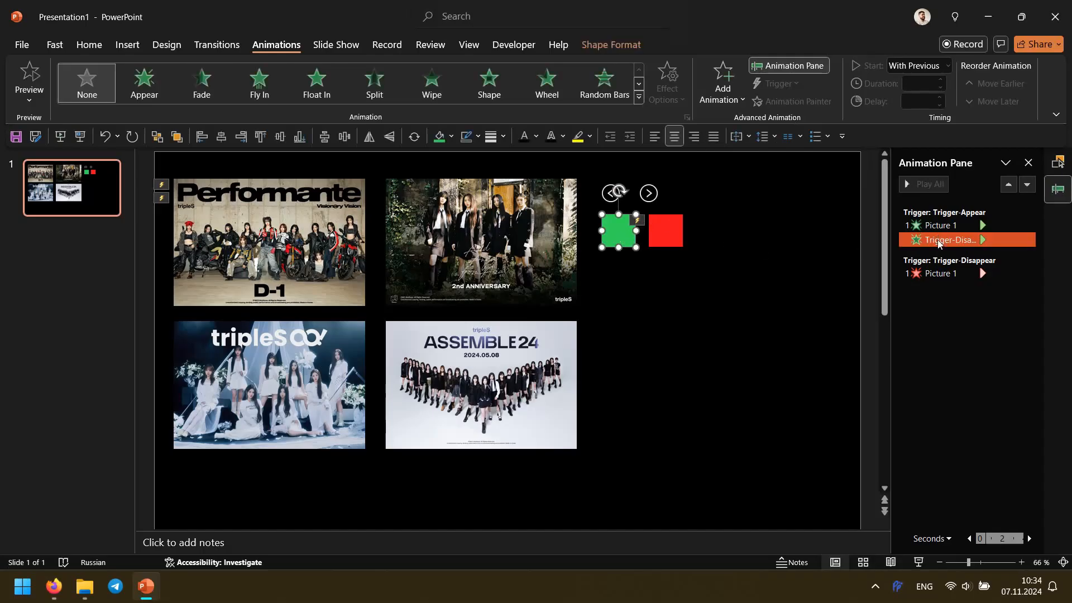
{"action": "left_click", "coordinate": [723, 90]}
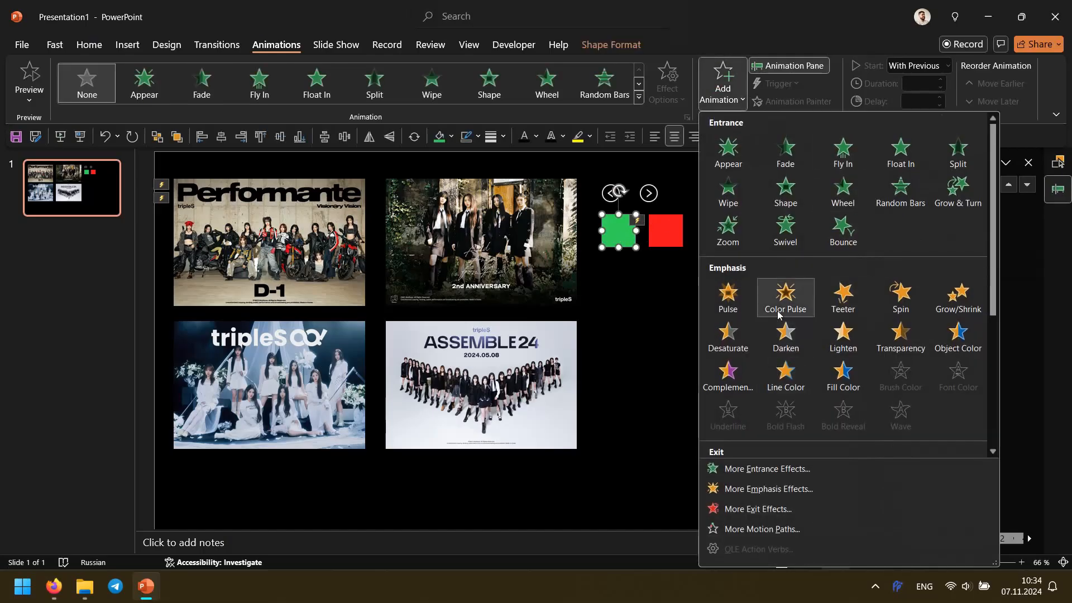
{"action": "scroll", "coordinate": [779, 302], "scroll_direction": "down", "scroll_amount": 5}
{"action": "left_click", "coordinate": [729, 246]}
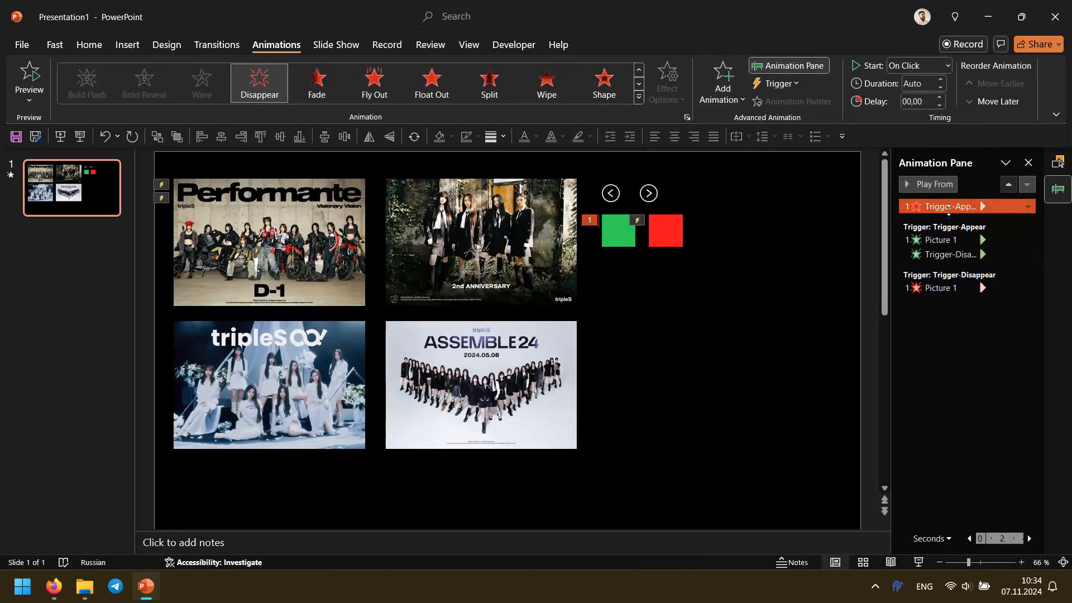
{"action": "left_click_drag", "start_coordinate": [948, 207], "coordinate": [951, 258]}
{"action": "left_click", "coordinate": [1028, 254]}
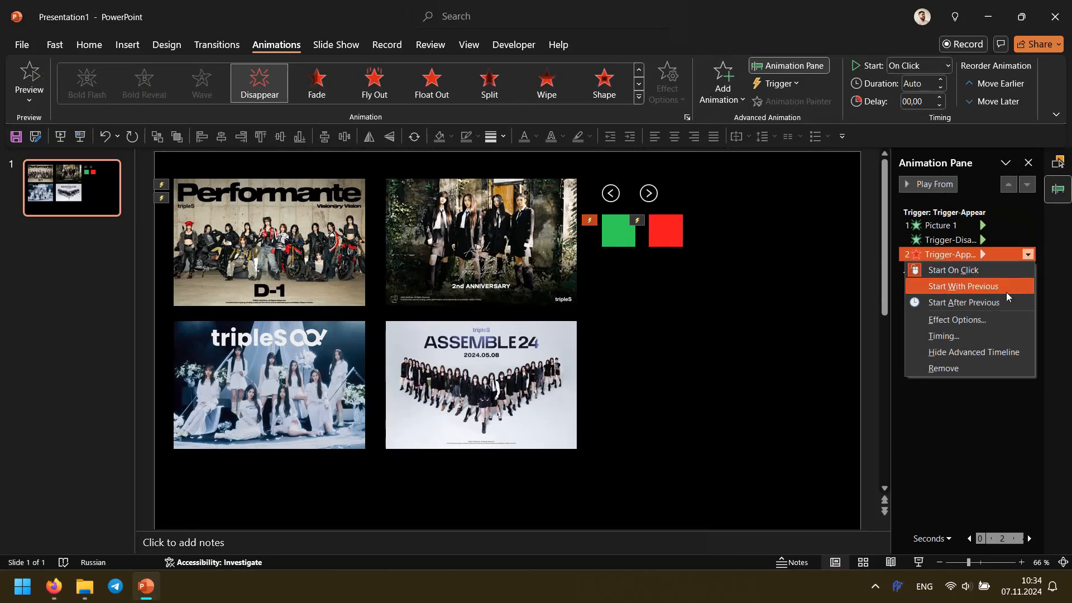
{"action": "left_click", "coordinate": [996, 287]}
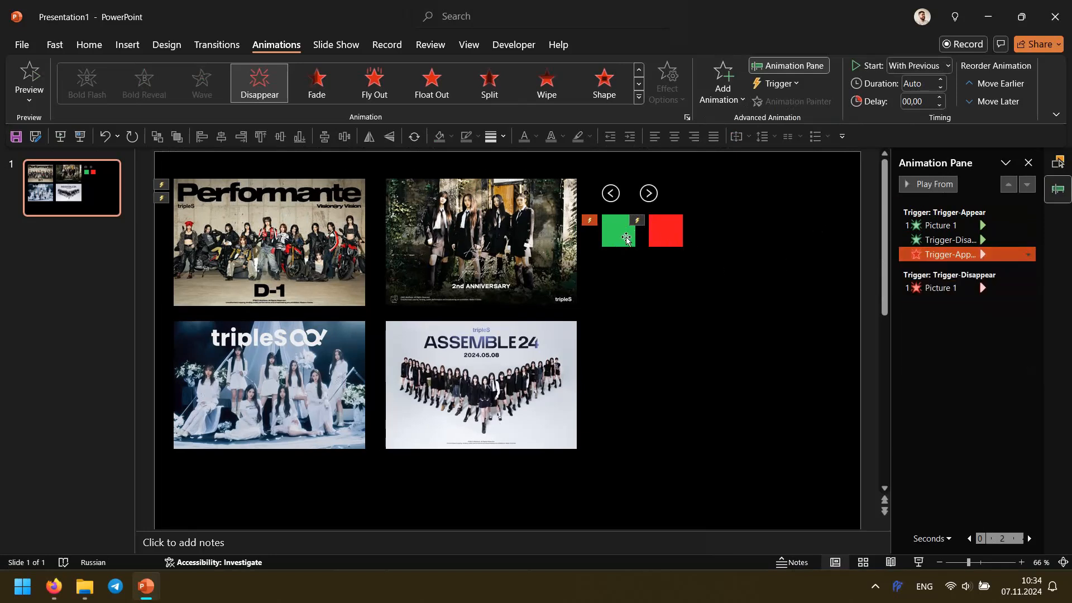
Step: Add an Appear animation to the green square after Picture 1 under the Trigger-Disappear trigger, set to Start With Previous
{"action": "left_click", "coordinate": [938, 286], "text": "ctrl"}
{"action": "left_click", "coordinate": [939, 289]}
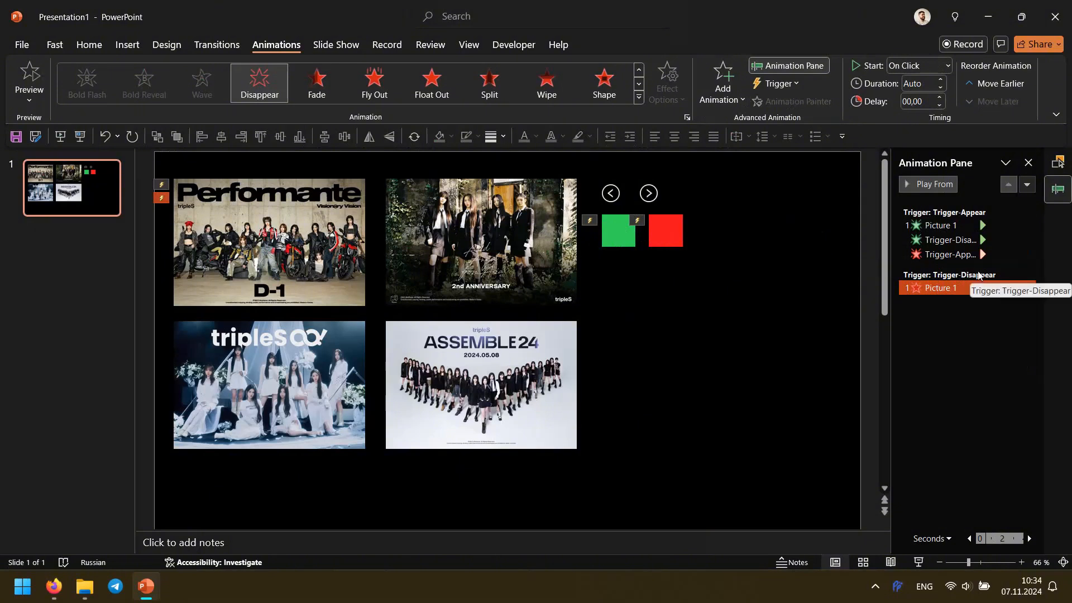
{"action": "left_click", "coordinate": [631, 232]}
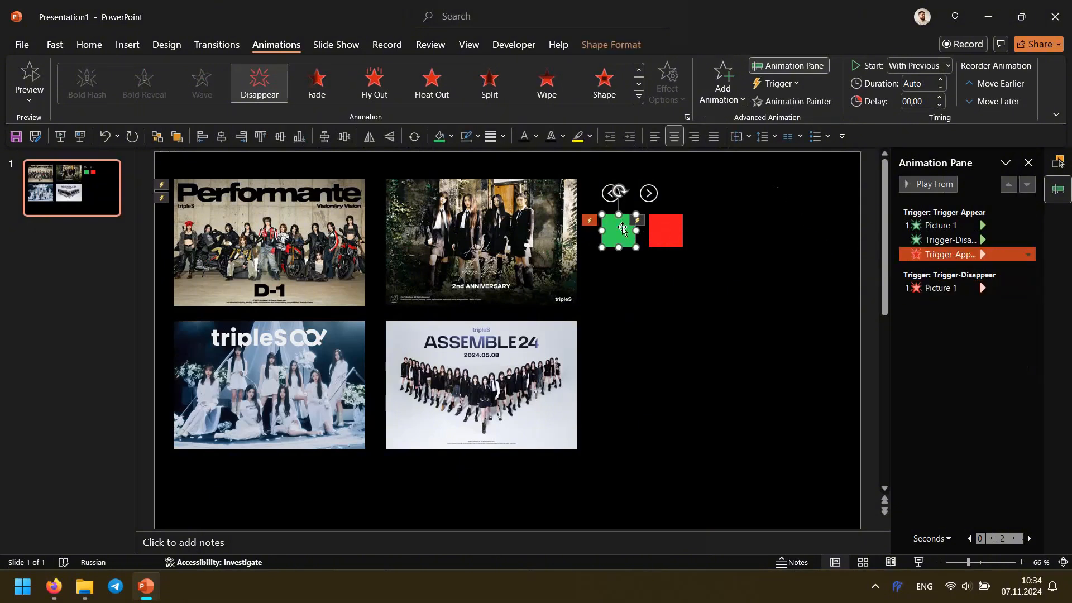
{"action": "left_click", "coordinate": [719, 101]}
{"action": "left_click", "coordinate": [724, 155]}
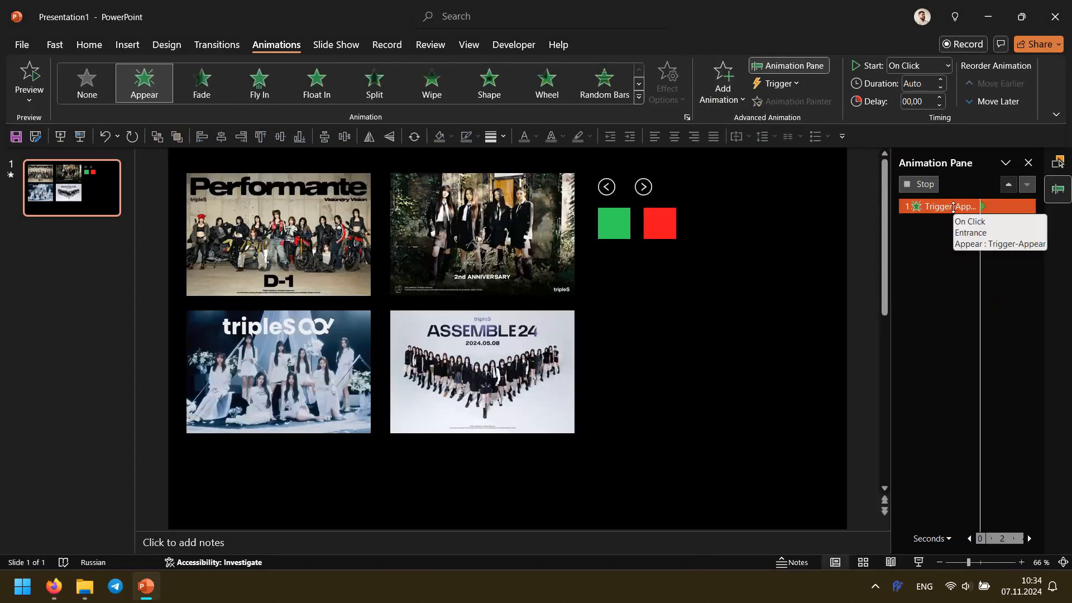
{"action": "left_click", "coordinate": [1028, 302]}
{"action": "left_click", "coordinate": [1003, 334]}
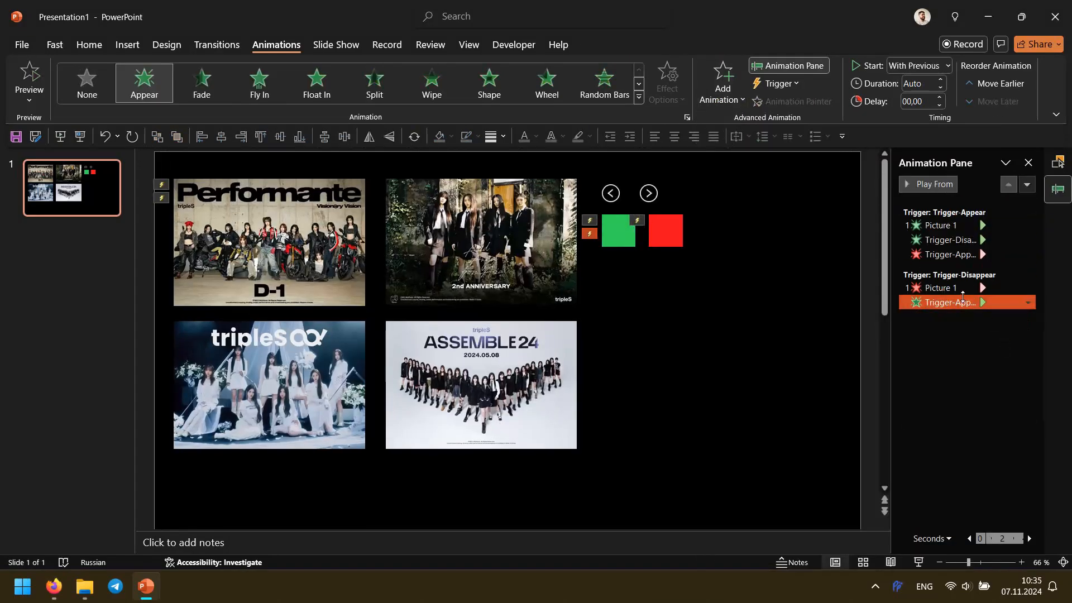
Step: Add a Disappear animation to the red square after Picture 1 under the Trigger-Disappear trigger, set to Start With Previous
{"action": "left_click", "coordinate": [667, 231]}
{"action": "left_click", "coordinate": [746, 92]}
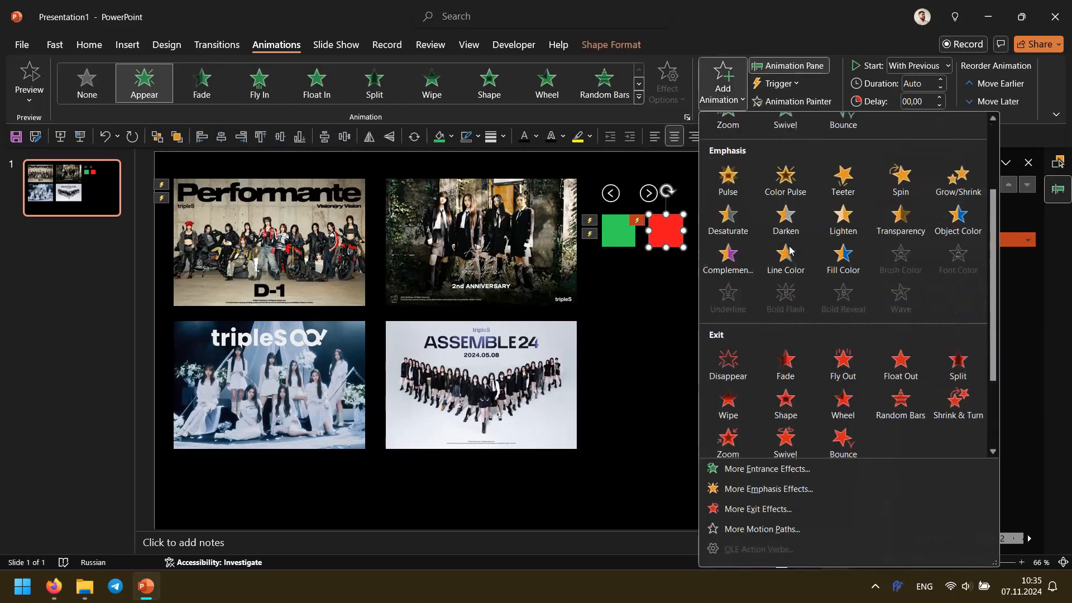
{"action": "left_click", "coordinate": [748, 349]}
{"action": "left_click_drag", "start_coordinate": [943, 206], "coordinate": [949, 309]}
{"action": "left_click", "coordinate": [1027, 302]}
{"action": "left_click", "coordinate": [999, 334]}
{"action": "left_click", "coordinate": [800, 274]}
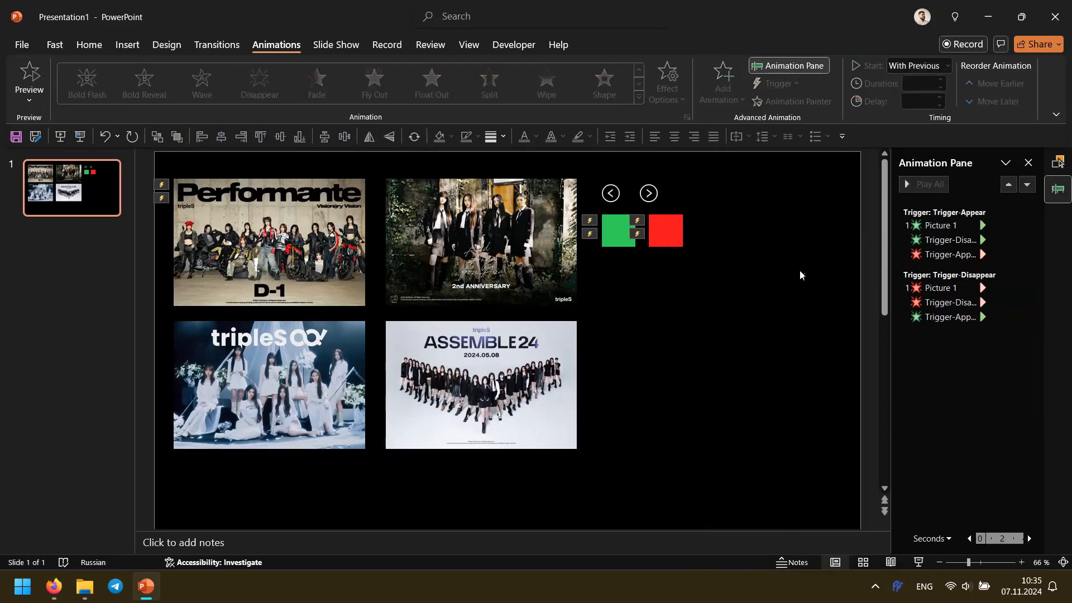
Step: Run the slide show and alternate between the green and red squares several times to test their toggling
{"action": "key", "text": "F5"}
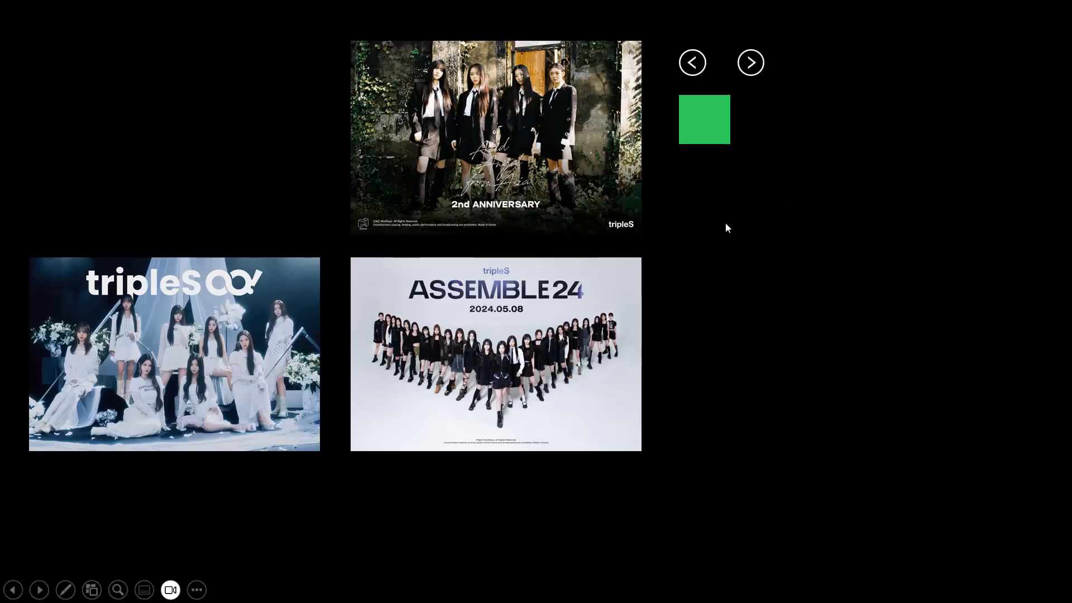
{"action": "left_click", "coordinate": [687, 123]}
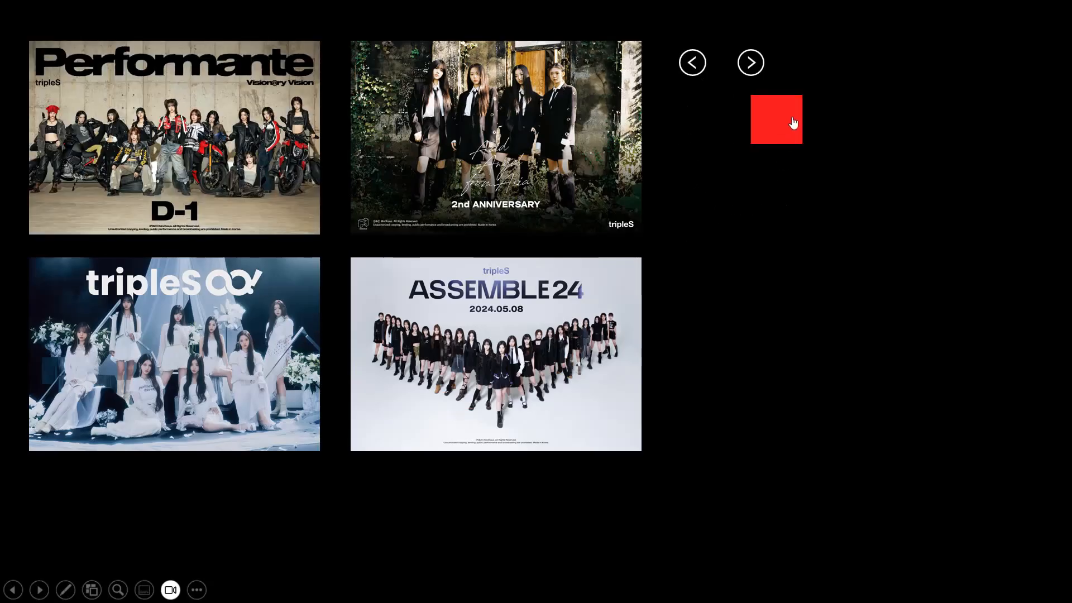
{"action": "left_click", "coordinate": [793, 122]}
{"action": "left_click", "coordinate": [686, 131]}
{"action": "left_click", "coordinate": [775, 123]}
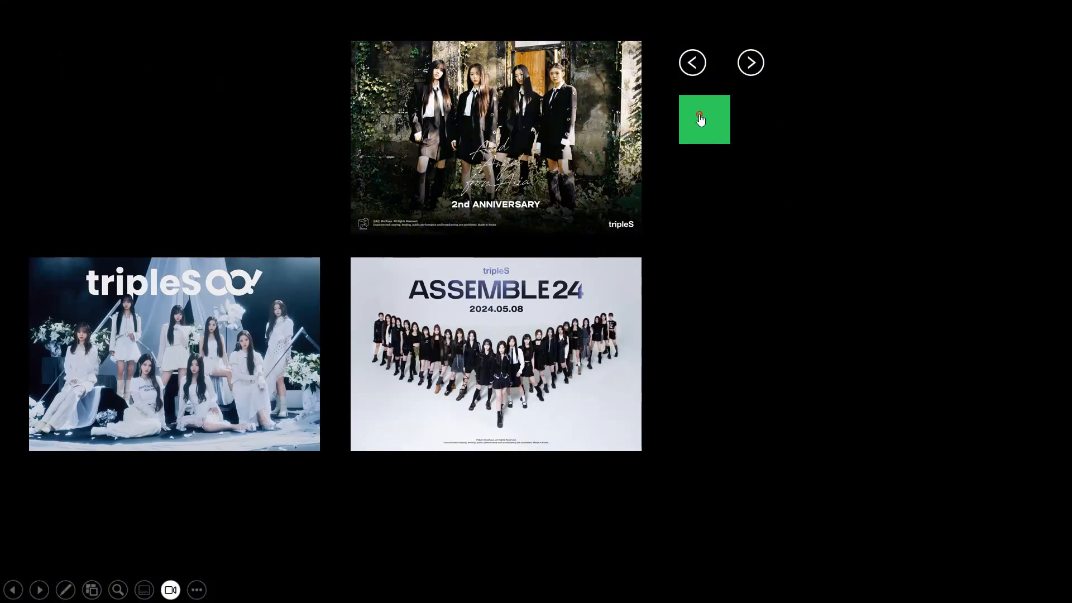
{"action": "left_click", "coordinate": [699, 117]}
{"action": "key", "text": "Escape"}
Step: Move the red square exactly on top of the green square
{"action": "left_click", "coordinate": [673, 230]}
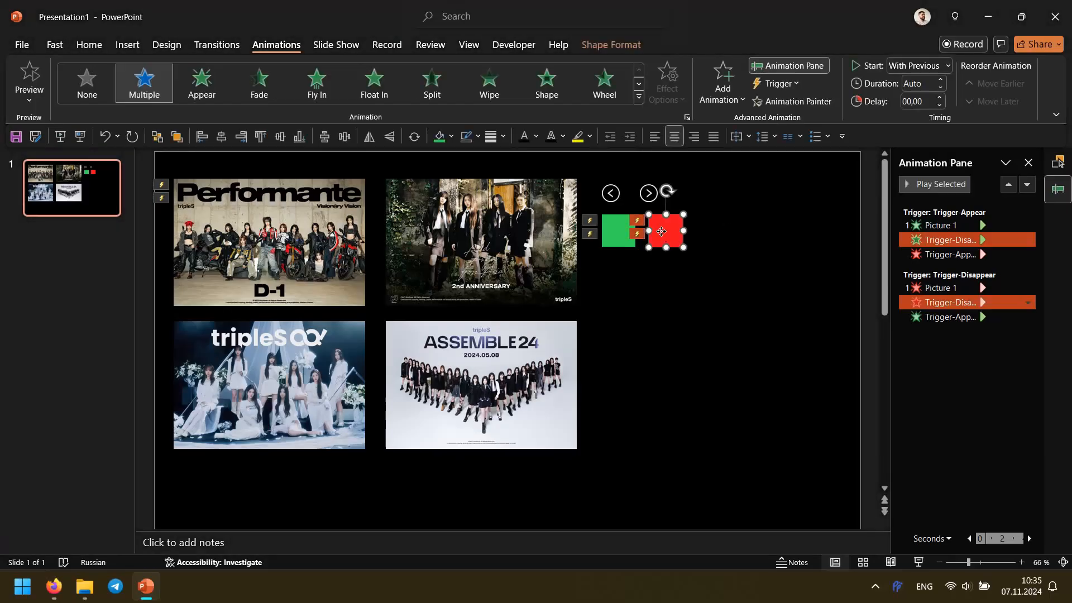
{"action": "left_click_drag", "start_coordinate": [660, 231], "coordinate": [615, 233]}
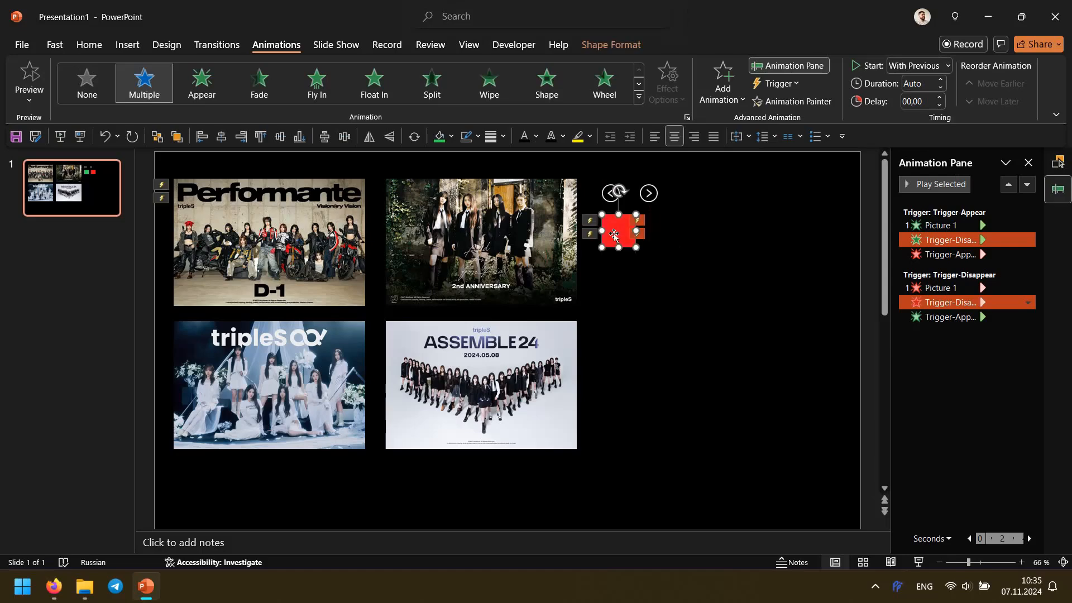
{"action": "left_click", "coordinate": [662, 266]}
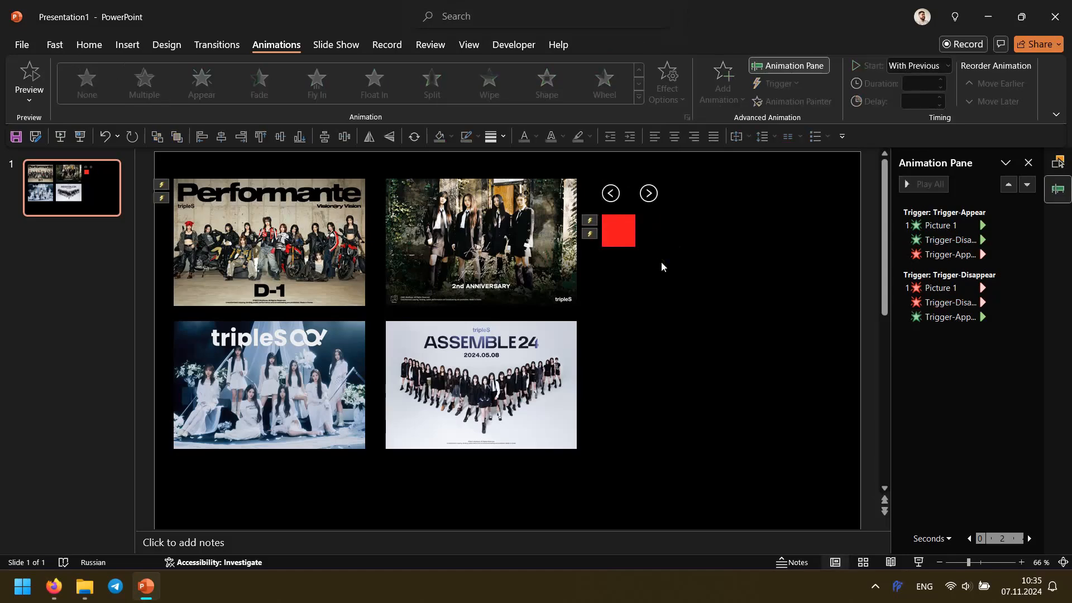
Step: Run the slide show, toggle the overlapping red and green squares several times to test them, and exit the show
{"action": "left_click", "coordinate": [81, 136]}
{"action": "left_click", "coordinate": [717, 127]}
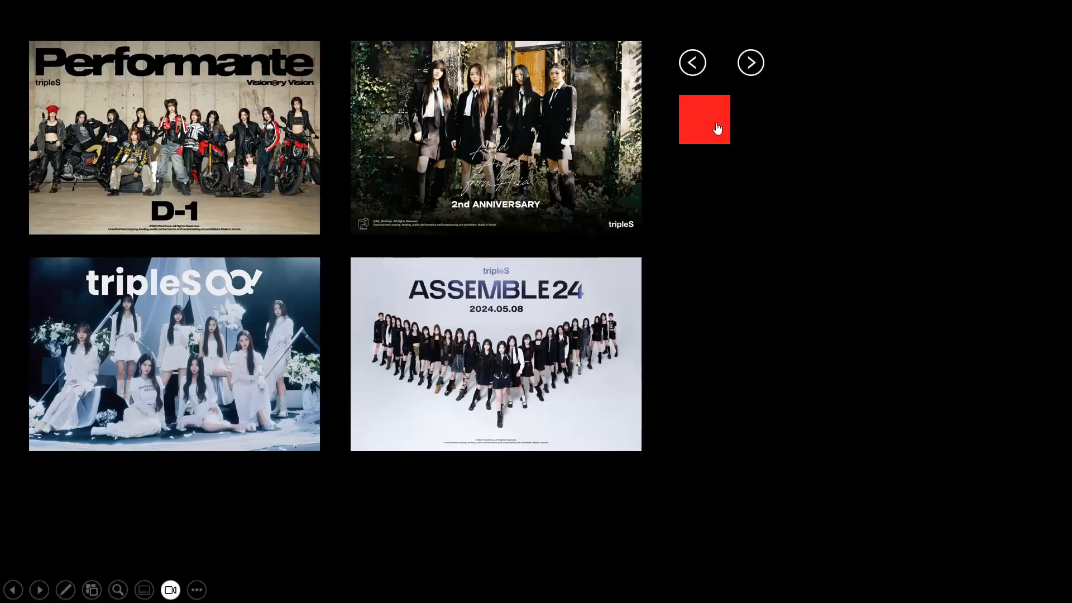
{"action": "left_click", "coordinate": [717, 127]}
{"action": "left_click", "coordinate": [717, 127]}
{"action": "left_click", "coordinate": [717, 127]}
{"action": "left_click", "coordinate": [717, 127]}
{"action": "left_click", "coordinate": [717, 127]}
{"action": "left_click", "coordinate": [718, 127]}
{"action": "left_click", "coordinate": [717, 127]}
{"action": "key", "text": "Escape"}
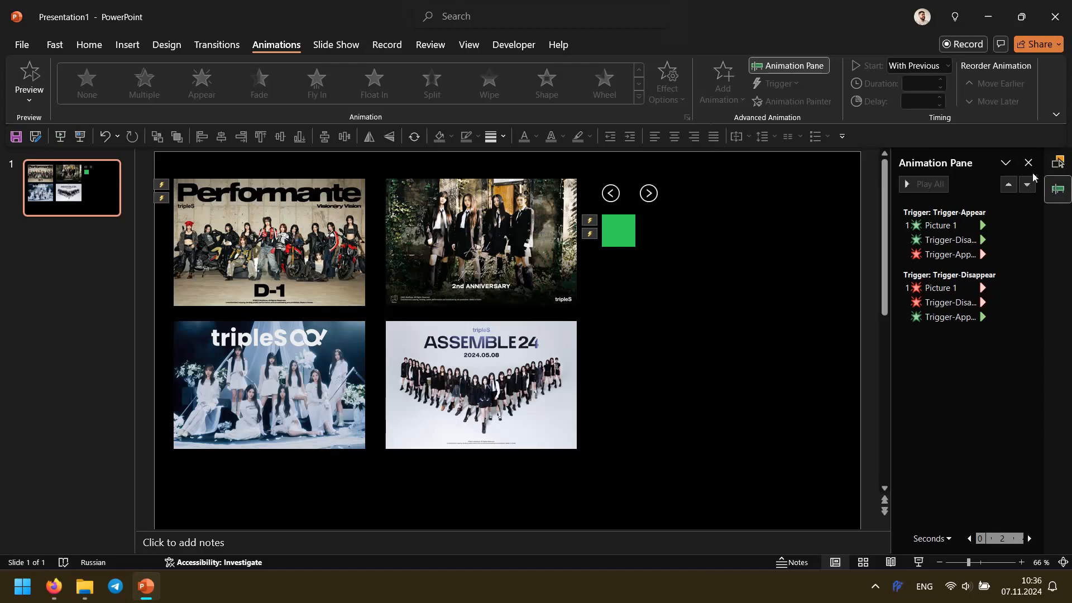
Step: Move the green square off the red square, to the empty space on its right
{"action": "left_click", "coordinate": [631, 230]}
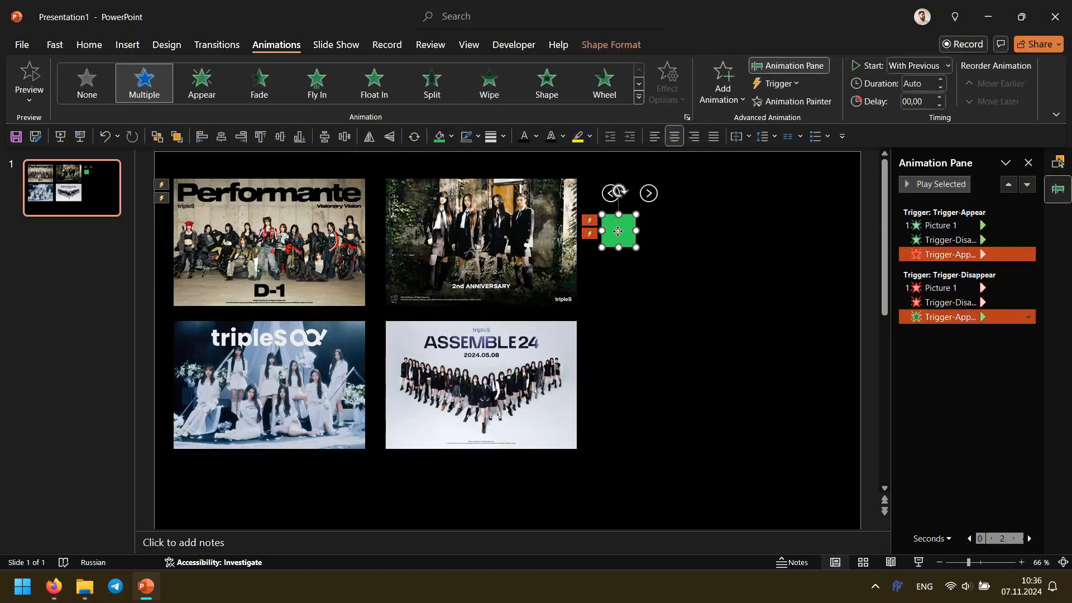
{"action": "left_click_drag", "start_coordinate": [617, 231], "coordinate": [694, 230]}
{"action": "left_click", "coordinate": [623, 230]}
Step: Delete all animations under both the Trigger-Appear and Trigger-Disappear triggers
{"action": "left_click", "coordinate": [952, 255]}
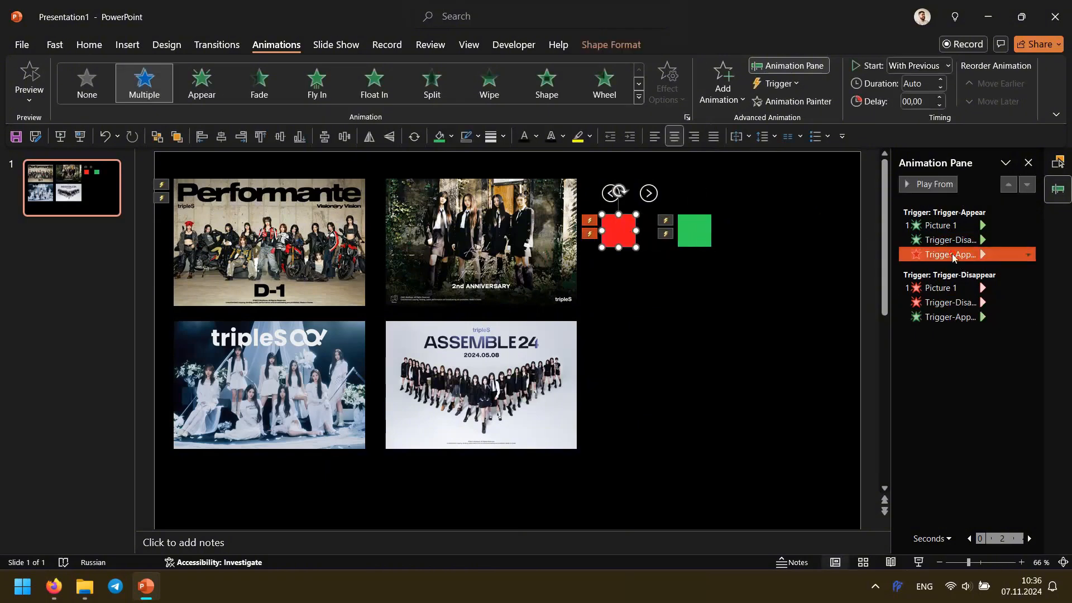
{"action": "left_click", "coordinate": [947, 227], "text": "shift"}
{"action": "key", "text": "Delete"}
{"action": "left_click", "coordinate": [950, 255]}
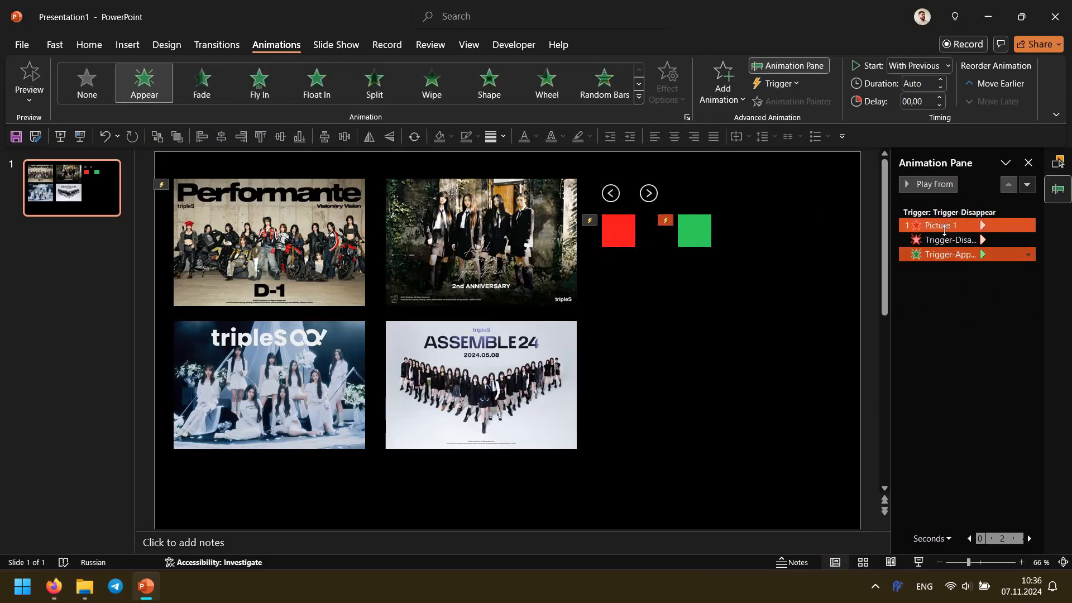
{"action": "left_click", "coordinate": [944, 227], "text": "shift"}
{"action": "key", "text": "Delete"}
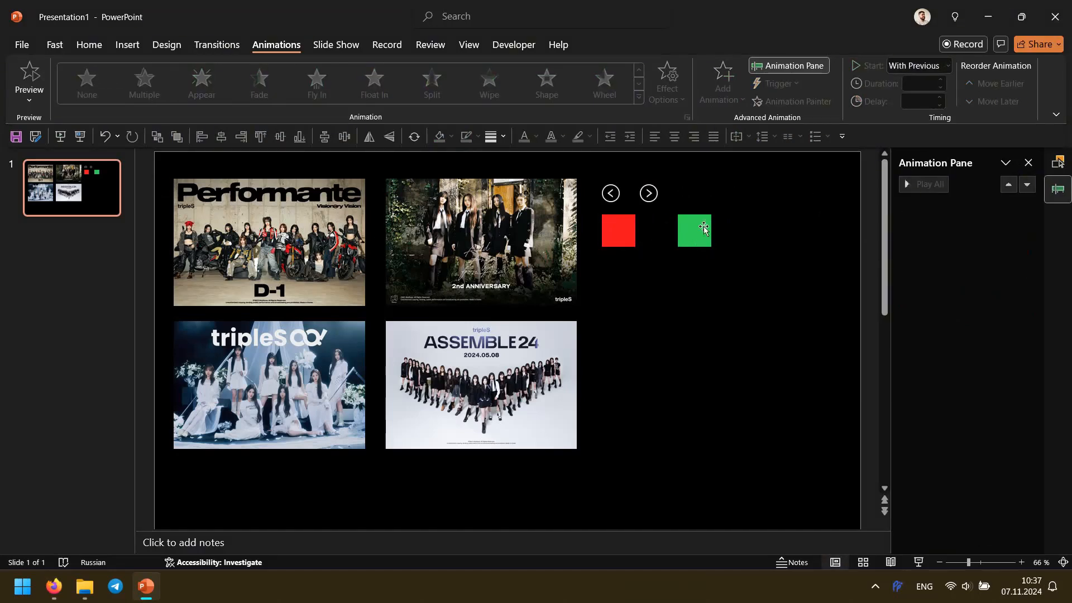
Step: Place the red and green squares side by side beneath the previous and next buttons, with red on the left
{"action": "left_click_drag", "start_coordinate": [703, 226], "coordinate": [642, 236]}
{"action": "left_click", "coordinate": [627, 233], "text": "shift"}
{"action": "left_click", "coordinate": [708, 208]}
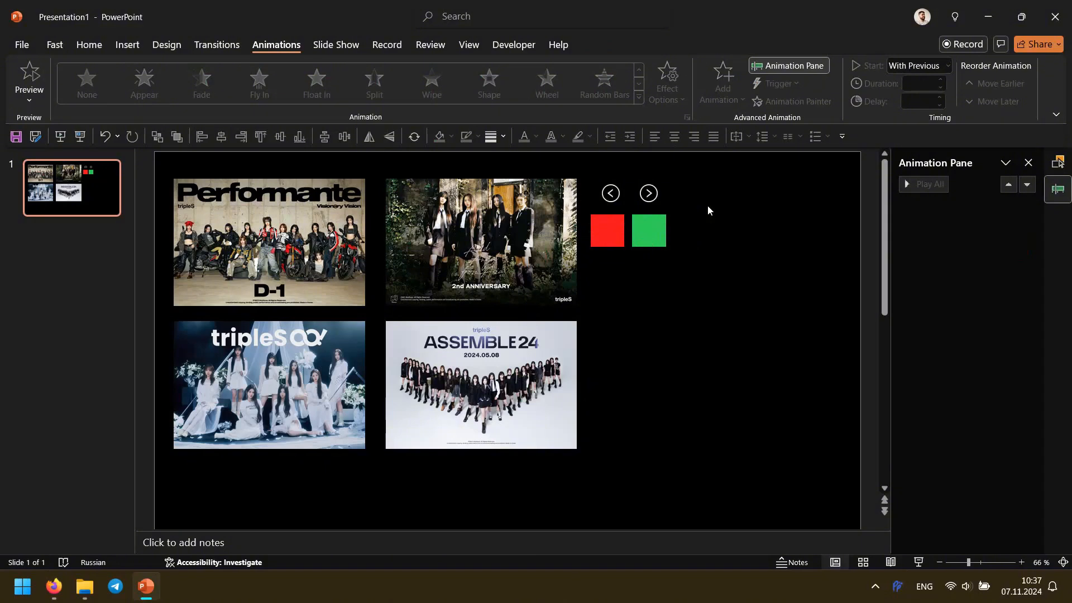
{"action": "key", "text": "Tab"}
{"action": "key", "text": "Tab"}
{"action": "key", "text": "Tab"}
{"action": "key", "text": "Tab"}
{"action": "key", "text": "Tab"}
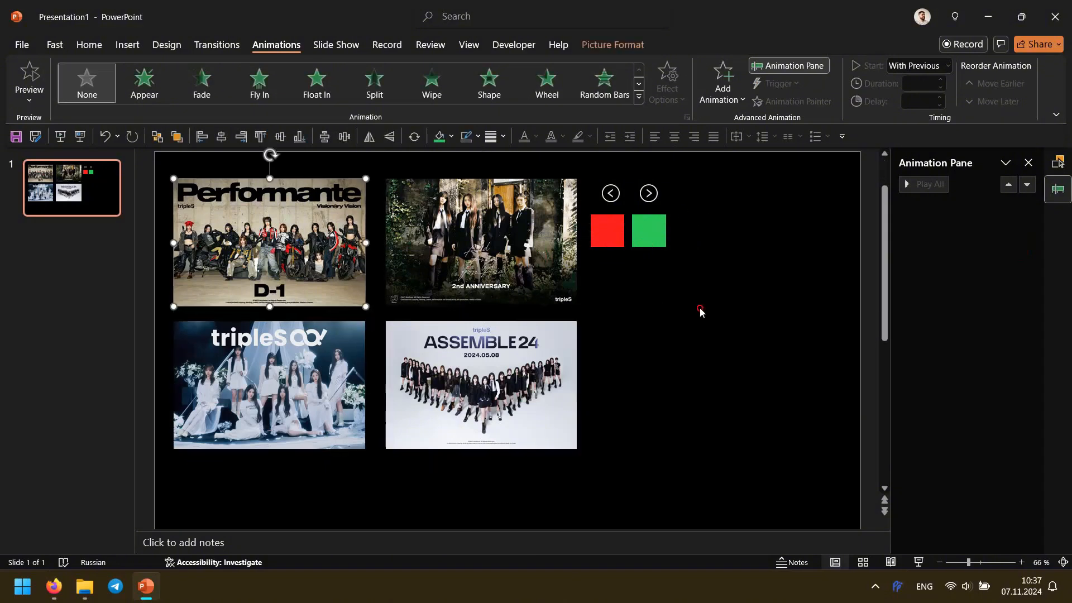
{"action": "left_click", "coordinate": [692, 309]}
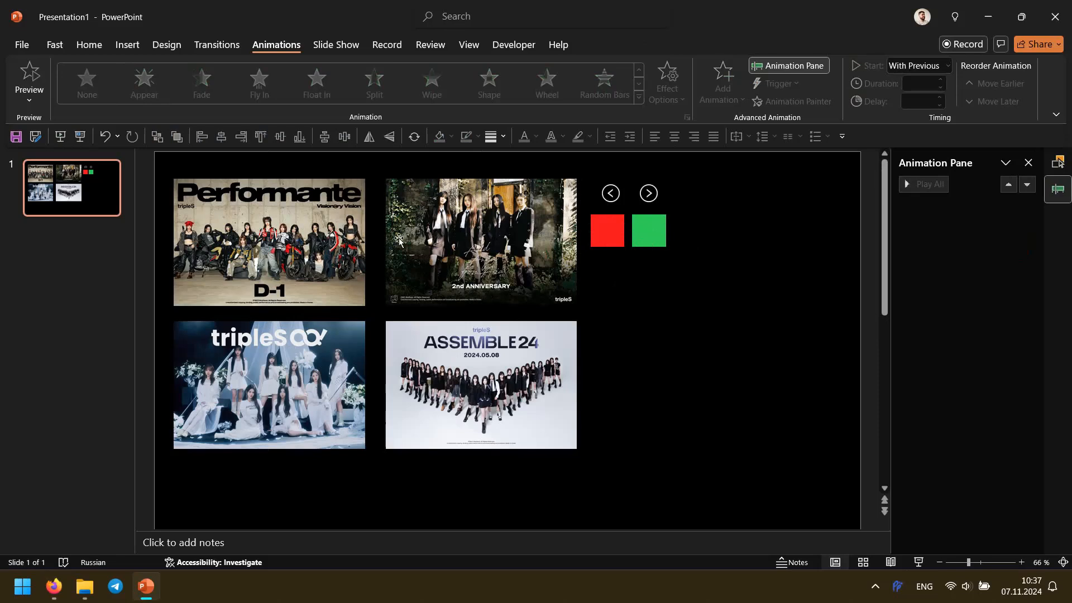
Step: Show the list of slide objects and check which entries belong to the red and green squares
{"action": "left_click", "coordinate": [659, 231]}
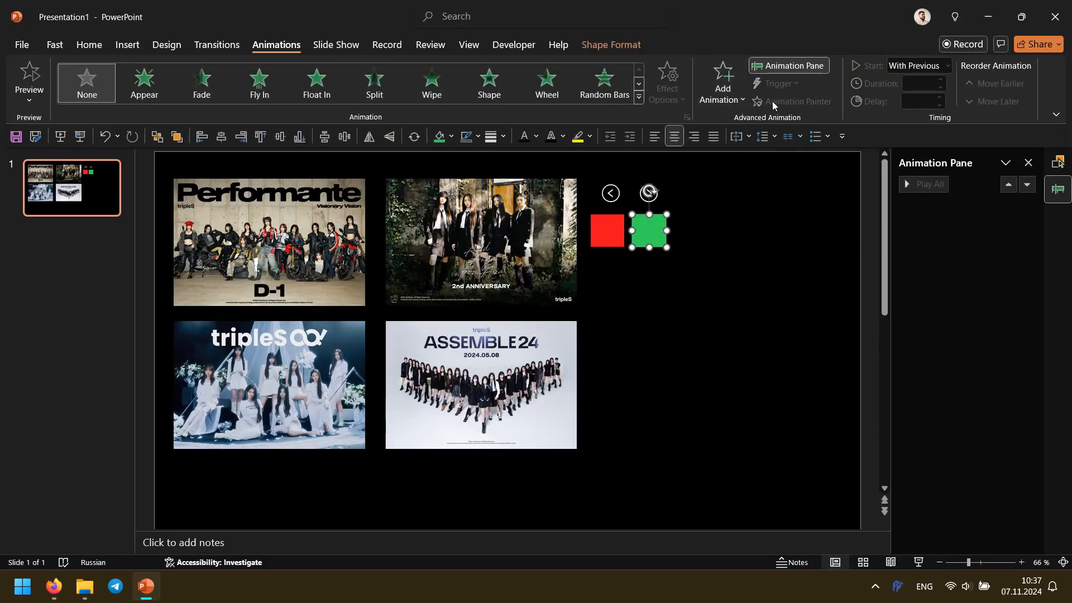
{"action": "left_click", "coordinate": [611, 230]}
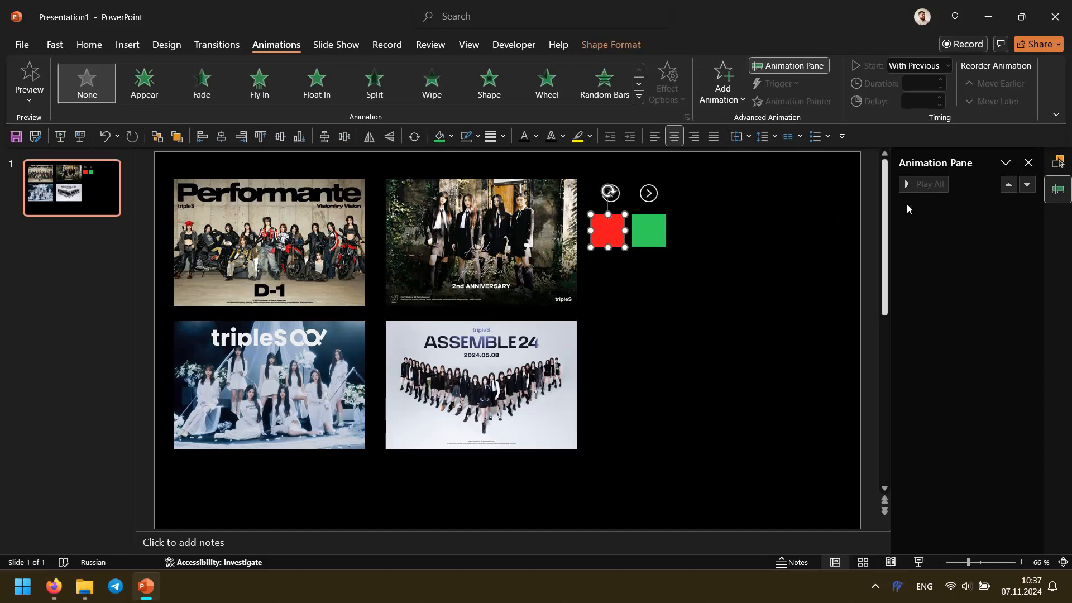
{"action": "left_click", "coordinate": [1054, 165]}
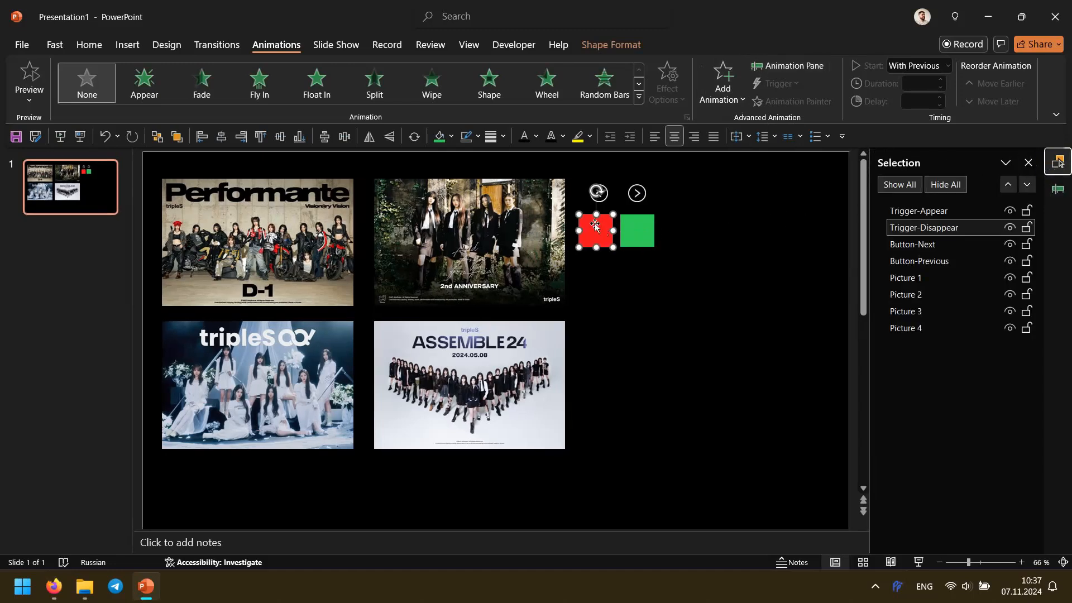
{"action": "left_click", "coordinate": [974, 210]}
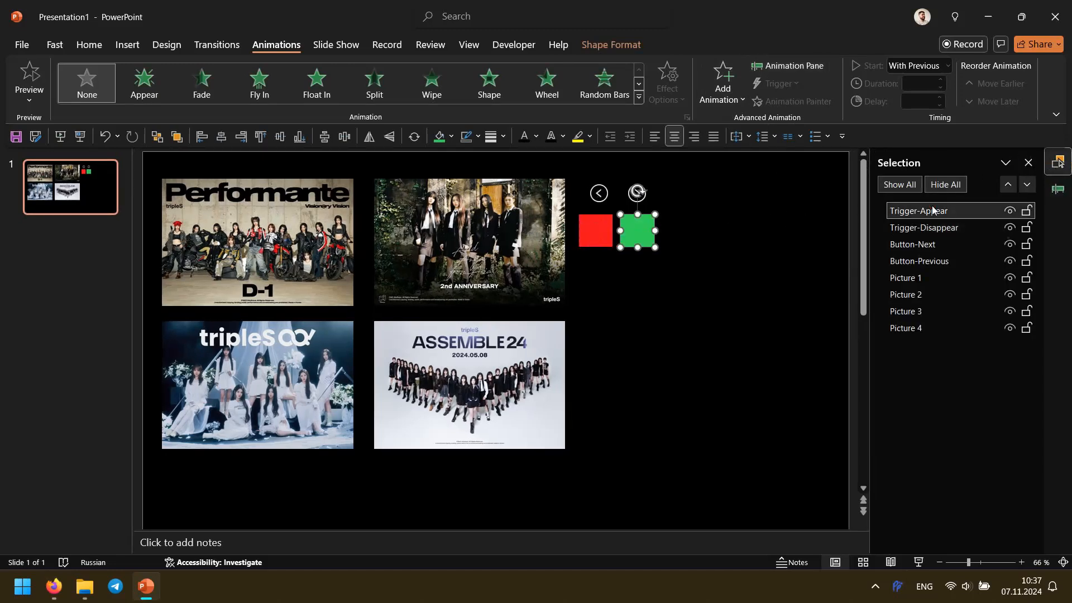
{"action": "left_click", "coordinate": [594, 229]}
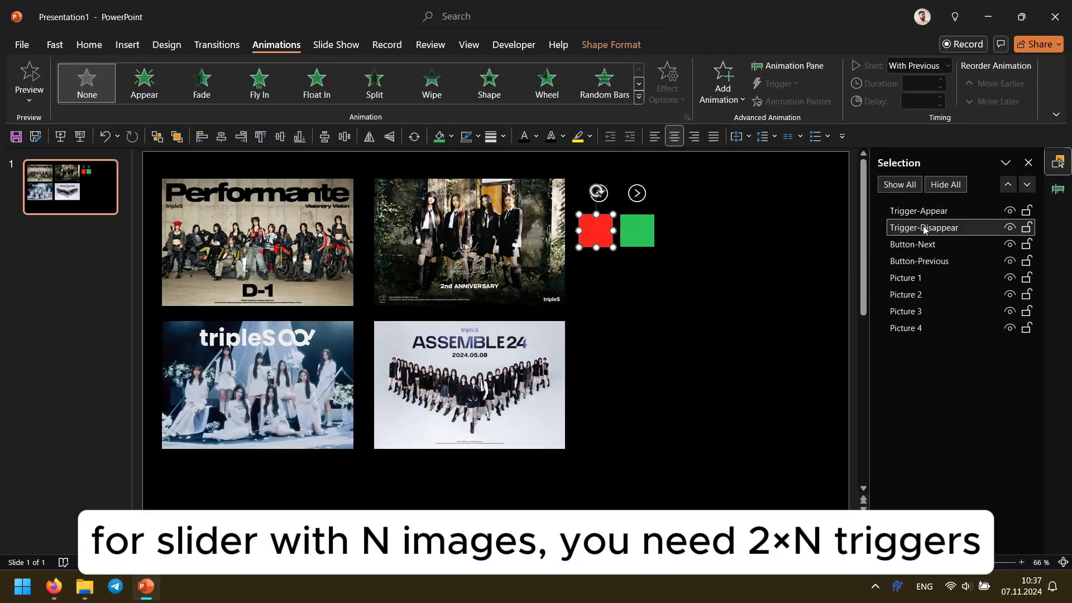
{"action": "left_click", "coordinate": [672, 260]}
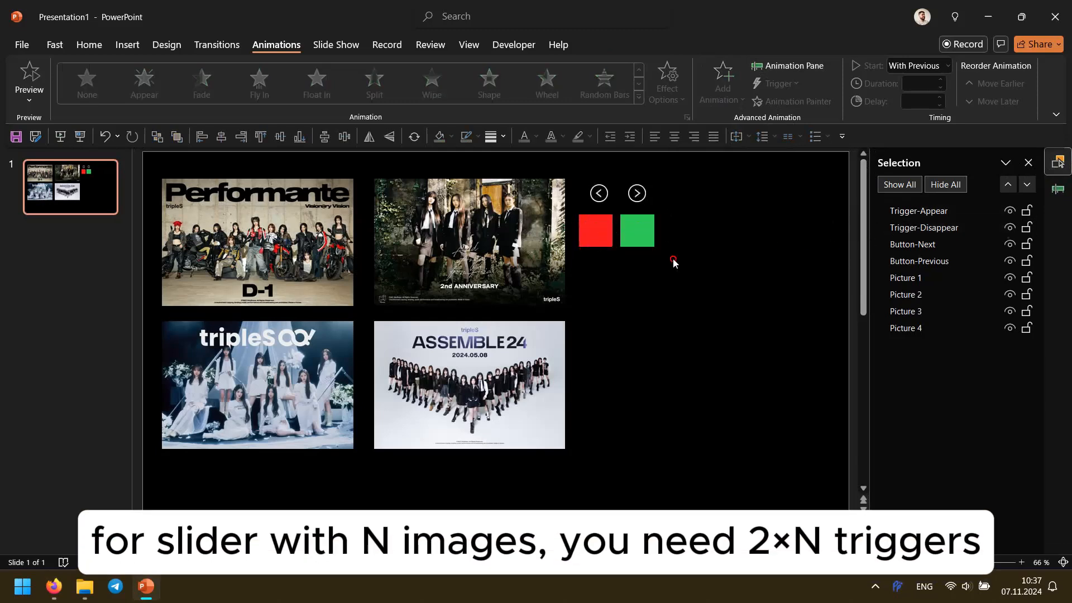
Step: Duplicate the red and green square pair downward to make four evenly spaced rows of trigger squares
{"action": "left_click", "coordinate": [635, 236]}
{"action": "left_click", "coordinate": [598, 231], "text": "shift"}
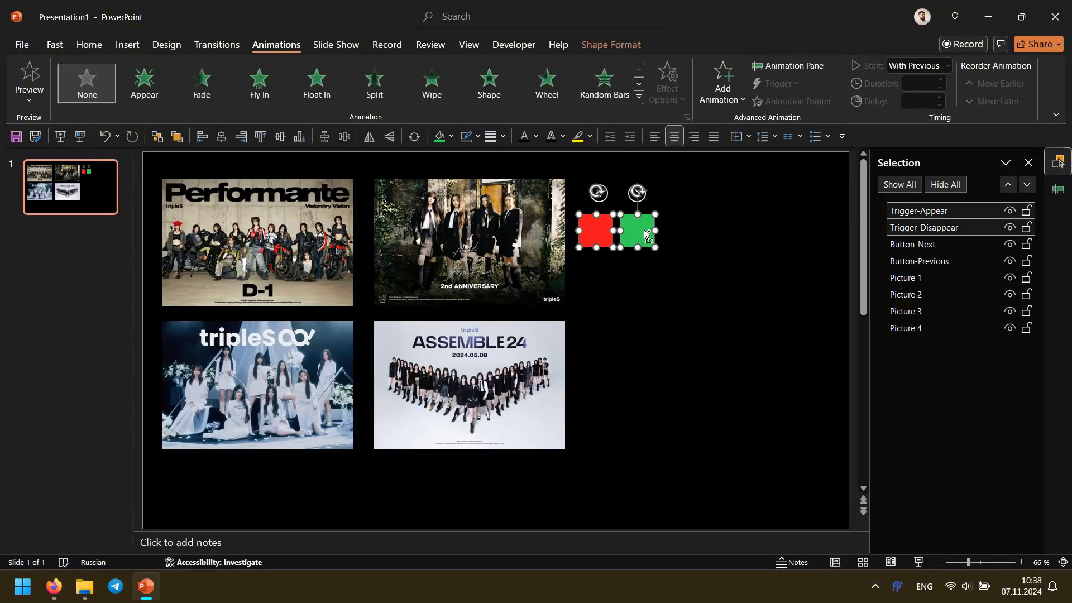
{"action": "left_click_drag", "start_coordinate": [642, 230], "coordinate": [640, 269]}
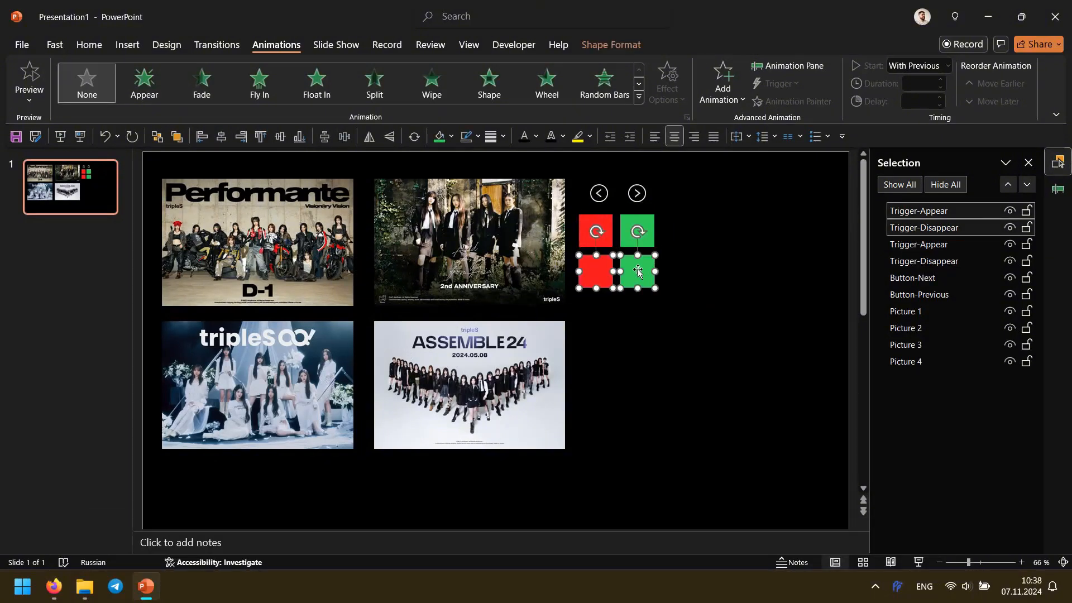
{"action": "left_click", "coordinate": [646, 226], "text": "shift"}
{"action": "left_click", "coordinate": [600, 230], "text": "shift"}
{"action": "left_click_drag", "start_coordinate": [645, 229], "coordinate": [652, 310]}
{"action": "left_click", "coordinate": [709, 260]}
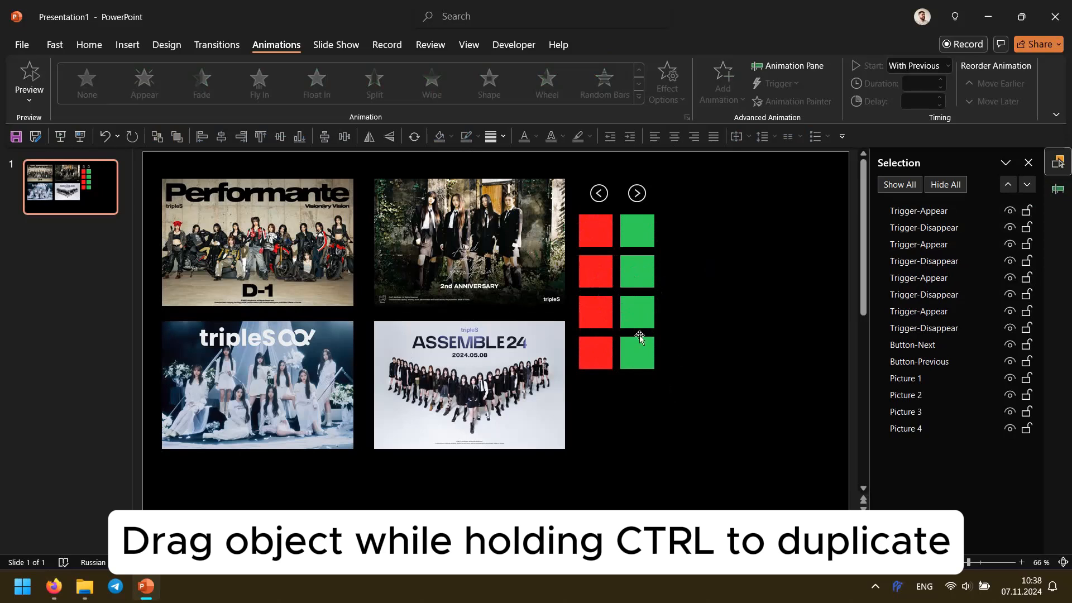
{"action": "left_click", "coordinate": [604, 230]}
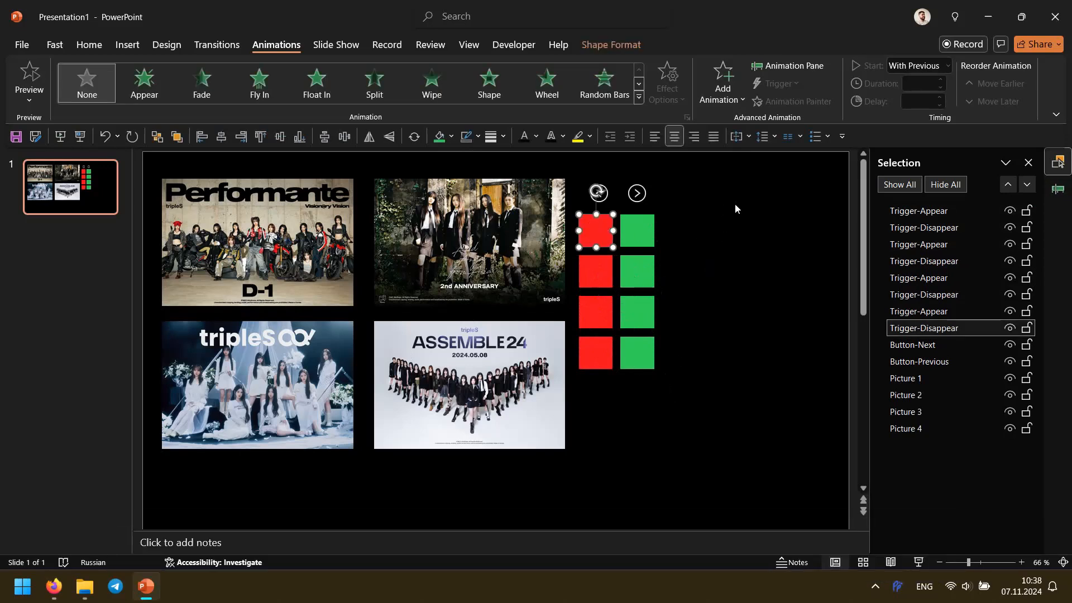
{"action": "left_click", "coordinate": [918, 210]}
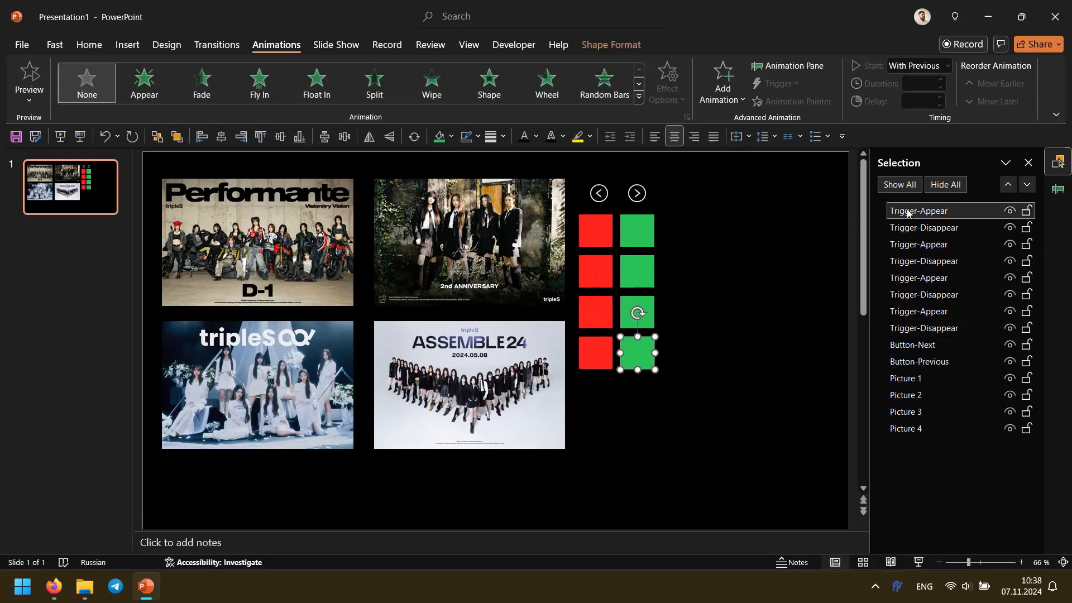
{"action": "left_click", "coordinate": [587, 230]}
{"action": "double_click", "coordinate": [893, 328]}
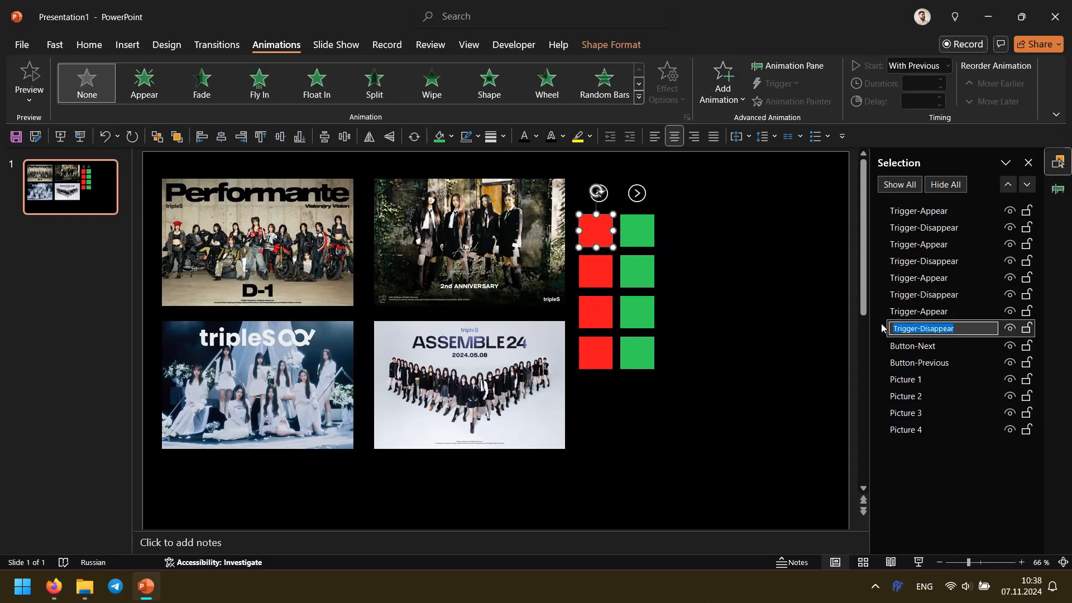
{"action": "left_click", "coordinate": [956, 311]}
{"action": "left_click", "coordinate": [956, 312]}
{"action": "left_click", "coordinate": [779, 295]}
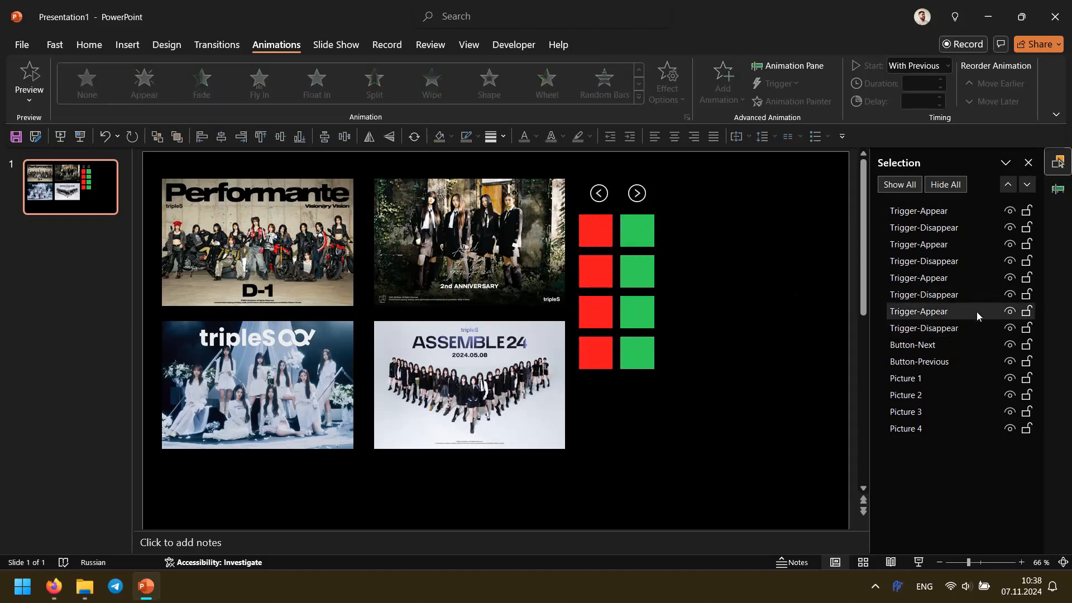
Step: Move the first-row green square to the front of the object order and rename it [1]-[2]
{"action": "left_click_drag", "start_coordinate": [976, 314], "coordinate": [885, 210]}
{"action": "left_click", "coordinate": [943, 212]}
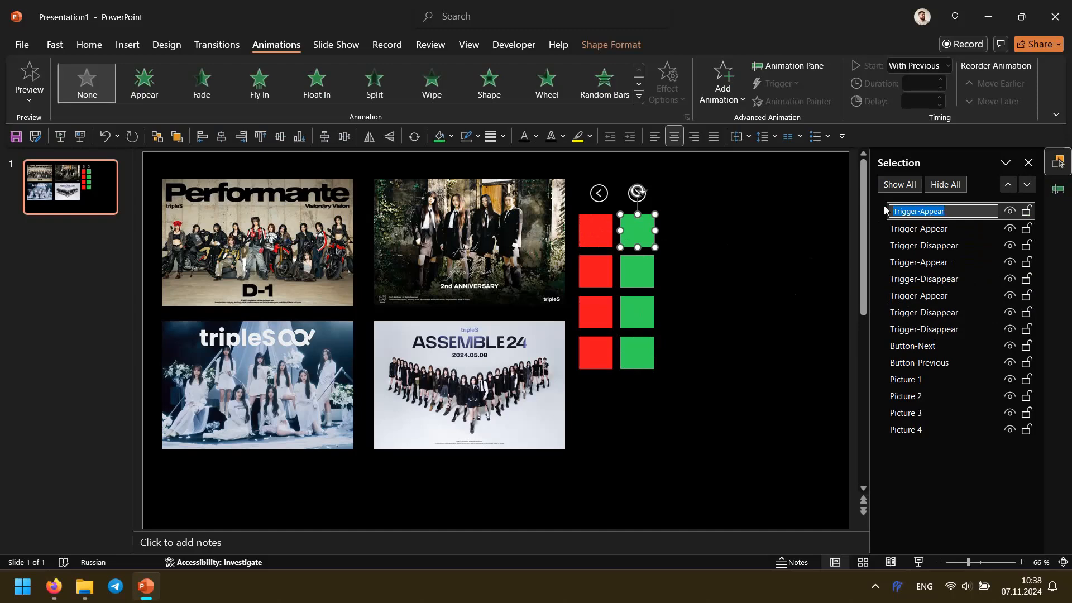
{"action": "key", "text": "BackSpace"}
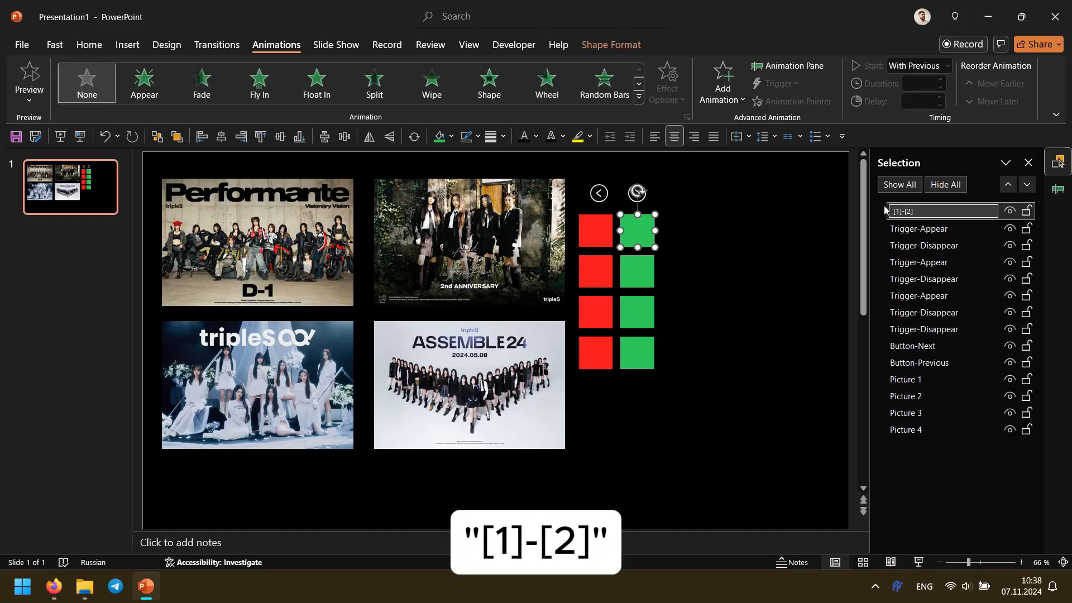
{"action": "type", "text": "[1]-[2]"}
{"action": "key", "text": "Return"}
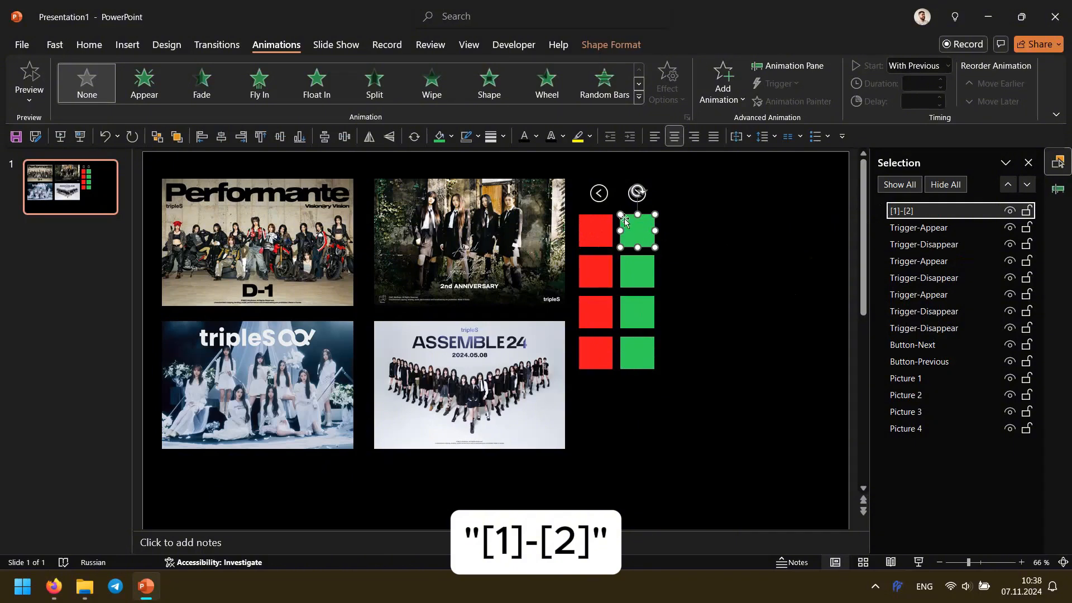
Step: Place the second-row green square directly below [1]-[2] in the object order and rename it [2]-[3]
{"action": "left_click", "coordinate": [318, 246]}
{"action": "left_click", "coordinate": [445, 227]}
{"action": "left_click", "coordinate": [637, 229]}
{"action": "left_click", "coordinate": [639, 270]}
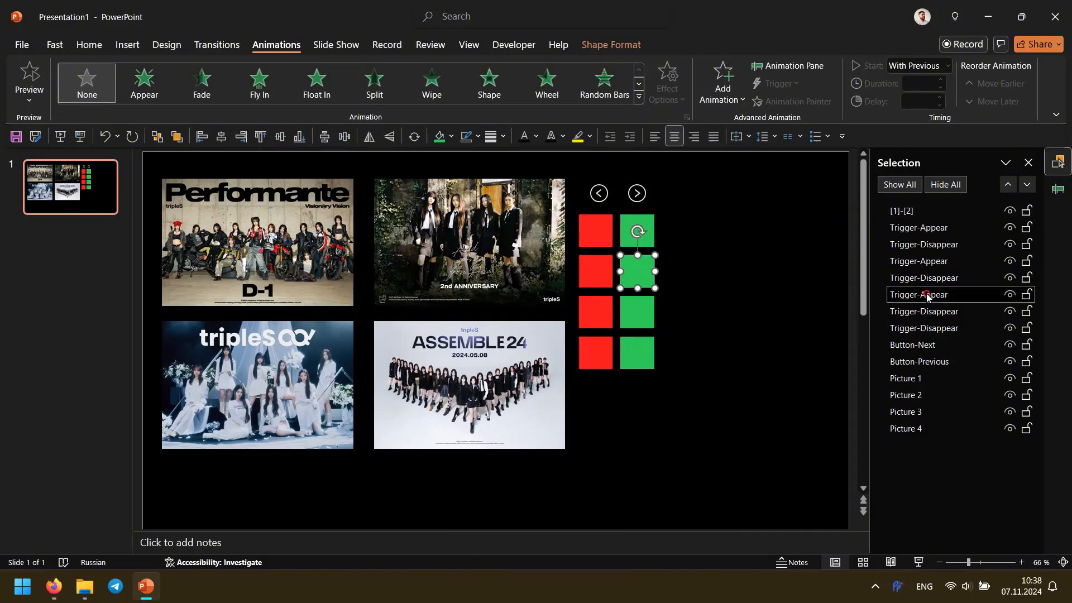
{"action": "left_click", "coordinate": [937, 229]}
{"action": "left_click_drag", "start_coordinate": [928, 295], "coordinate": [886, 231]}
{"action": "type", "text": "[]2]-[3]"}
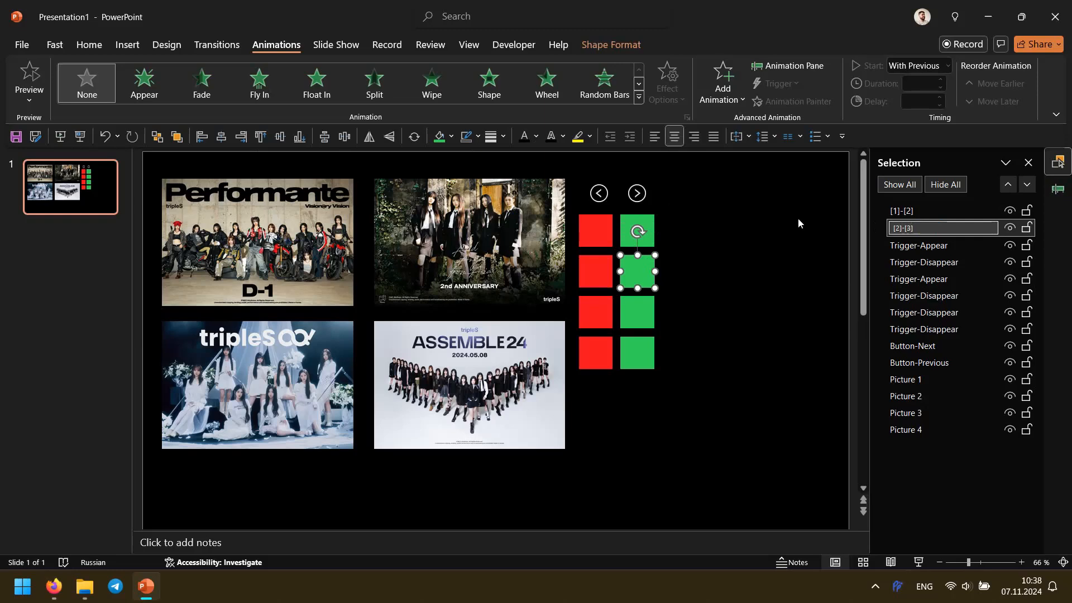
{"action": "left_click", "coordinate": [798, 223]}
Step: Place the third-row green square directly below [2]-[3] in the object order and rename it [3]-[4]
{"action": "left_click", "coordinate": [634, 302]}
{"action": "left_click_drag", "start_coordinate": [921, 279], "coordinate": [916, 244]}
{"action": "left_click", "coordinate": [916, 243]}
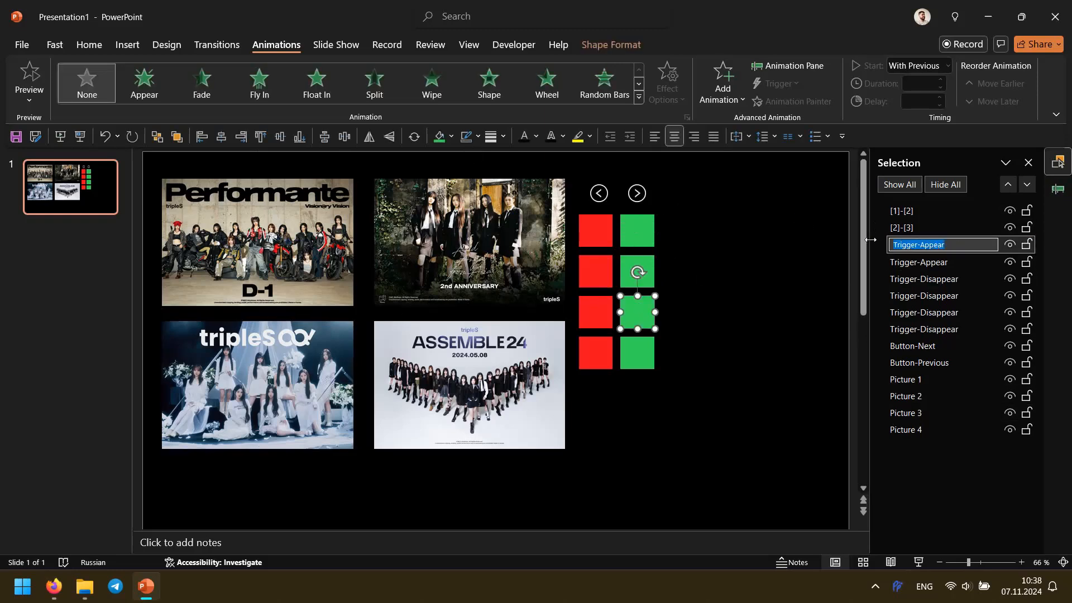
{"action": "type", "text": "[3]-[4]"}
{"action": "key", "text": "Return"}
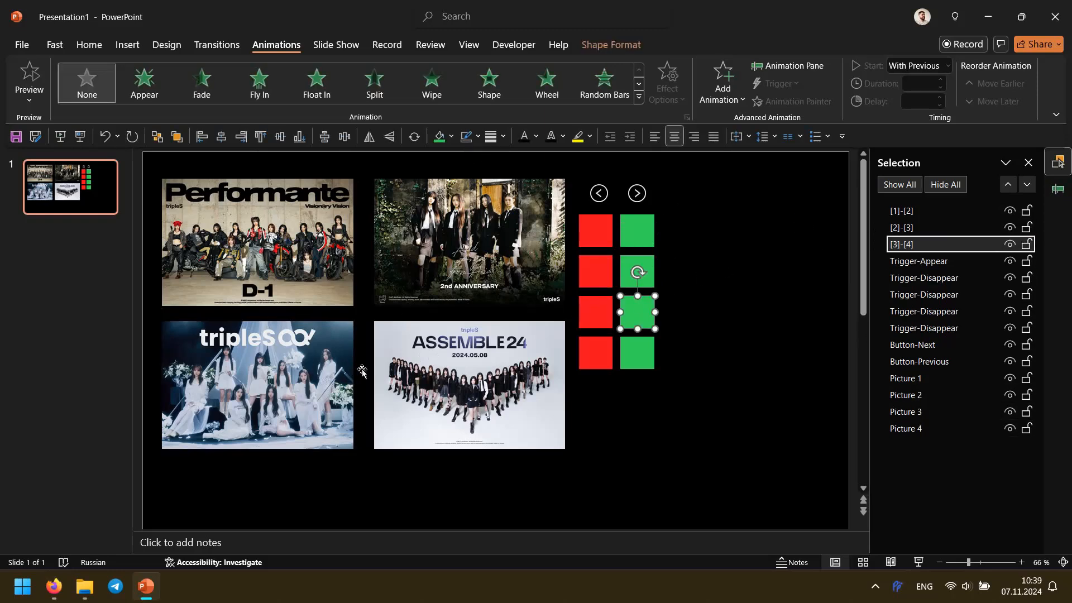
Step: Rename the fourth-row green square as [4]-[1]
{"action": "left_click", "coordinate": [637, 353]}
{"action": "left_click", "coordinate": [948, 262]}
{"action": "left_click_drag", "start_coordinate": [948, 262], "coordinate": [875, 259]}
{"action": "type", "text": "["}
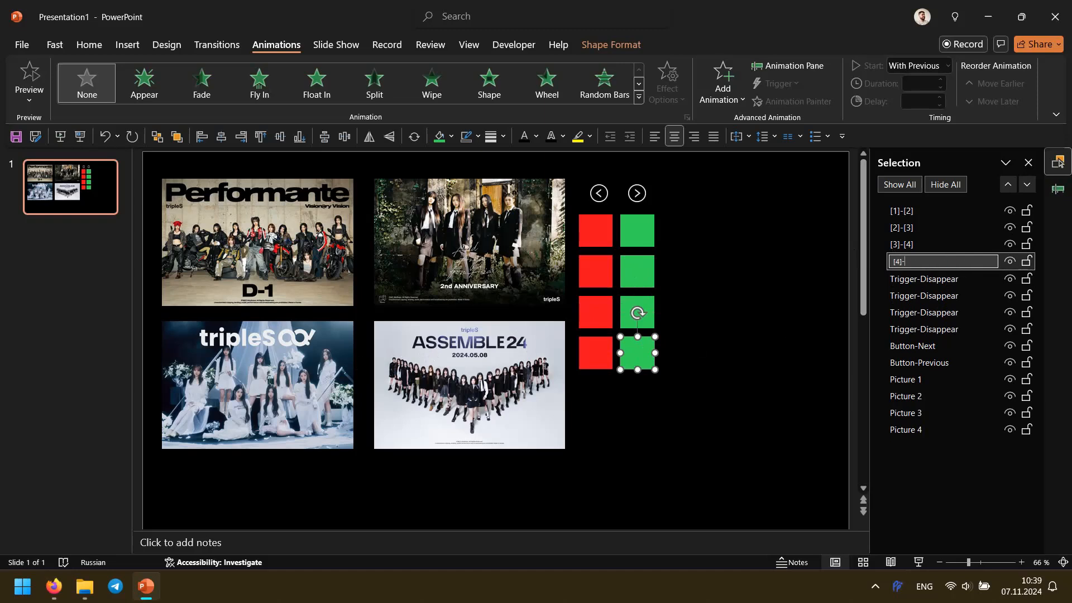
{"action": "left_click", "coordinate": [775, 245]}
Step: Place the first-row red square directly below [4]-[1] in the object order and rename it [1]-[4]
{"action": "left_click", "coordinate": [595, 234]}
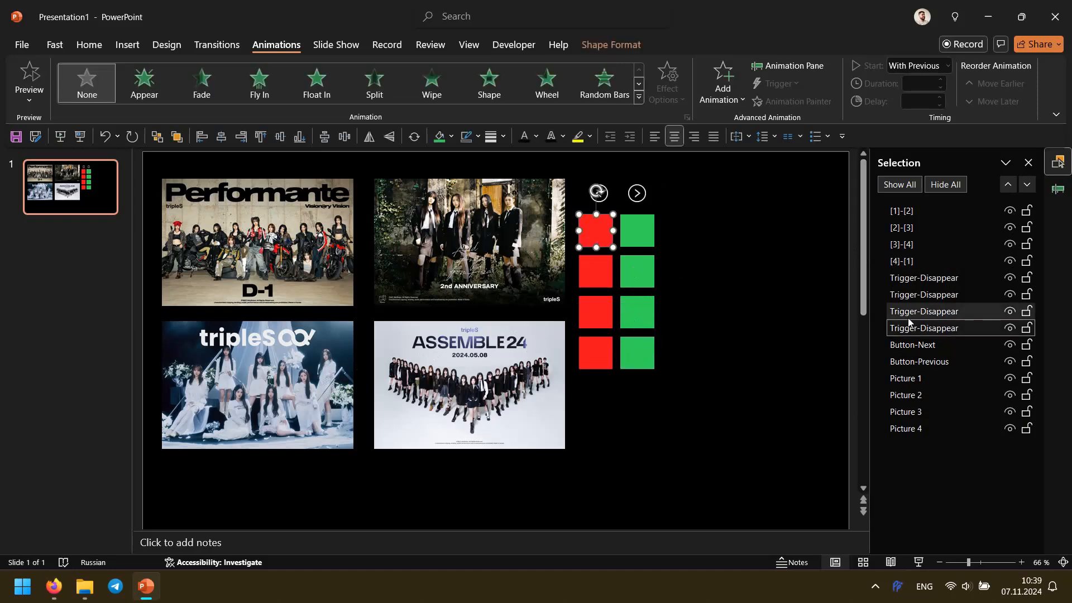
{"action": "double_click", "coordinate": [956, 278]}
{"action": "left_click_drag", "start_coordinate": [957, 281], "coordinate": [870, 275]}
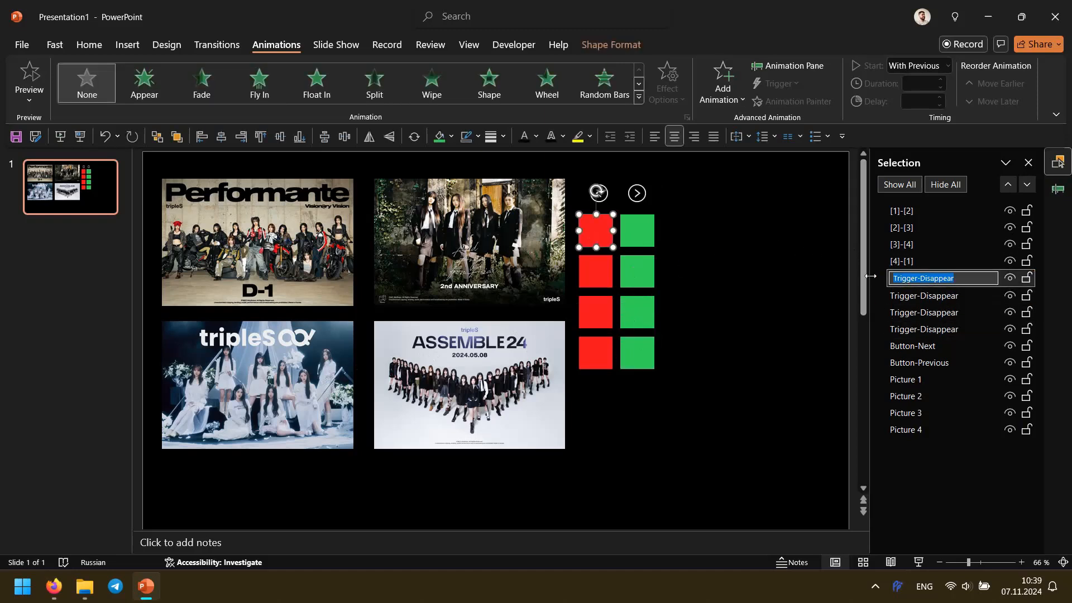
{"action": "type", "text": "[1]-[]4"}
{"action": "key", "text": "Return"}
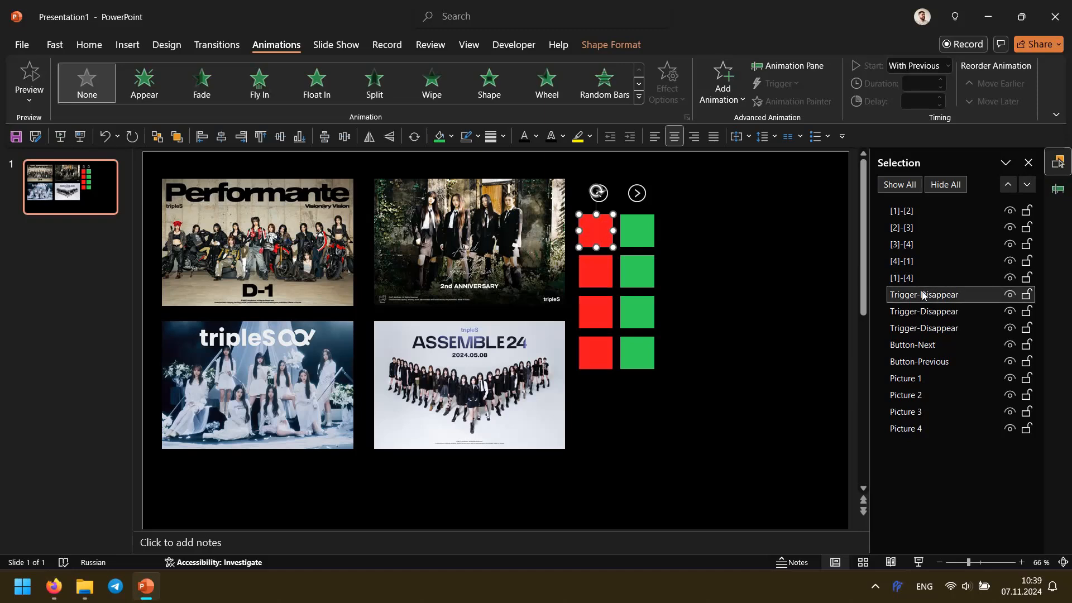
Step: Rename the second-row red square as [2]-[1]
{"action": "double_click", "coordinate": [918, 296]}
{"action": "left_click_drag", "start_coordinate": [951, 297], "coordinate": [865, 295]}
{"action": "type", "text": "[]"}
{"action": "key", "text": "Left"}
{"action": "type", "text": "2"}
{"action": "key", "text": "Return"}
Step: Rename the third-row red square as [3]-[2]
{"action": "double_click", "coordinate": [919, 312]}
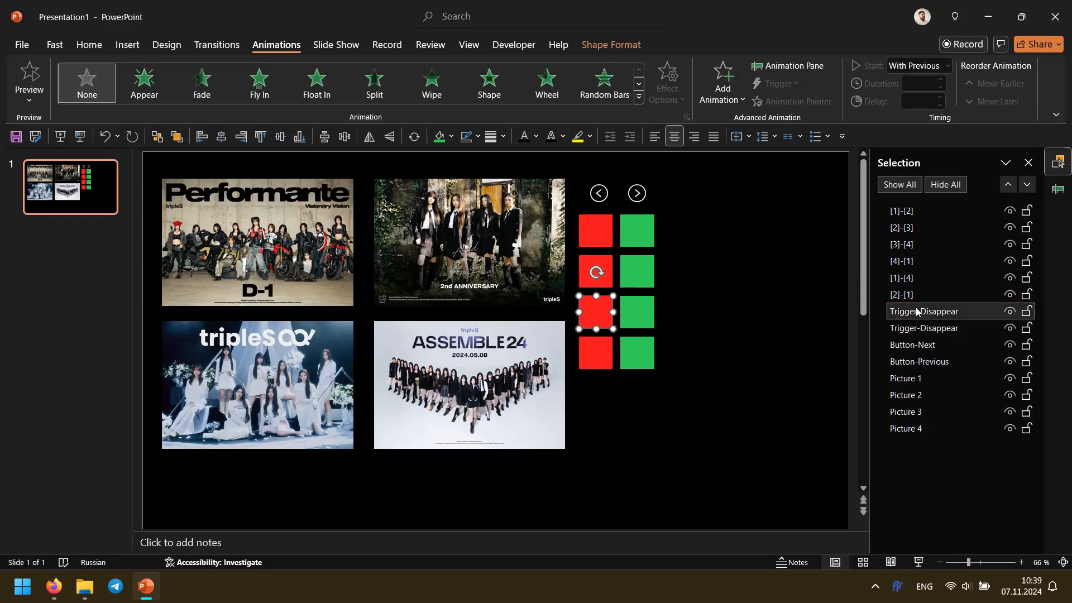
{"action": "left_click_drag", "start_coordinate": [958, 312], "coordinate": [854, 311]}
{"action": "type", "text": "[3]-[2]"}
{"action": "key", "text": "Return"}
Step: Rename the fourth-row red square as [4]-[3]
{"action": "double_click", "coordinate": [927, 328]}
{"action": "left_click_drag", "start_coordinate": [968, 330], "coordinate": [865, 322]}
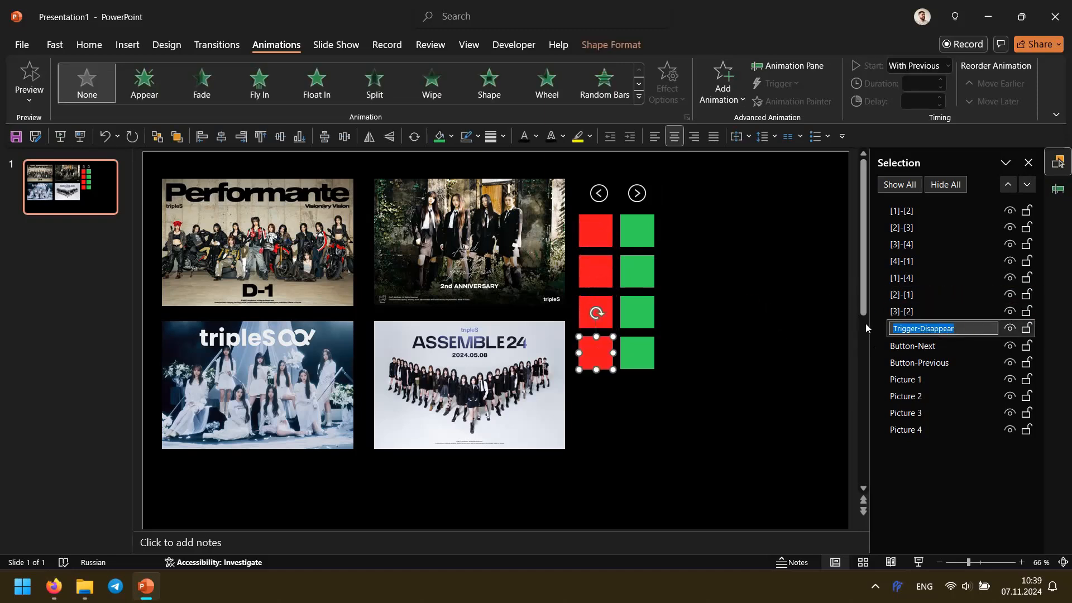
{"action": "type", "text": "[]"}
{"action": "key", "text": "Left"}
{"action": "type", "text": "4]-[3"}
{"action": "key", "text": "Return"}
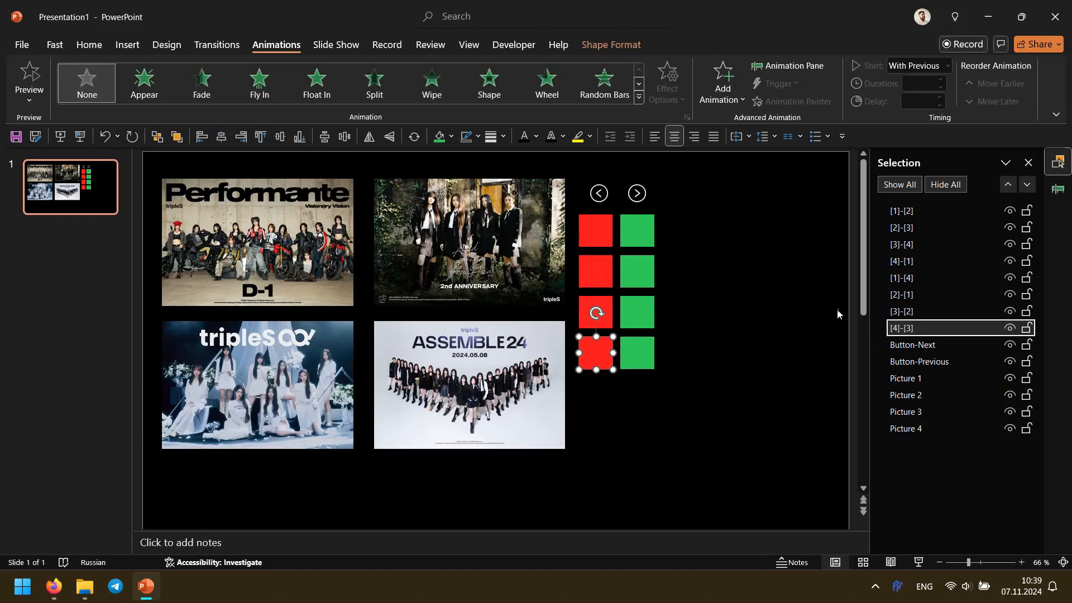
{"action": "left_click", "coordinate": [736, 235]}
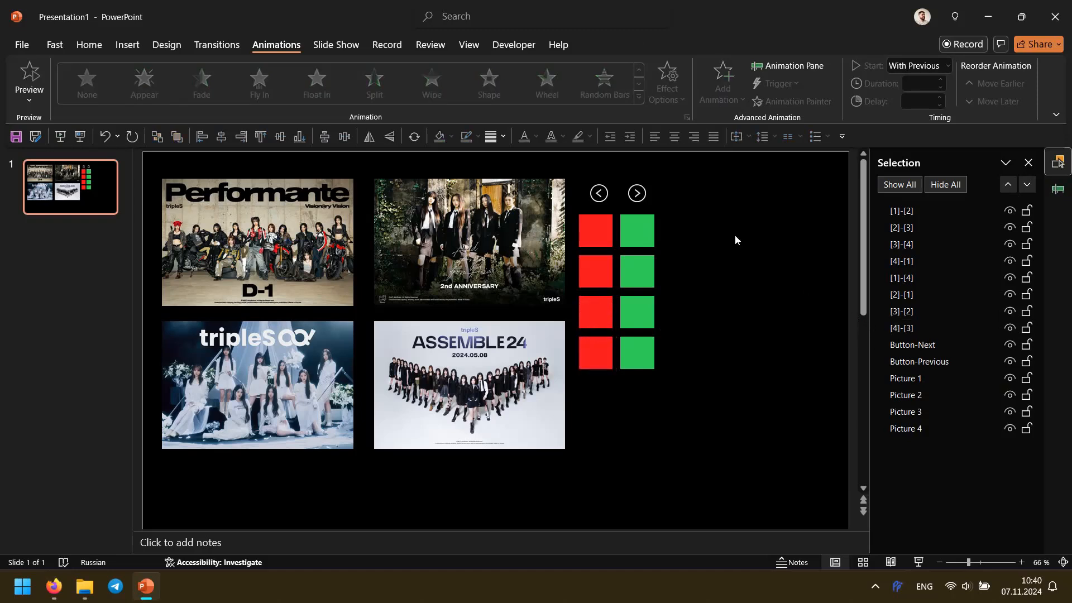
{"action": "left_click", "coordinate": [1057, 189]}
{"action": "left_click", "coordinate": [634, 226]}
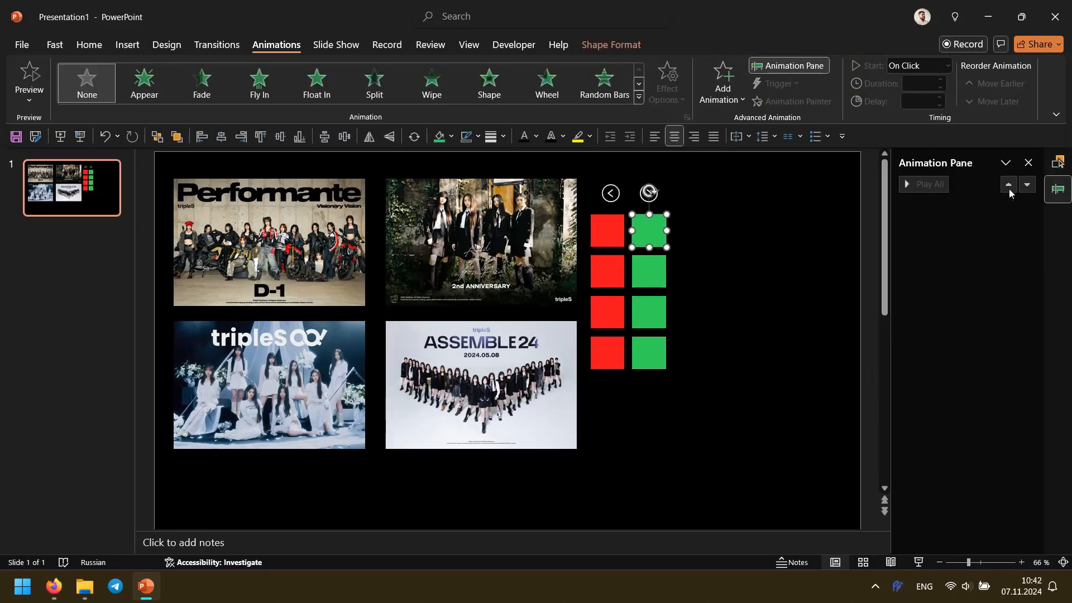
{"action": "left_click", "coordinate": [1057, 162]}
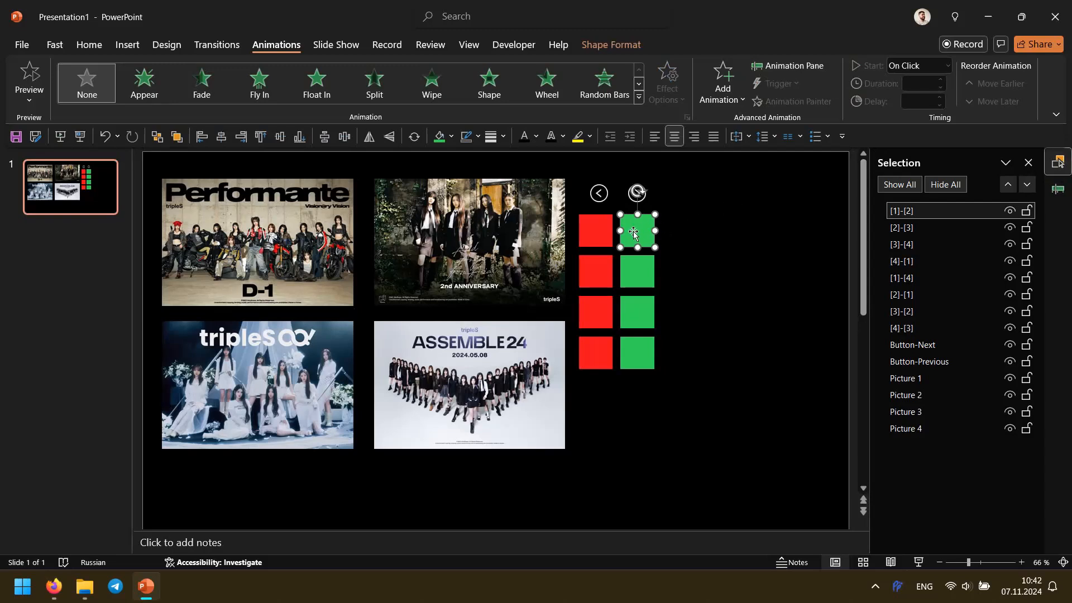
{"action": "left_click", "coordinate": [592, 228]}
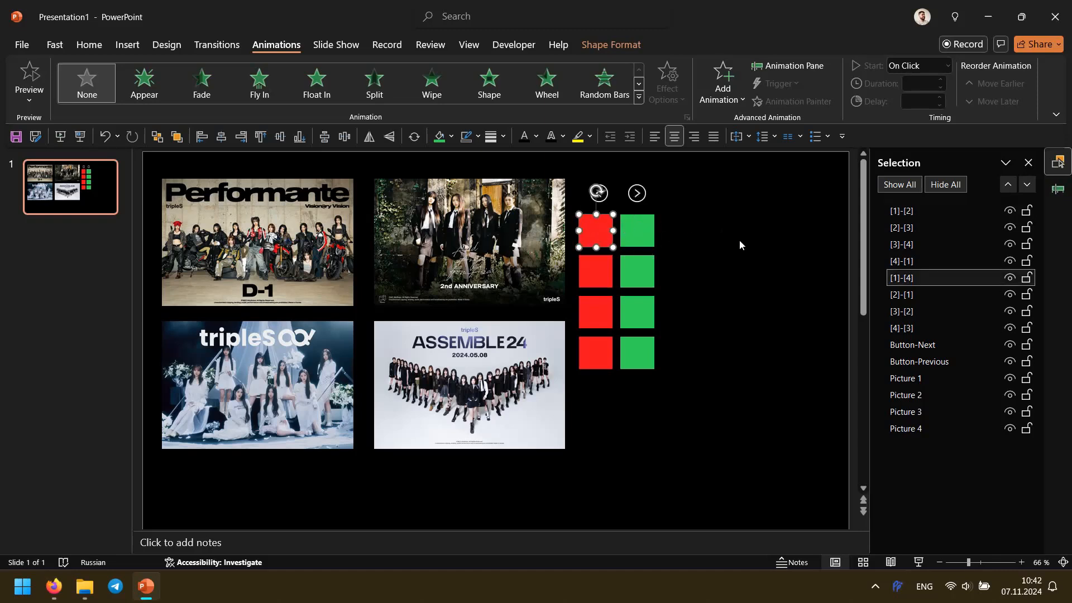
{"action": "left_click", "coordinate": [635, 230]}
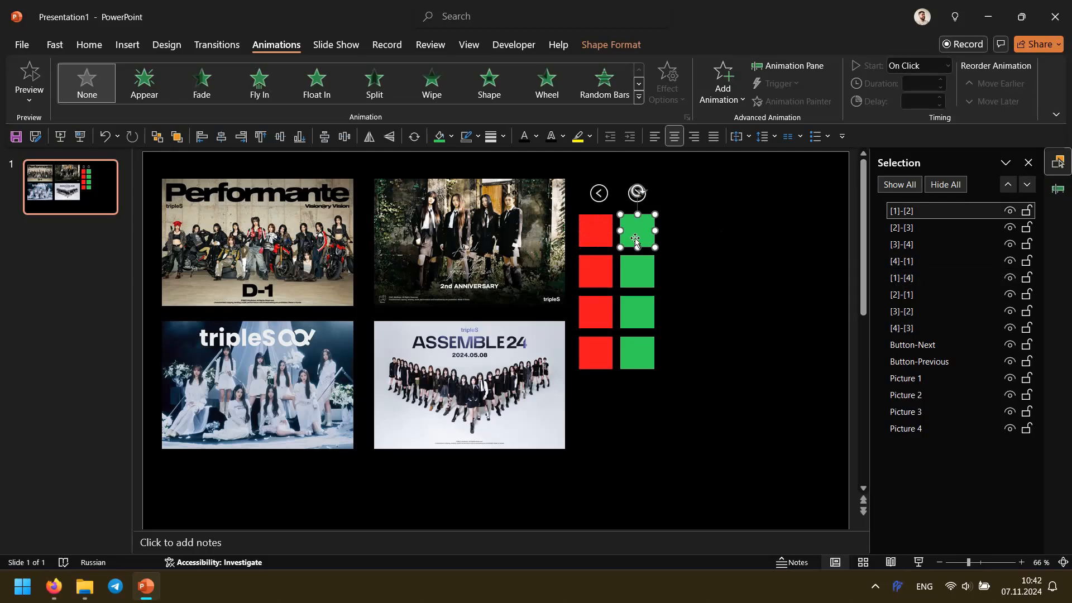
Step: Reorder the objects so [1]-[4] sits directly below [1]-[2], [2]-[1] below [2]-[3], and [3]-[2] below [3]-[4]
{"action": "left_click_drag", "start_coordinate": [915, 278], "coordinate": [916, 221]}
{"action": "left_click_drag", "start_coordinate": [916, 295], "coordinate": [916, 254]}
{"action": "left_click_drag", "start_coordinate": [915, 311], "coordinate": [915, 287]}
{"action": "left_click", "coordinate": [597, 230]}
{"action": "left_click", "coordinate": [634, 228]}
{"action": "left_click", "coordinate": [596, 230]}
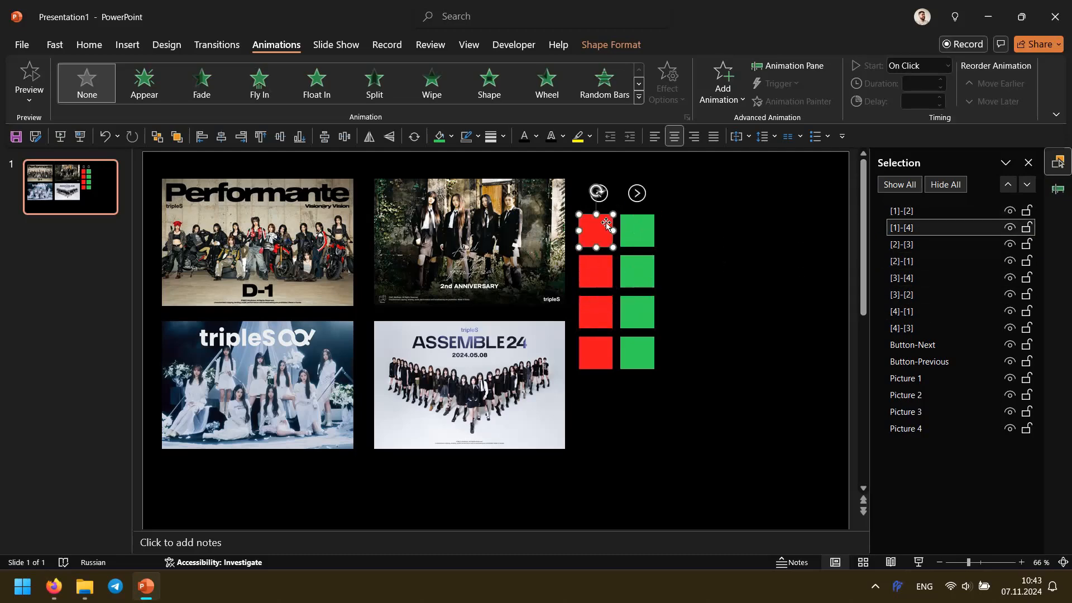
{"action": "left_click", "coordinate": [635, 230]}
{"action": "left_click_drag", "start_coordinate": [692, 251], "coordinate": [572, 385]}
{"action": "left_click", "coordinate": [695, 284]}
{"action": "left_click", "coordinate": [636, 228]}
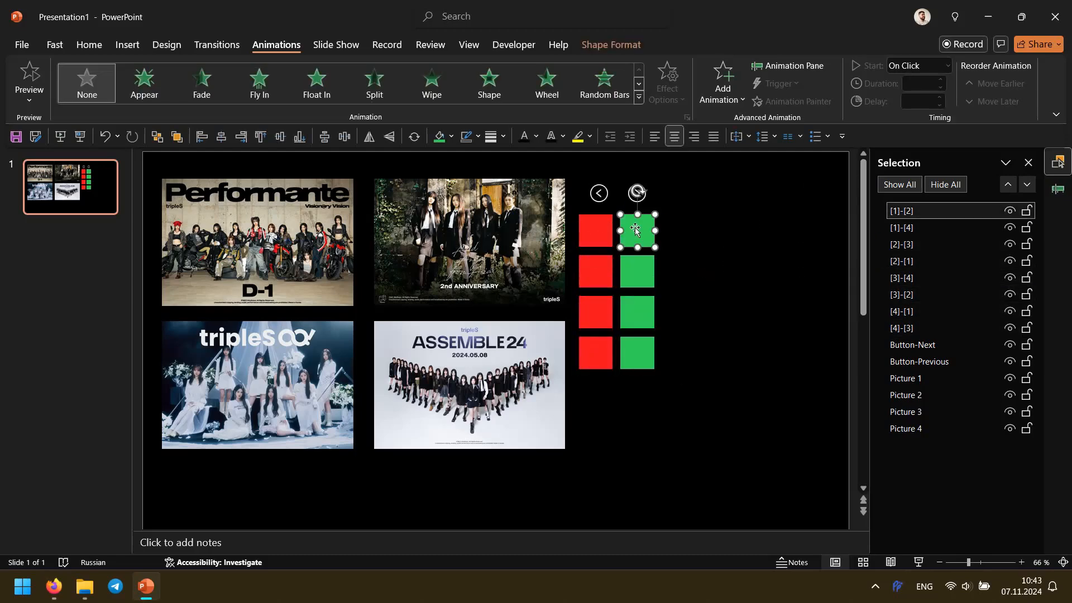
Step: Add an Appear entrance animation to each second-row square, [2]-[3] first and [2]-[1] second
{"action": "left_click", "coordinate": [923, 244]}
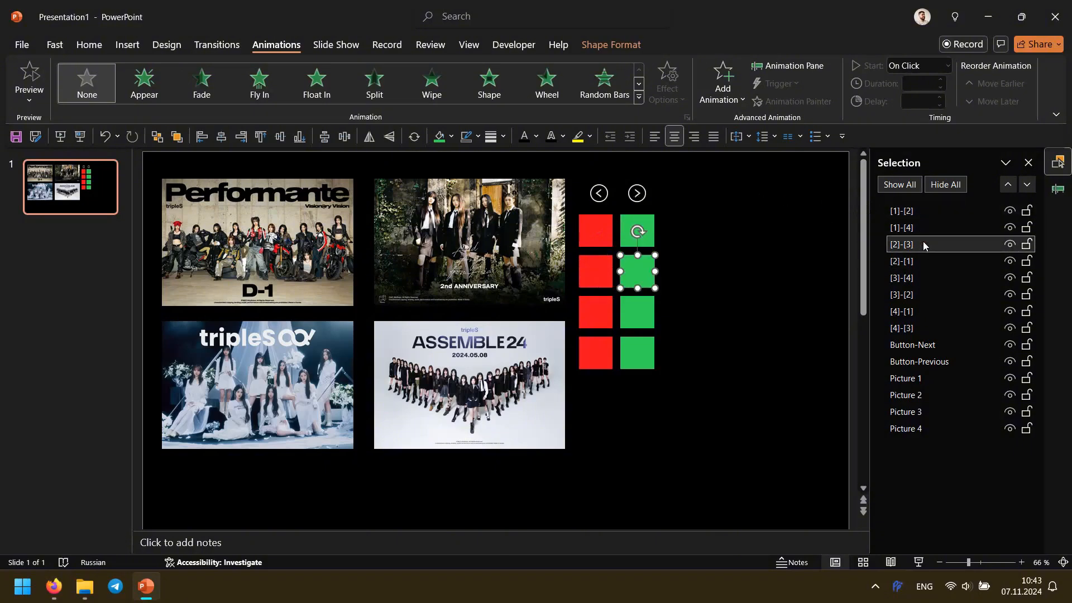
{"action": "left_click", "coordinate": [714, 105]}
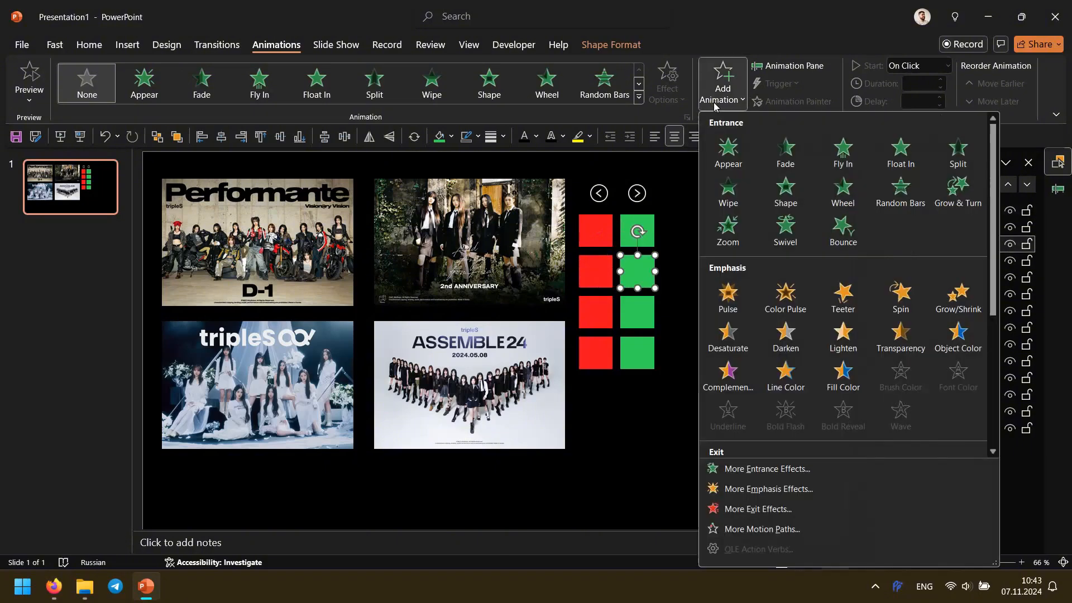
{"action": "left_click", "coordinate": [725, 150]}
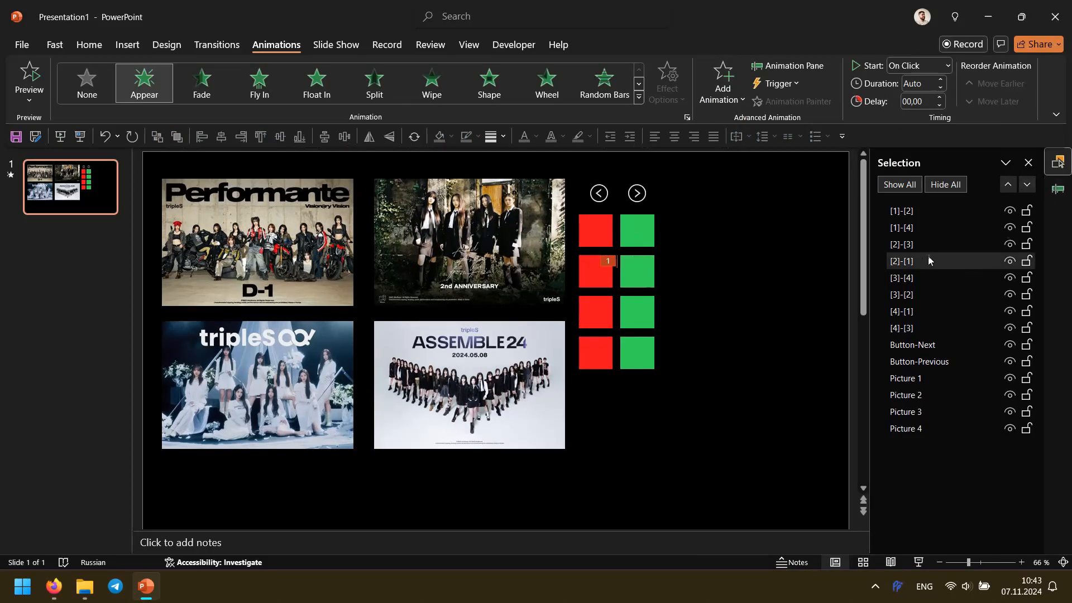
{"action": "left_click", "coordinate": [923, 261]}
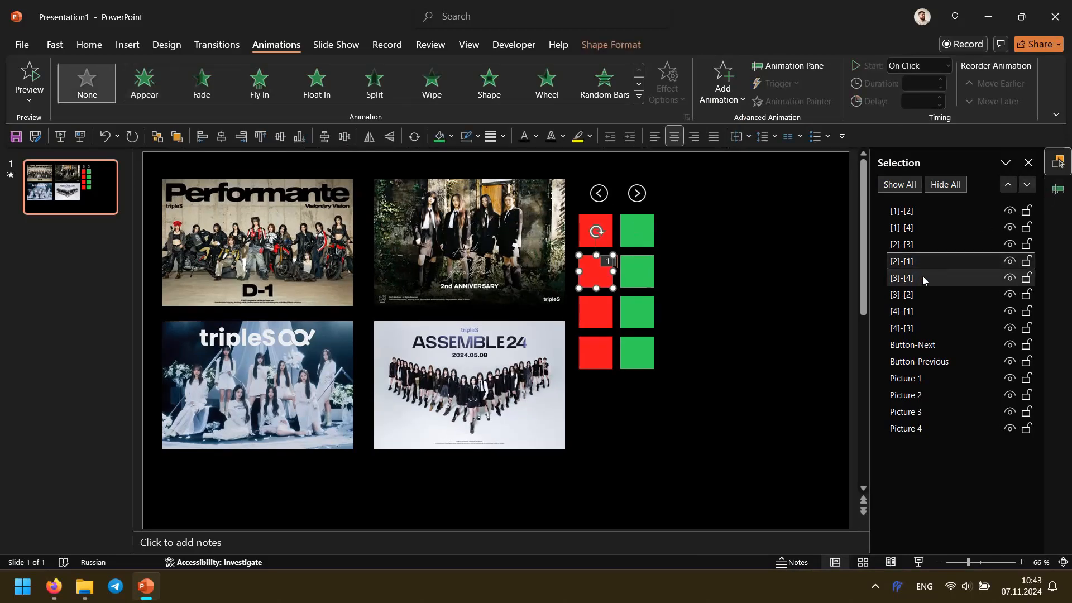
{"action": "left_click", "coordinate": [736, 98]}
{"action": "left_click", "coordinate": [740, 152]}
Step: Set both Appear animations to start With Previous and trigger them on click of [1]-[2]
{"action": "left_click", "coordinate": [1058, 188]}
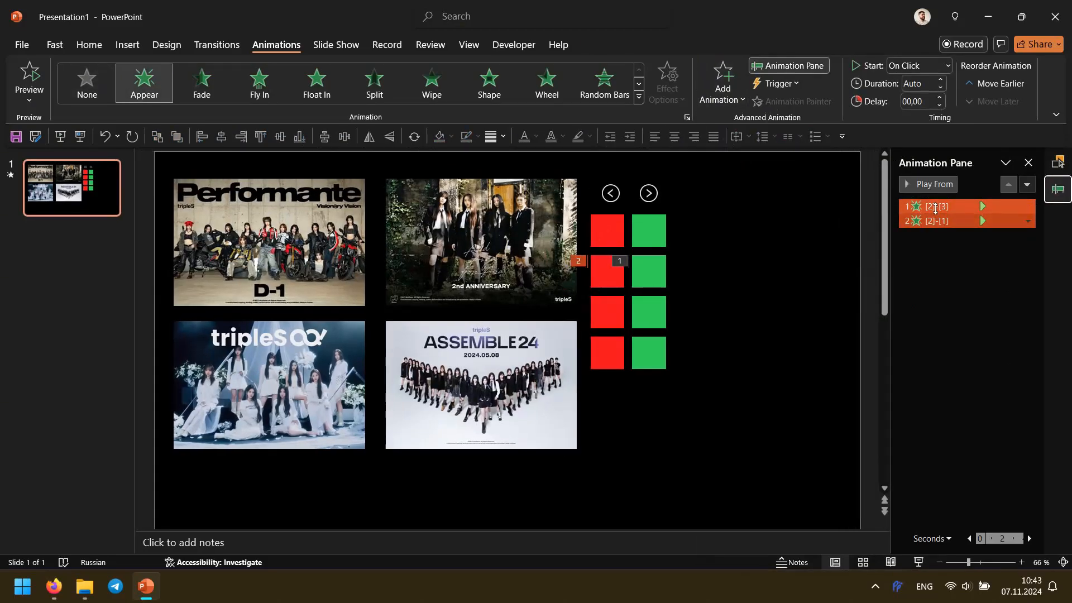
{"action": "left_click", "coordinate": [1027, 206]}
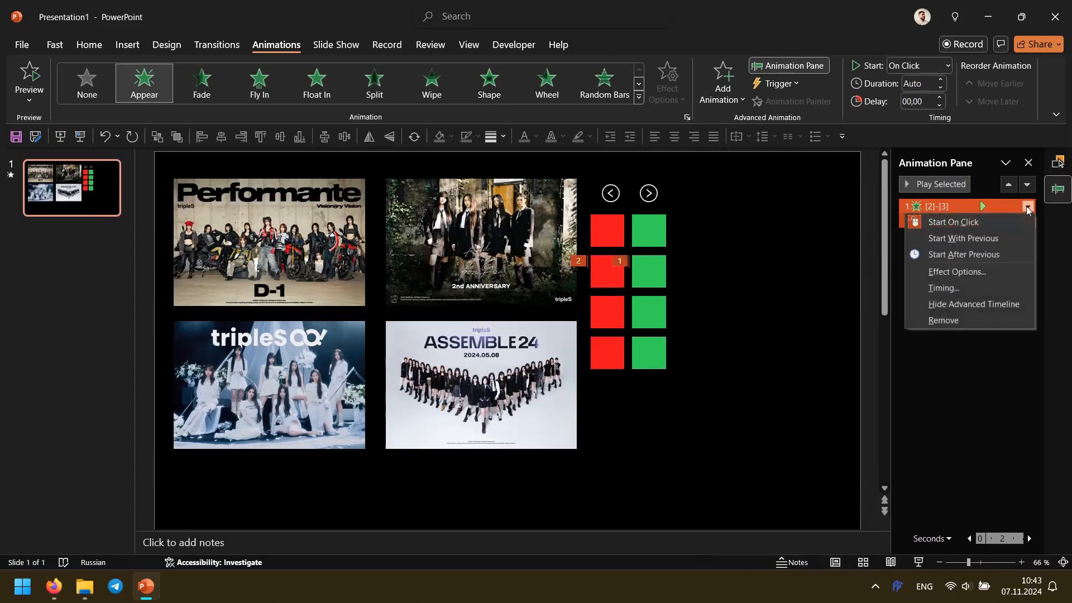
{"action": "left_click", "coordinate": [1016, 242]}
{"action": "left_click", "coordinate": [777, 83]}
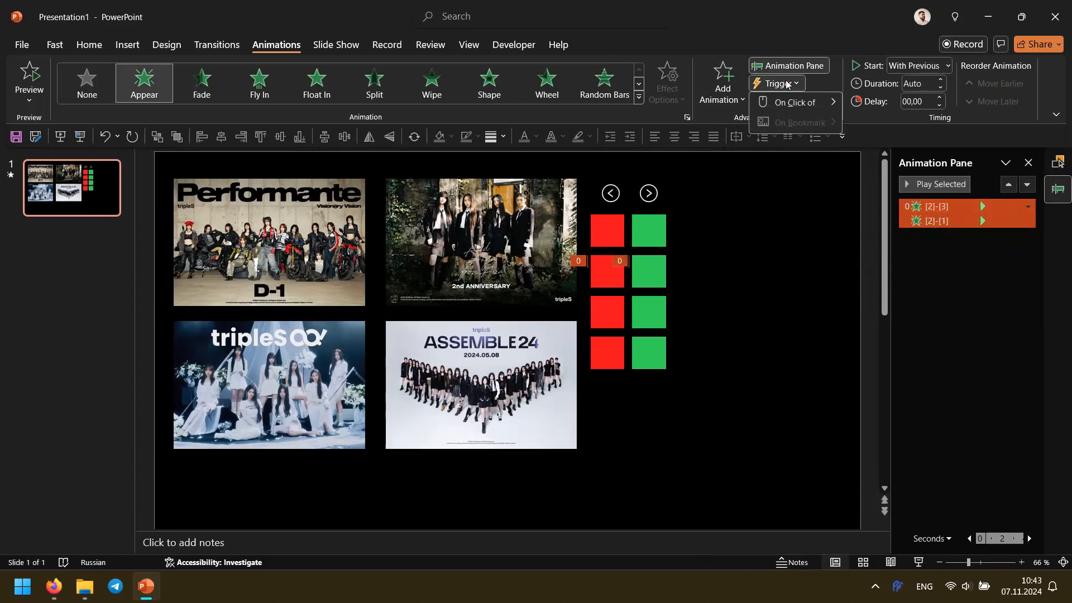
{"action": "mouse_move", "coordinate": [798, 104]}
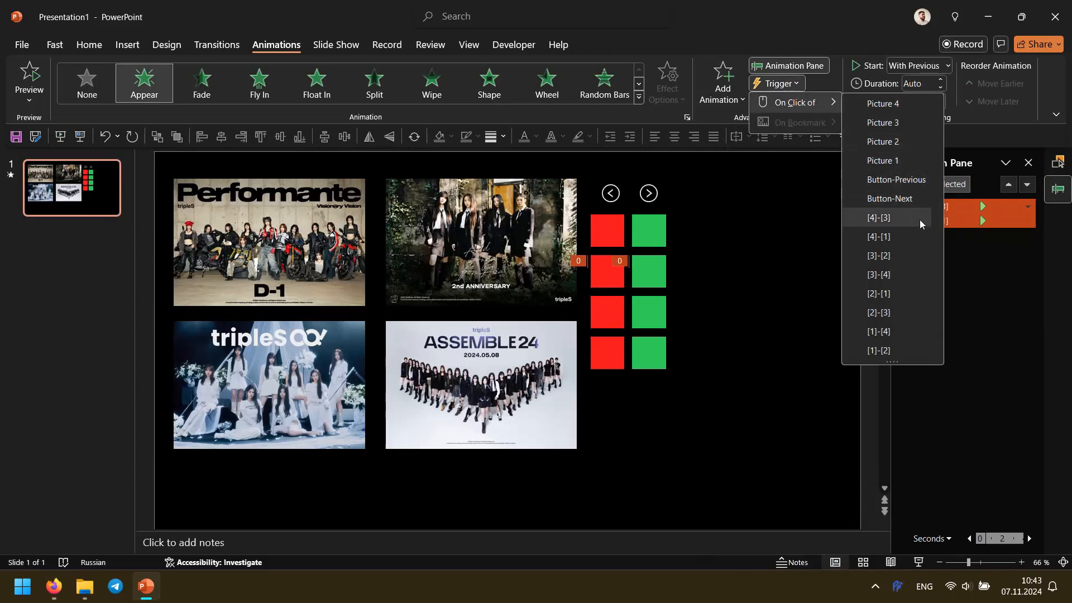
{"action": "left_click", "coordinate": [896, 350]}
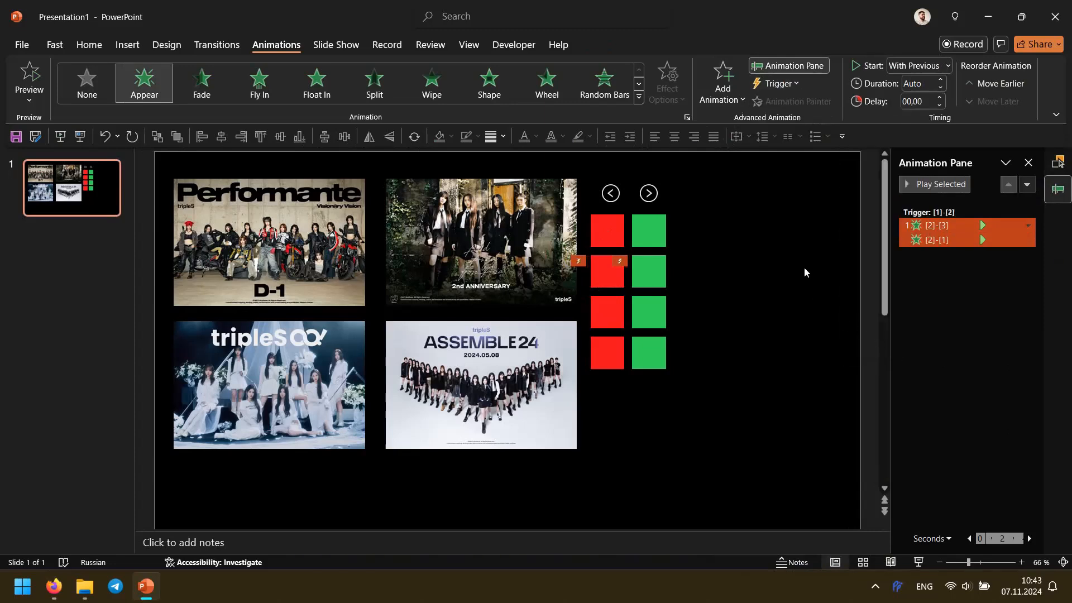
{"action": "left_click", "coordinate": [795, 234]}
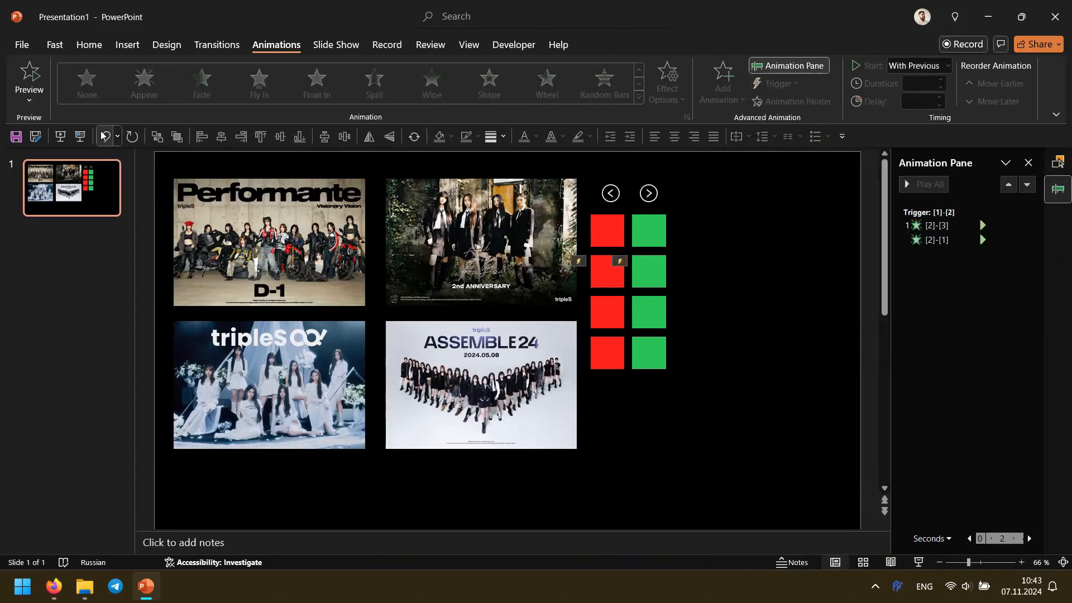
Step: Play the slide and activate square [1]-[2] to test the second-row Appear animations, ending the show when finished
{"action": "left_click", "coordinate": [81, 137]}
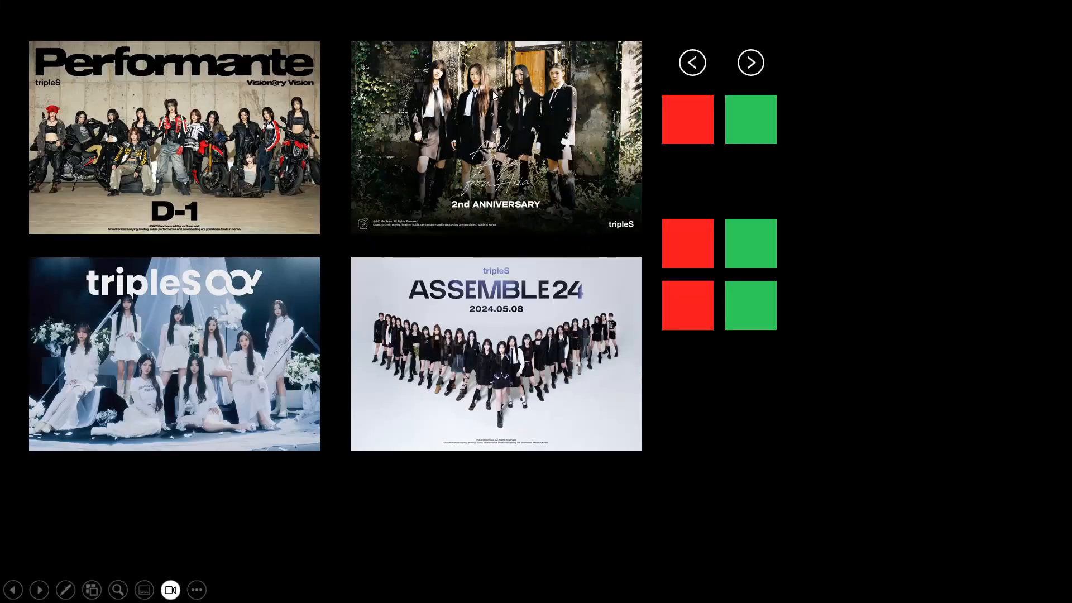
{"action": "left_click", "coordinate": [761, 113]}
{"action": "key", "text": "Escape"}
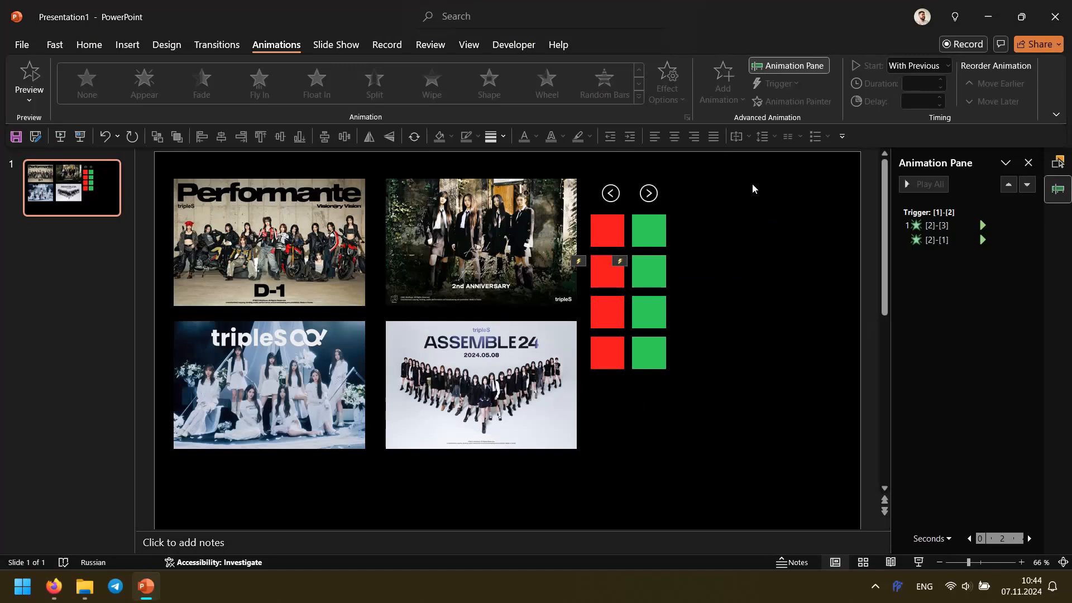
Step: Examine the first-row squares and the animations listed under the [1]-[2] trigger
{"action": "key", "text": "alt+F10"}
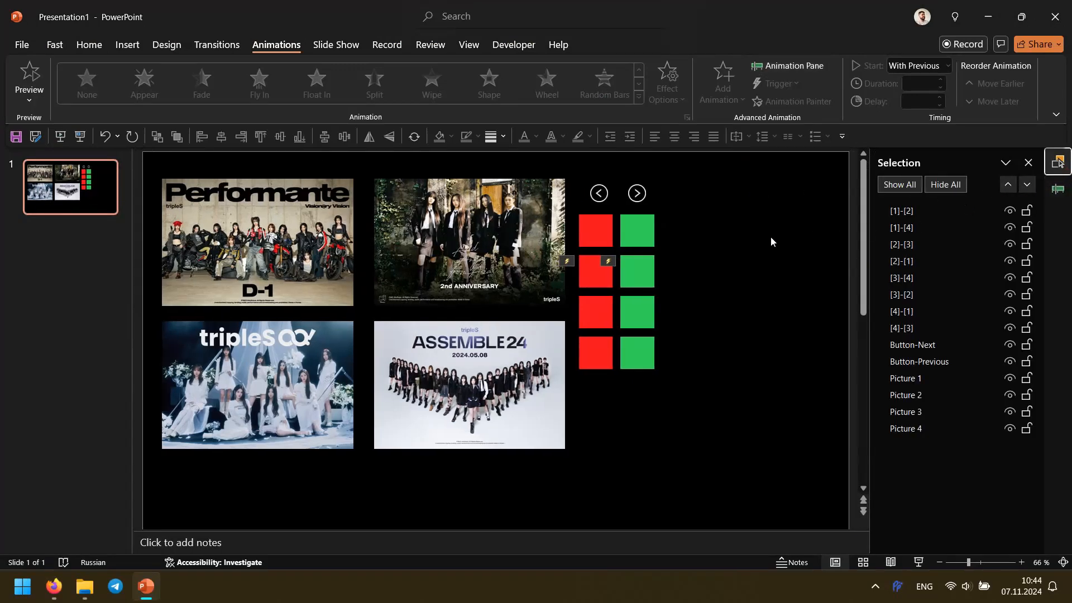
{"action": "left_click", "coordinate": [914, 217]}
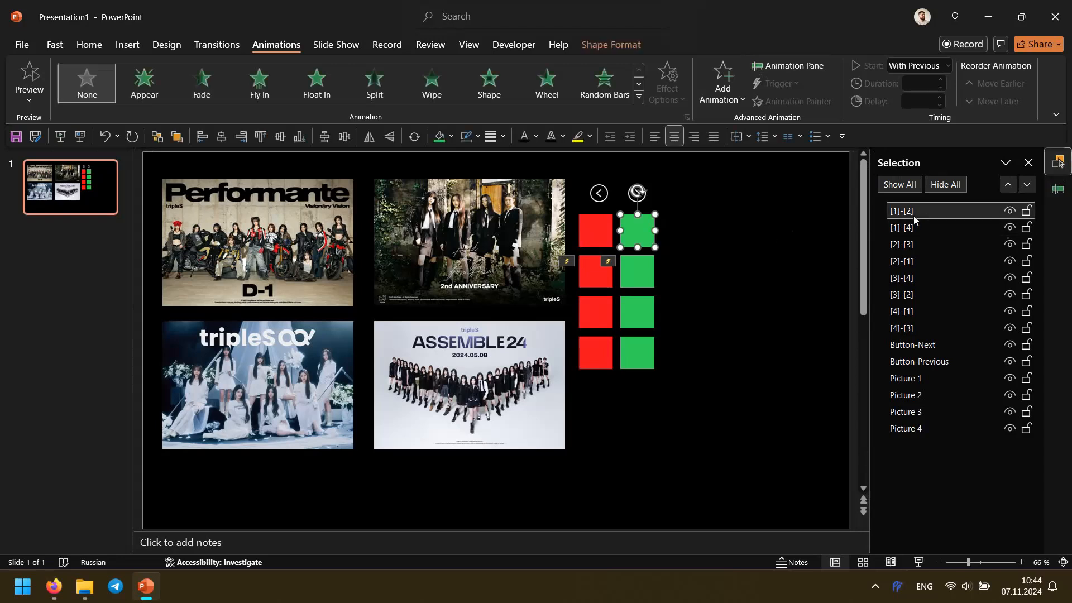
{"action": "left_click", "coordinate": [590, 236]}
{"action": "left_click", "coordinate": [1046, 194]}
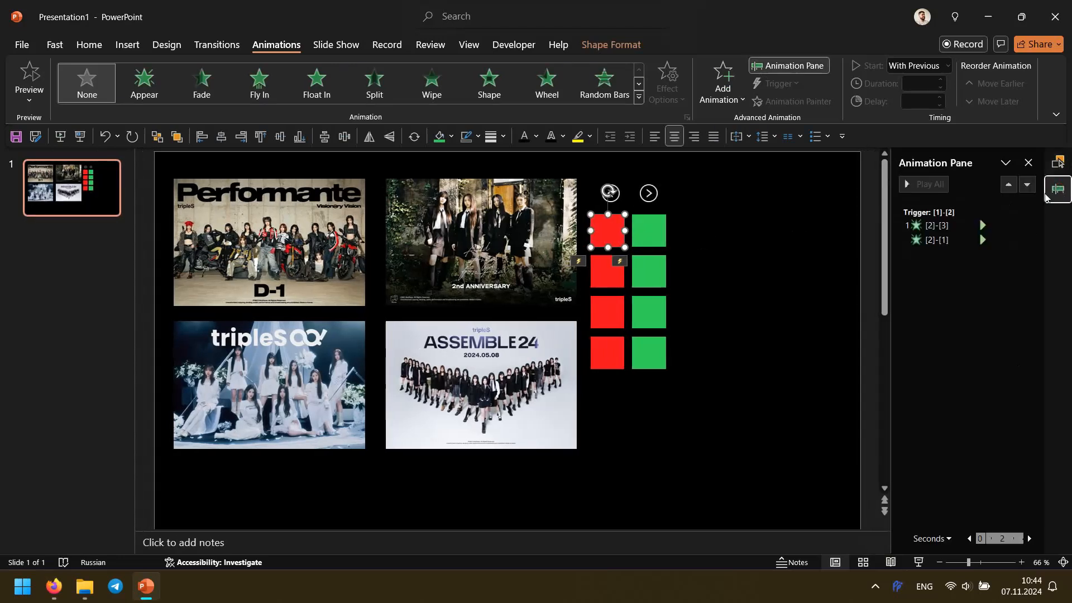
{"action": "left_click", "coordinate": [648, 231]}
{"action": "left_click", "coordinate": [938, 226]}
{"action": "left_click", "coordinate": [949, 239]}
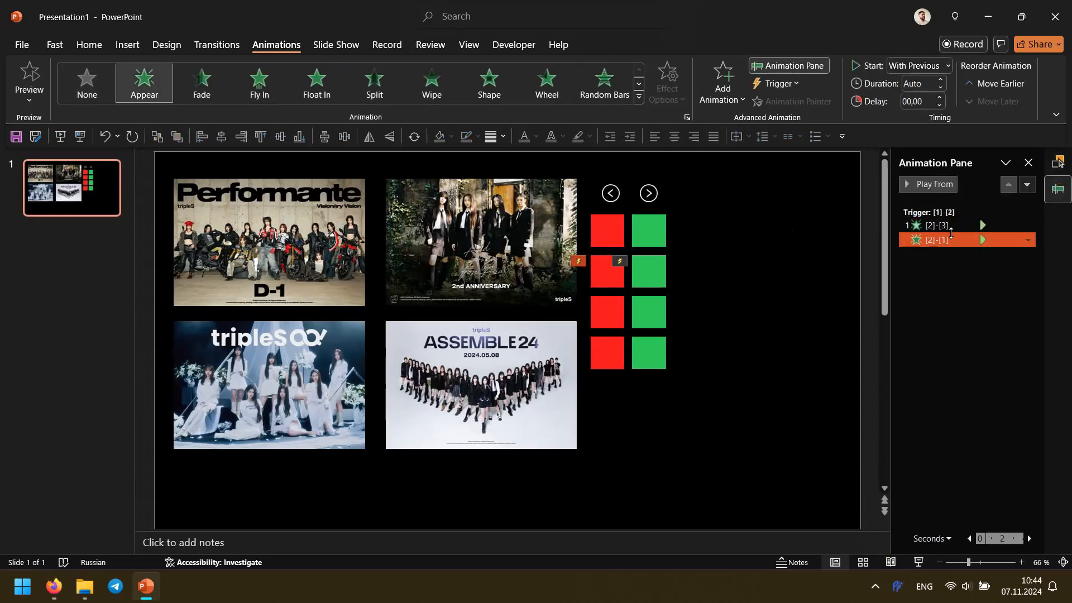
{"action": "left_click", "coordinate": [612, 232]}
Step: Add a Disappear exit animation to each first-row square, [1]-[2] first and [1]-[4] second
{"action": "left_click", "coordinate": [648, 231]}
{"action": "left_click", "coordinate": [715, 96]}
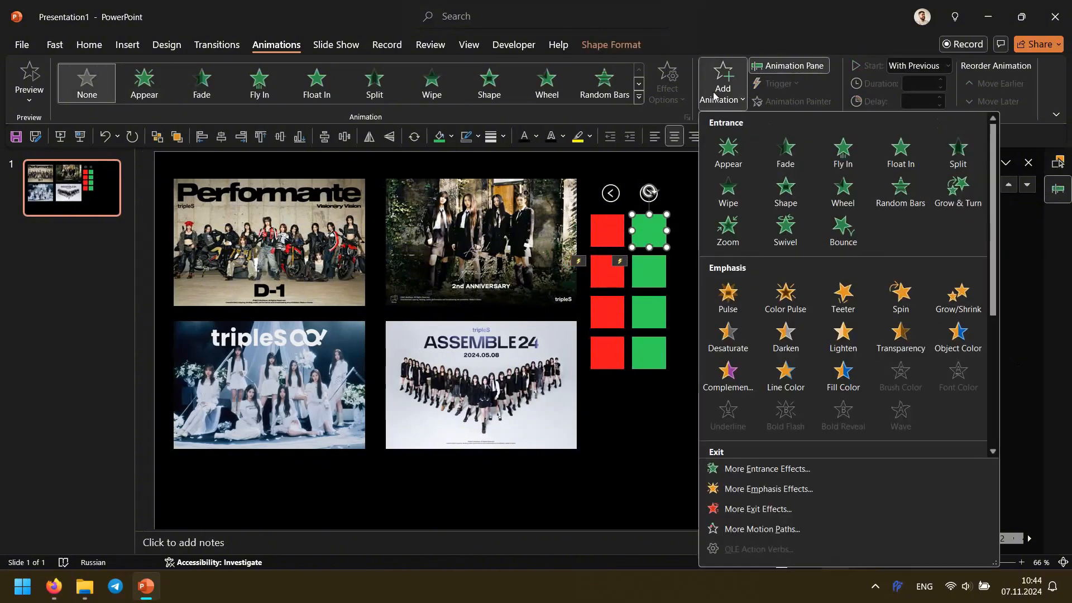
{"action": "scroll", "coordinate": [748, 223], "scroll_direction": "down", "scroll_amount": 3}
{"action": "left_click", "coordinate": [728, 371]}
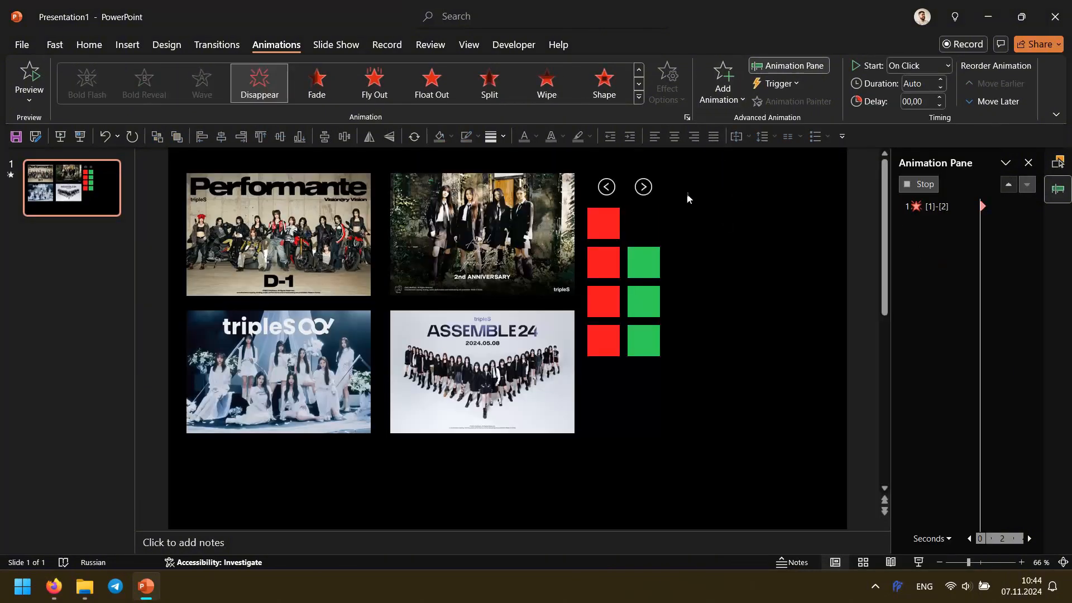
{"action": "left_click", "coordinate": [611, 223]}
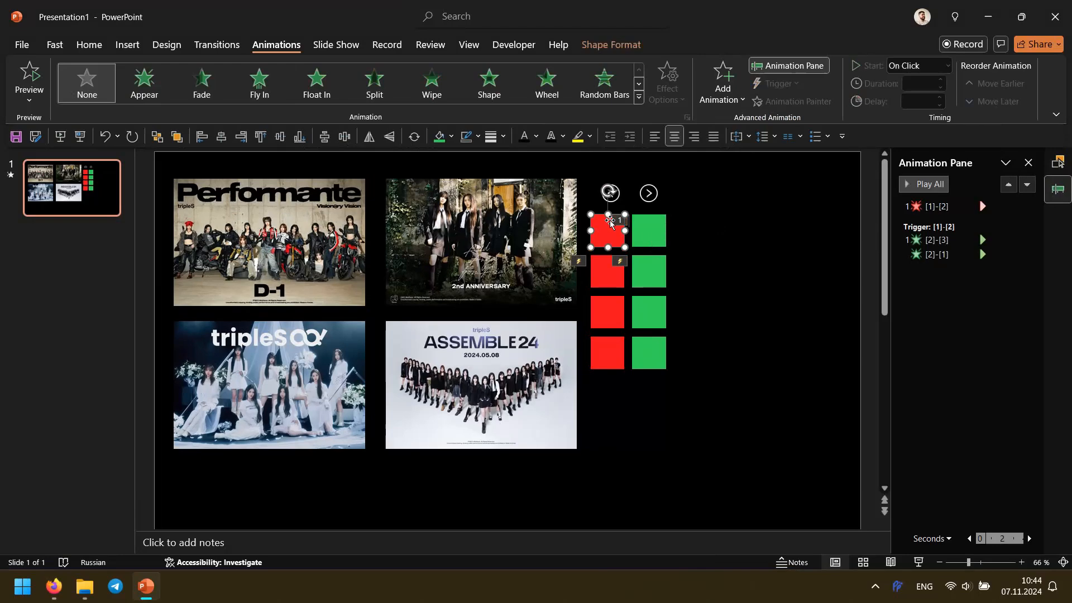
{"action": "left_click", "coordinate": [720, 92]}
{"action": "scroll", "coordinate": [748, 262], "scroll_direction": "down", "scroll_amount": 3}
{"action": "left_click", "coordinate": [729, 240]}
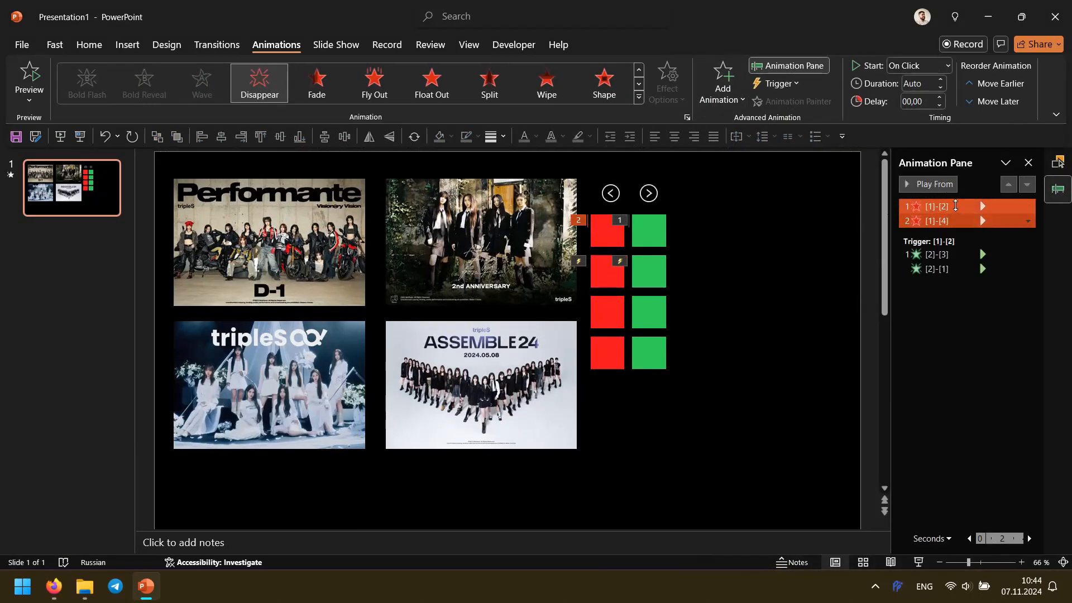
Step: Set both Disappear animations to start With Previous and place them under trigger [1]-[2], above the Appear animations
{"action": "left_click", "coordinate": [1028, 207]}
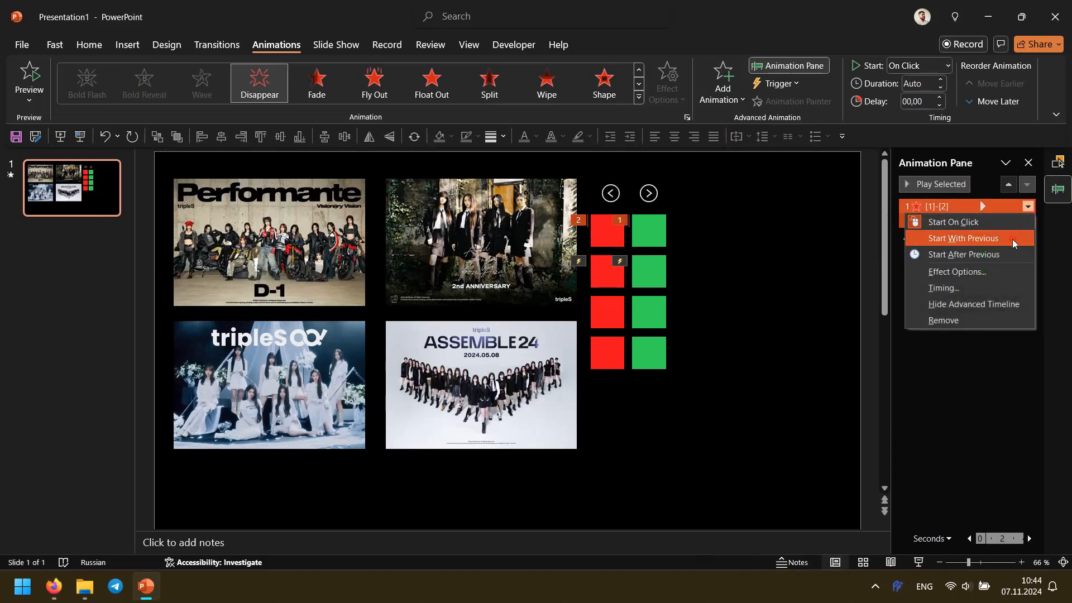
{"action": "left_click", "coordinate": [1013, 239]}
{"action": "left_click_drag", "start_coordinate": [942, 207], "coordinate": [944, 250]}
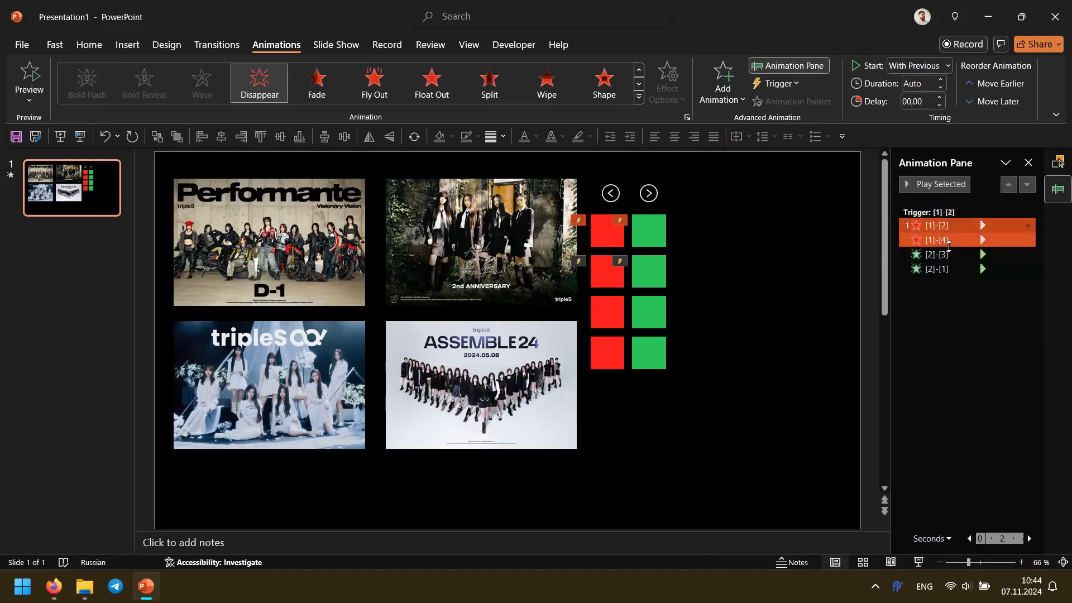
{"action": "left_click", "coordinate": [807, 233]}
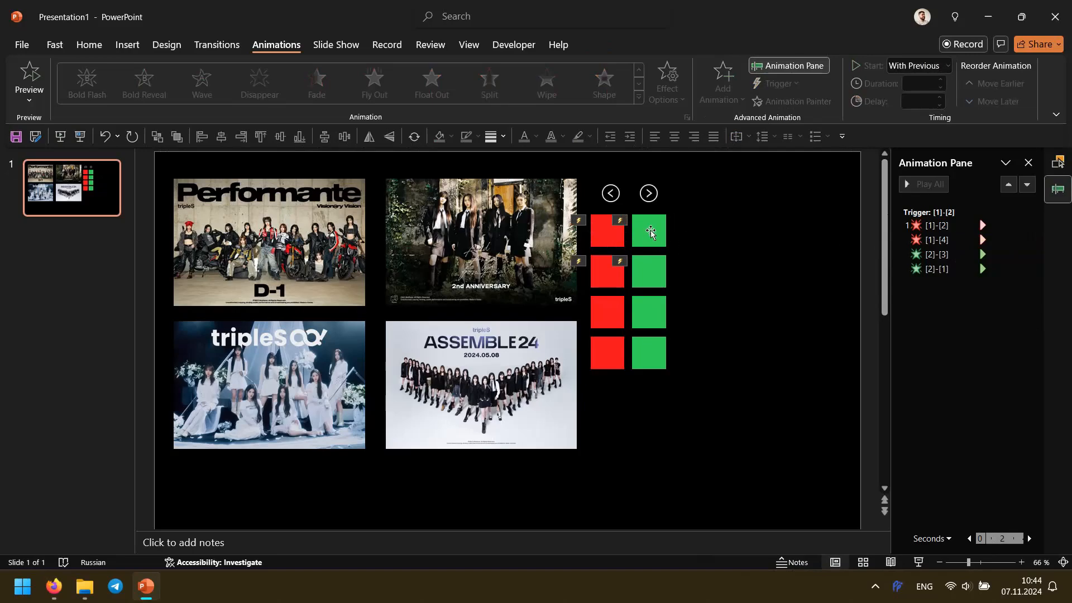
Step: Play the slide and activate [1]-[2] to test swapping the first-row squares for the second-row ones, ending the show when finished
{"action": "left_click", "coordinate": [80, 136]}
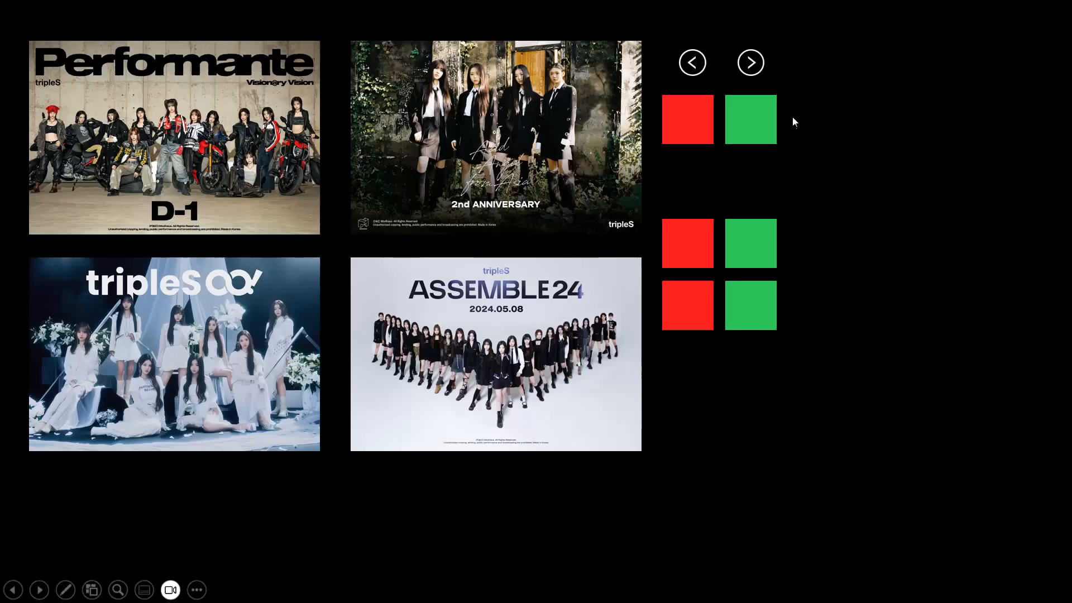
{"action": "left_click", "coordinate": [768, 115]}
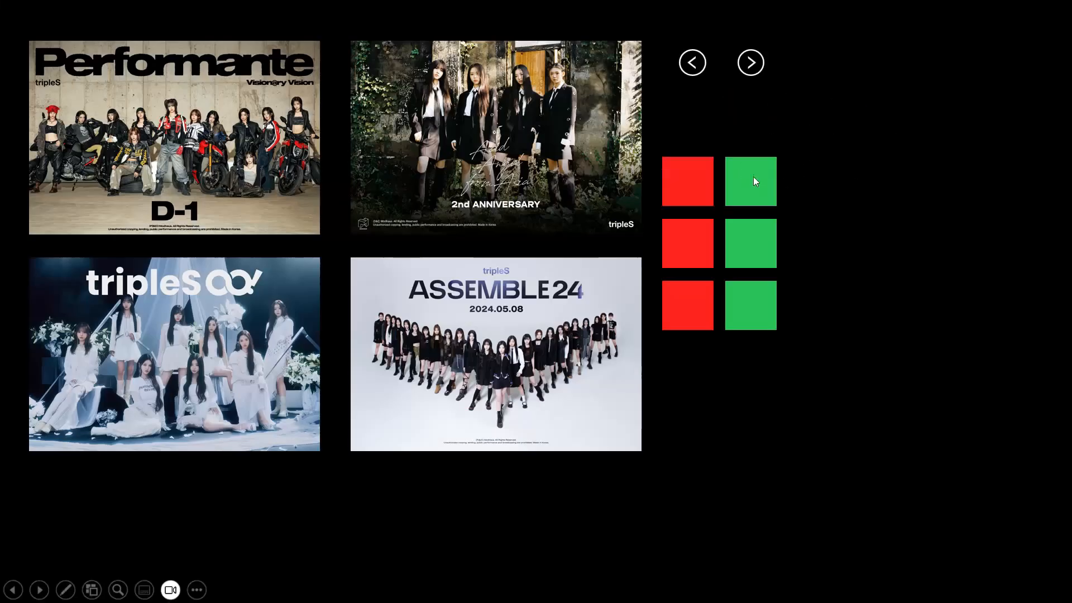
{"action": "key", "text": "Escape"}
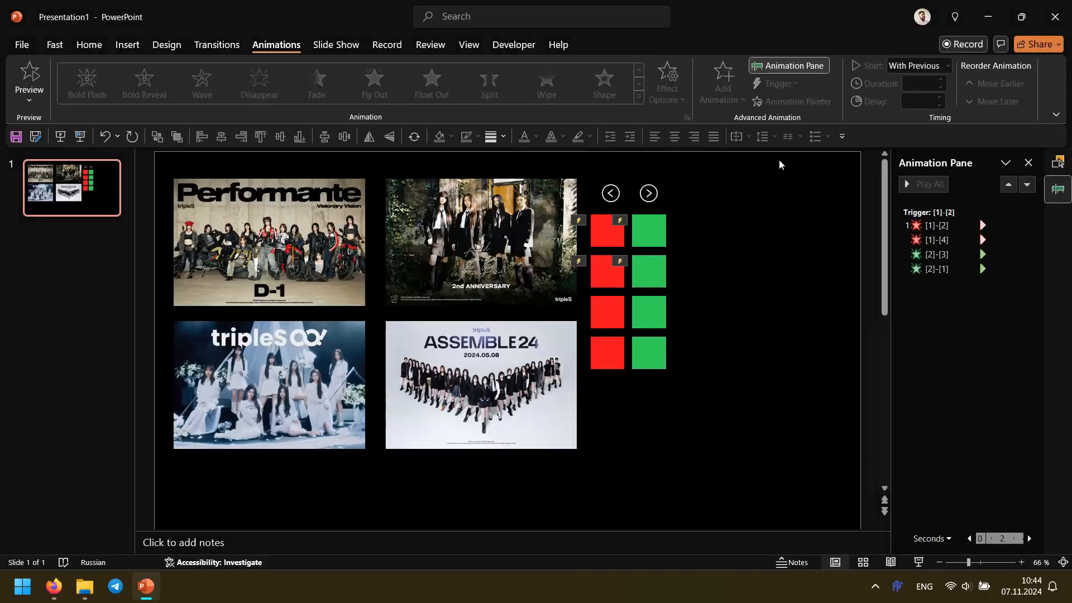
Step: Add an Appear entrance animation to each first-row square, [1]-[4] first and [1]-[2] second
{"action": "left_click", "coordinate": [611, 232]}
{"action": "left_click", "coordinate": [717, 101]}
{"action": "left_click", "coordinate": [729, 149]}
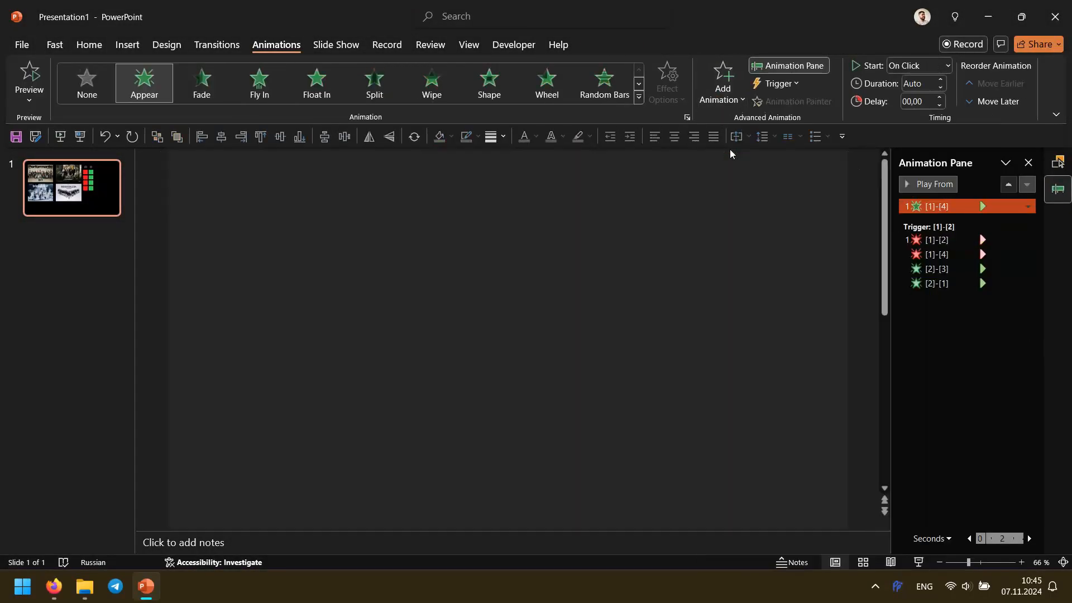
{"action": "left_click", "coordinate": [650, 230]}
{"action": "left_click", "coordinate": [720, 98]}
{"action": "left_click", "coordinate": [725, 149]}
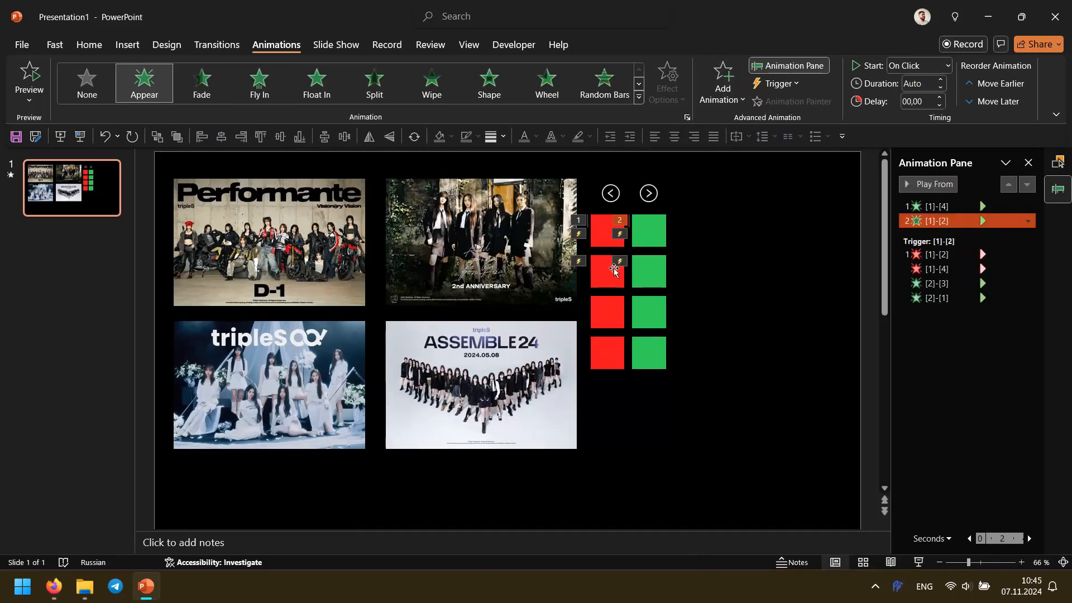
Step: Add a Disappear exit animation to each second-row square, the red [2]-[1] first and the green [2]-[3] second
{"action": "left_click", "coordinate": [614, 270]}
{"action": "left_click", "coordinate": [721, 97]}
{"action": "scroll", "coordinate": [760, 207], "scroll_direction": "down", "scroll_amount": 5}
{"action": "left_click", "coordinate": [729, 255]}
{"action": "left_click", "coordinate": [656, 272]}
{"action": "left_click", "coordinate": [722, 97]}
{"action": "scroll", "coordinate": [754, 291], "scroll_direction": "down", "scroll_amount": 5}
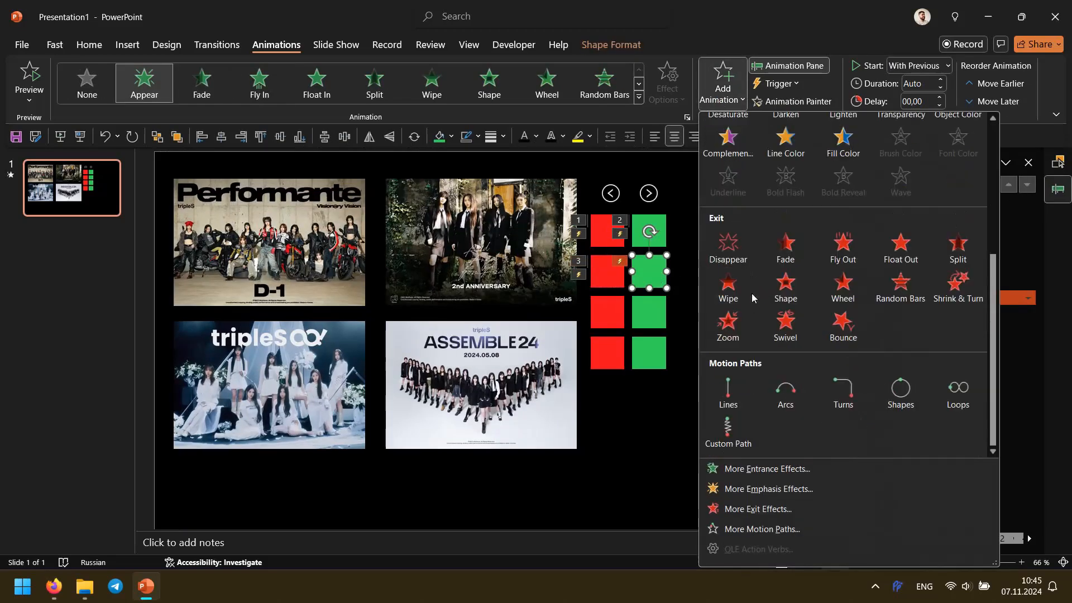
{"action": "left_click", "coordinate": [728, 255]}
Step: Set the four new untriggered animations to start With Previous and make them trigger on click of [2]-[1]
{"action": "left_click", "coordinate": [1006, 209], "text": "shift"}
{"action": "right_click", "coordinate": [1005, 208]}
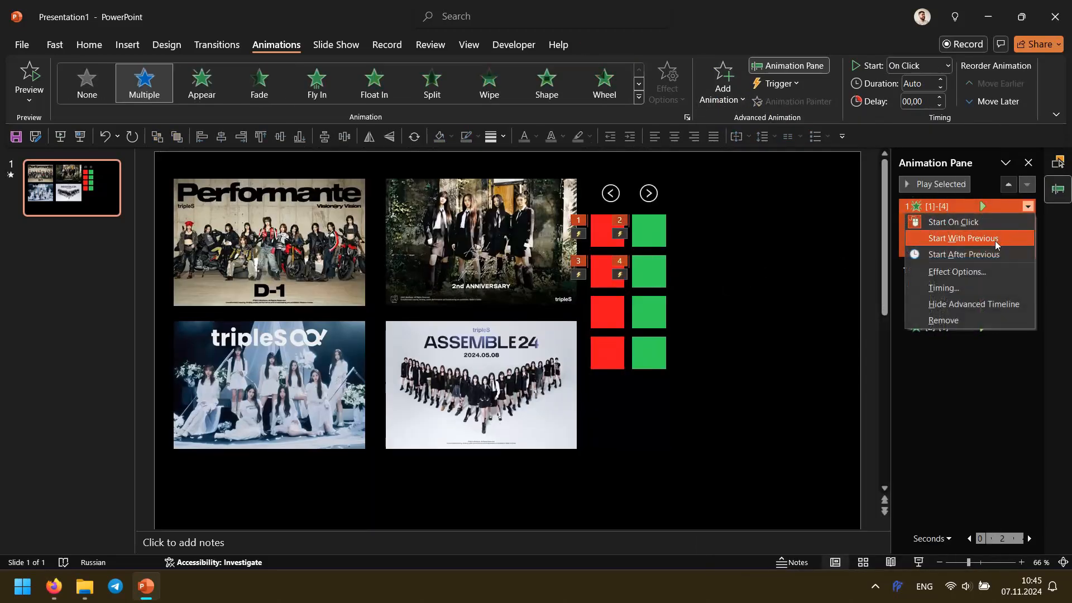
{"action": "left_click", "coordinate": [995, 239]}
{"action": "left_click", "coordinate": [777, 83]}
{"action": "mouse_move", "coordinate": [795, 103]}
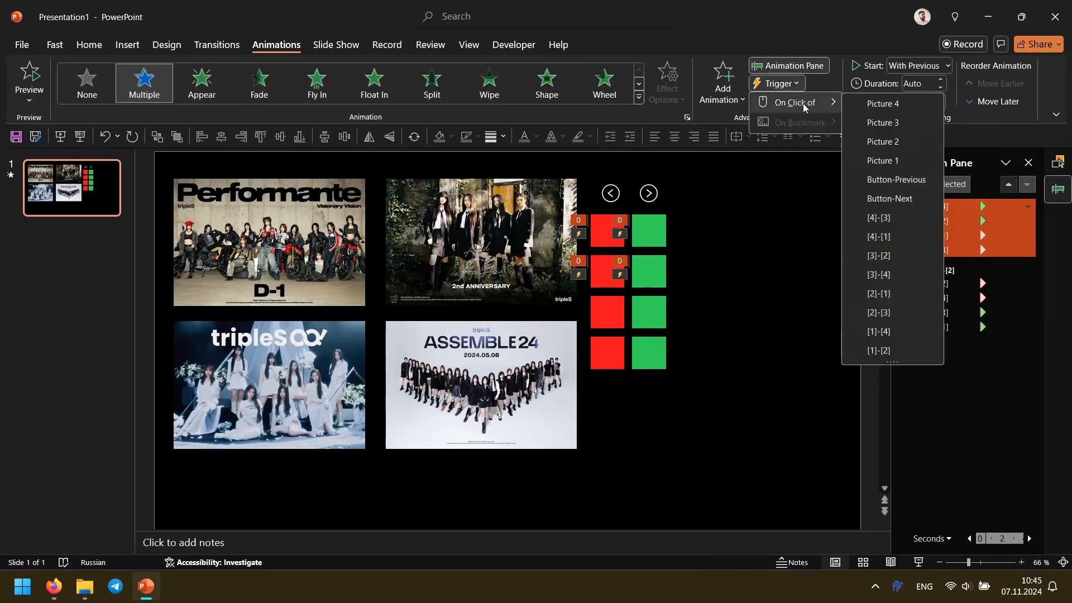
{"action": "left_click", "coordinate": [904, 350]}
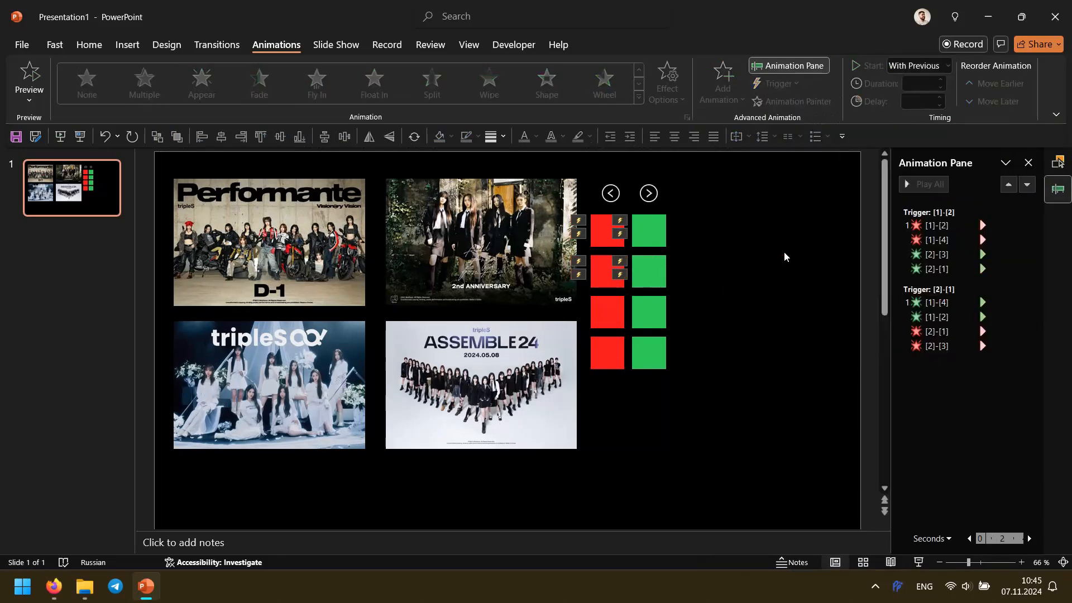
Step: Play the slide and switch back and forth between the first-row and second-row squares, ending the show when finished
{"action": "left_click", "coordinate": [80, 136]}
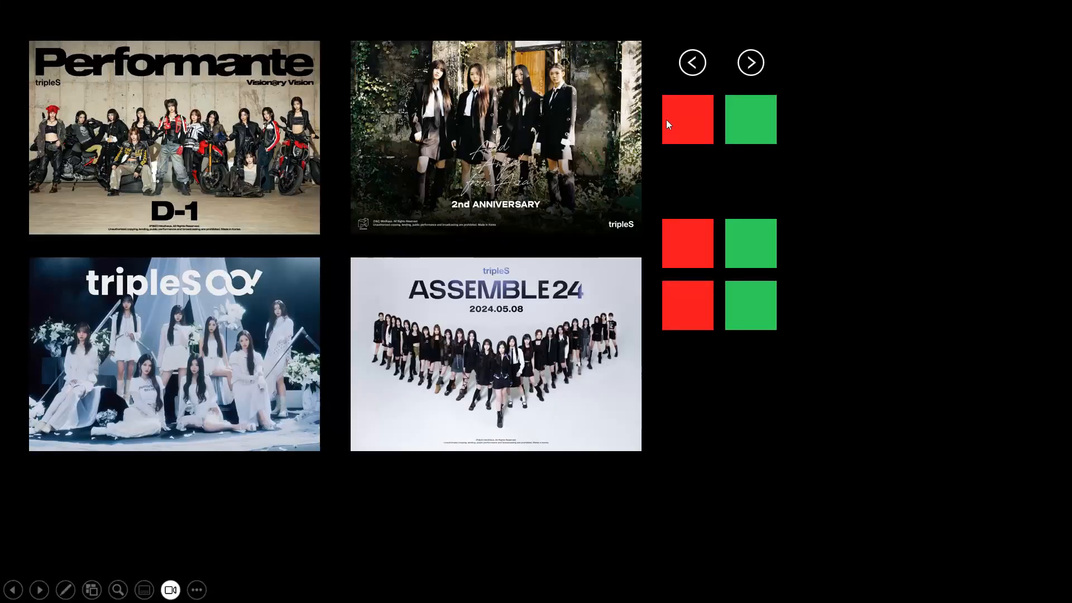
{"action": "left_click", "coordinate": [766, 116]}
{"action": "left_click", "coordinate": [698, 174]}
{"action": "left_click", "coordinate": [749, 133]}
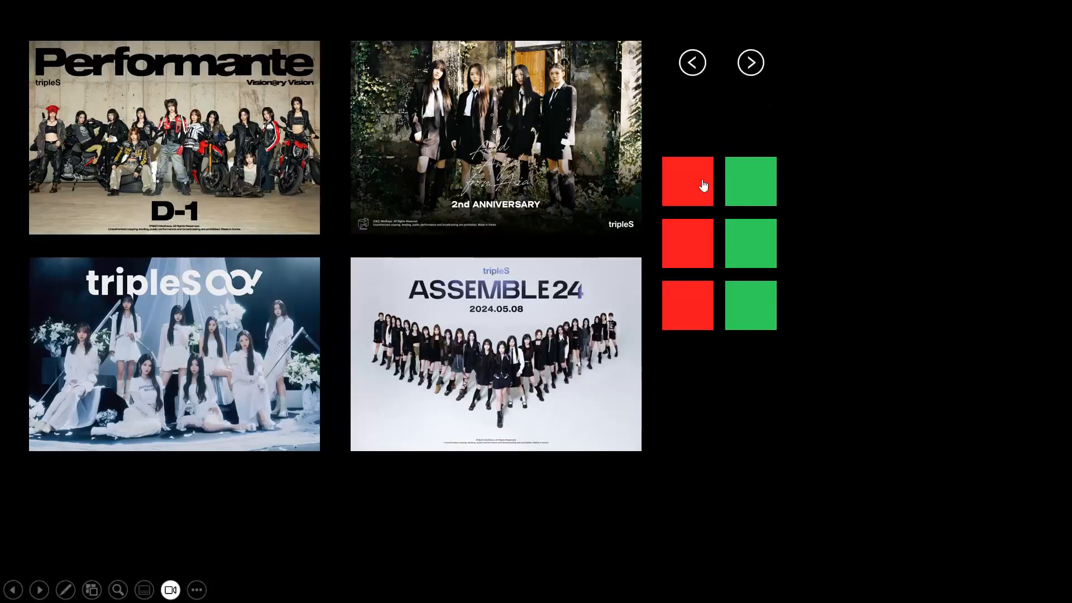
{"action": "left_click", "coordinate": [702, 183]}
{"action": "left_click", "coordinate": [755, 124]}
{"action": "key", "text": "Escape"}
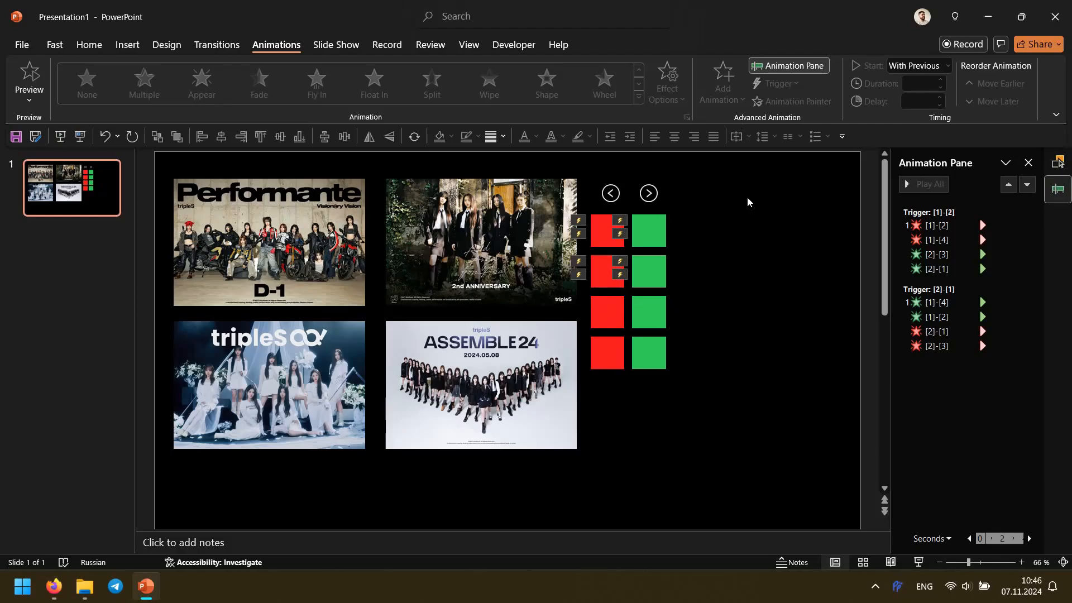
Step: Look up the second-row green square's name in the list of slide objects, then return to the animation list
{"action": "left_click", "coordinate": [656, 266]}
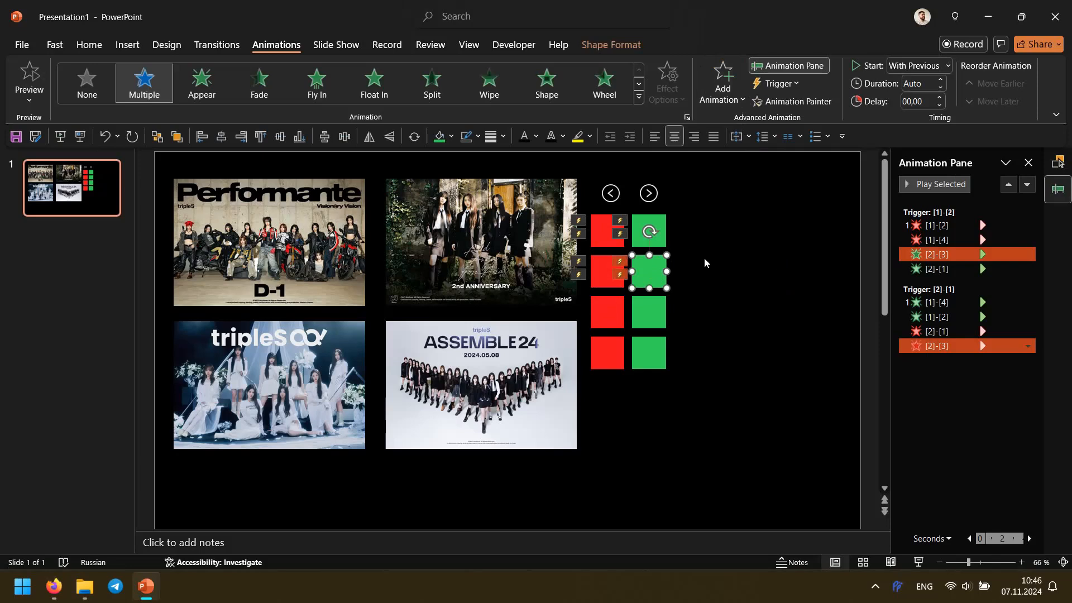
{"action": "left_click", "coordinate": [1057, 162]}
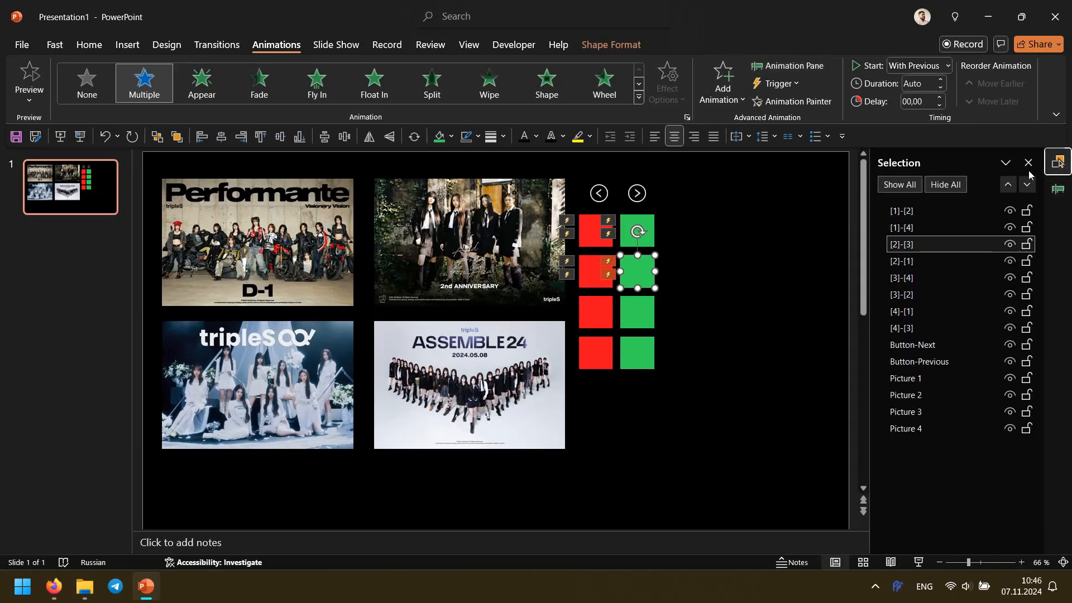
{"action": "left_click", "coordinate": [760, 220]}
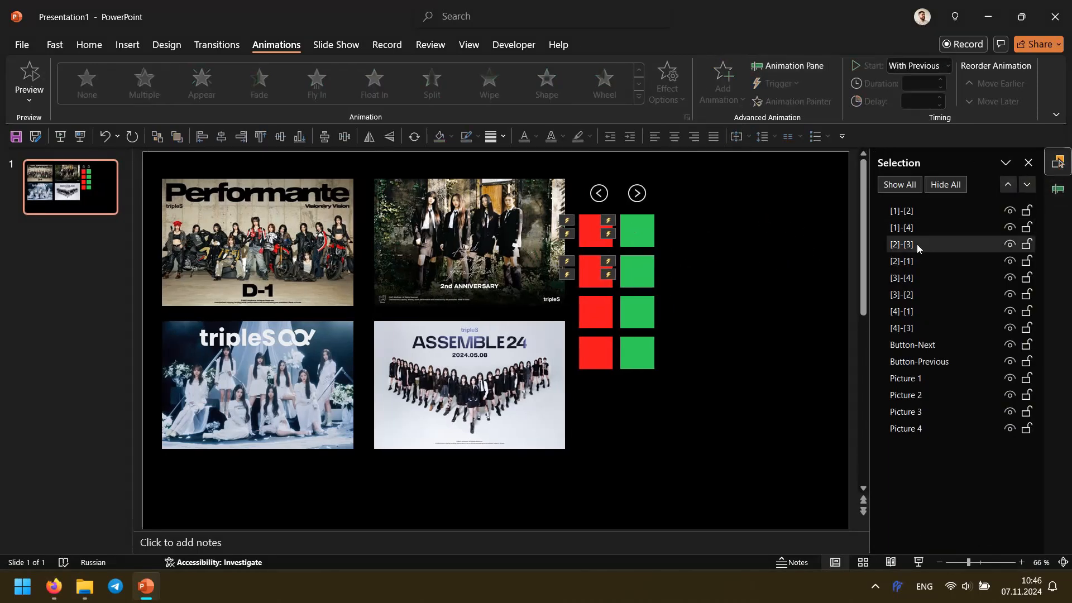
{"action": "left_click", "coordinate": [931, 244]}
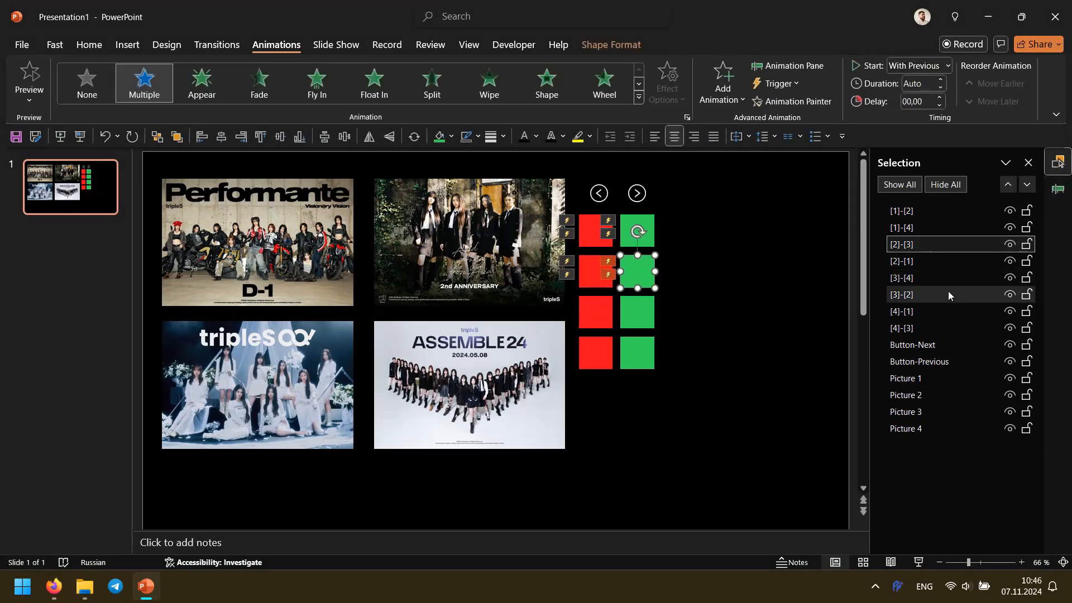
{"action": "left_click", "coordinate": [1056, 189]}
{"action": "left_click", "coordinate": [708, 269]}
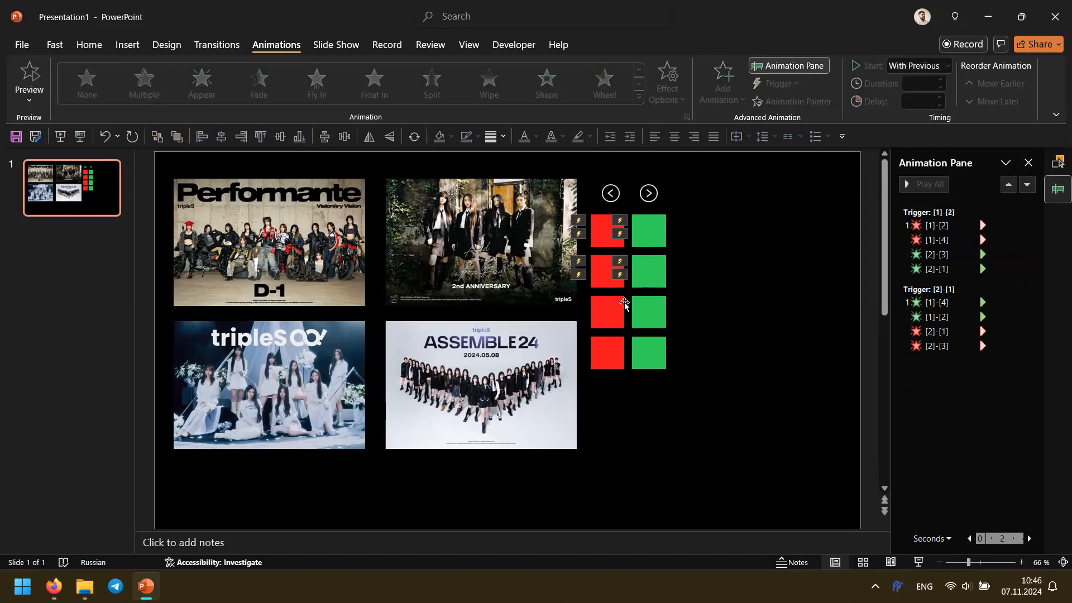
Step: Add two Appear entrance animations to the third-row red square [3]-[2]
{"action": "left_click", "coordinate": [614, 303]}
{"action": "left_click", "coordinate": [722, 84]}
{"action": "left_click", "coordinate": [722, 146]}
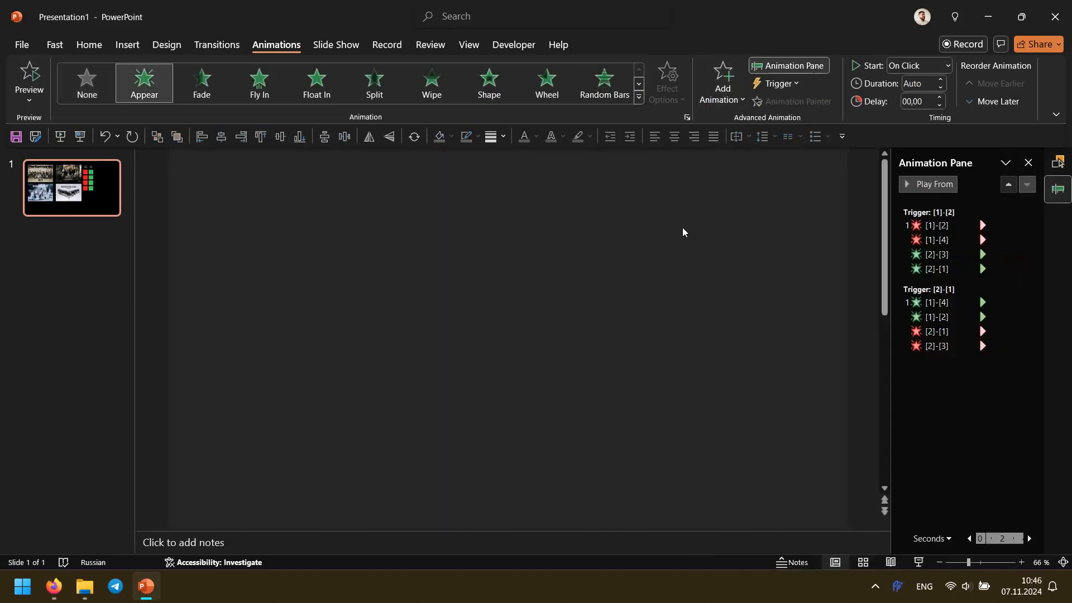
{"action": "left_click", "coordinate": [723, 84]}
{"action": "left_click", "coordinate": [735, 171]}
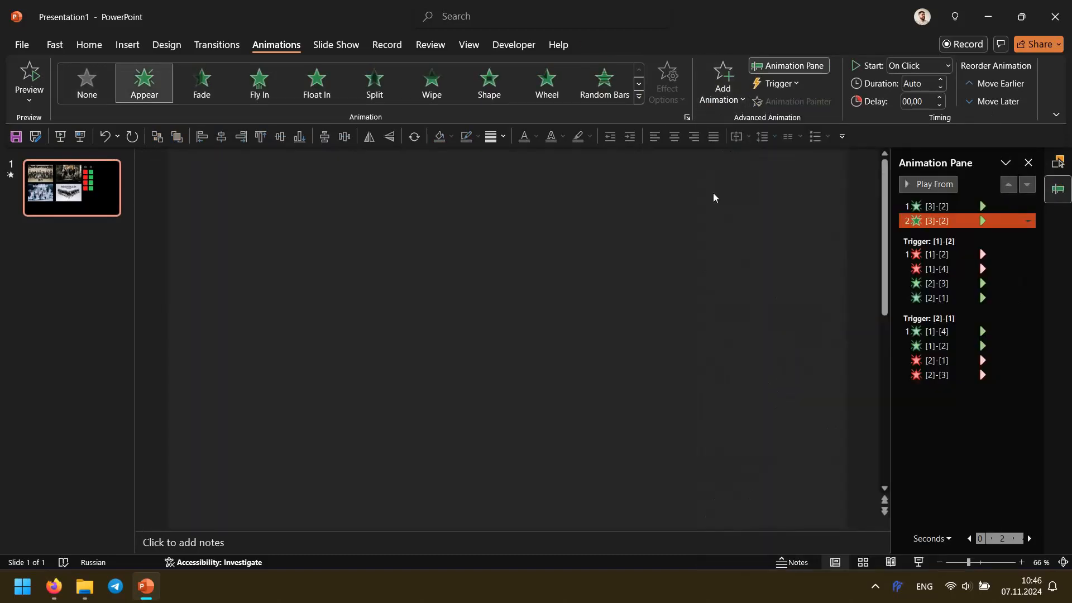
Step: Try adding a Disappear exit animation to the third-row red square [3]-[2]
{"action": "left_click", "coordinate": [736, 105]}
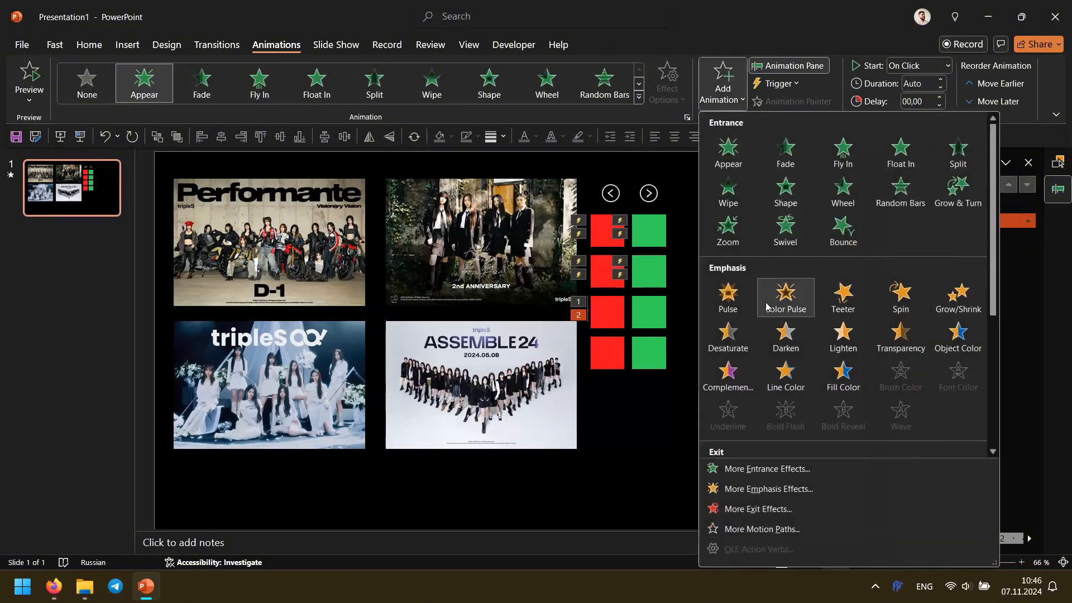
{"action": "scroll", "coordinate": [754, 335], "scroll_direction": "down", "scroll_amount": 3}
{"action": "left_click", "coordinate": [727, 366]}
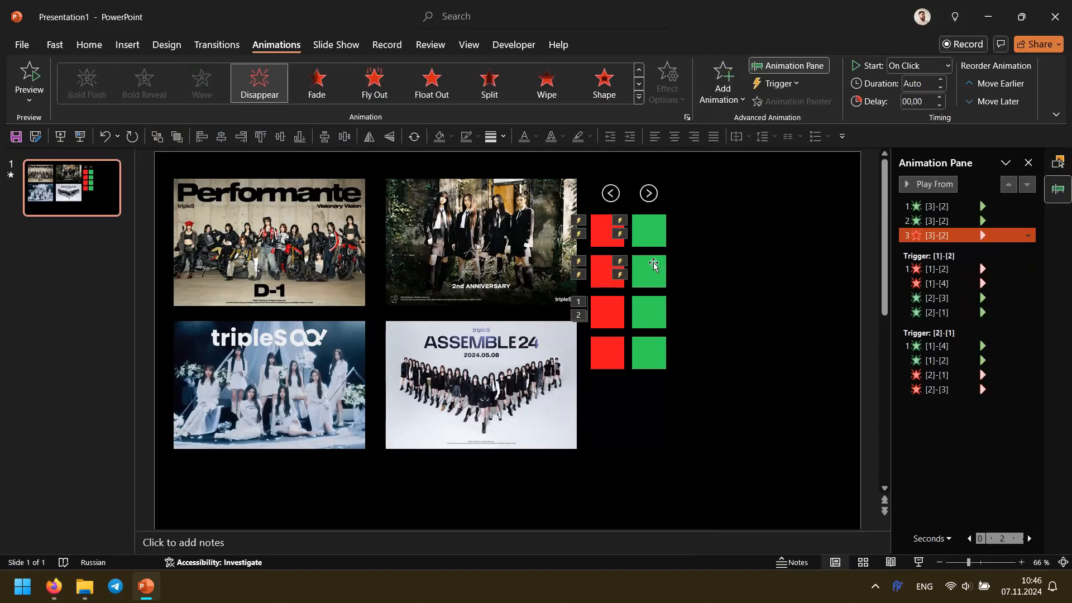
Step: Add another Disappear exit animation to each second-row square, [2]-[1] first and [2]-[3] second
{"action": "left_click", "coordinate": [653, 267]}
{"action": "left_click", "coordinate": [607, 271]}
{"action": "left_click", "coordinate": [723, 84]}
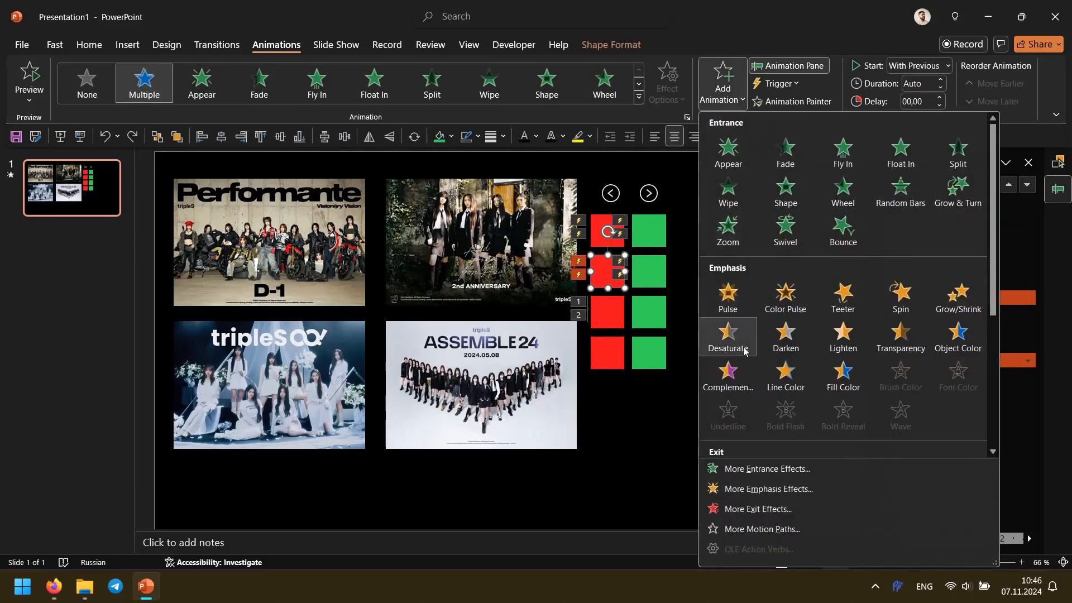
{"action": "scroll", "coordinate": [744, 351], "scroll_direction": "down", "scroll_amount": 5}
{"action": "left_click", "coordinate": [725, 249]}
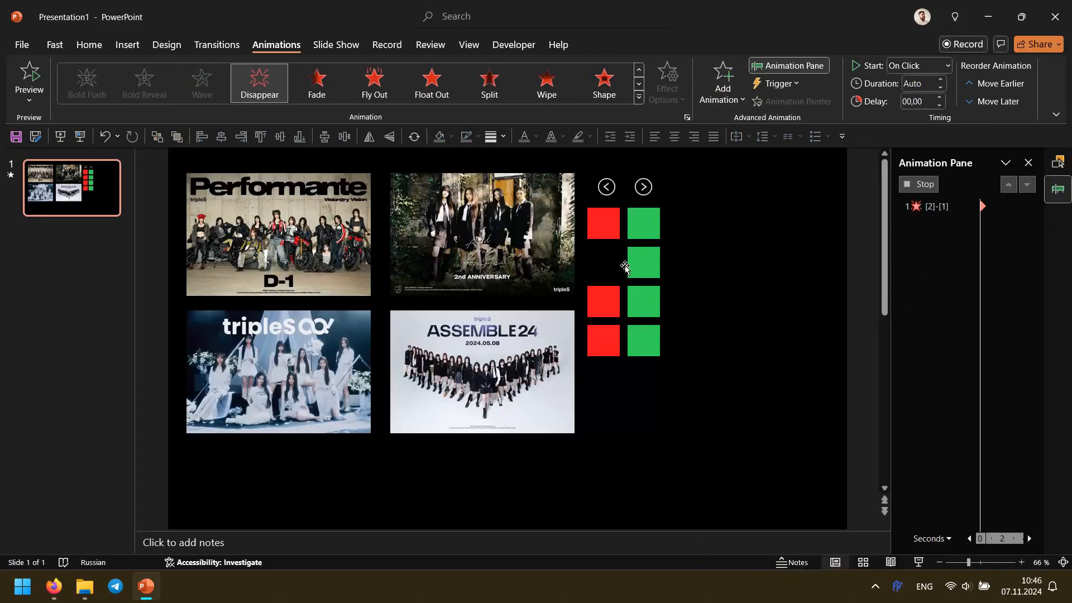
{"action": "left_click", "coordinate": [643, 263]}
{"action": "left_click", "coordinate": [723, 84]}
{"action": "scroll", "coordinate": [746, 284], "scroll_direction": "down", "scroll_amount": 5}
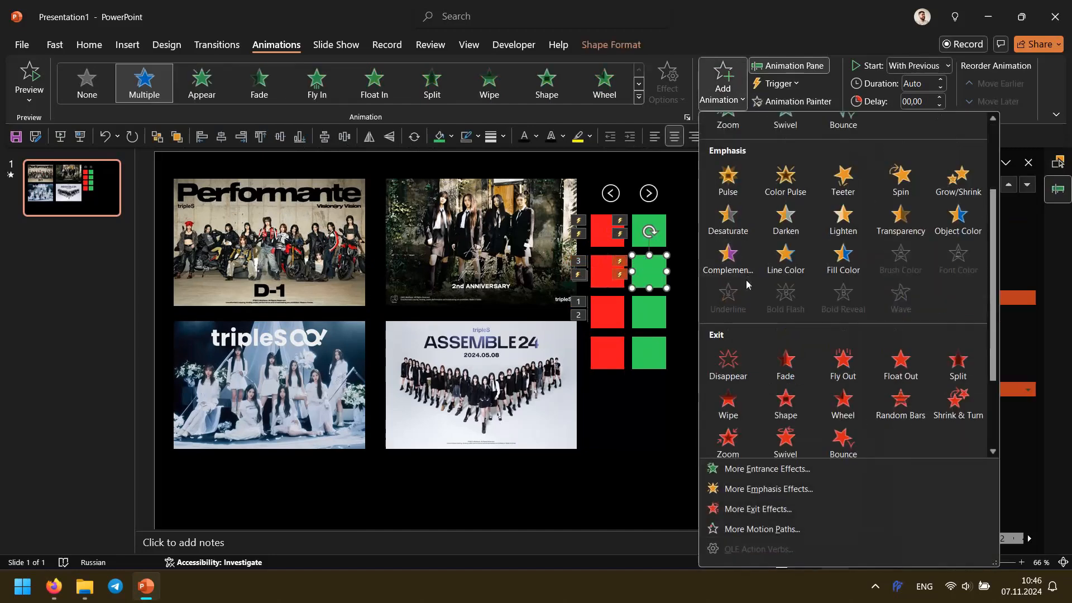
{"action": "left_click", "coordinate": [730, 364]}
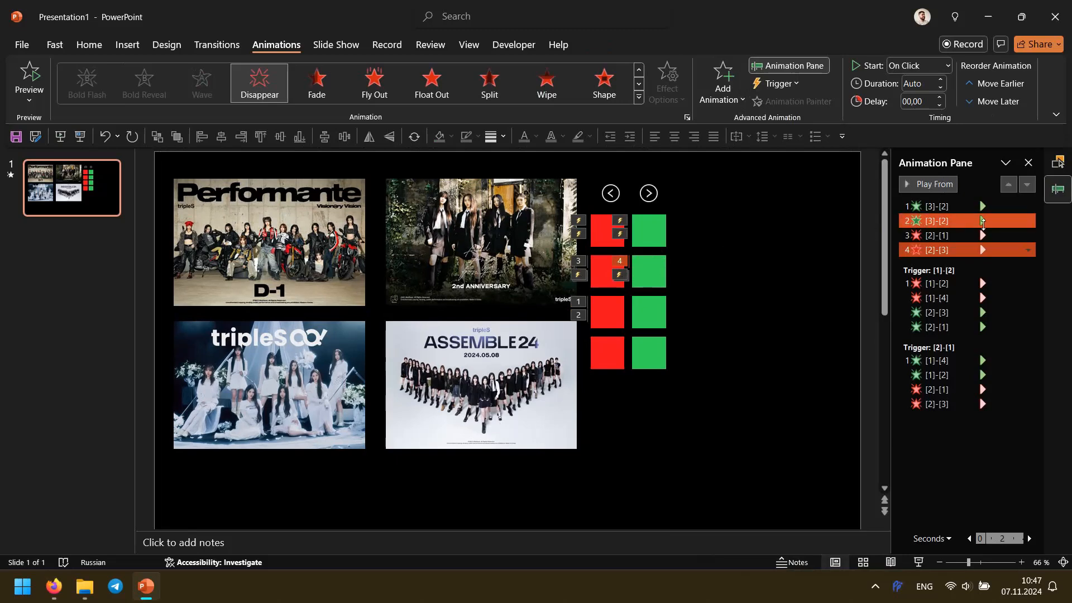
Step: Set the [3]-[2] Appear and second-row Disappear animations without a trigger to With Previous, triggered on click of [2]-[3]
{"action": "left_click", "coordinate": [1002, 207], "text": "shift"}
{"action": "right_click", "coordinate": [1007, 208]}
{"action": "left_click", "coordinate": [1004, 239]}
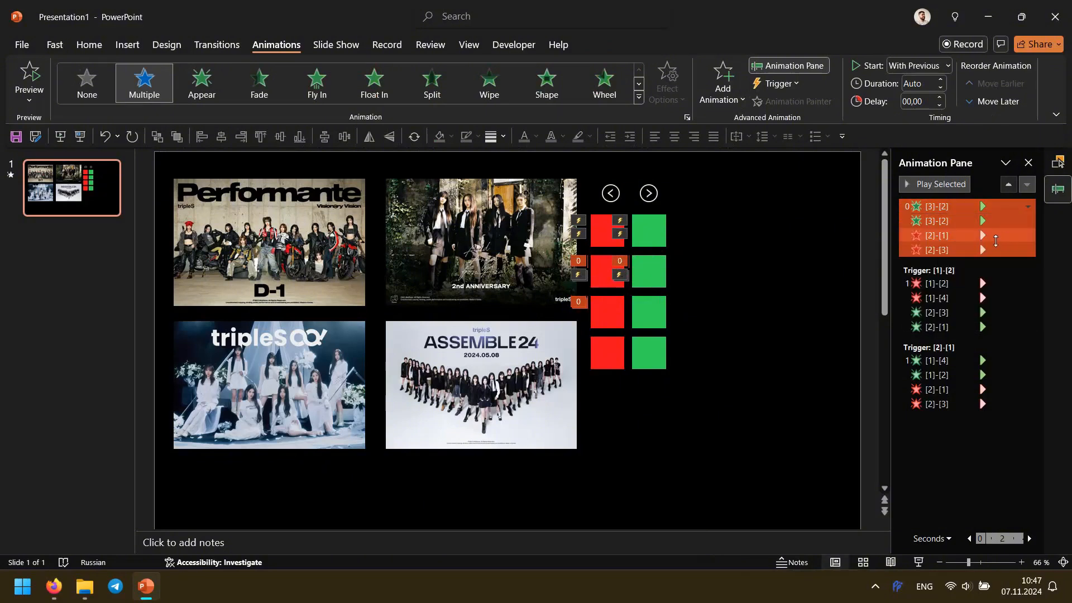
{"action": "left_click", "coordinate": [779, 83]}
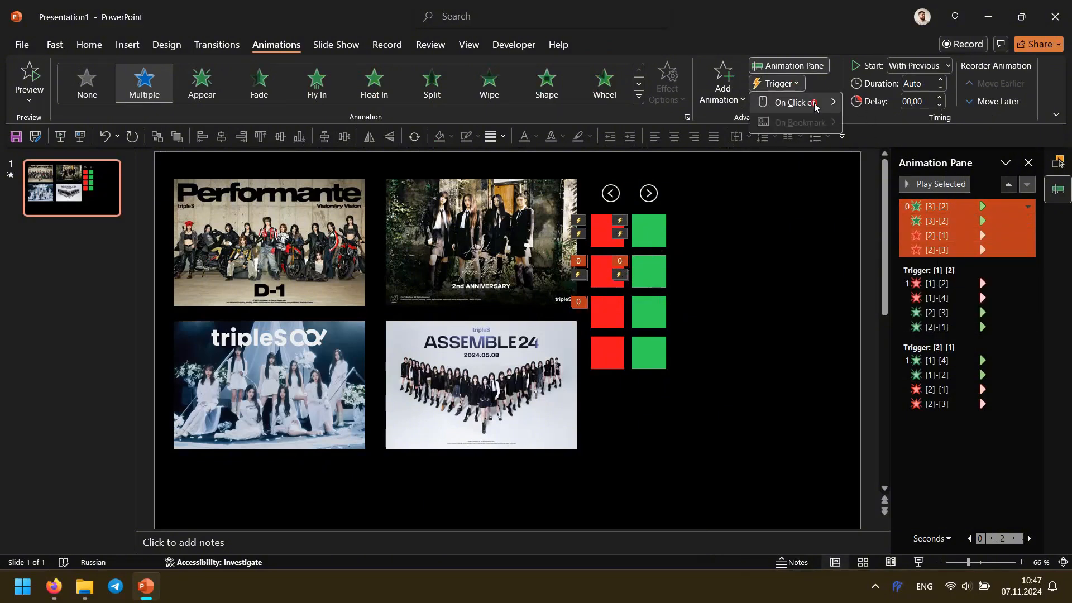
{"action": "mouse_move", "coordinate": [813, 105]}
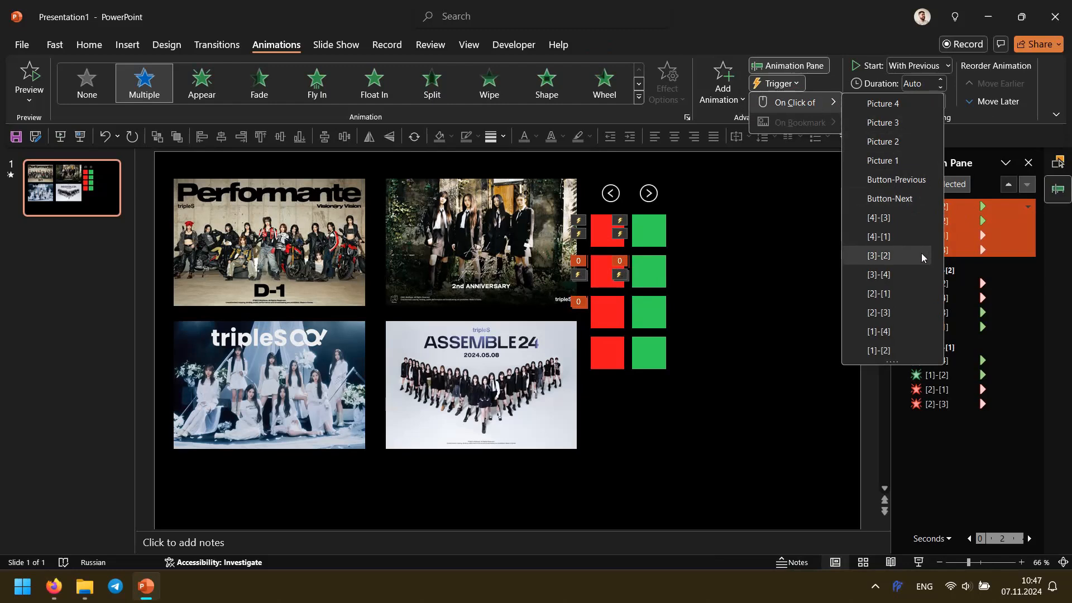
{"action": "left_click", "coordinate": [913, 312]}
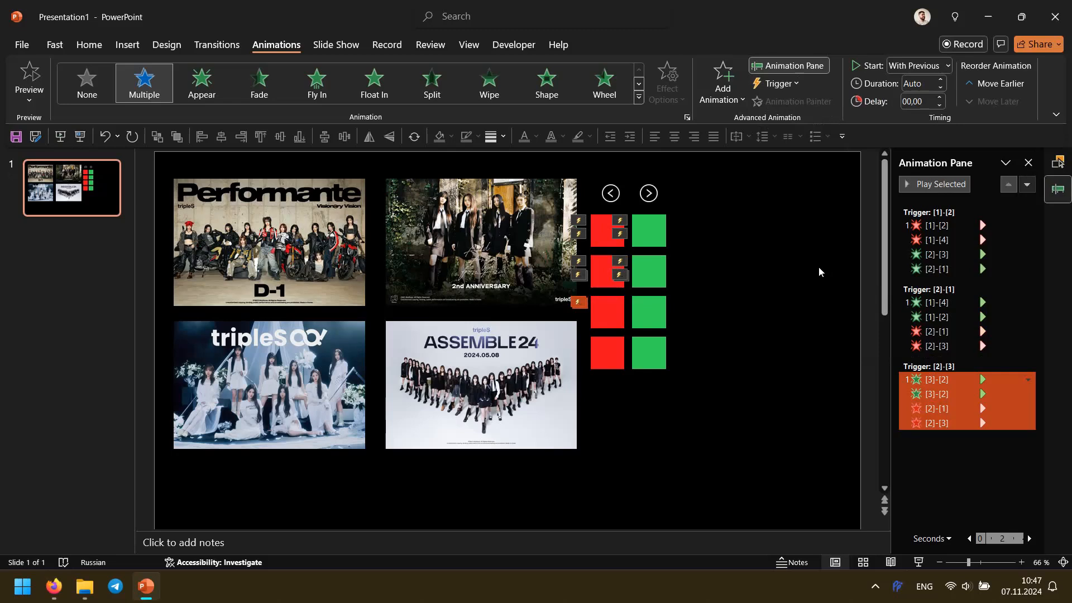
Step: Add an Appear entrance animation to the second-row green square [2]-[3]
{"action": "left_click", "coordinate": [601, 318]}
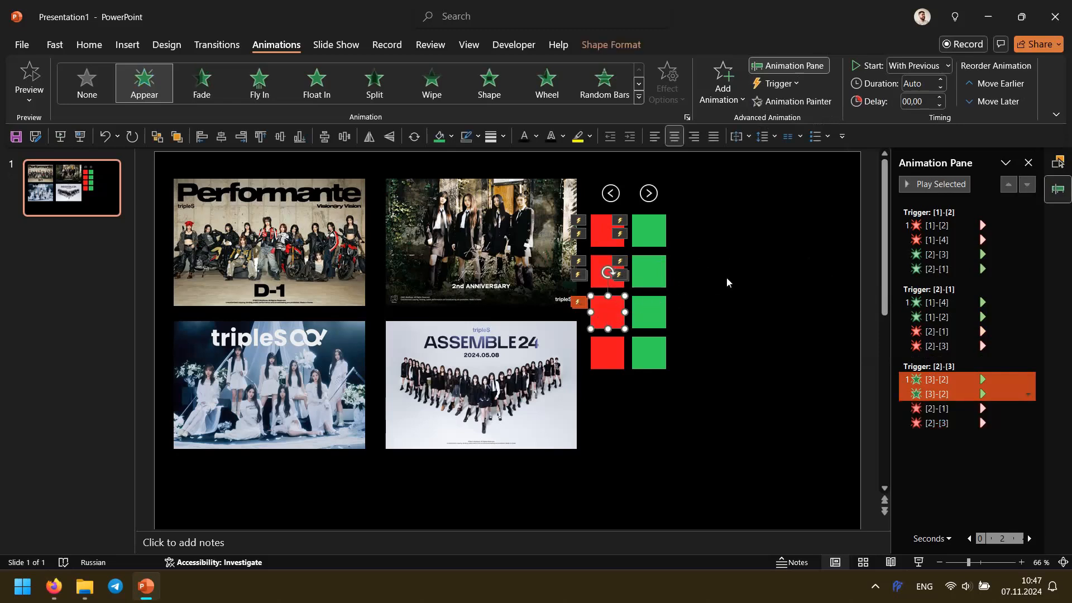
{"action": "left_click", "coordinate": [755, 270]}
{"action": "left_click", "coordinate": [658, 269]}
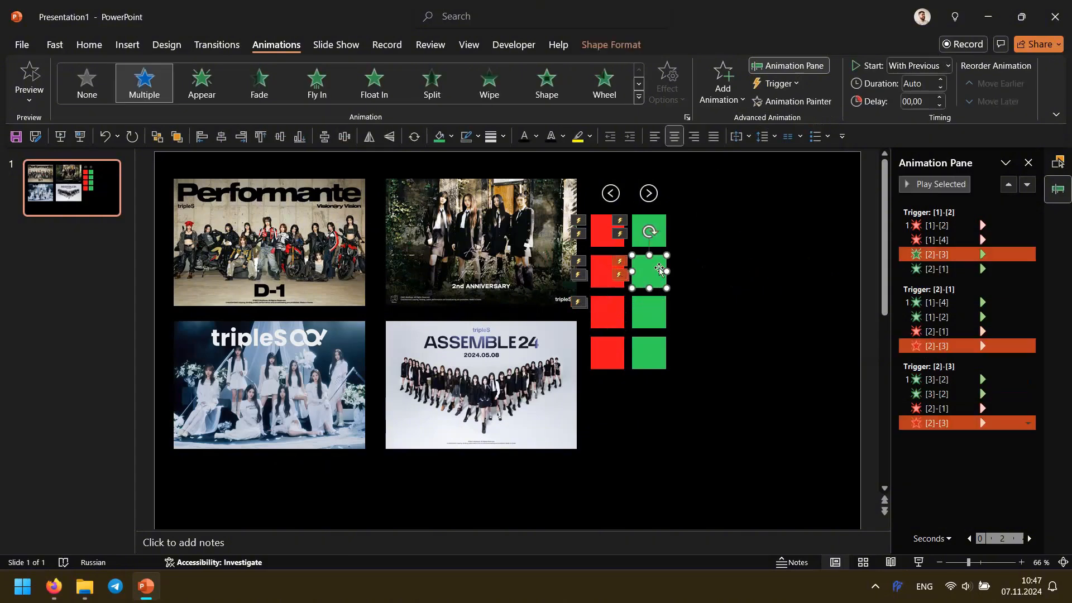
{"action": "left_click", "coordinate": [725, 101]}
{"action": "left_click", "coordinate": [724, 144]}
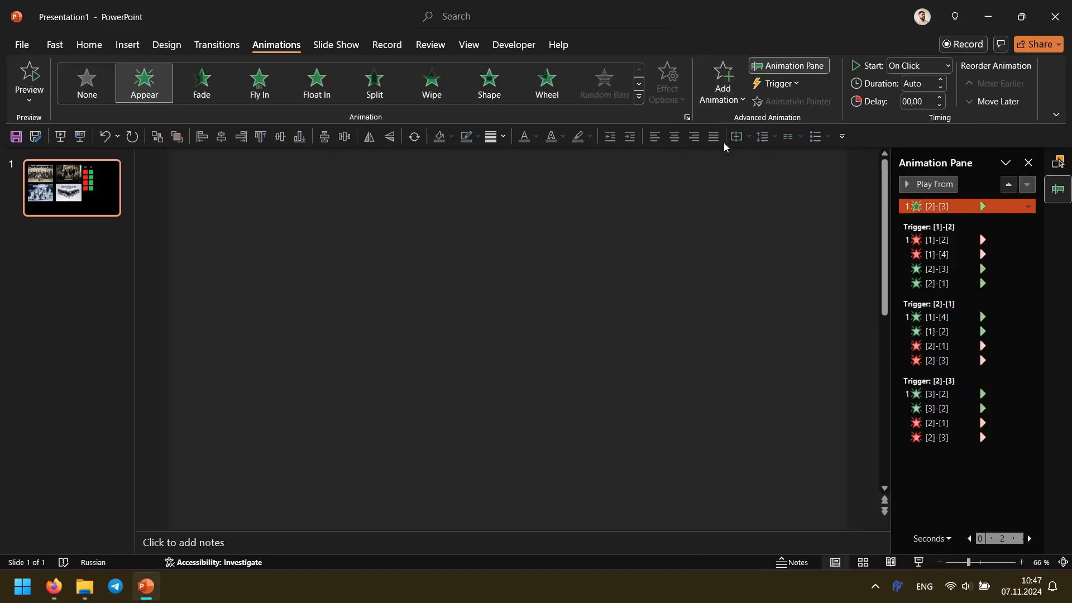
Step: Try adding a second Appear animation to the green square [2]-[3], then remove the duplicate
{"action": "left_click", "coordinate": [724, 101]}
{"action": "left_click", "coordinate": [725, 145]}
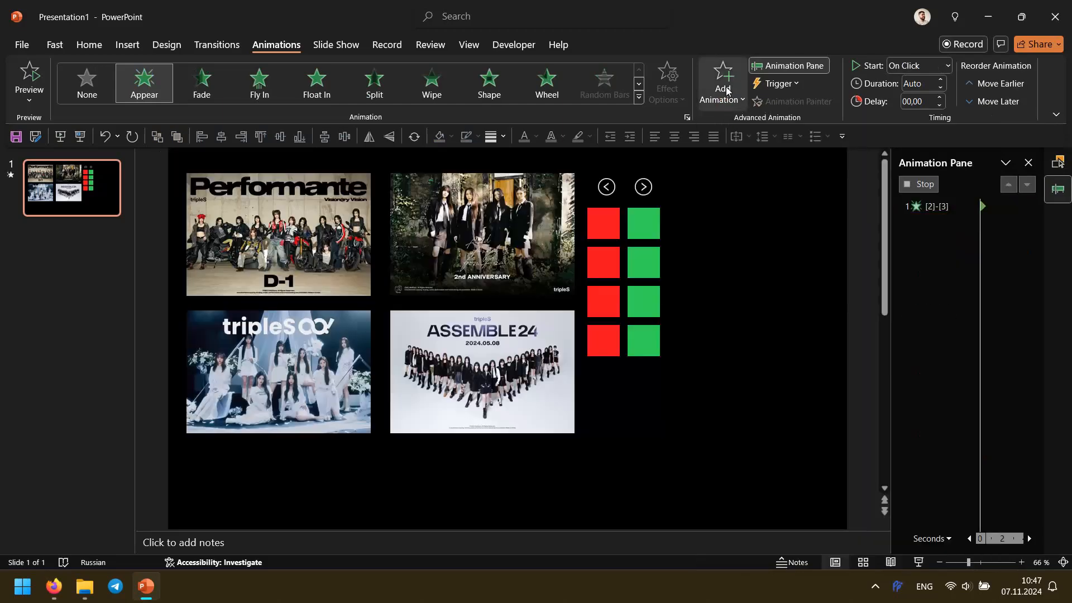
{"action": "left_click", "coordinate": [708, 100]}
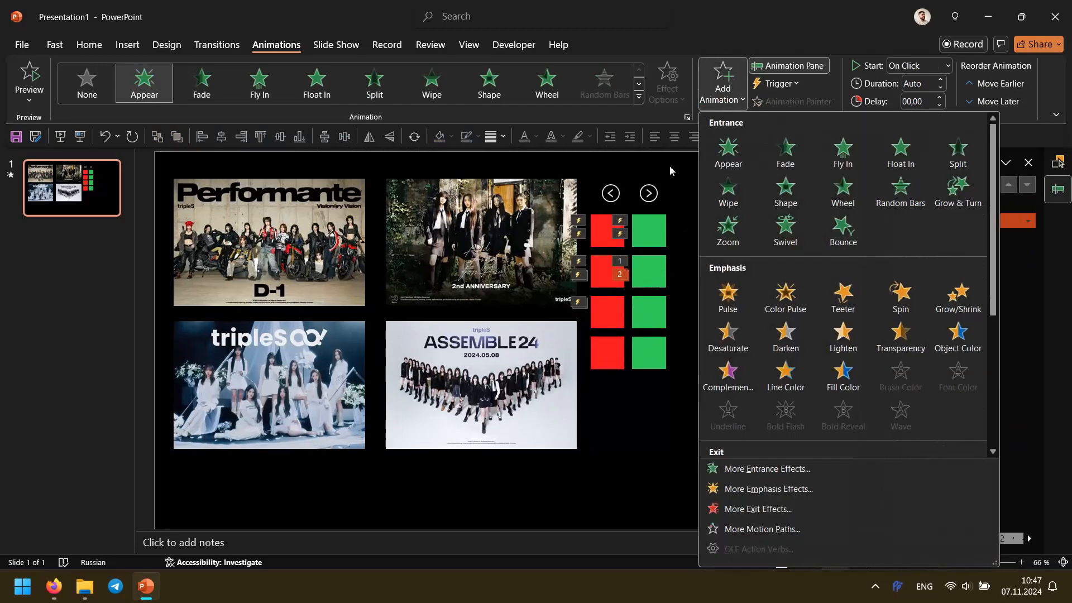
{"action": "left_click", "coordinate": [685, 162]}
{"action": "key", "text": "Delete"}
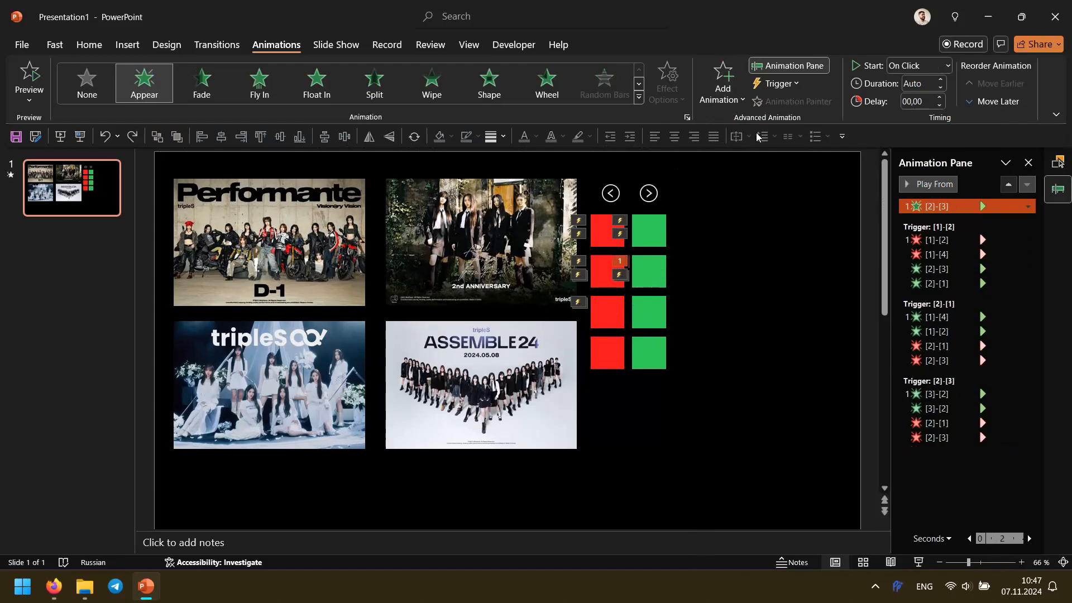
Step: Add an Appear entrance animation to the second-row red square [2]-[1]
{"action": "left_click", "coordinate": [659, 266]}
{"action": "left_click", "coordinate": [603, 272]}
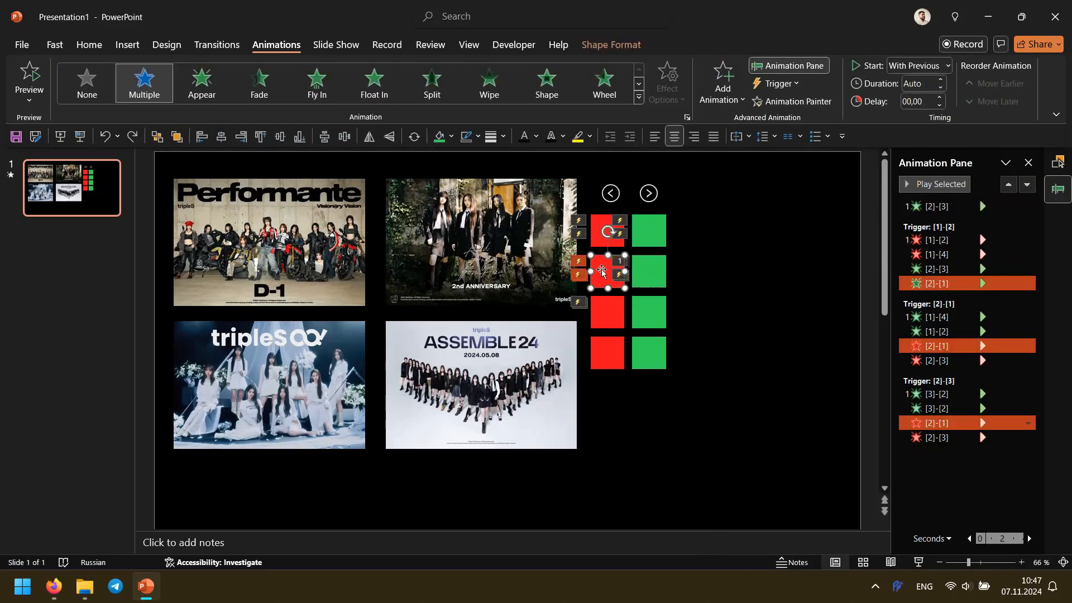
{"action": "left_click", "coordinate": [731, 92]}
{"action": "left_click", "coordinate": [731, 151]}
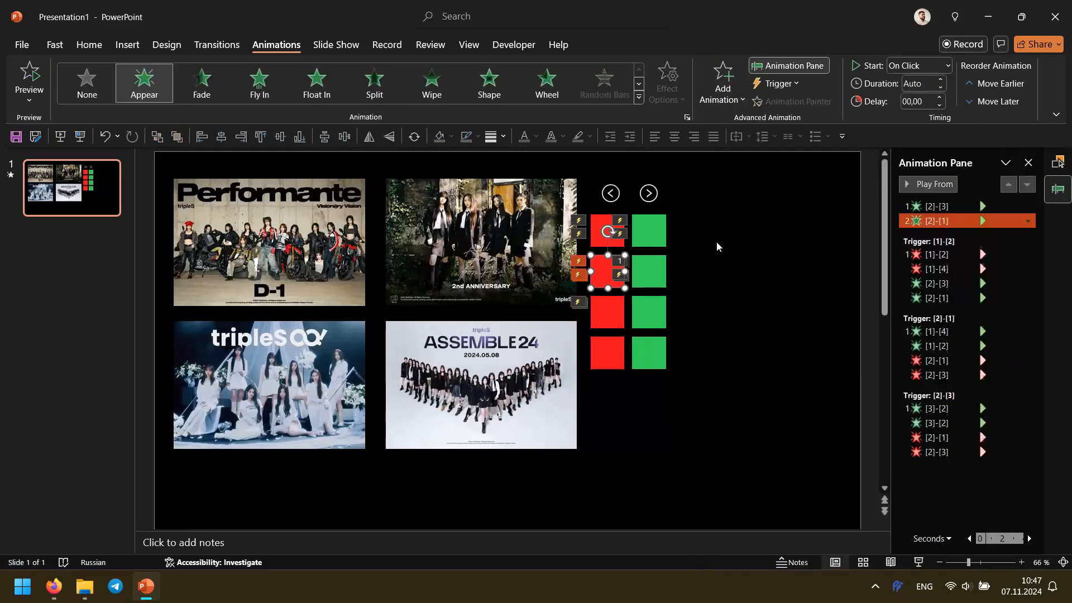
Step: Add Disappear exit animations to the third-row red square [3]-[2] and green square [3]-[4]
{"action": "left_click", "coordinate": [614, 306]}
{"action": "left_click", "coordinate": [723, 84]}
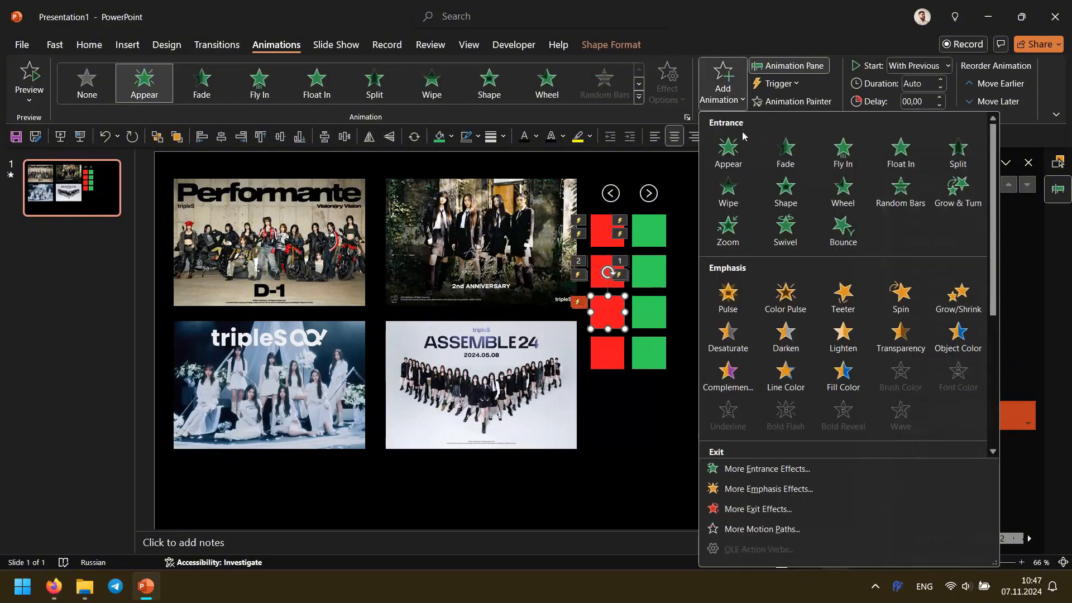
{"action": "scroll", "coordinate": [748, 324], "scroll_direction": "down", "scroll_amount": 3}
{"action": "left_click", "coordinate": [728, 363]}
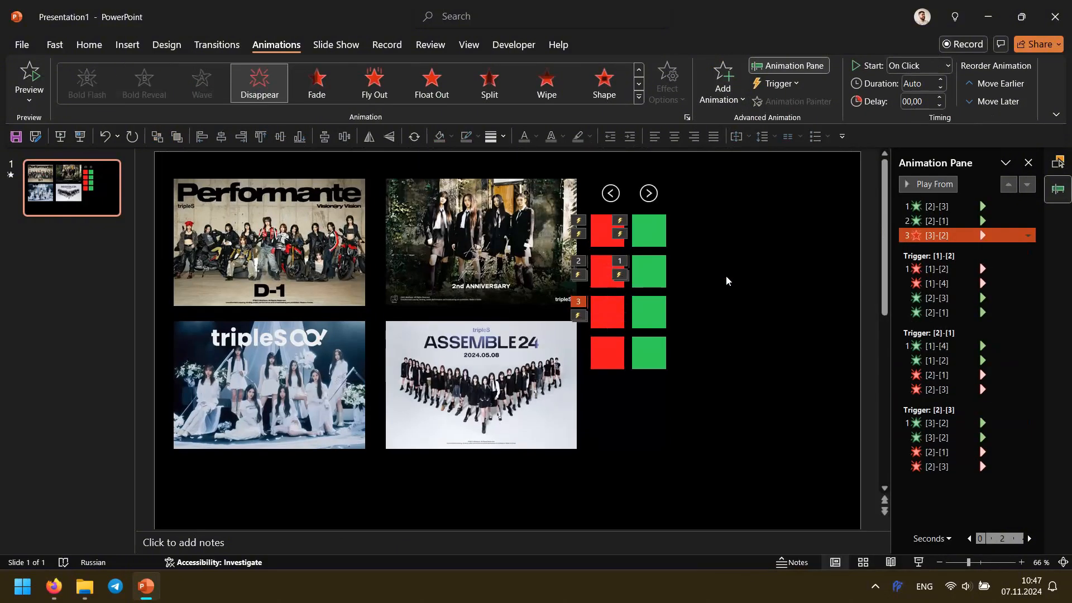
{"action": "left_click", "coordinate": [649, 312]}
{"action": "left_click", "coordinate": [723, 83]}
{"action": "scroll", "coordinate": [743, 268], "scroll_direction": "down", "scroll_amount": 3}
{"action": "left_click", "coordinate": [729, 365]}
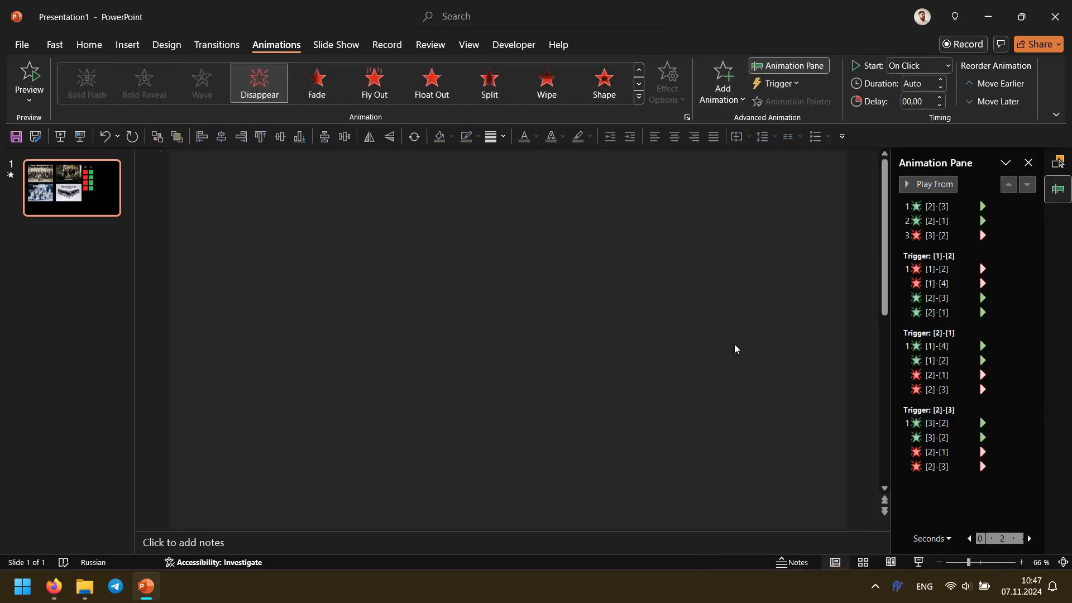
Step: Set the four untriggered second- and third-row square animations to start With Previous, triggered on click of [3]-[2]
{"action": "left_click", "coordinate": [938, 206], "text": "shift"}
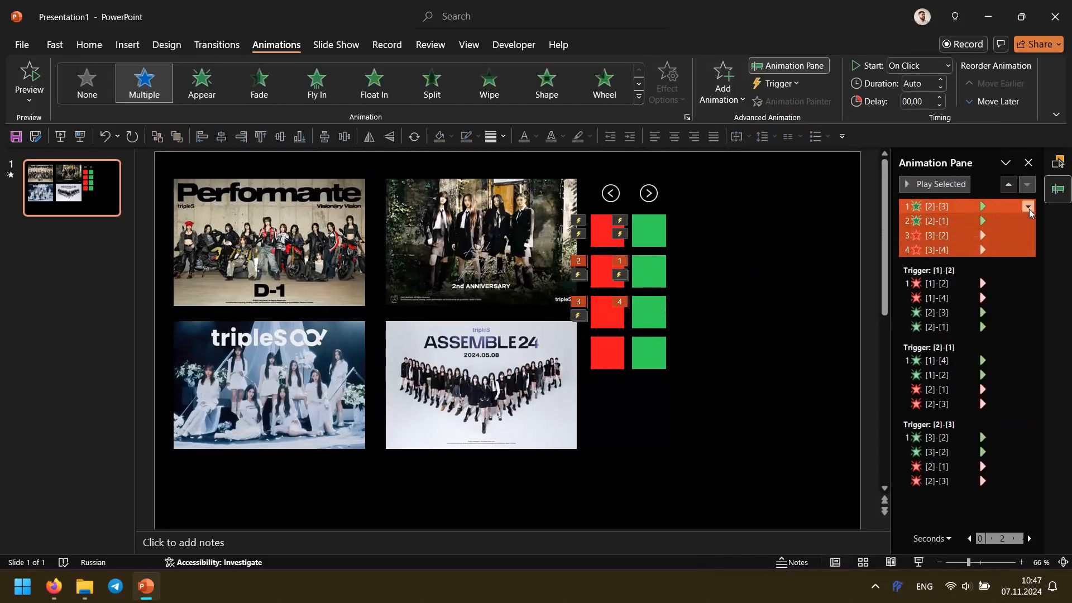
{"action": "left_click", "coordinate": [1030, 208]}
{"action": "left_click", "coordinate": [993, 240]}
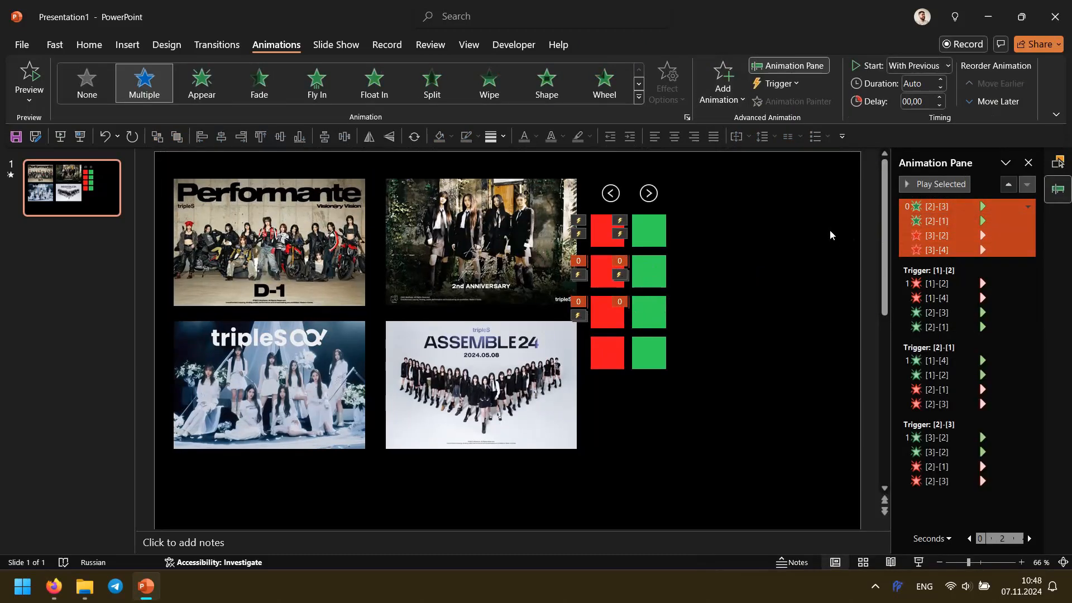
{"action": "left_click", "coordinate": [777, 84]}
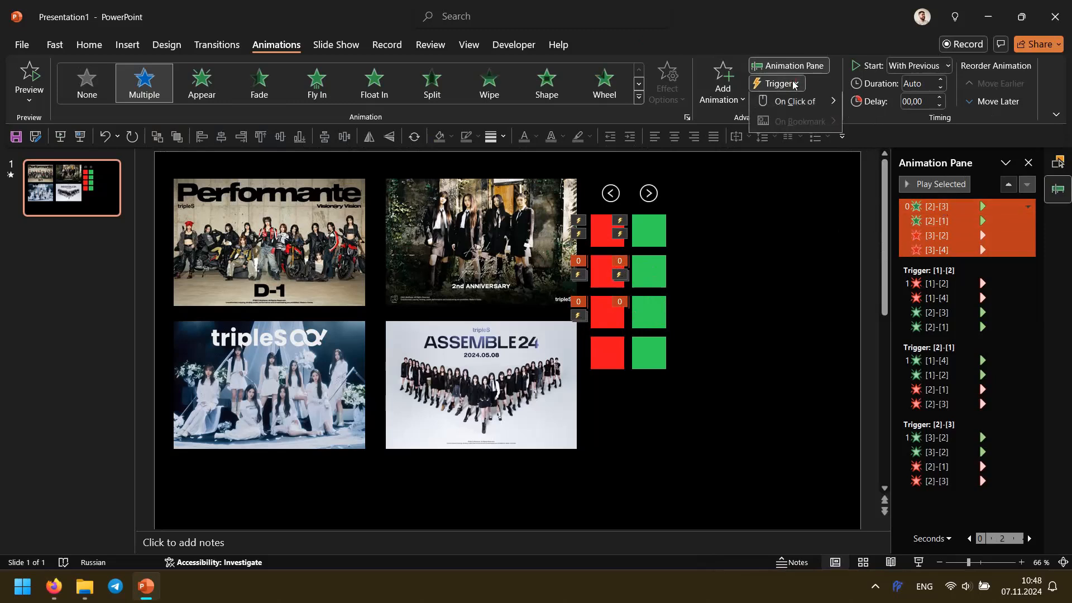
{"action": "mouse_move", "coordinate": [804, 107]}
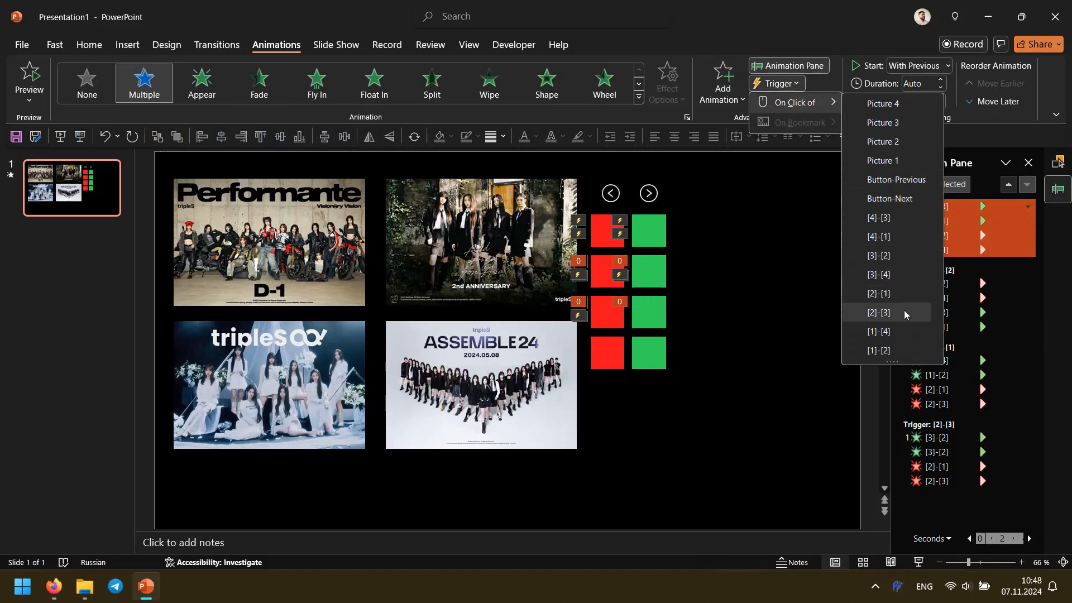
{"action": "left_click", "coordinate": [908, 260]}
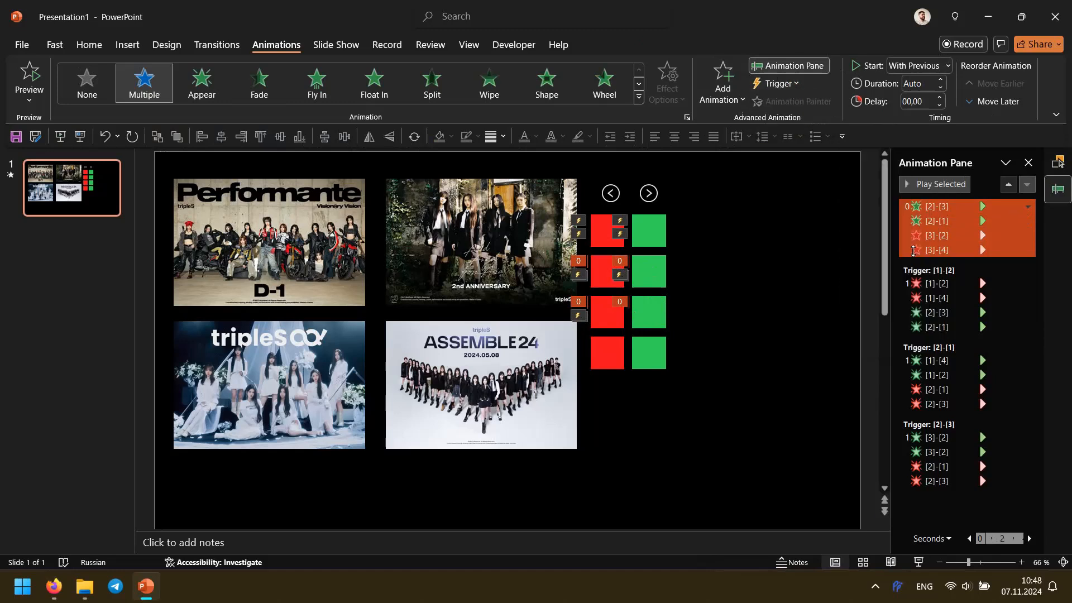
Step: Run the slide show and test switching between the second and third rows using green [2]-[3] and red [3]-[2]
{"action": "left_click", "coordinate": [60, 135]}
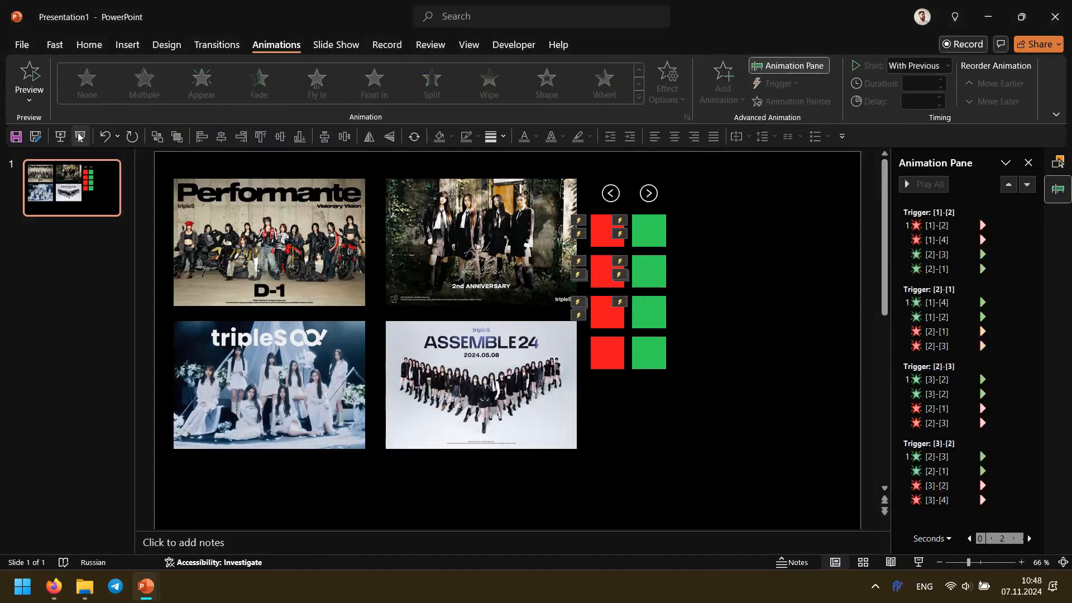
{"action": "left_click", "coordinate": [752, 102]}
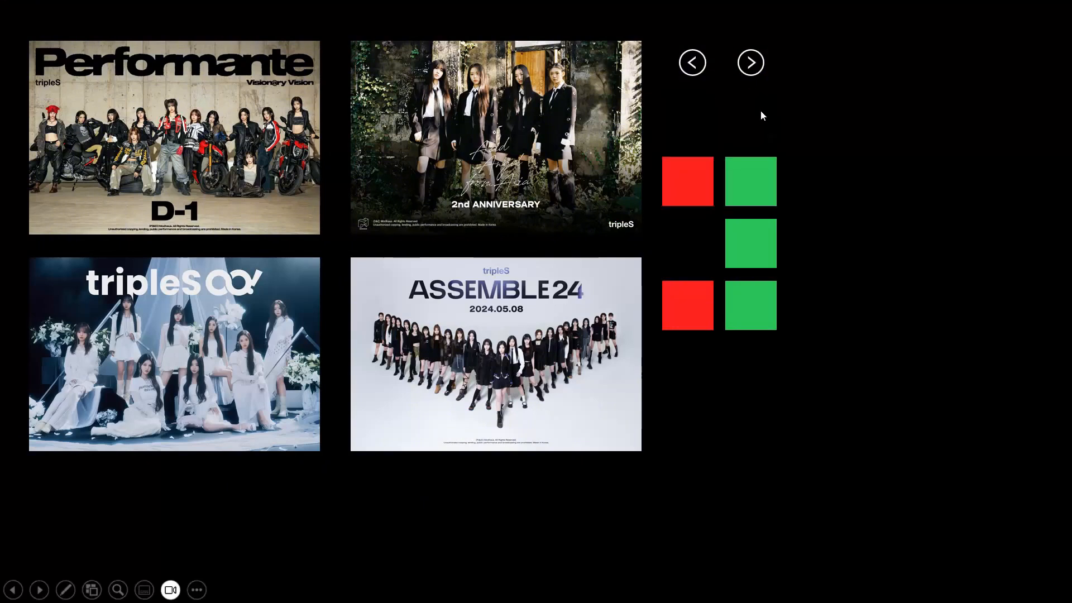
{"action": "left_click", "coordinate": [751, 167]}
{"action": "left_click", "coordinate": [702, 238]}
{"action": "left_click", "coordinate": [748, 180]}
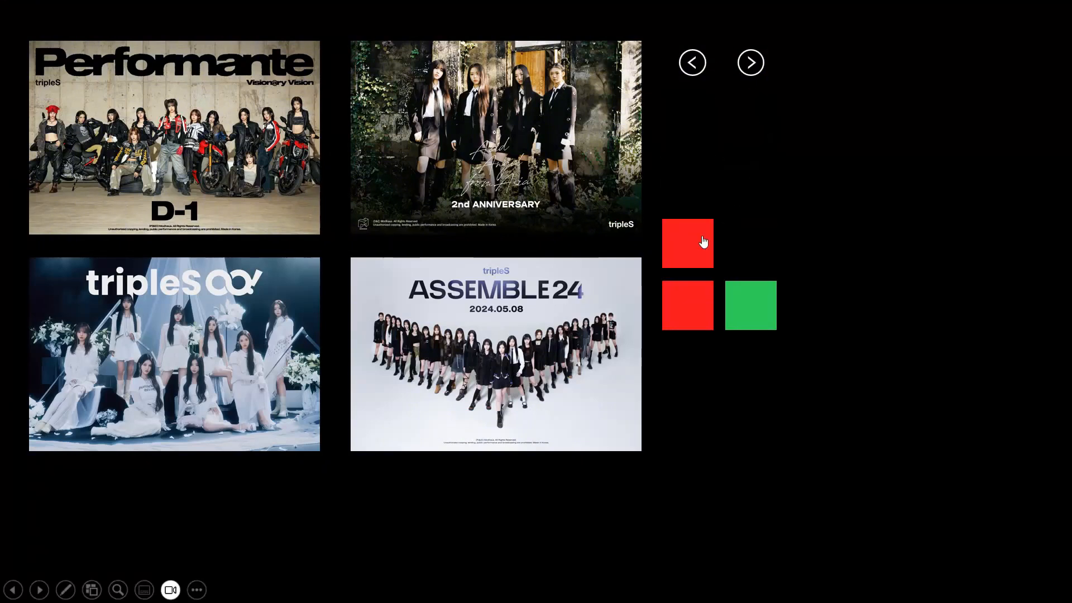
{"action": "left_click", "coordinate": [703, 241]}
{"action": "left_click", "coordinate": [752, 180]}
{"action": "left_click", "coordinate": [701, 244]}
{"action": "left_click", "coordinate": [756, 183]}
{"action": "key", "text": "Escape"}
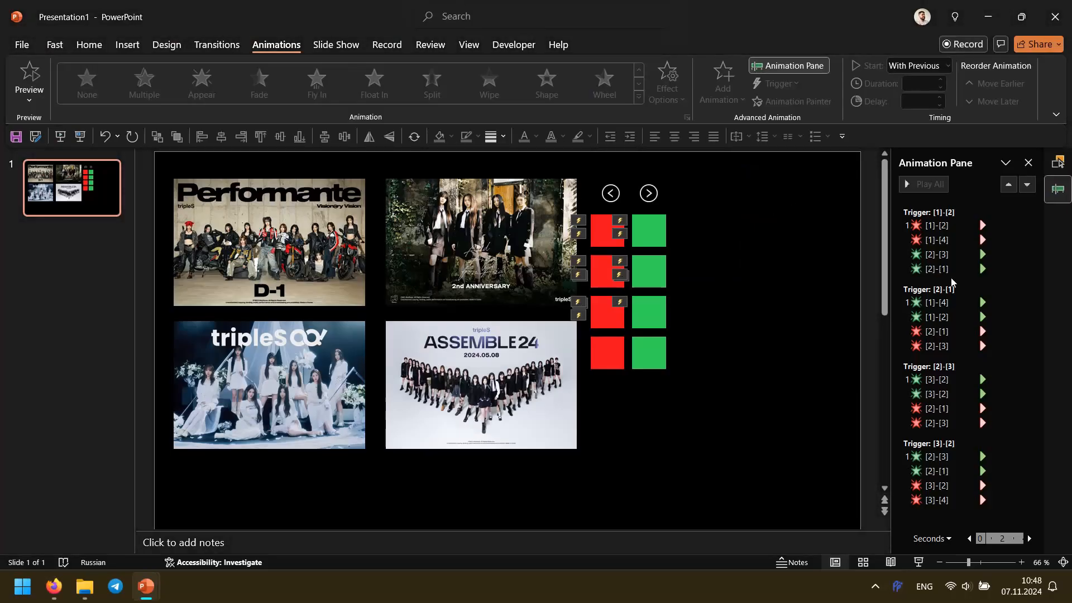
{"action": "left_click", "coordinate": [963, 317]}
{"action": "left_click", "coordinate": [653, 327]}
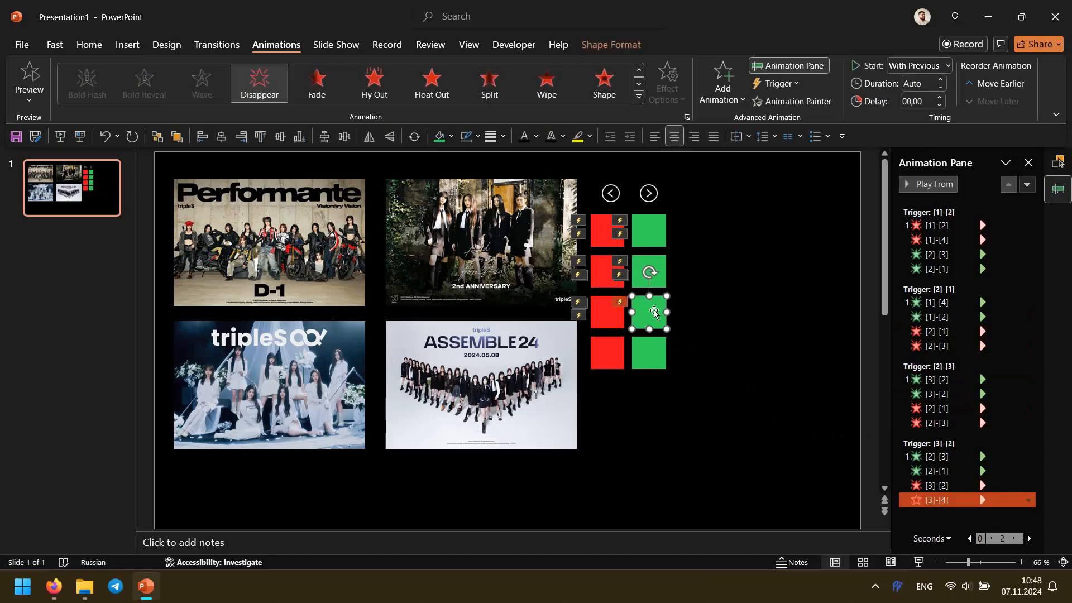
{"action": "left_click_drag", "start_coordinate": [657, 310], "coordinate": [702, 315]}
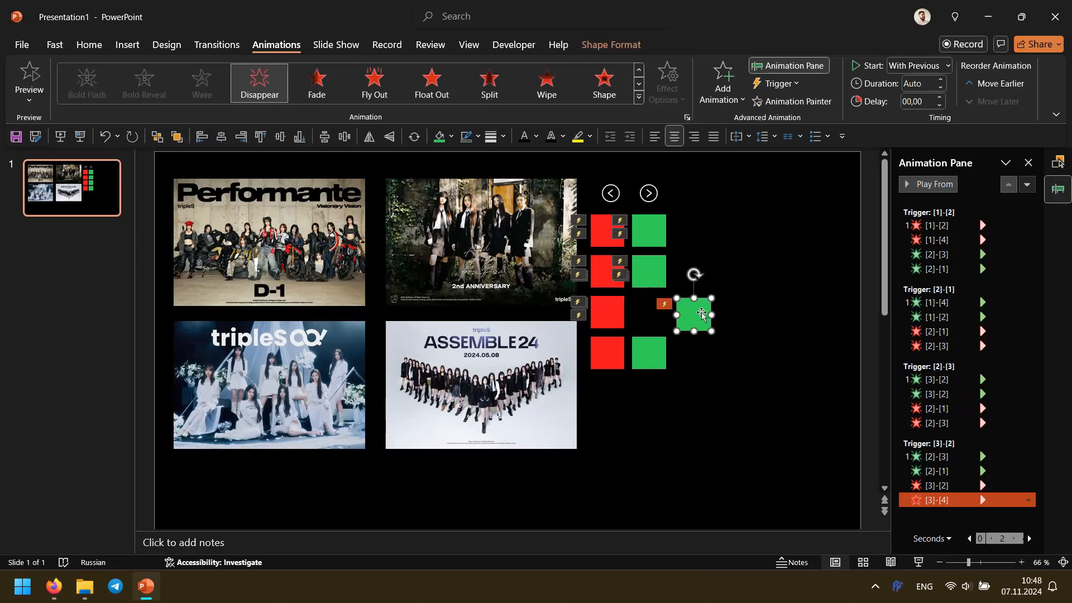
{"action": "key", "text": "ctrl+z"}
Step: Remove the duplicate [3]-[2] Appear animation from the [2]-[3] trigger and add an Appear animation to green square [3]-[4]
{"action": "left_click", "coordinate": [949, 379]}
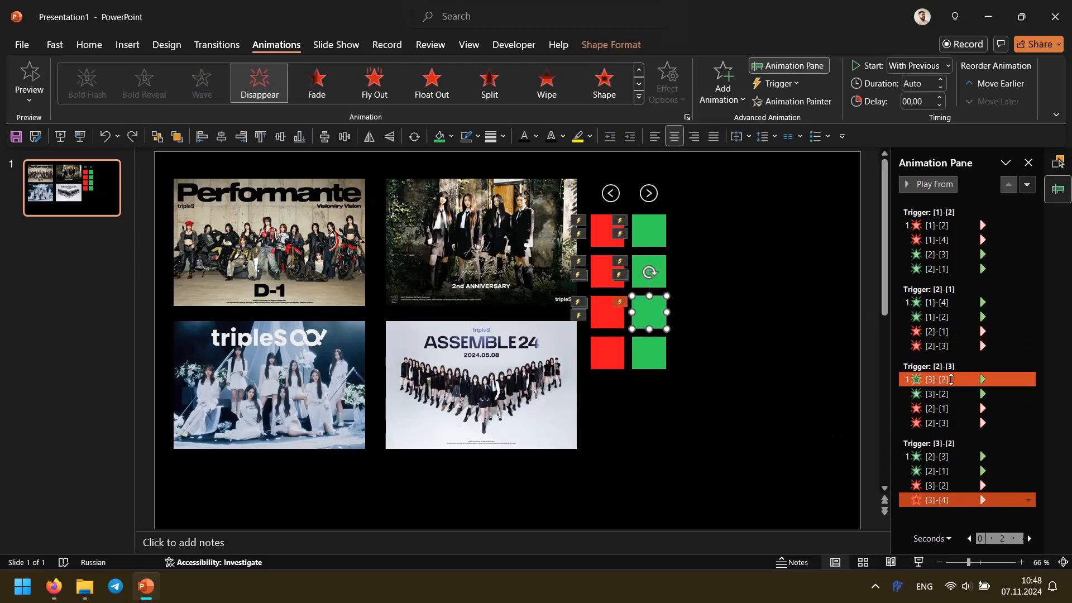
{"action": "key", "text": "Delete"}
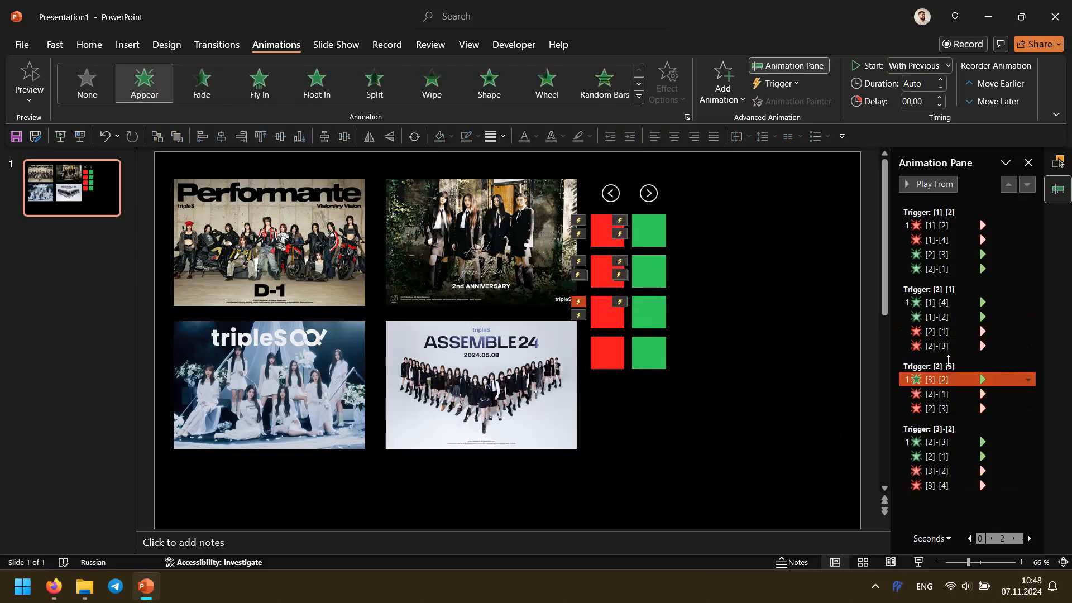
{"action": "left_click", "coordinate": [648, 311]}
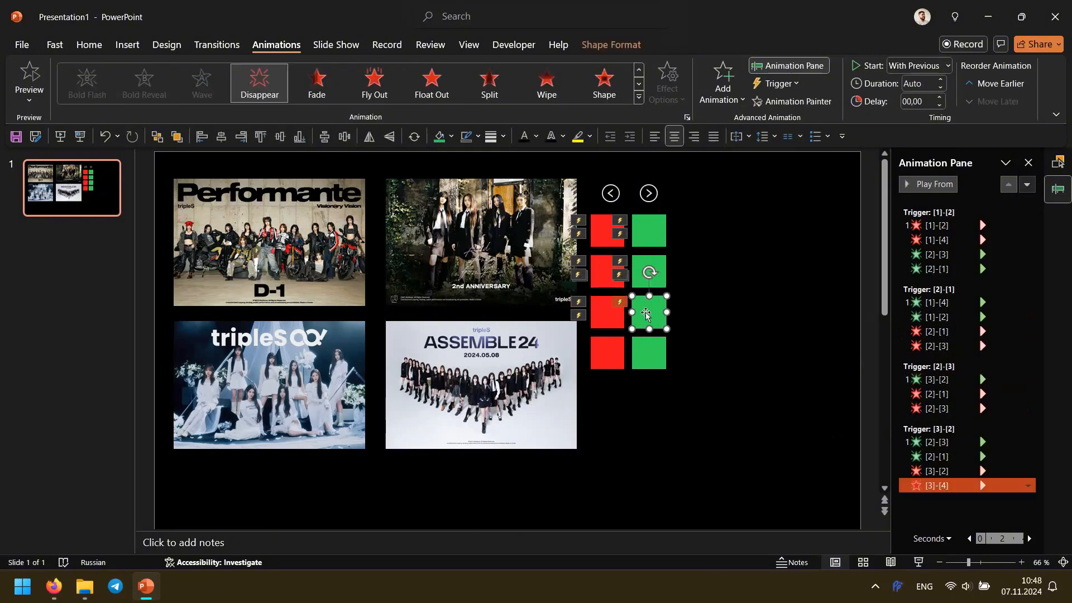
{"action": "left_click", "coordinate": [723, 84]}
{"action": "left_click", "coordinate": [727, 157]}
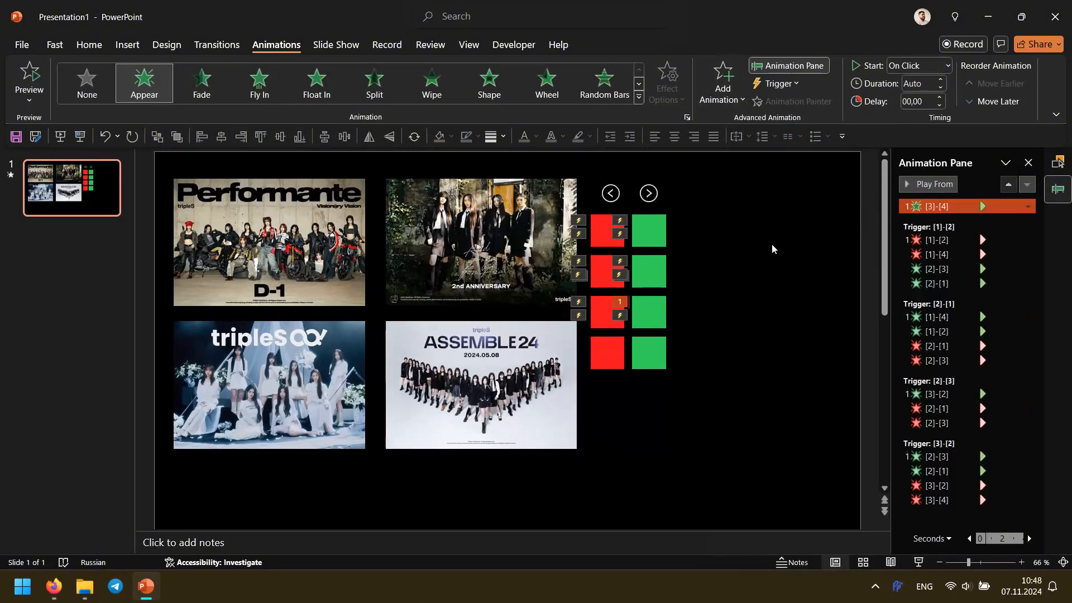
Step: Place the [3]-[4] Appear animation under trigger [2]-[3], directly after [3]-[2], and set it to start With Previous
{"action": "left_click_drag", "start_coordinate": [958, 210], "coordinate": [916, 387]}
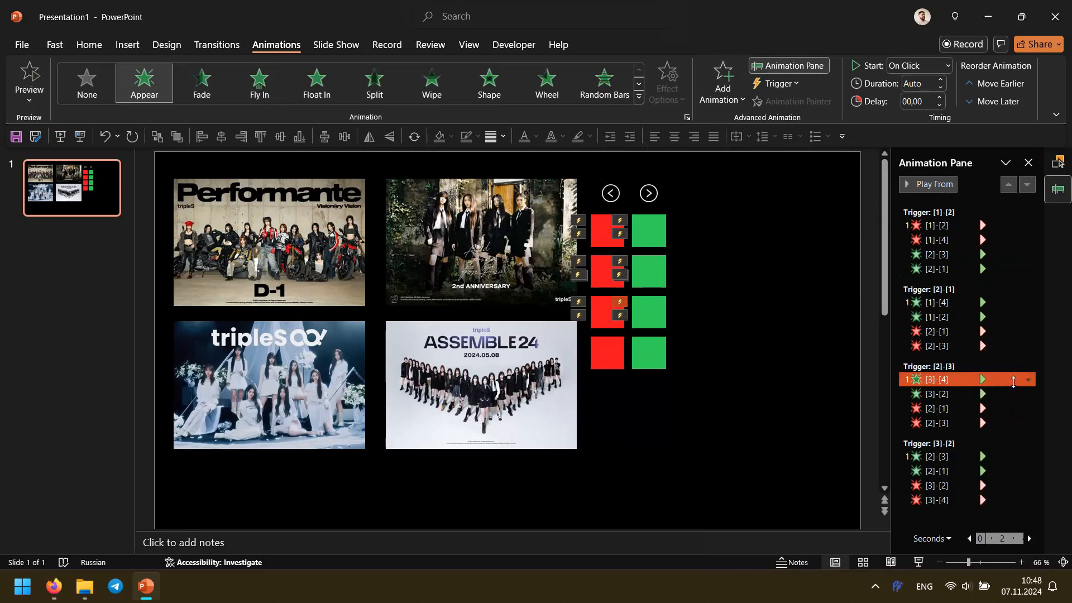
{"action": "left_click", "coordinate": [1027, 379]}
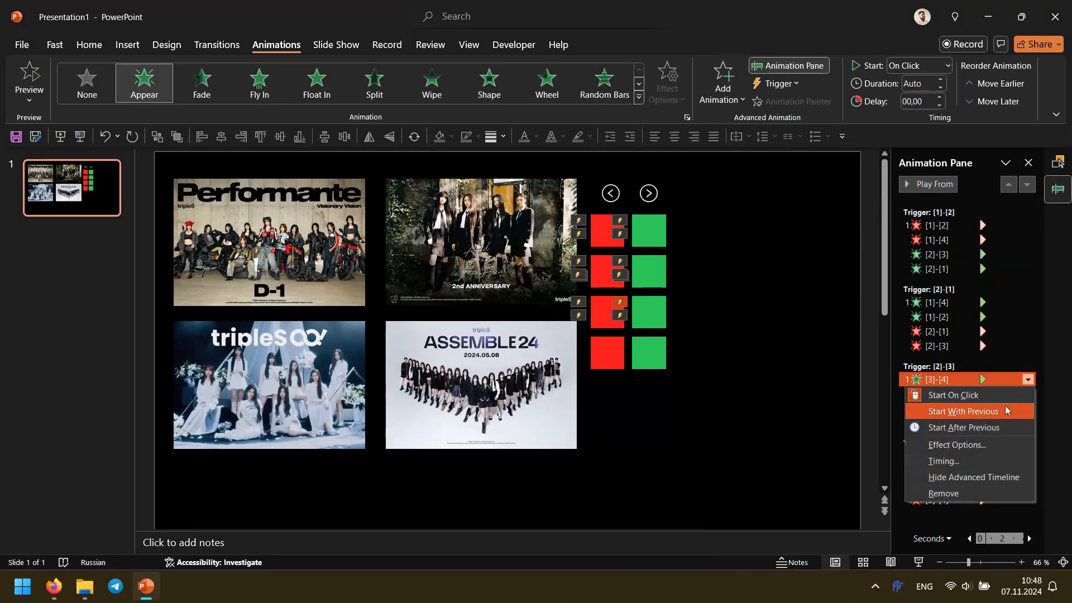
{"action": "left_click", "coordinate": [986, 405]}
{"action": "left_click", "coordinate": [748, 342]}
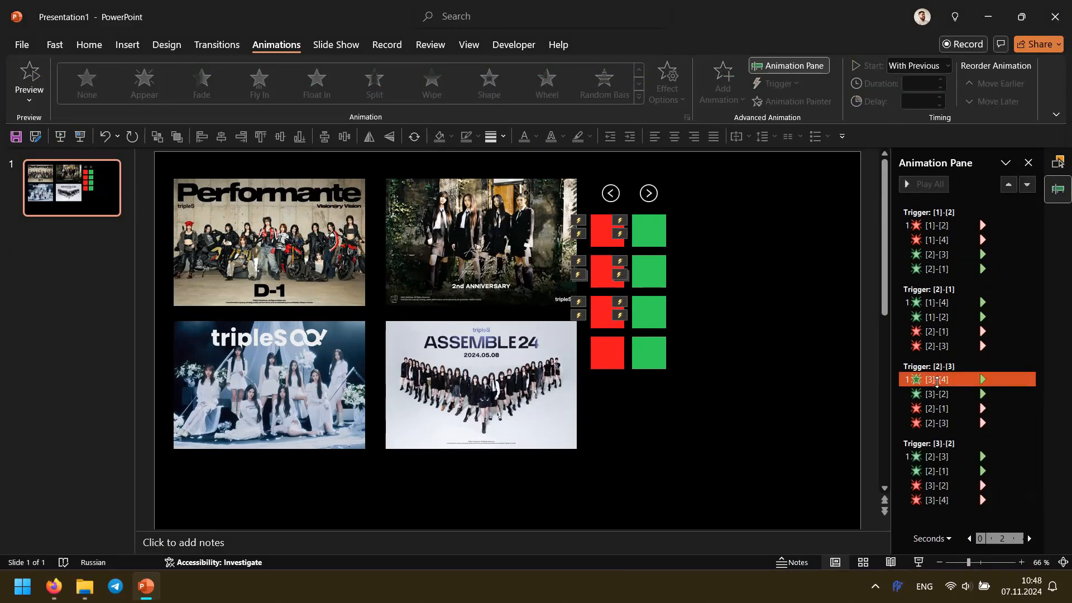
{"action": "left_click_drag", "start_coordinate": [946, 379], "coordinate": [960, 402]}
{"action": "left_click", "coordinate": [762, 343]}
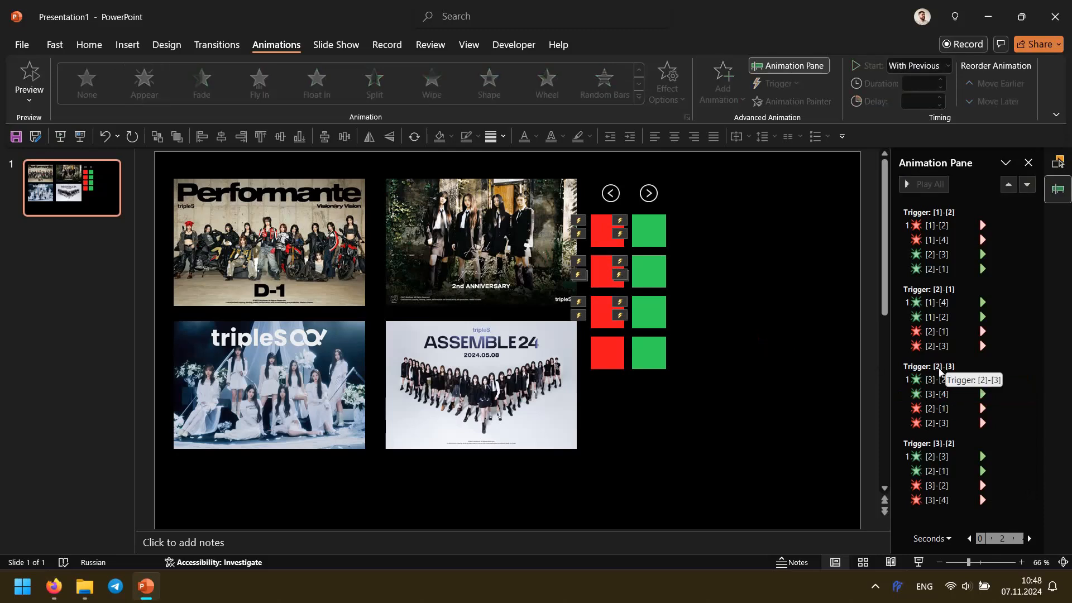
Step: Review the animations under trigger [2]-[3] and test the first three rows of squares in the slide show
{"action": "left_click", "coordinate": [934, 423]}
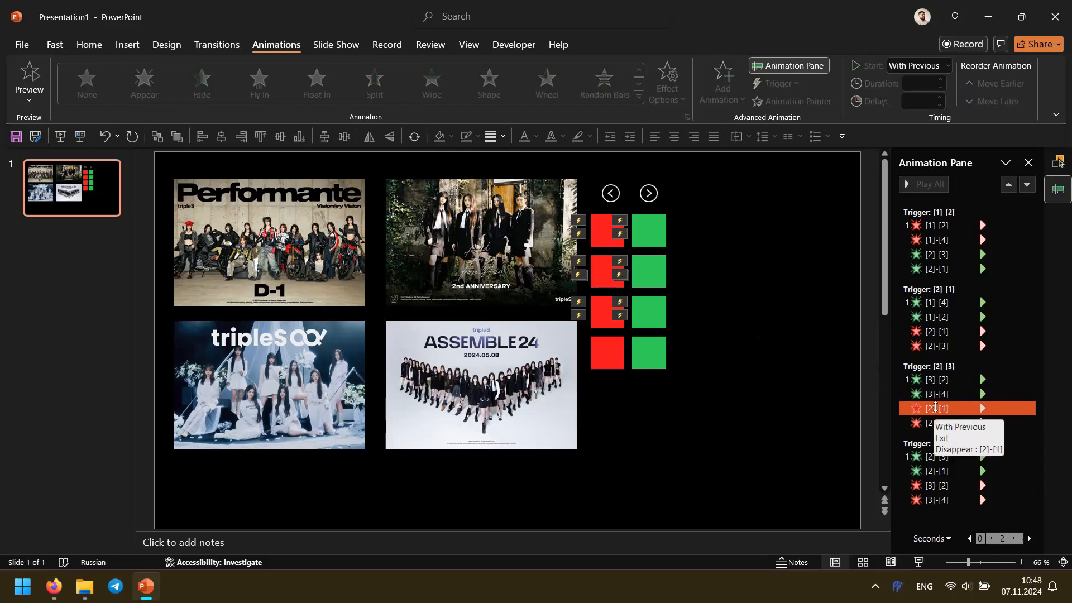
{"action": "left_click_drag", "start_coordinate": [933, 426], "coordinate": [813, 337]}
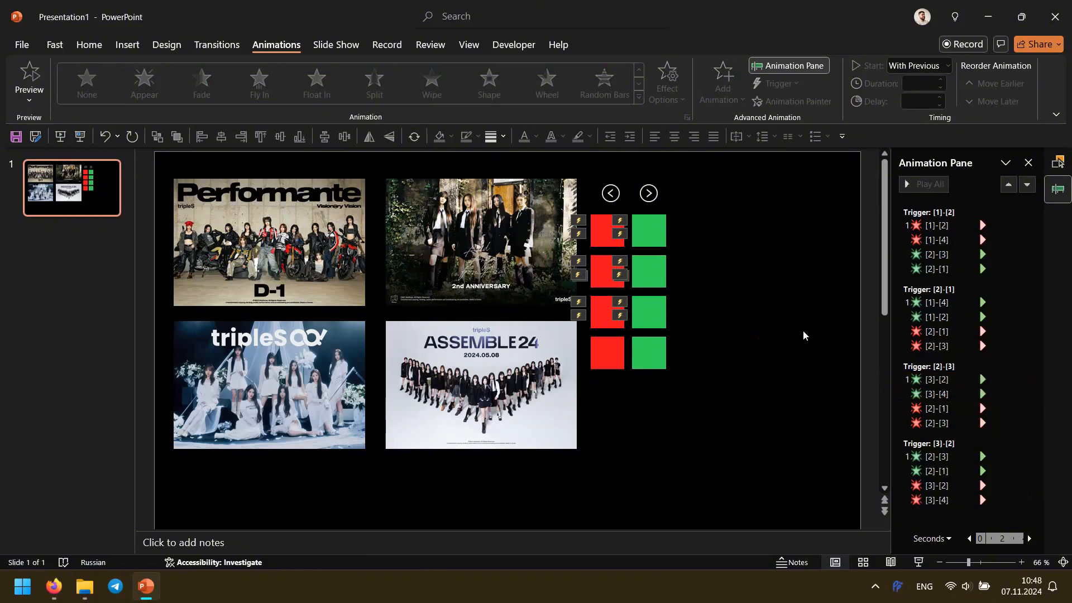
{"action": "left_click", "coordinate": [76, 140]}
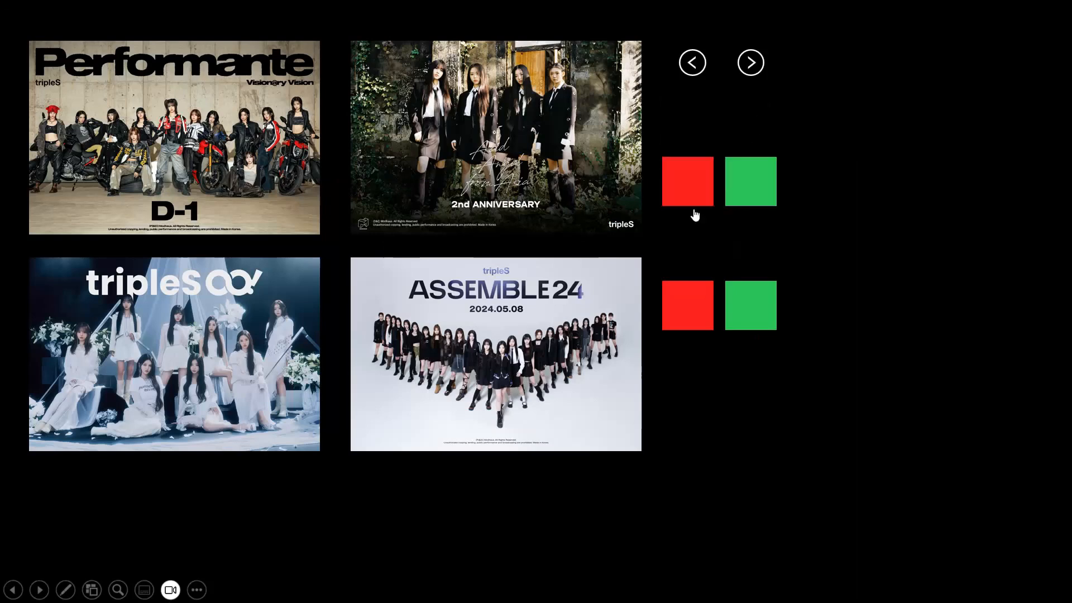
{"action": "left_click", "coordinate": [754, 133]}
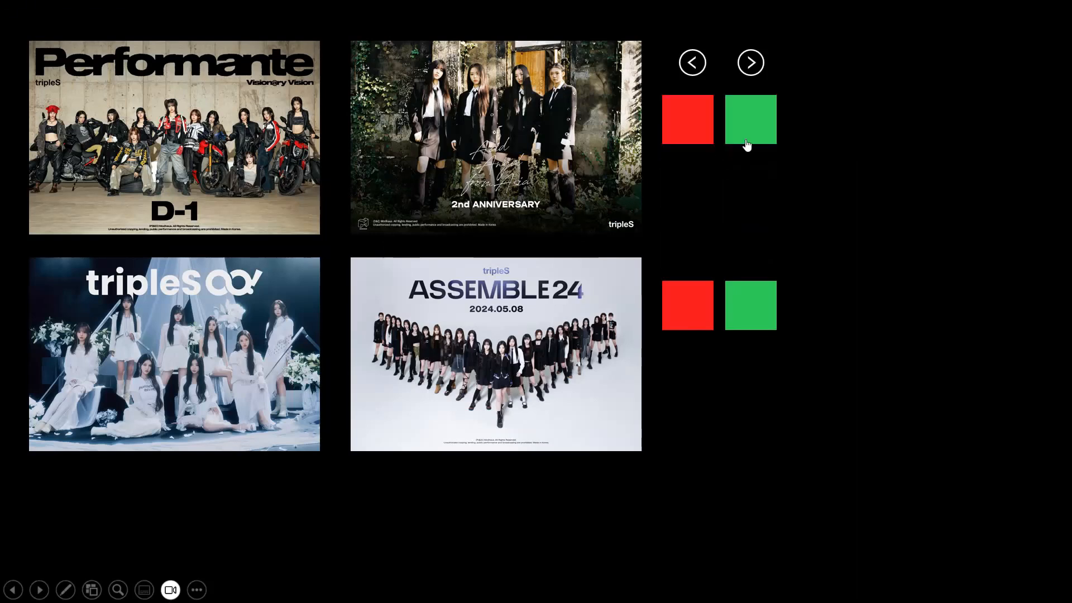
{"action": "key", "text": "Escape"}
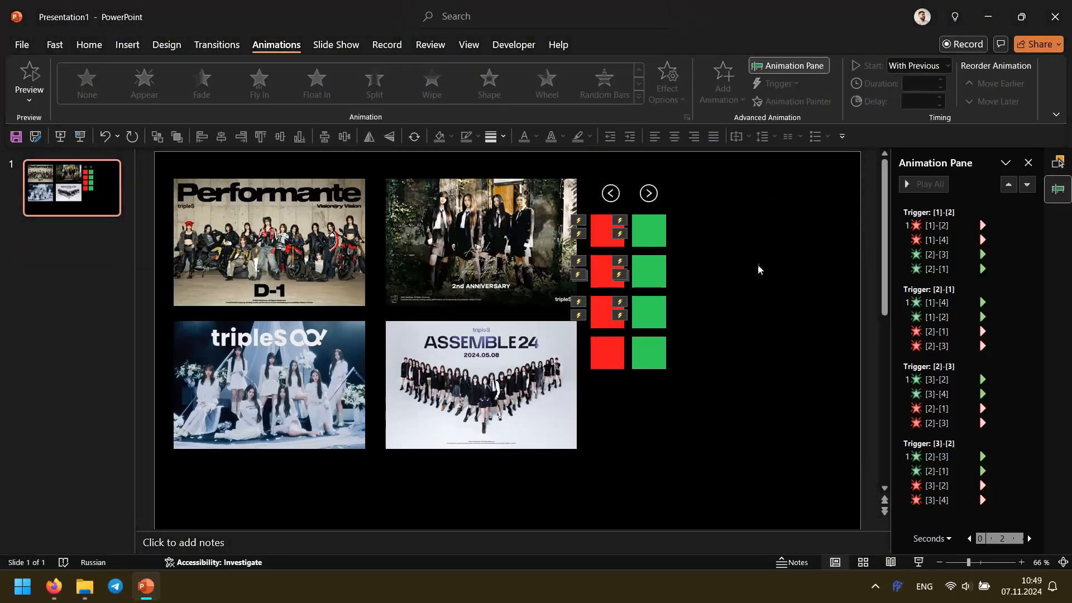
{"action": "left_click", "coordinate": [660, 324]}
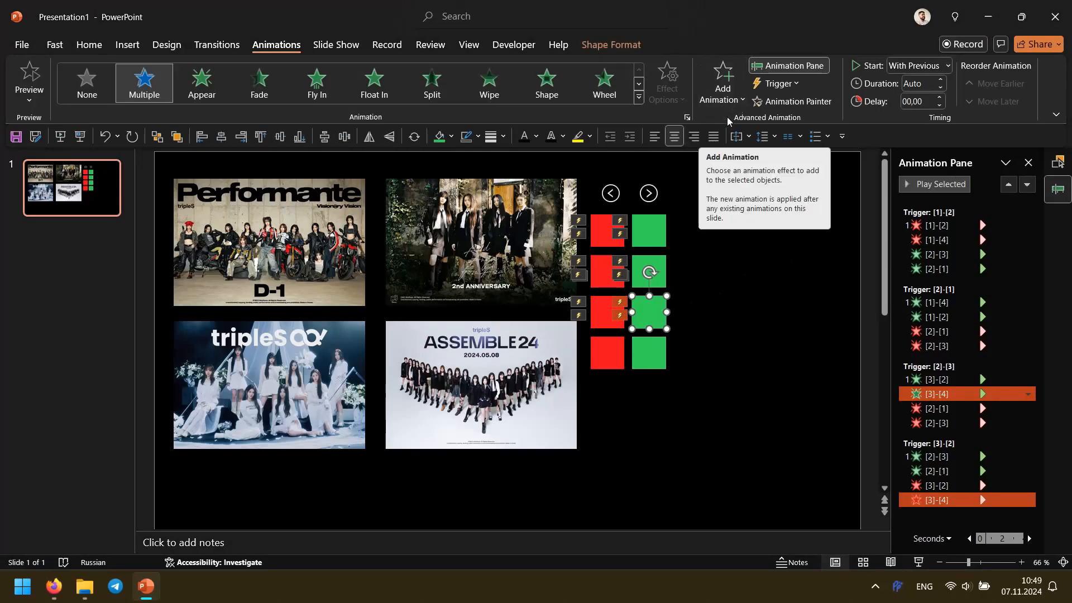
{"action": "left_click", "coordinate": [719, 101]}
{"action": "left_click", "coordinate": [691, 163]}
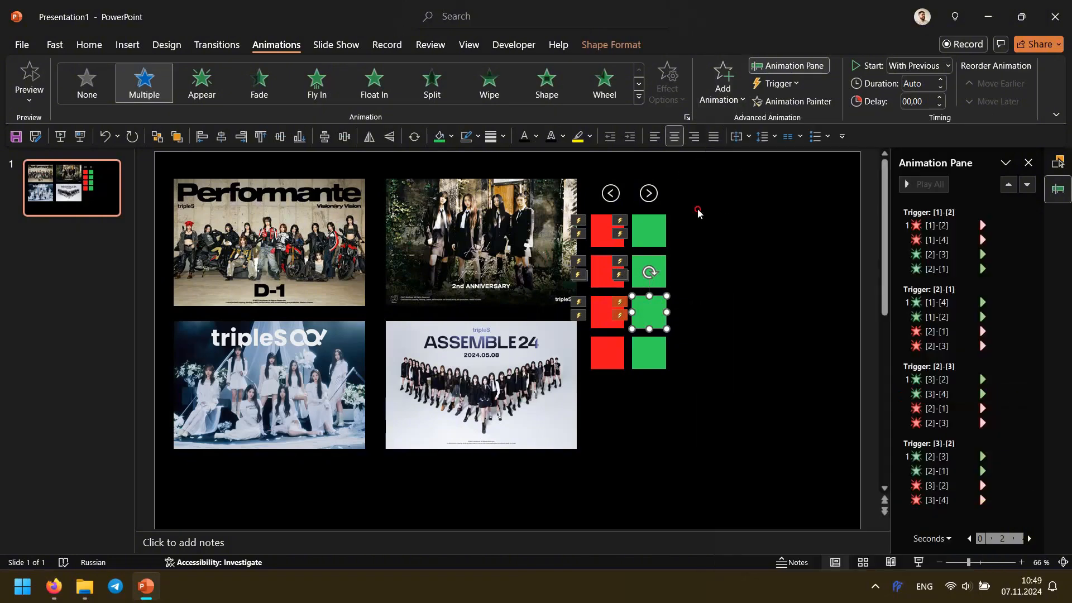
Step: Add another, untriggered Disappear exit animation to each third-row square, red [3]-[2] and green [3]-[4]
{"action": "left_click", "coordinate": [611, 310]}
{"action": "left_click", "coordinate": [715, 97]}
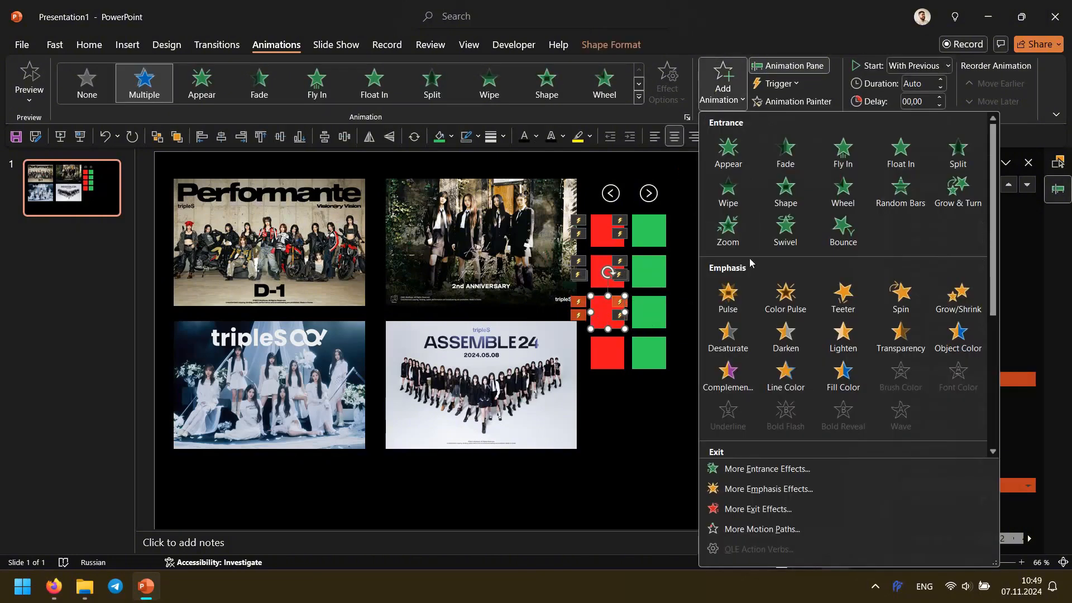
{"action": "scroll", "coordinate": [749, 258], "scroll_direction": "down", "scroll_amount": 3}
{"action": "left_click", "coordinate": [727, 360]}
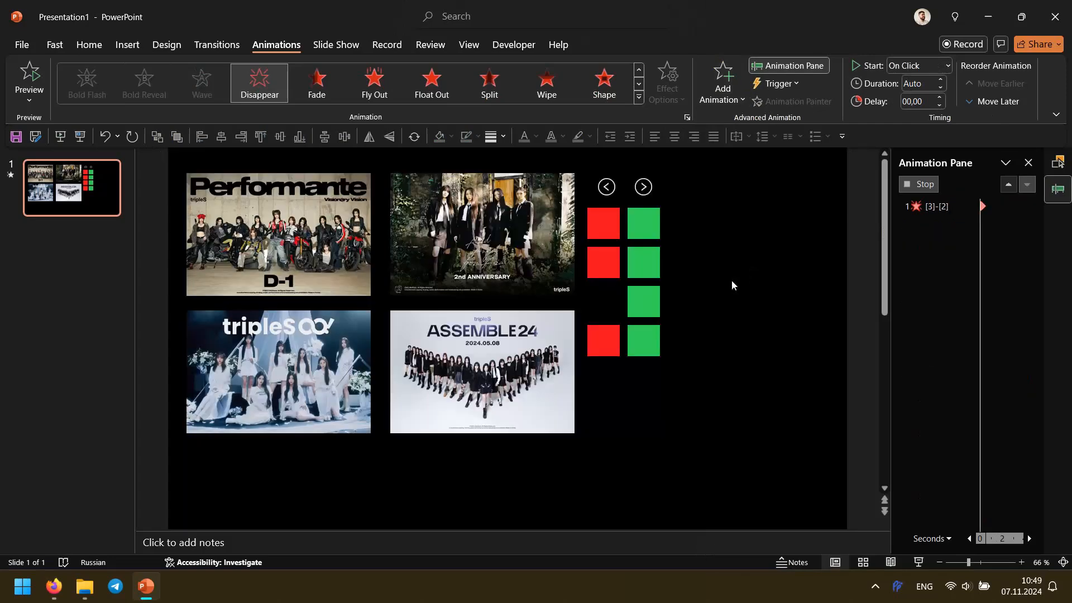
{"action": "left_click", "coordinate": [649, 313]}
{"action": "left_click", "coordinate": [723, 84]}
{"action": "scroll", "coordinate": [747, 155], "scroll_direction": "down", "scroll_amount": 3}
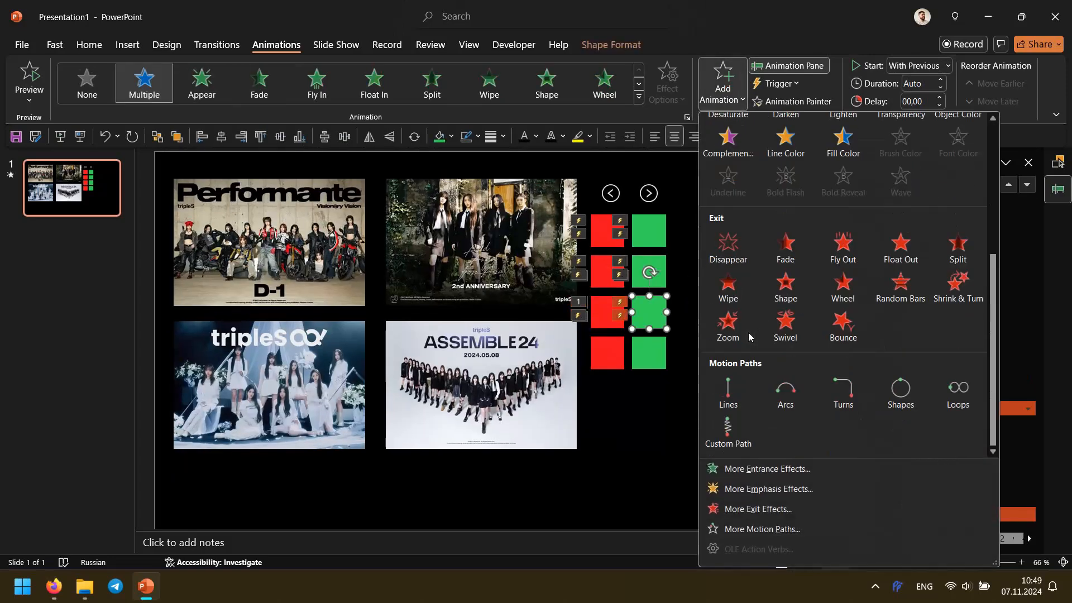
{"action": "left_click", "coordinate": [724, 247]}
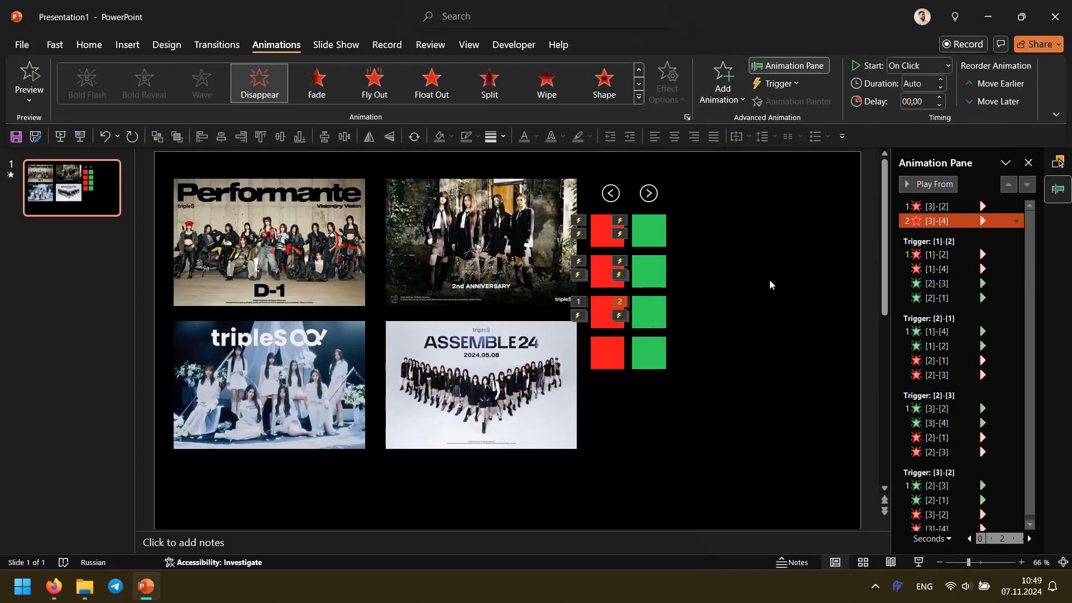
Step: Add Appear entrance animations to the fourth-row red square [4]-[3] and green square [4]-[1]
{"action": "left_click", "coordinate": [617, 349]}
{"action": "left_click", "coordinate": [722, 83]}
{"action": "left_click", "coordinate": [738, 146]}
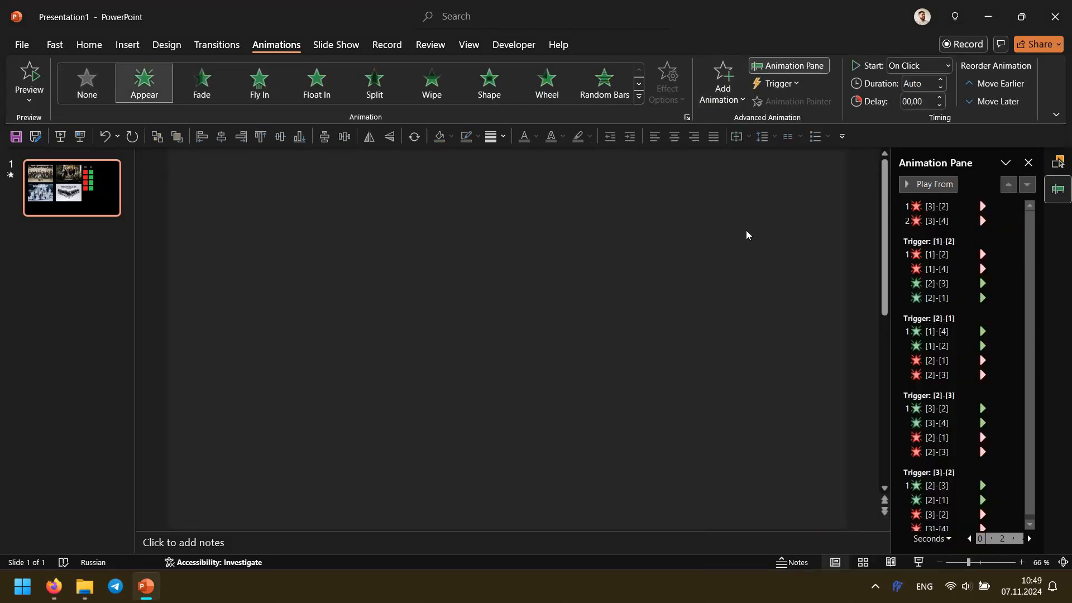
{"action": "key", "text": "Tab"}
{"action": "left_click", "coordinate": [722, 84]}
{"action": "left_click", "coordinate": [725, 146]}
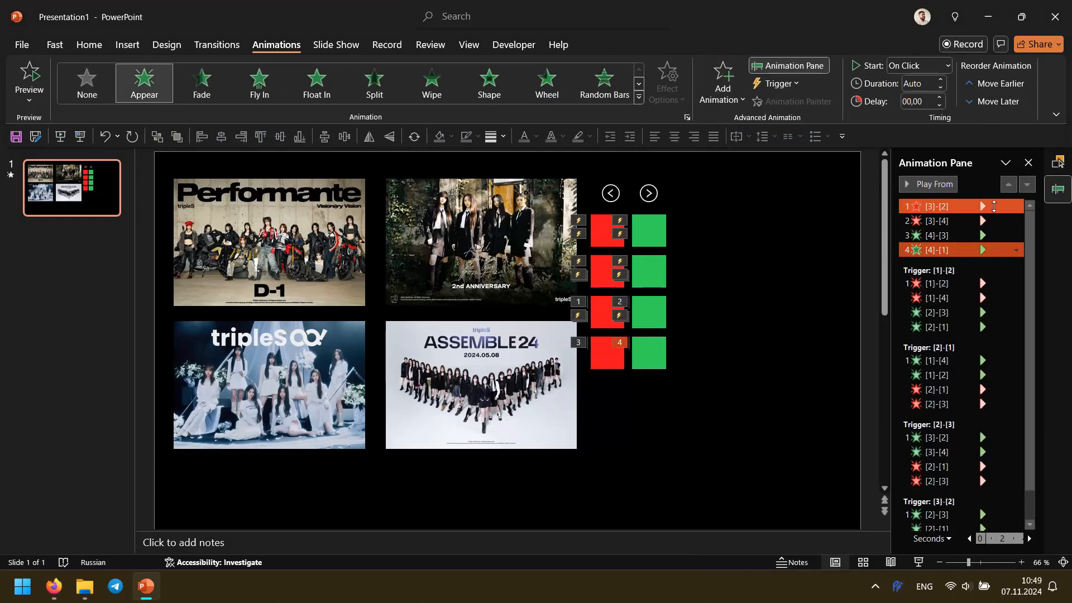
Step: Set the four untriggered animations, [3]-[2], [3]-[4], [4]-[3] and [4]-[1], to start With Previous and trigger on click of [3]-[4]
{"action": "left_click", "coordinate": [949, 206], "text": "shift"}
{"action": "left_click", "coordinate": [1015, 206]}
{"action": "left_click", "coordinate": [1000, 245]}
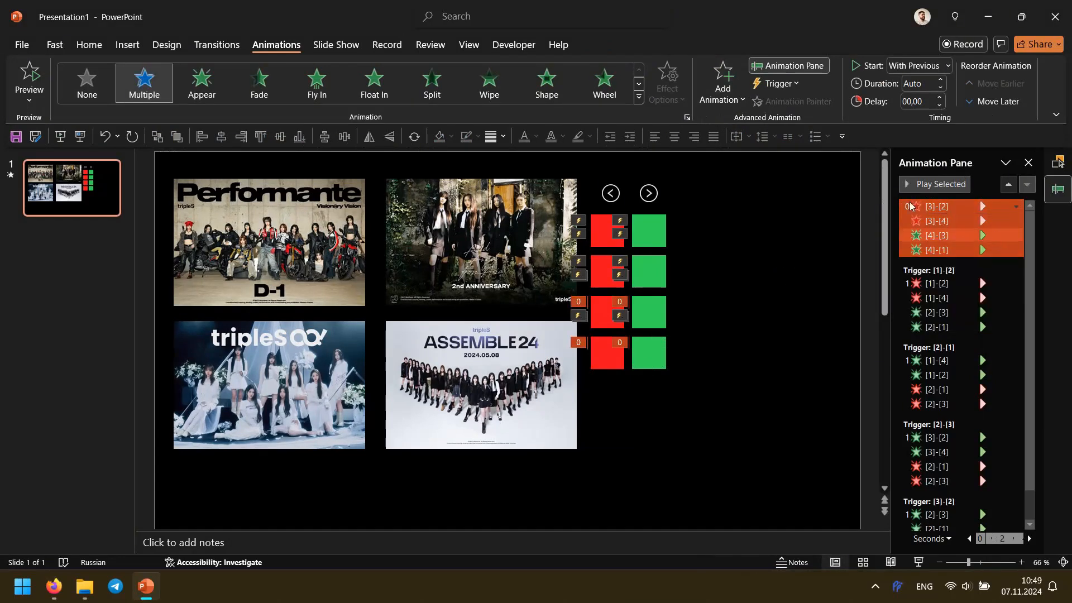
{"action": "left_click", "coordinate": [778, 84]}
{"action": "mouse_move", "coordinate": [813, 100]}
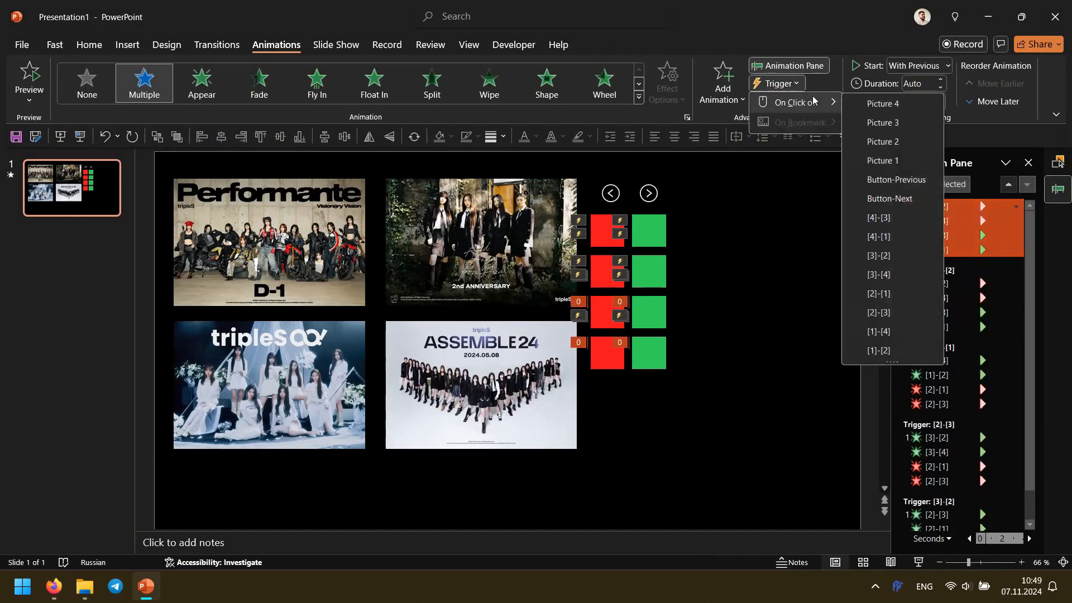
{"action": "left_click", "coordinate": [919, 278]}
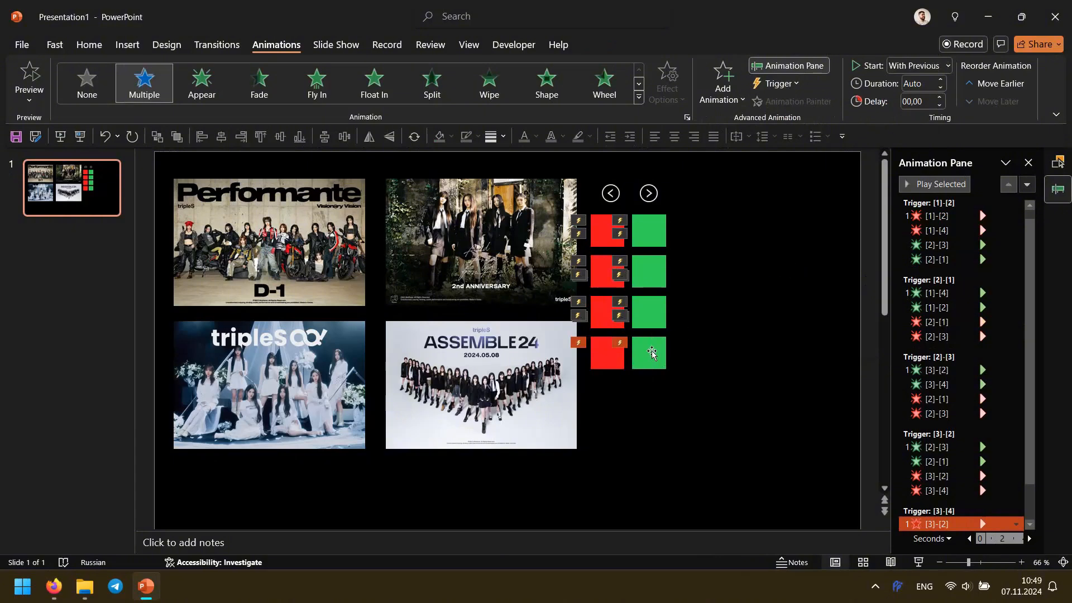
Step: Add an untriggered Disappear exit animation to each fourth-row square, red [4]-[3] and green [4]-[1]
{"action": "left_click", "coordinate": [607, 354]}
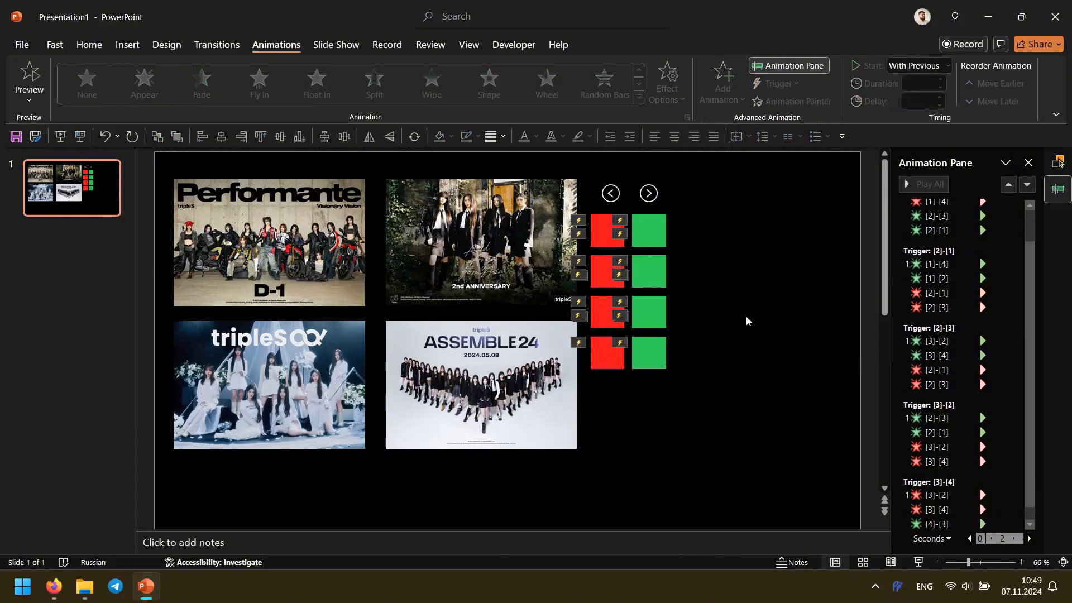
{"action": "left_click", "coordinate": [722, 83]}
{"action": "scroll", "coordinate": [726, 286], "scroll_direction": "down", "scroll_amount": 4}
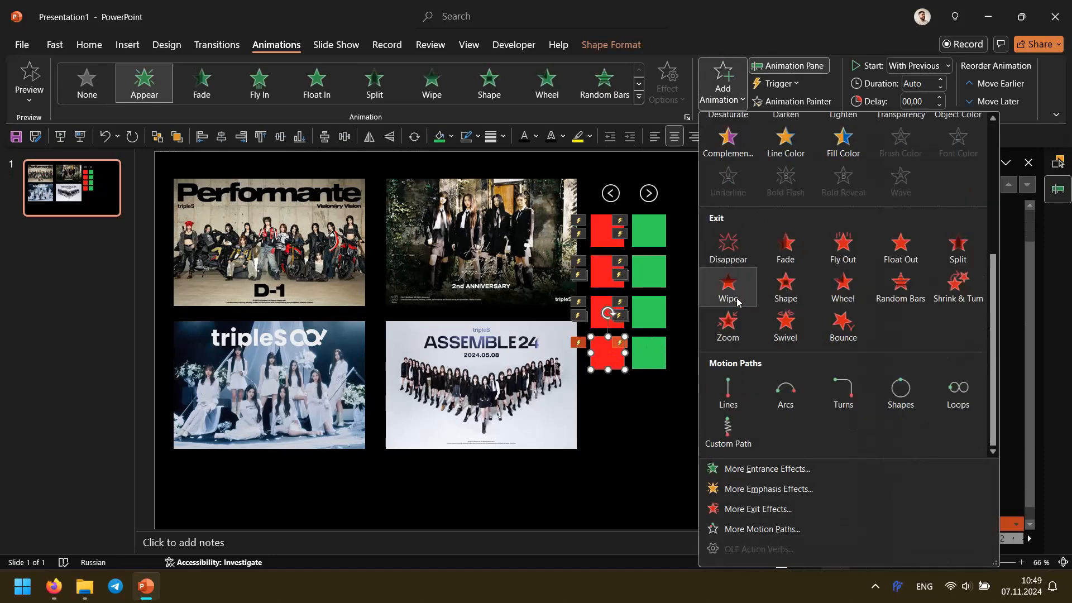
{"action": "left_click", "coordinate": [733, 255]}
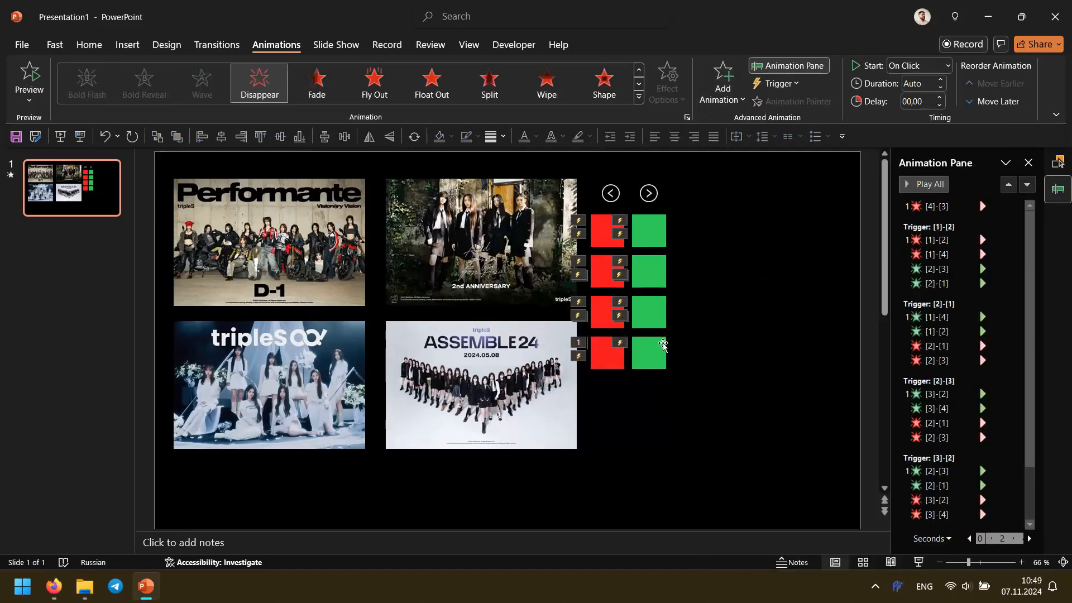
{"action": "left_click", "coordinate": [648, 352]}
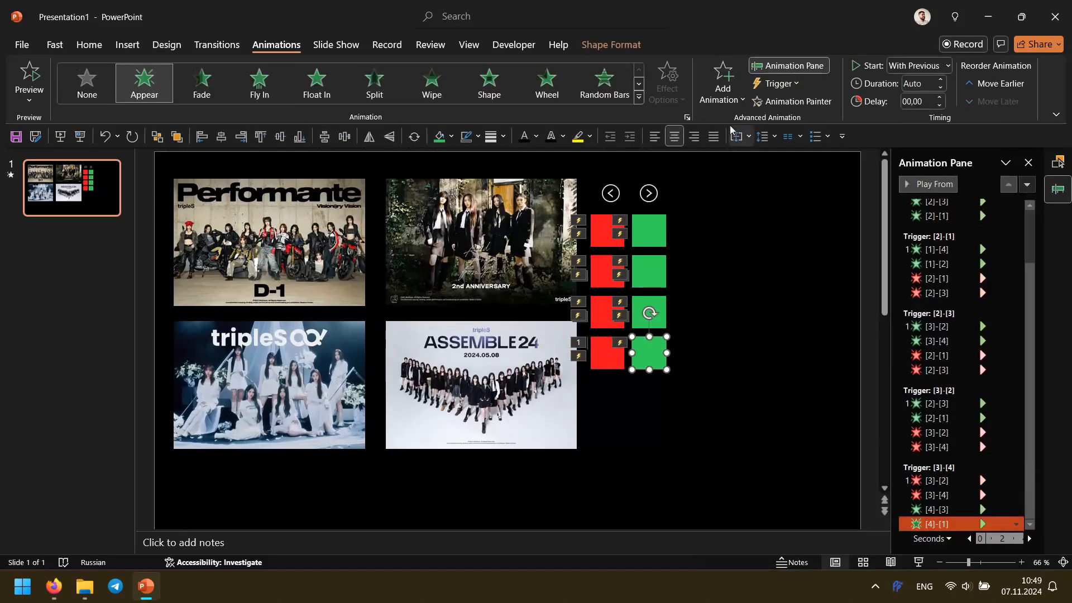
{"action": "left_click", "coordinate": [722, 84]}
{"action": "scroll", "coordinate": [745, 312], "scroll_direction": "down", "scroll_amount": 3}
{"action": "left_click", "coordinate": [728, 363]}
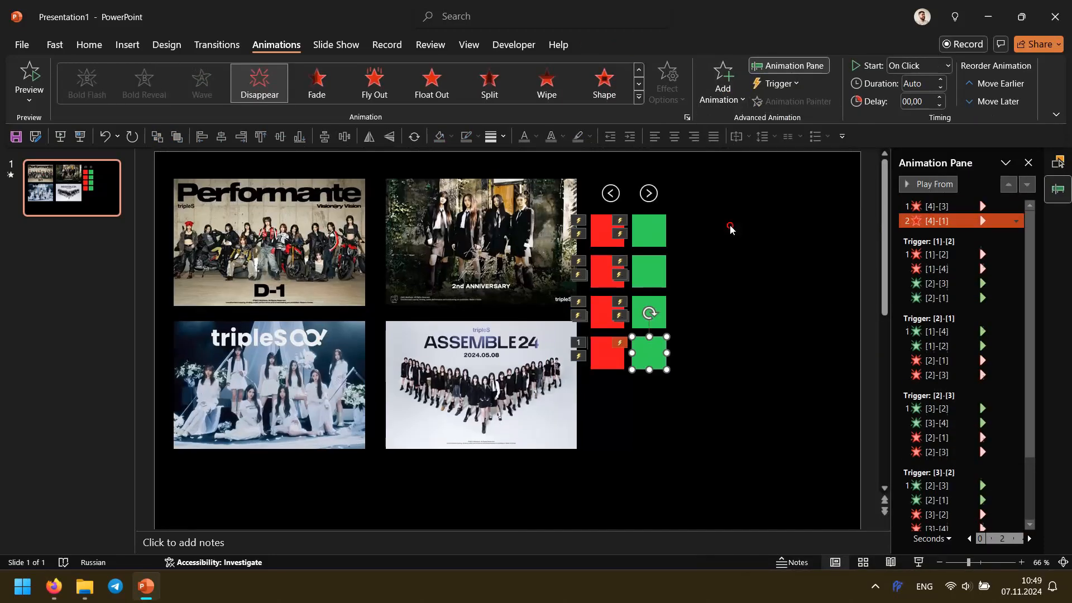
{"action": "left_click", "coordinate": [729, 229]}
Step: Add another Appear entrance animation to each third-row square, red [3]-[2] and green [3]-[4]
{"action": "left_click", "coordinate": [605, 314]}
{"action": "left_click", "coordinate": [723, 83]}
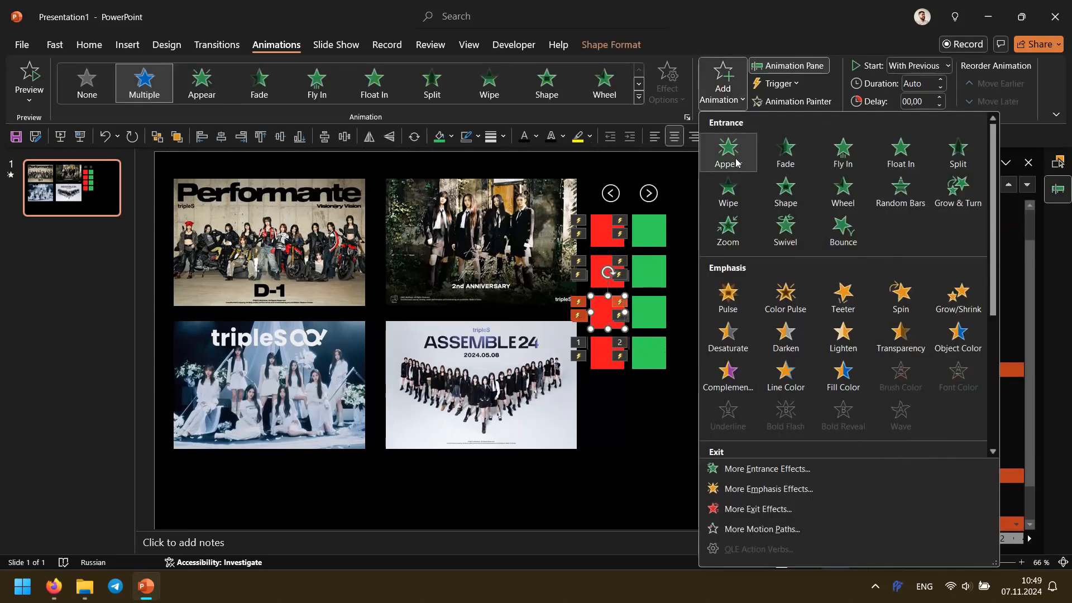
{"action": "left_click", "coordinate": [723, 150]}
{"action": "left_click", "coordinate": [648, 312]}
{"action": "left_click", "coordinate": [722, 83]}
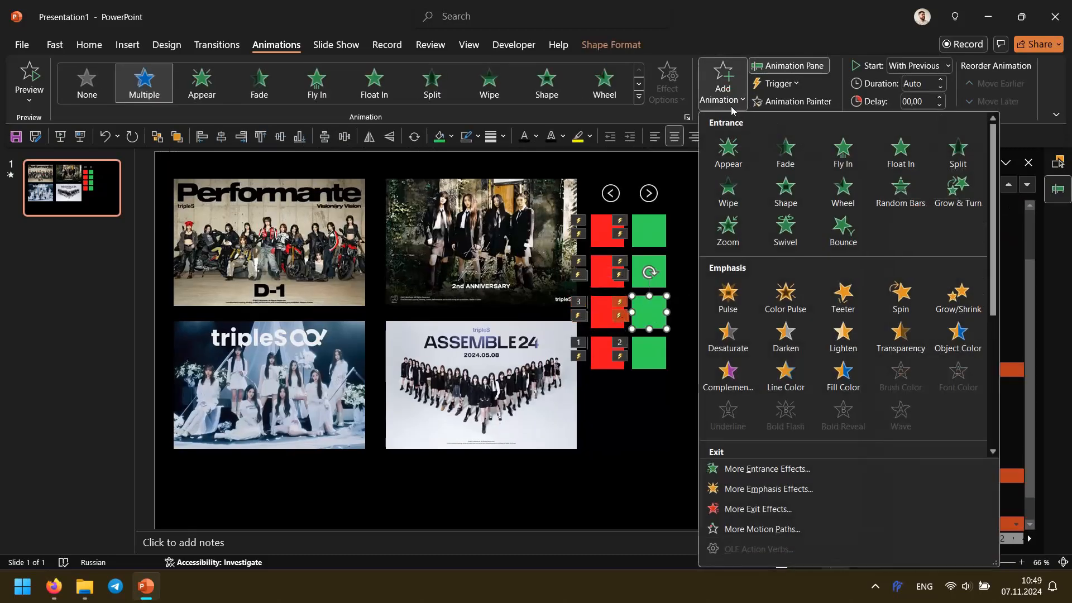
{"action": "left_click", "coordinate": [723, 149]}
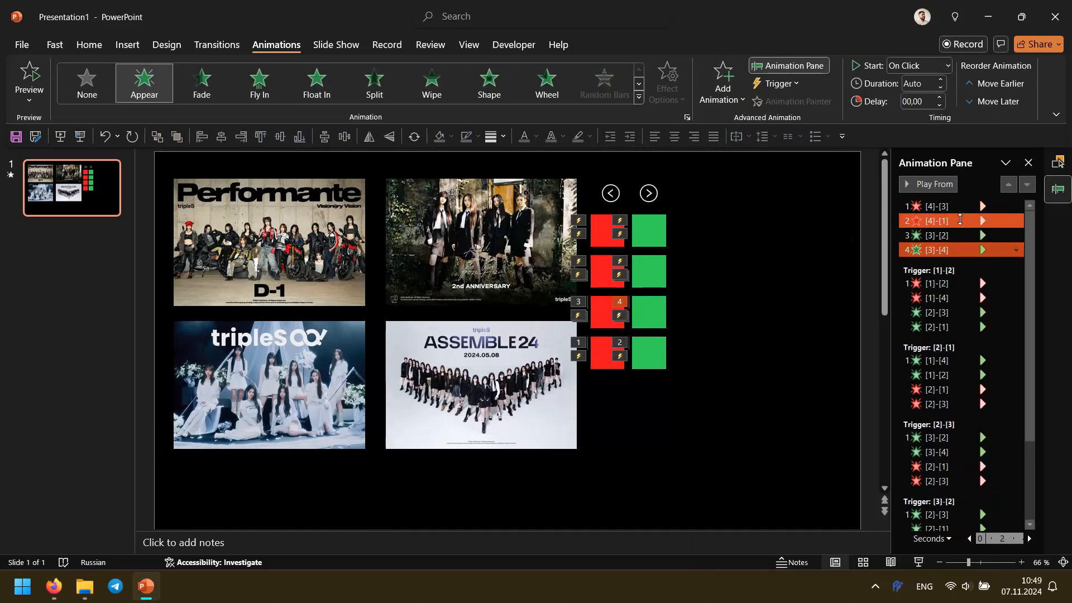
Step: Set the untriggered [4]-[3], [4]-[1], [3]-[2] and [3]-[4] animations to start With Previous and trigger on click of [4]-[3]
{"action": "left_click", "coordinate": [965, 207], "text": "shift"}
{"action": "left_click", "coordinate": [1017, 205]}
{"action": "left_click", "coordinate": [951, 238]}
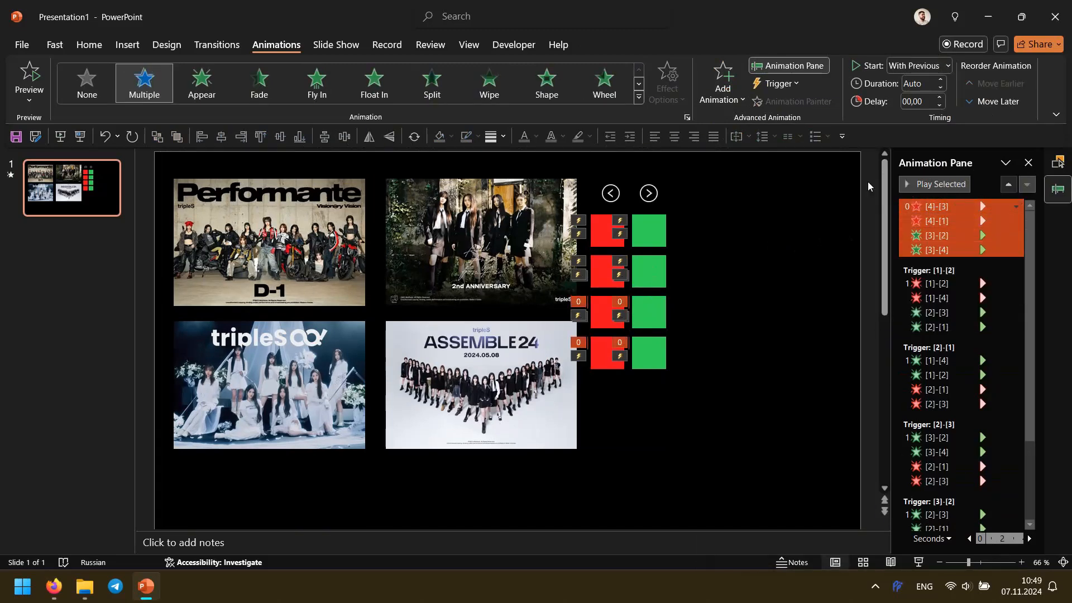
{"action": "left_click", "coordinate": [776, 83]}
{"action": "mouse_move", "coordinate": [820, 102]}
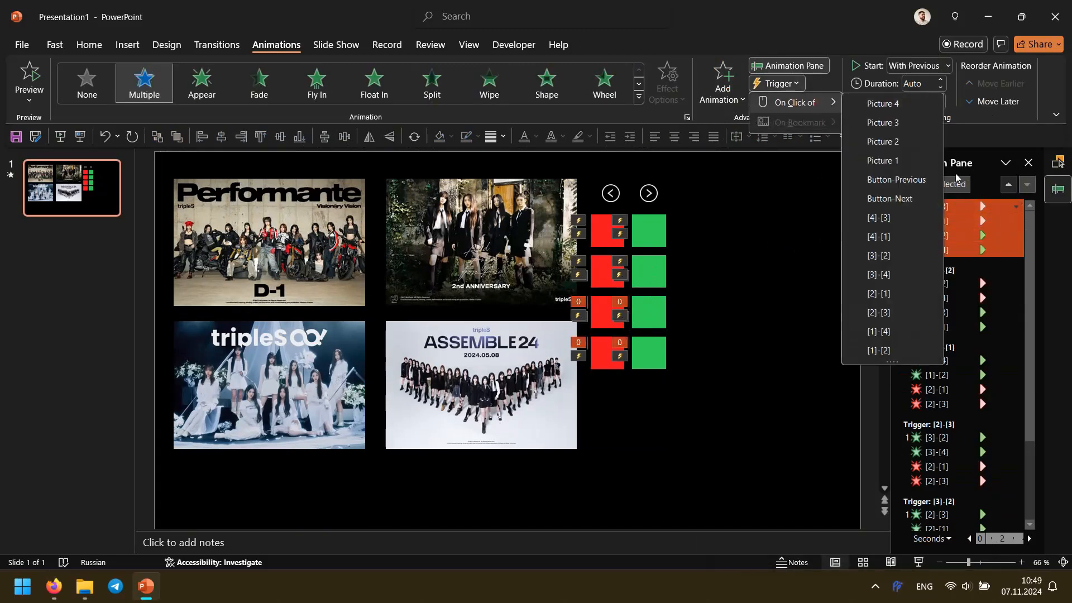
{"action": "left_click", "coordinate": [893, 218]}
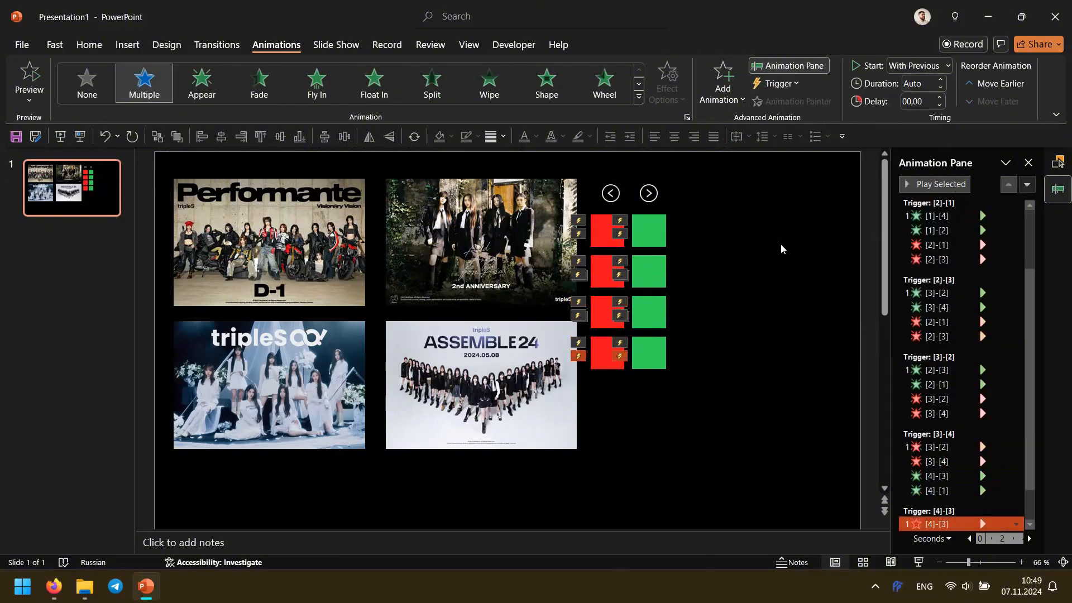
{"action": "left_click", "coordinate": [781, 245]}
Step: Test the red and green squares in the slide show, stepping forward and back through the four rows
{"action": "left_click", "coordinate": [83, 137]}
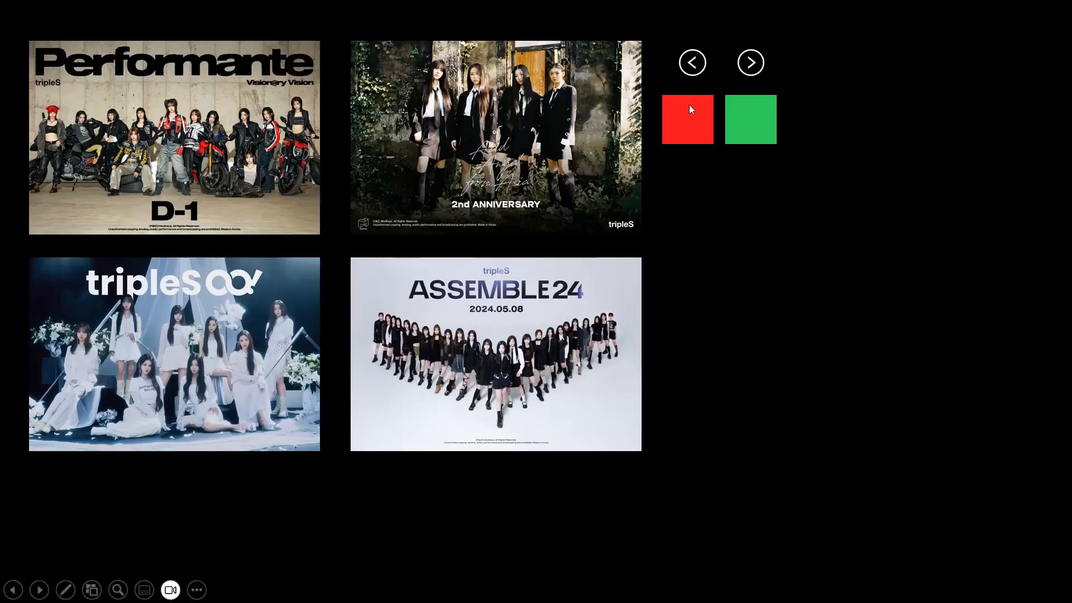
{"action": "left_click", "coordinate": [755, 114]}
{"action": "left_click", "coordinate": [741, 173]}
{"action": "left_click", "coordinate": [751, 234]}
{"action": "left_click", "coordinate": [695, 305]}
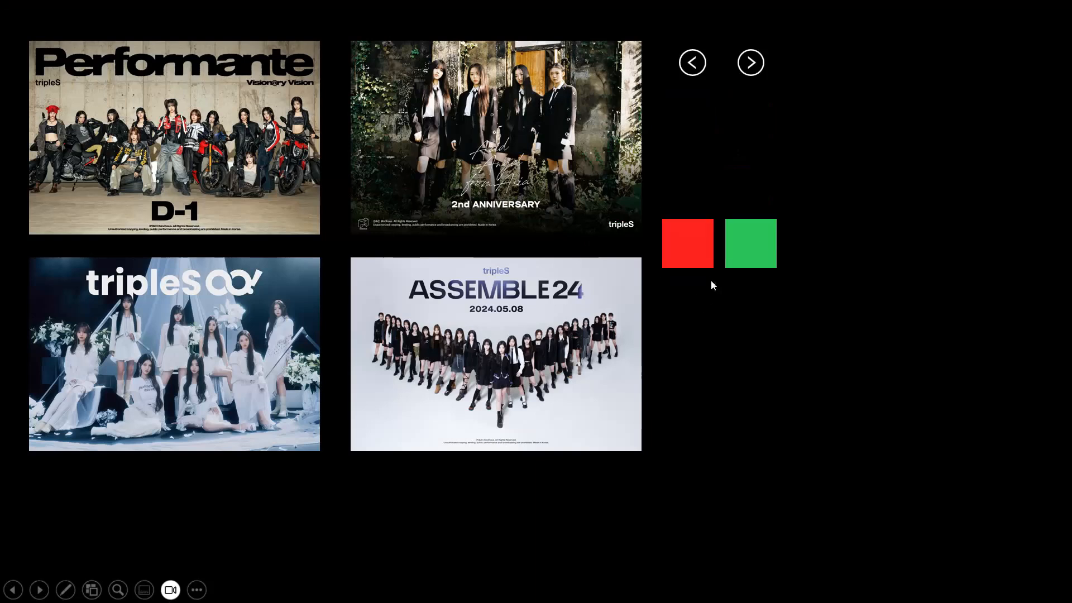
{"action": "left_click", "coordinate": [687, 240]}
{"action": "left_click", "coordinate": [687, 188]}
{"action": "left_click", "coordinate": [751, 124]}
{"action": "left_click", "coordinate": [757, 188]}
{"action": "left_click", "coordinate": [750, 248]}
{"action": "left_click", "coordinate": [698, 297]}
{"action": "left_click", "coordinate": [705, 236]}
{"action": "left_click", "coordinate": [705, 193]}
{"action": "left_click", "coordinate": [756, 132]}
{"action": "left_click", "coordinate": [756, 201]}
{"action": "left_click", "coordinate": [694, 245]}
{"action": "left_click", "coordinate": [767, 188]}
{"action": "left_click", "coordinate": [691, 239]}
{"action": "left_click", "coordinate": [692, 191]}
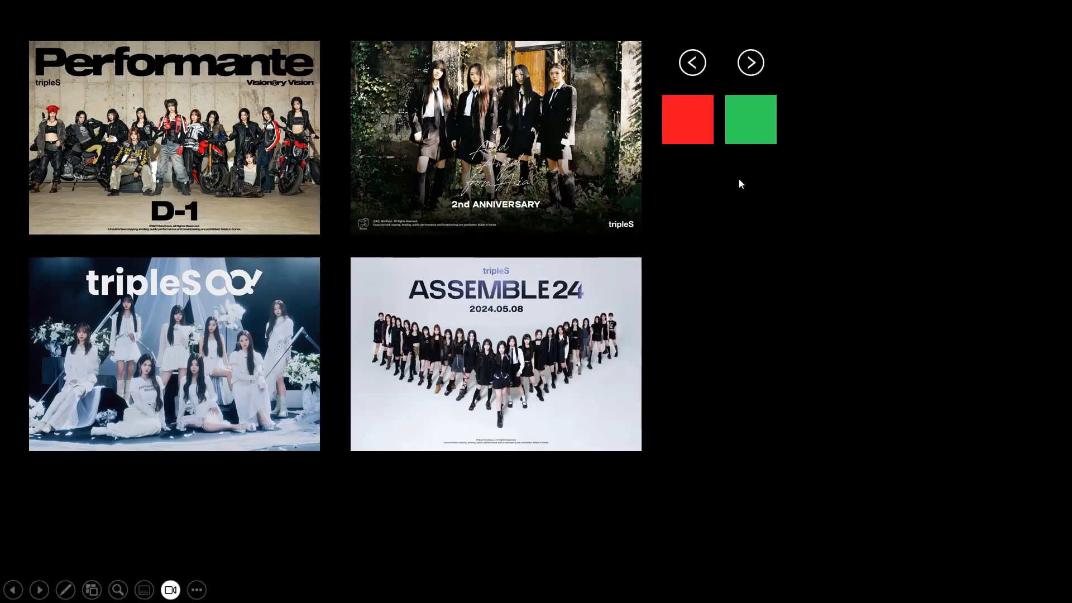
{"action": "left_click", "coordinate": [755, 131]}
{"action": "left_click", "coordinate": [748, 196]}
{"action": "key", "text": "Escape"}
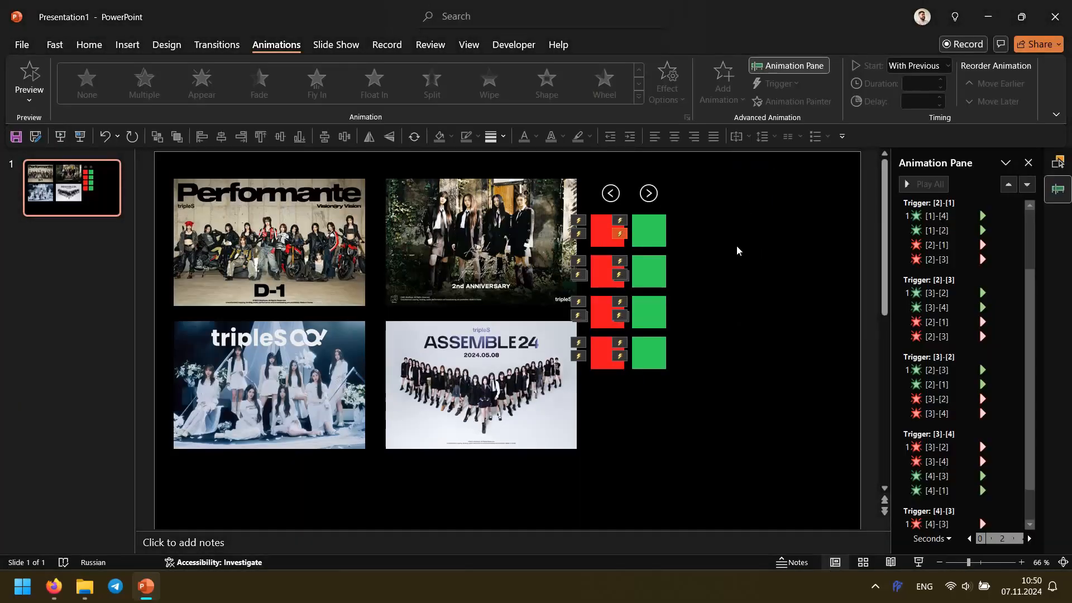
Step: Add a second Disappear exit animation, without a trigger, to the fourth-row red square [4]-[3] and green square [4]-[1]
{"action": "left_click", "coordinate": [605, 347]}
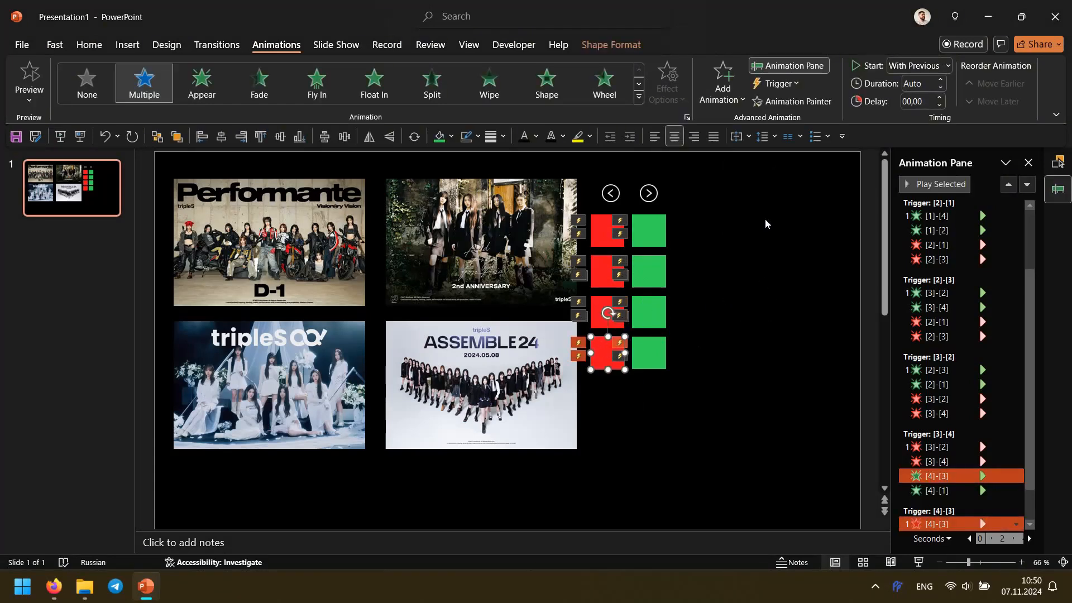
{"action": "left_click", "coordinate": [651, 354]}
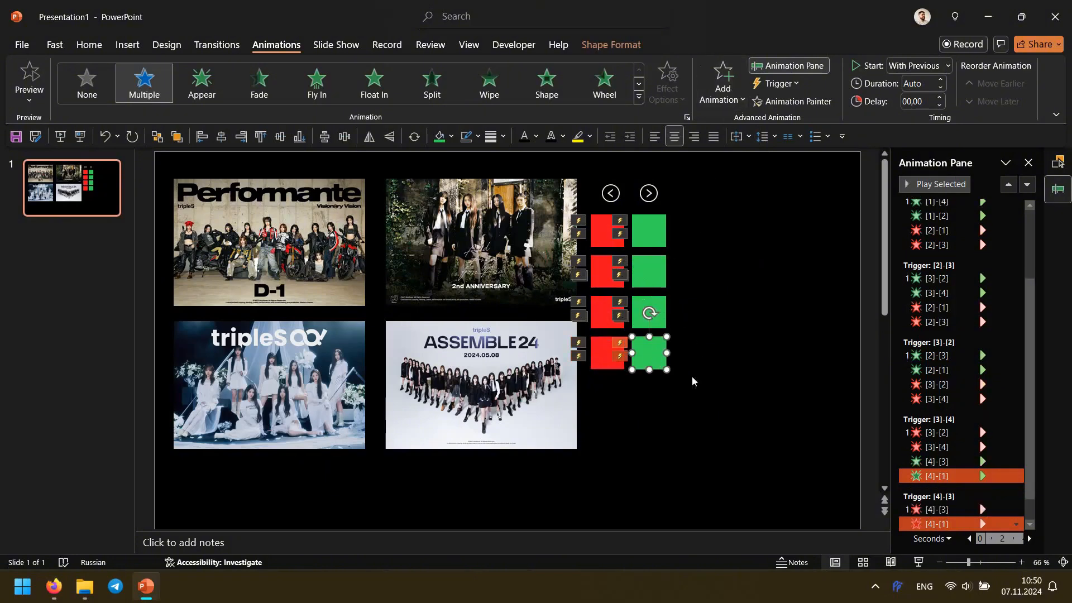
{"action": "left_click", "coordinate": [611, 351]}
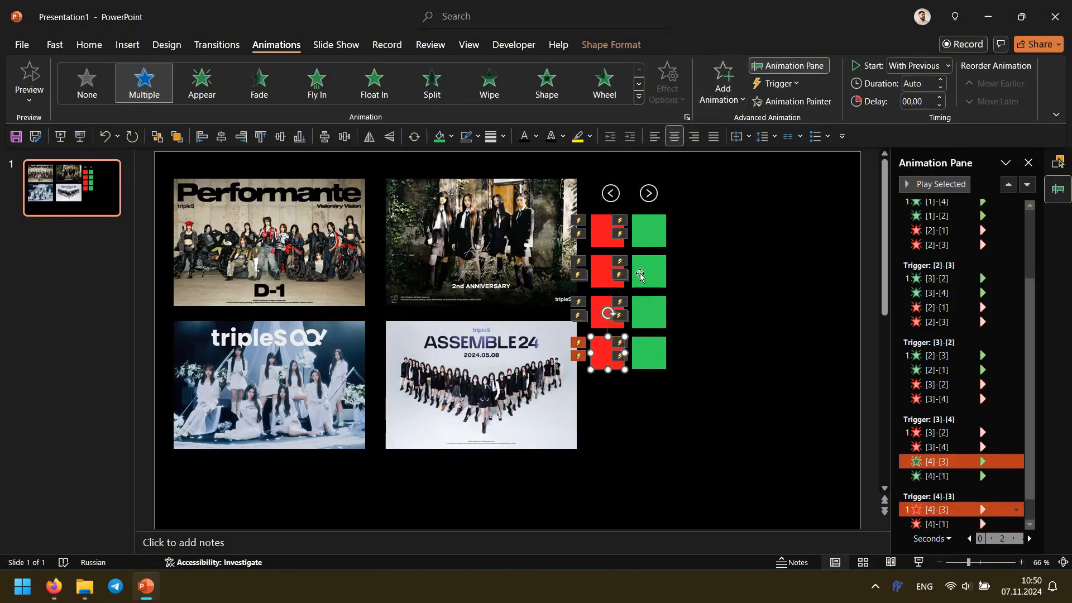
{"action": "left_click", "coordinate": [723, 84]}
{"action": "scroll", "coordinate": [737, 311], "scroll_direction": "down", "scroll_amount": 2}
{"action": "left_click", "coordinate": [728, 354]}
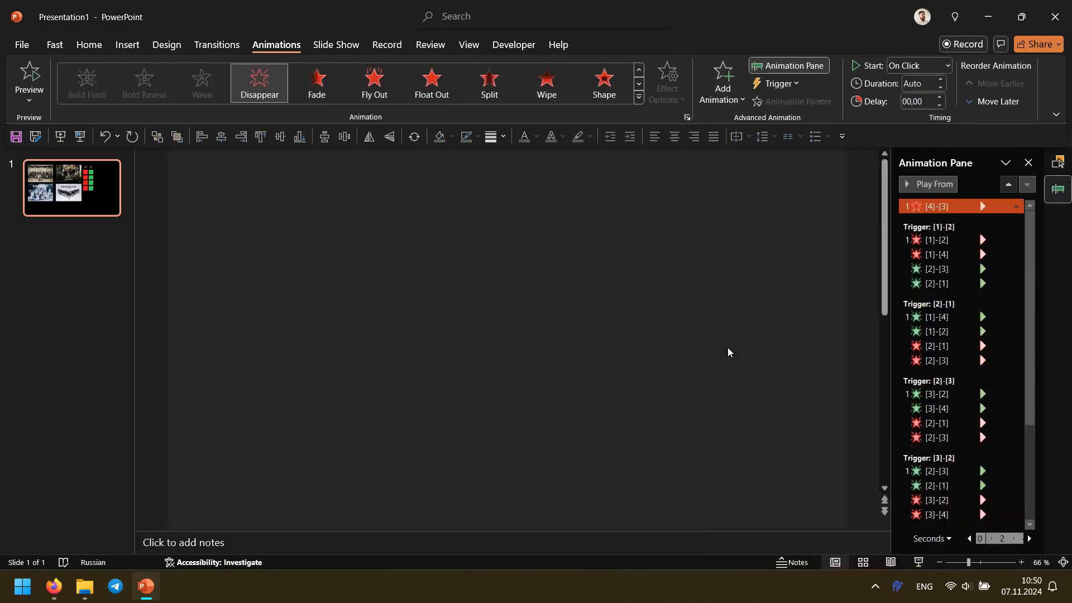
{"action": "left_click", "coordinate": [643, 339]}
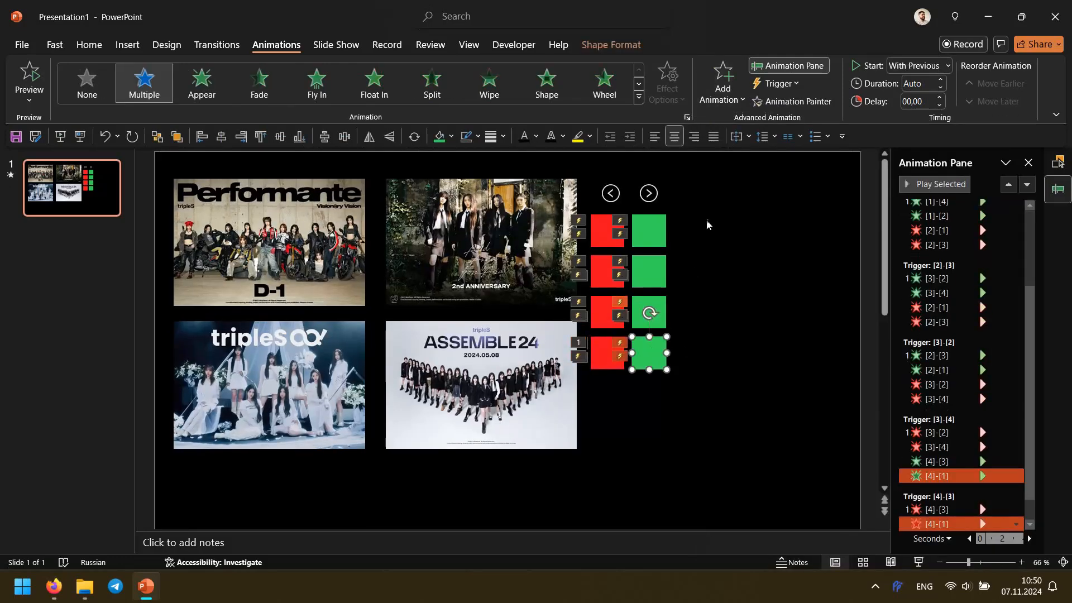
{"action": "left_click", "coordinate": [723, 84]}
{"action": "scroll", "coordinate": [740, 252], "scroll_direction": "down", "scroll_amount": 2}
{"action": "left_click", "coordinate": [740, 252]}
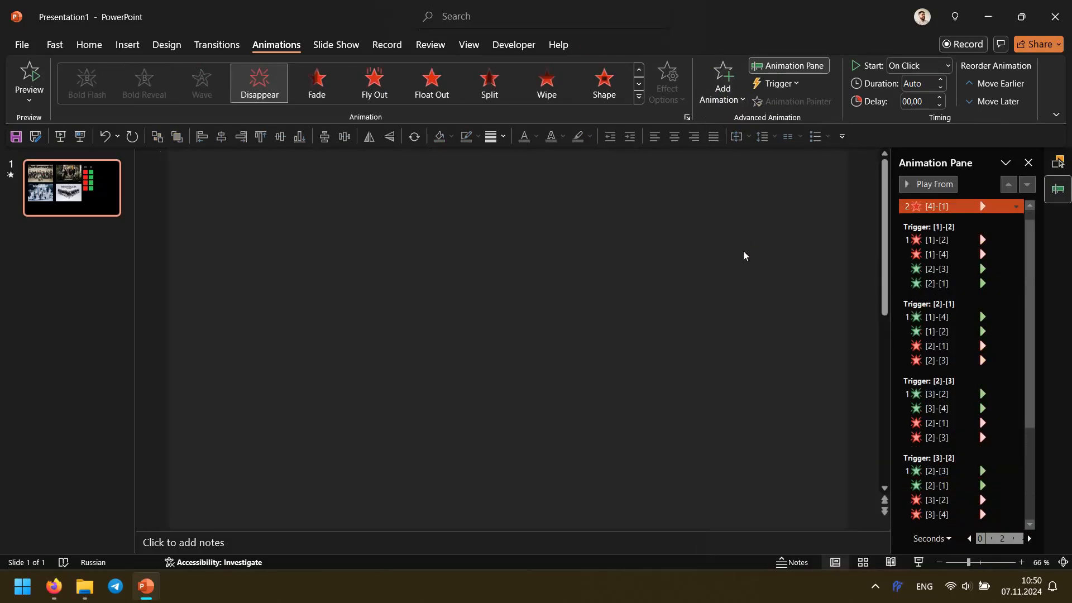
Step: Add another Appear entrance animation to each first-row square, red [1]-[4] and green [1]-[2]
{"action": "left_click", "coordinate": [614, 220]}
{"action": "left_click", "coordinate": [723, 84]}
{"action": "left_click", "coordinate": [725, 151]}
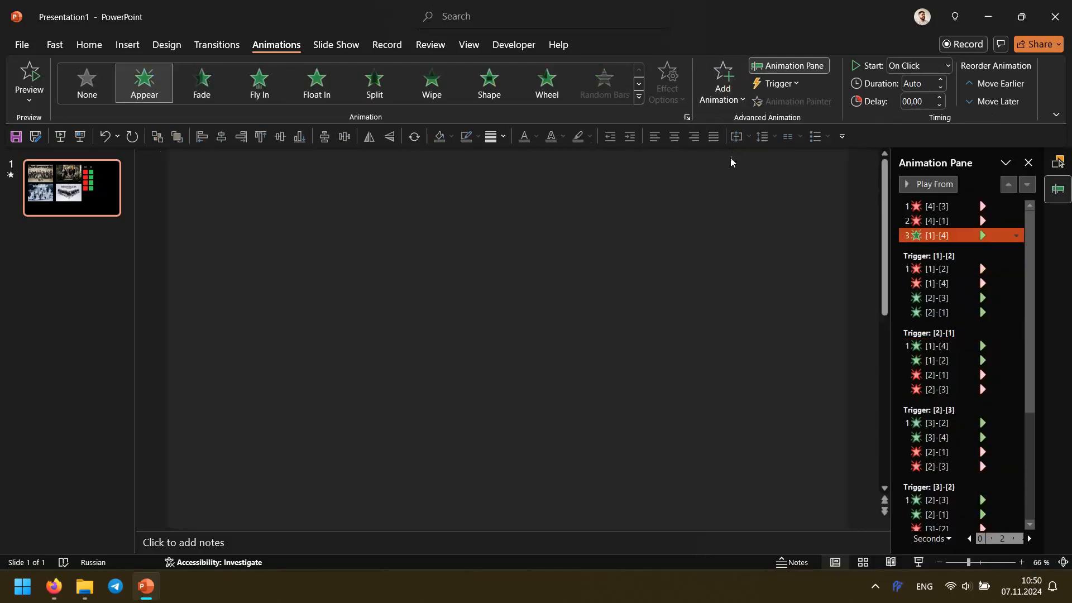
{"action": "left_click", "coordinate": [653, 226]}
{"action": "left_click", "coordinate": [722, 84]}
{"action": "left_click", "coordinate": [726, 152]}
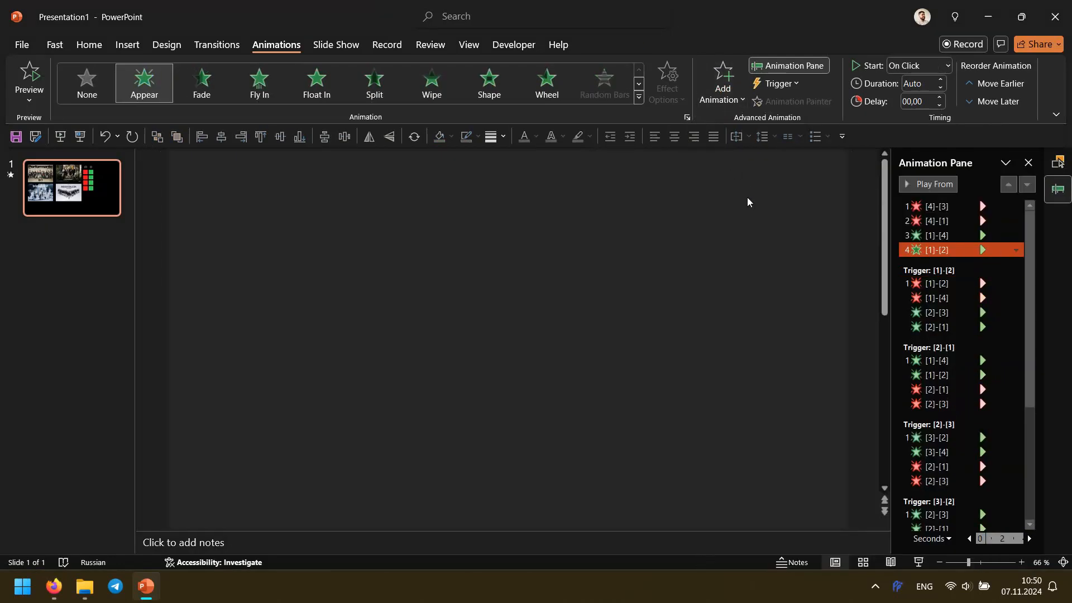
Step: Set the untriggered [4]-[3], [4]-[1], [1]-[4] and [1]-[2] animations to start With Previous and trigger on click of [4]-[1]
{"action": "left_click", "coordinate": [970, 207], "text": "shift"}
{"action": "left_click", "coordinate": [1016, 206]}
{"action": "left_click", "coordinate": [987, 240]}
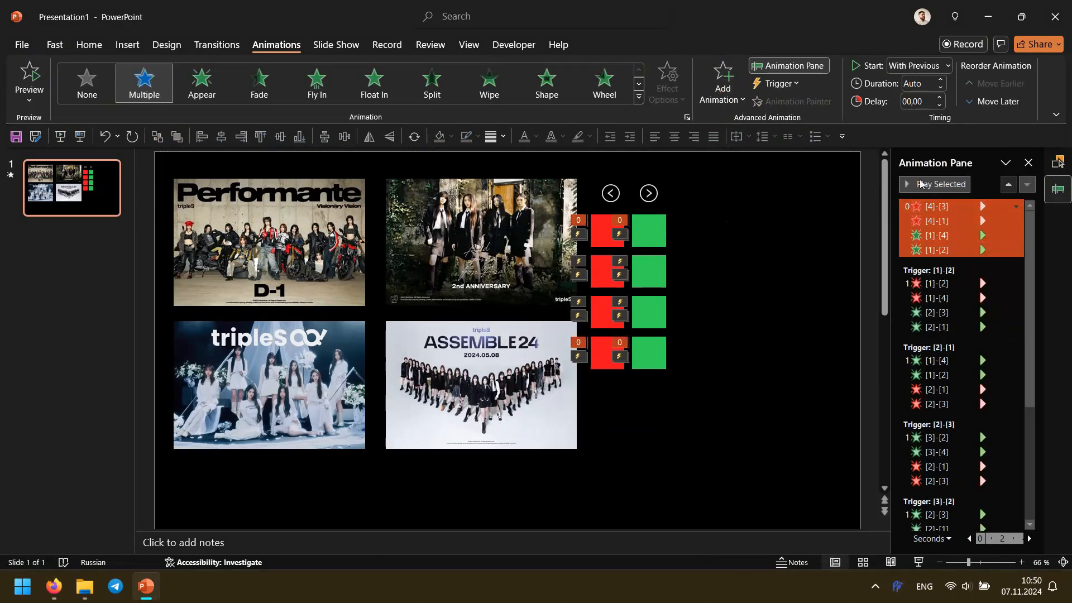
{"action": "mouse_move", "coordinate": [804, 102]}
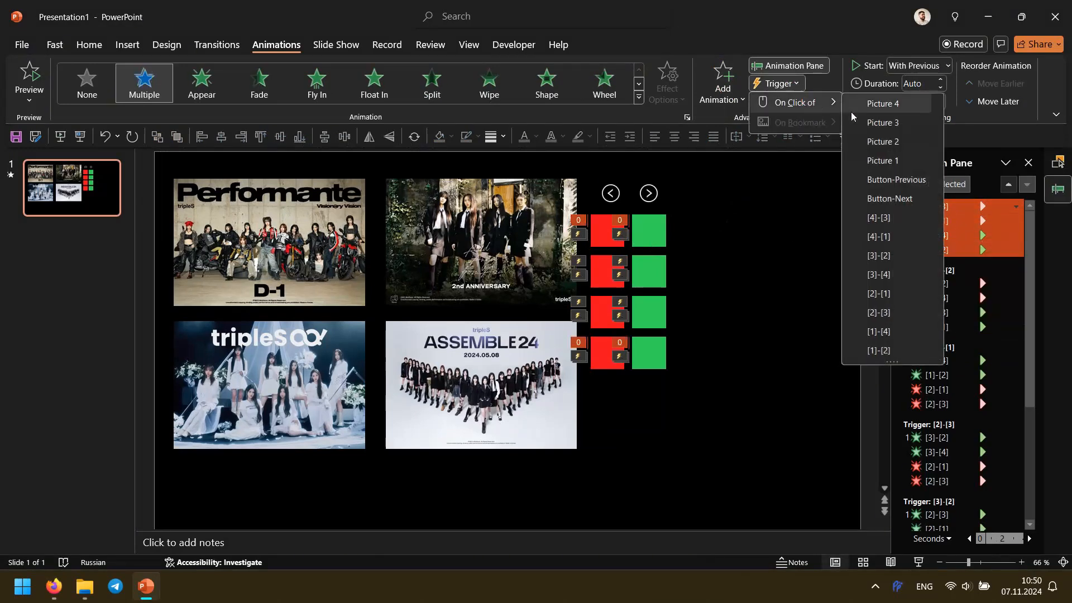
{"action": "left_click", "coordinate": [909, 237]}
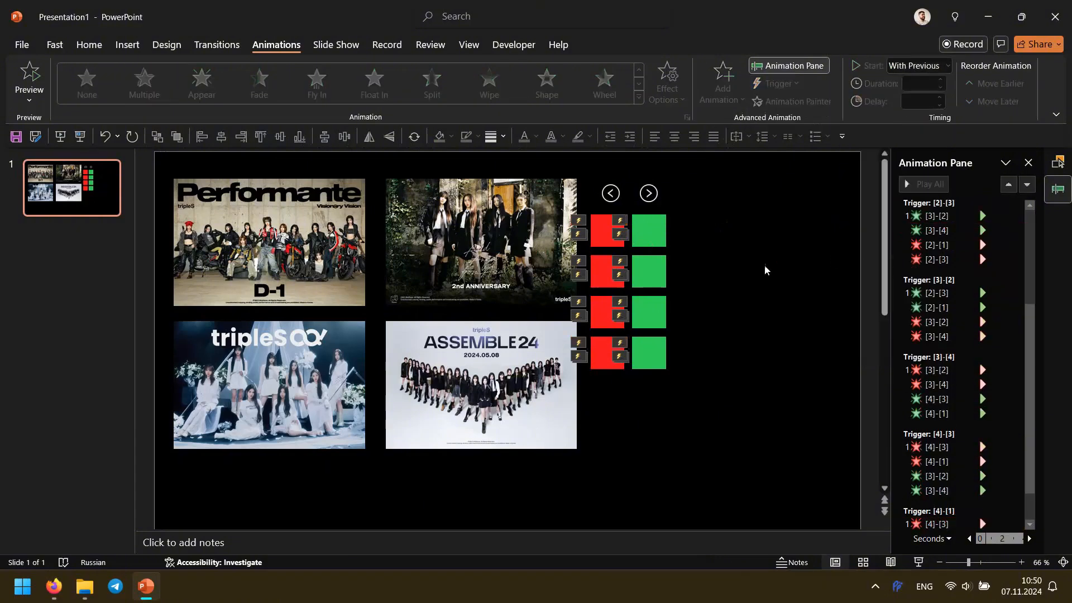
Step: Add another, untriggered Disappear exit animation to each first-row square, red [1]-[4] and green [1]-[2]
{"action": "left_click", "coordinate": [600, 231]}
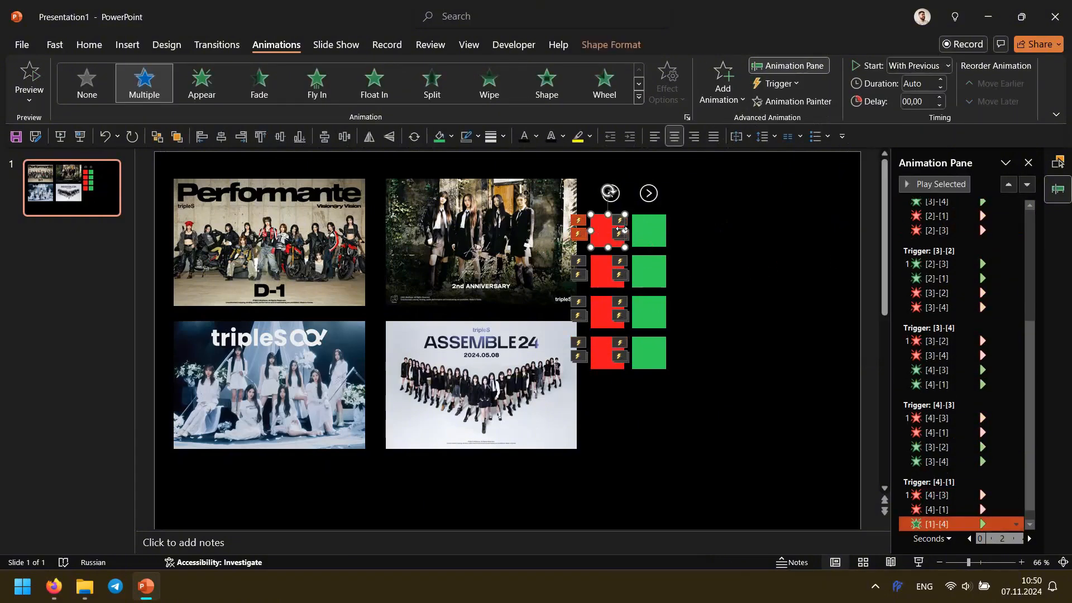
{"action": "left_click", "coordinate": [723, 81]}
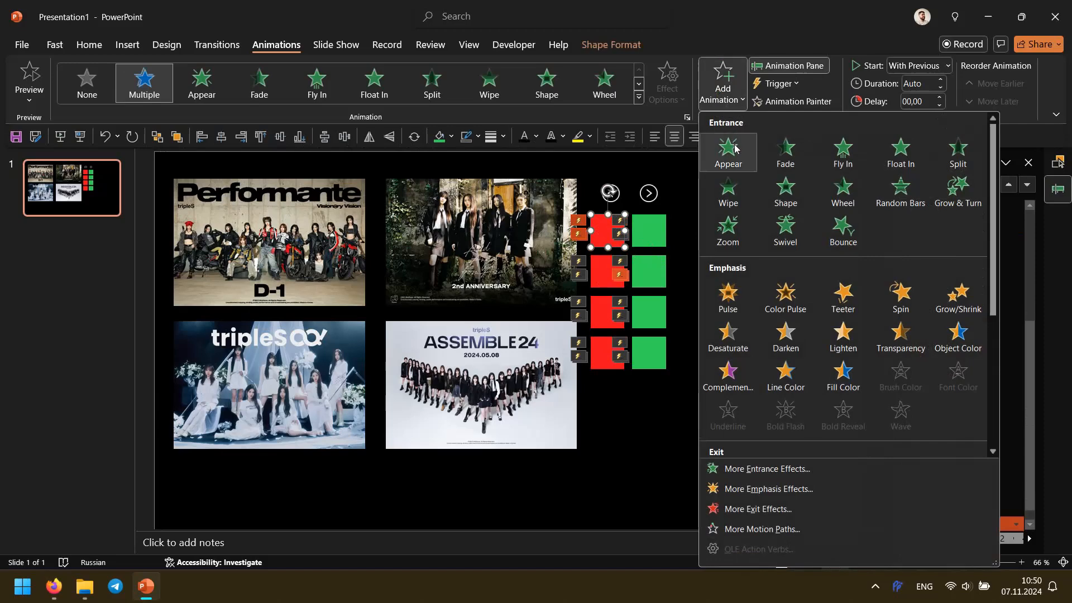
{"action": "scroll", "coordinate": [746, 288], "scroll_direction": "down", "scroll_amount": 3}
{"action": "left_click", "coordinate": [728, 360]}
{"action": "left_click", "coordinate": [648, 230]}
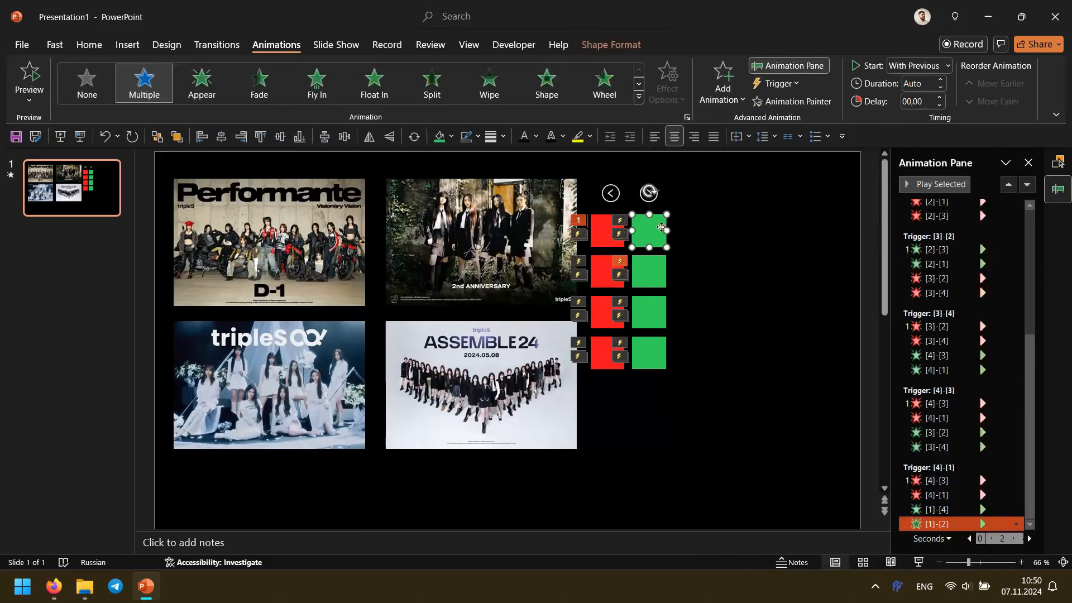
{"action": "left_click", "coordinate": [723, 81]}
{"action": "scroll", "coordinate": [749, 307], "scroll_direction": "down", "scroll_amount": 3}
{"action": "left_click", "coordinate": [728, 360]}
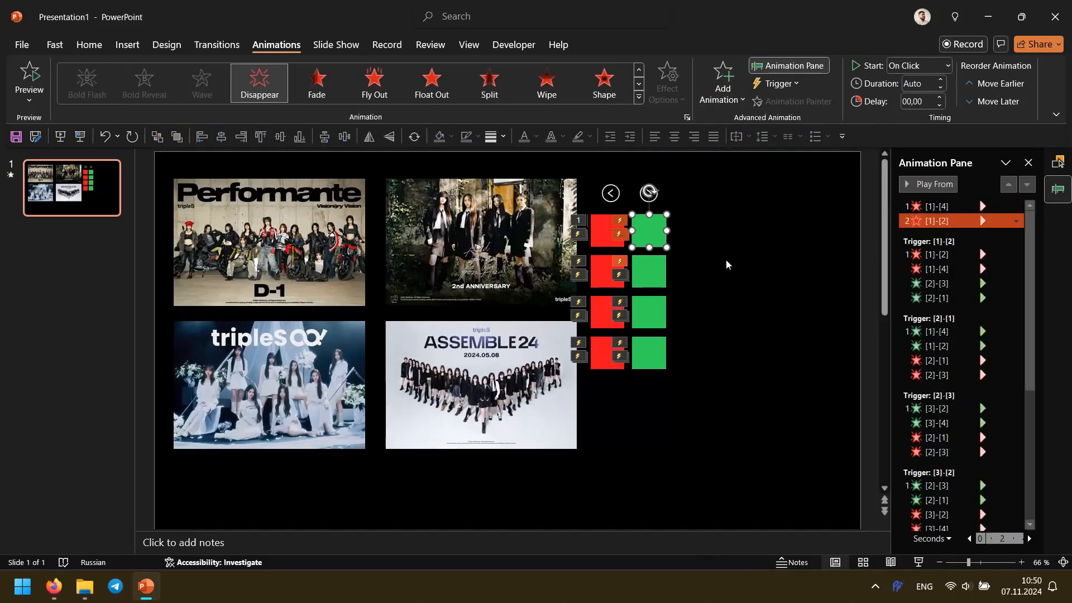
Step: Add another, untriggered Appear entrance animation to each fourth-row square, red [4]-[3] and green [4]-[1]
{"action": "left_click", "coordinate": [608, 353]}
{"action": "left_click", "coordinate": [705, 86]}
{"action": "left_click", "coordinate": [726, 144]}
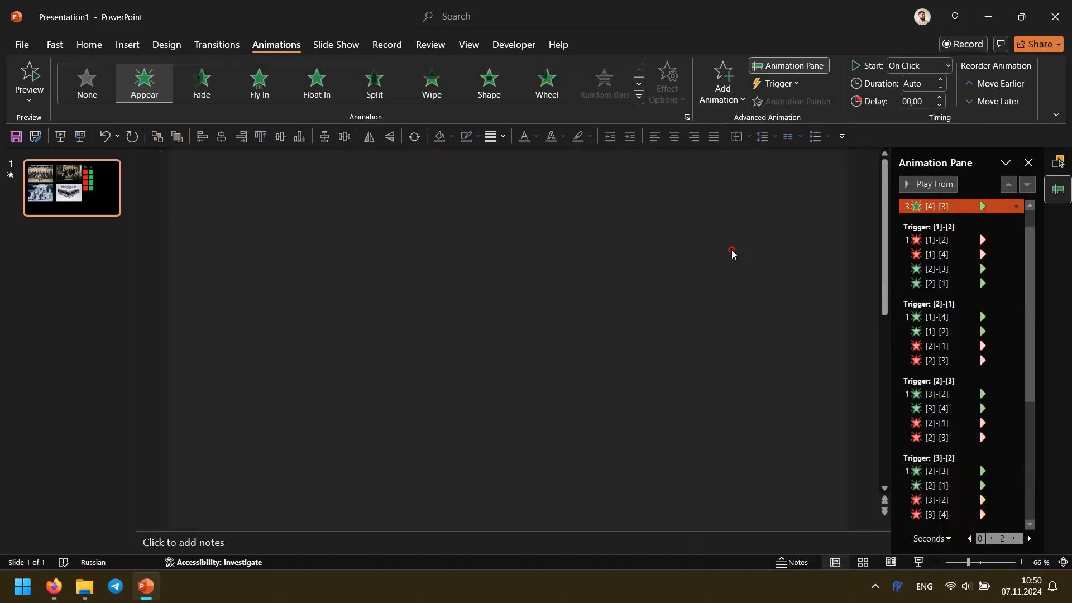
{"action": "left_click", "coordinate": [662, 351]}
{"action": "left_click", "coordinate": [725, 92]}
{"action": "left_click", "coordinate": [723, 152]}
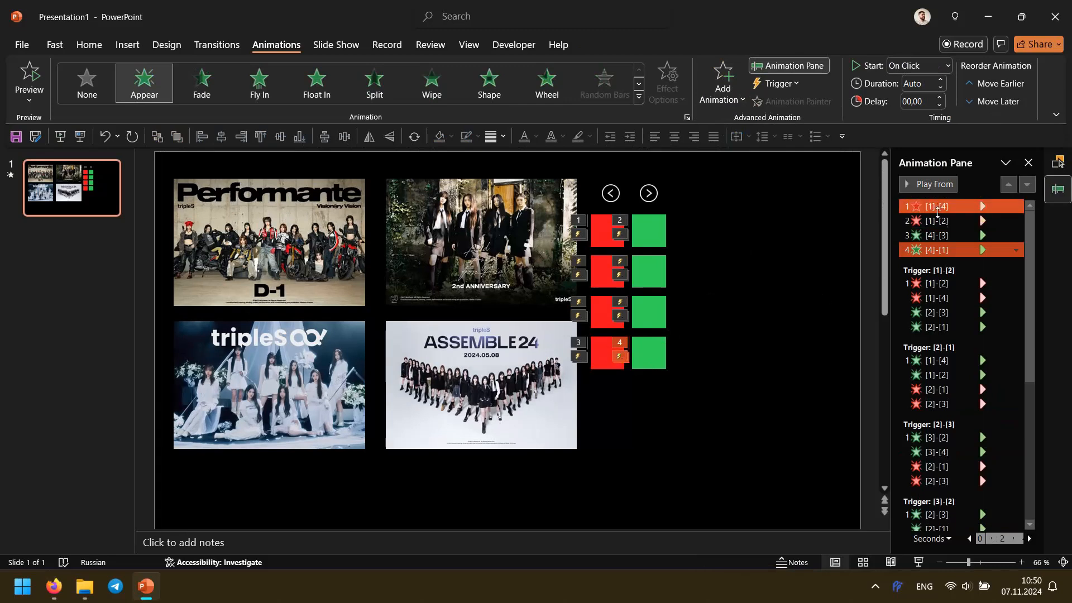
Step: Set the untriggered [1]-[4], [1]-[2], [4]-[3] and [4]-[1] animations to start With Previous and trigger on click of [1]-[4]
{"action": "left_click", "coordinate": [965, 206], "text": "shift"}
{"action": "left_click", "coordinate": [1016, 206]}
{"action": "left_click", "coordinate": [949, 236]}
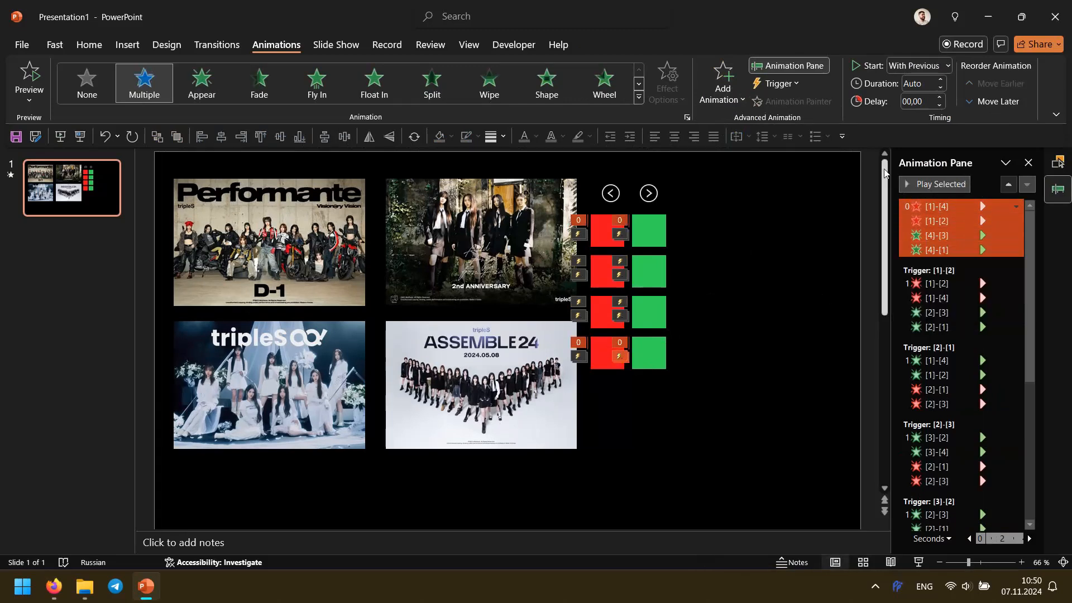
{"action": "left_click", "coordinate": [796, 81]}
{"action": "mouse_move", "coordinate": [810, 103]}
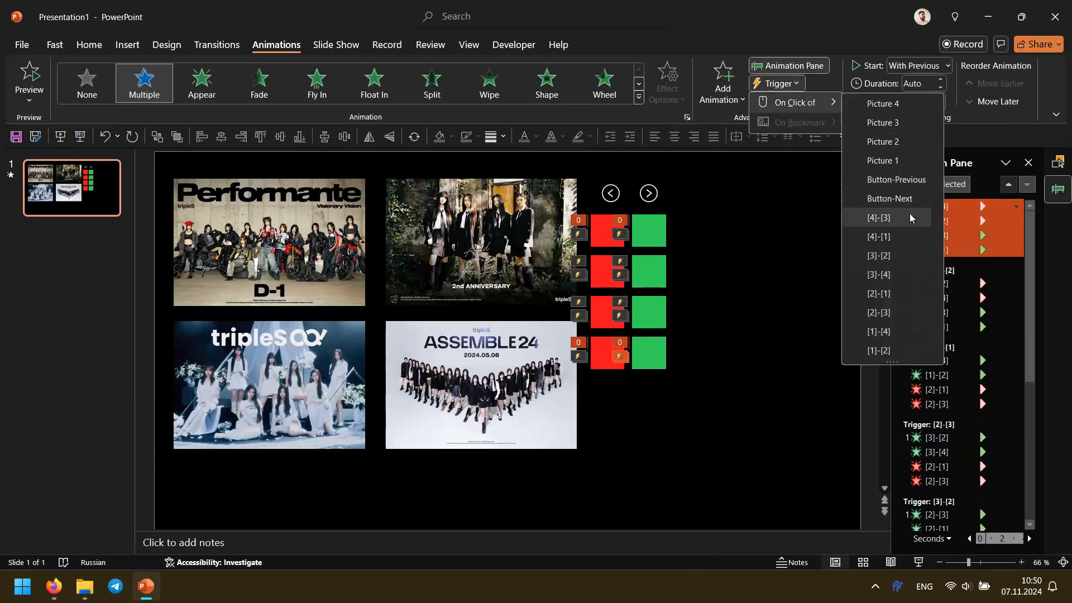
{"action": "left_click", "coordinate": [882, 331]}
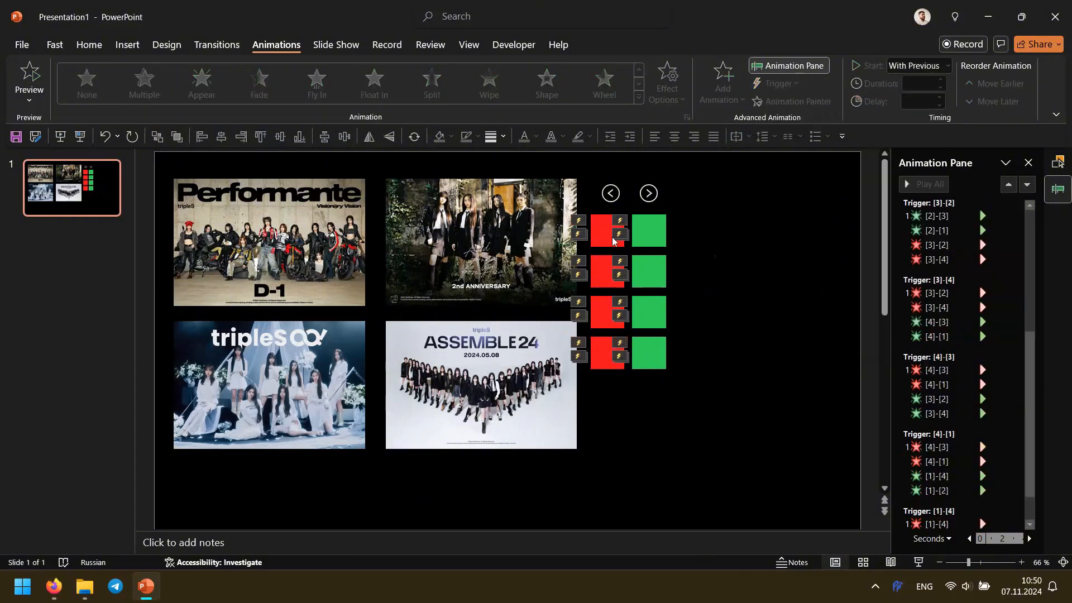
Step: Run the slide show and test the green squares by cycling forward through all four rows
{"action": "left_click", "coordinate": [74, 136]}
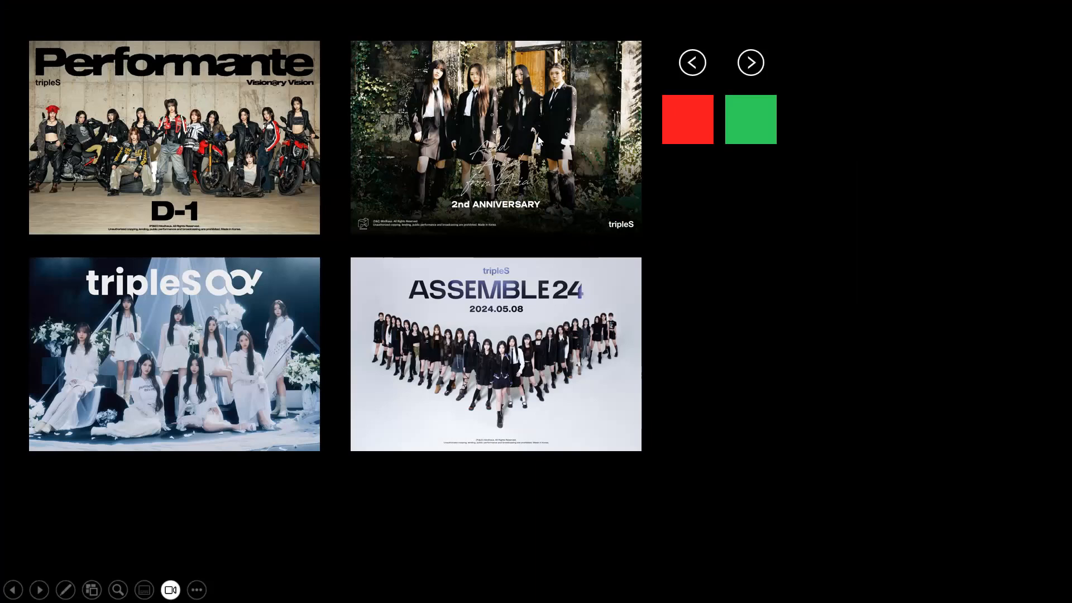
{"action": "left_click", "coordinate": [760, 120]}
{"action": "left_click", "coordinate": [761, 175]}
{"action": "left_click", "coordinate": [759, 239]}
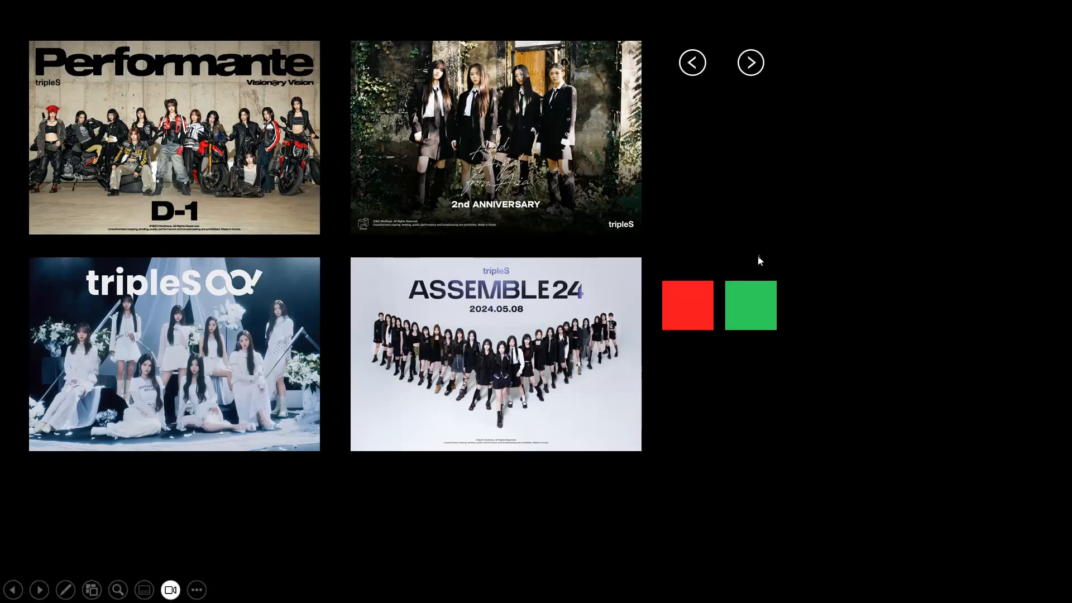
{"action": "left_click", "coordinate": [761, 302]}
{"action": "left_click", "coordinate": [749, 139]}
{"action": "left_click", "coordinate": [752, 189]}
Step: Test the red squares by cycling backward through the rows, recheck the green wrap-around, and end the slide show
{"action": "left_click", "coordinate": [707, 227]}
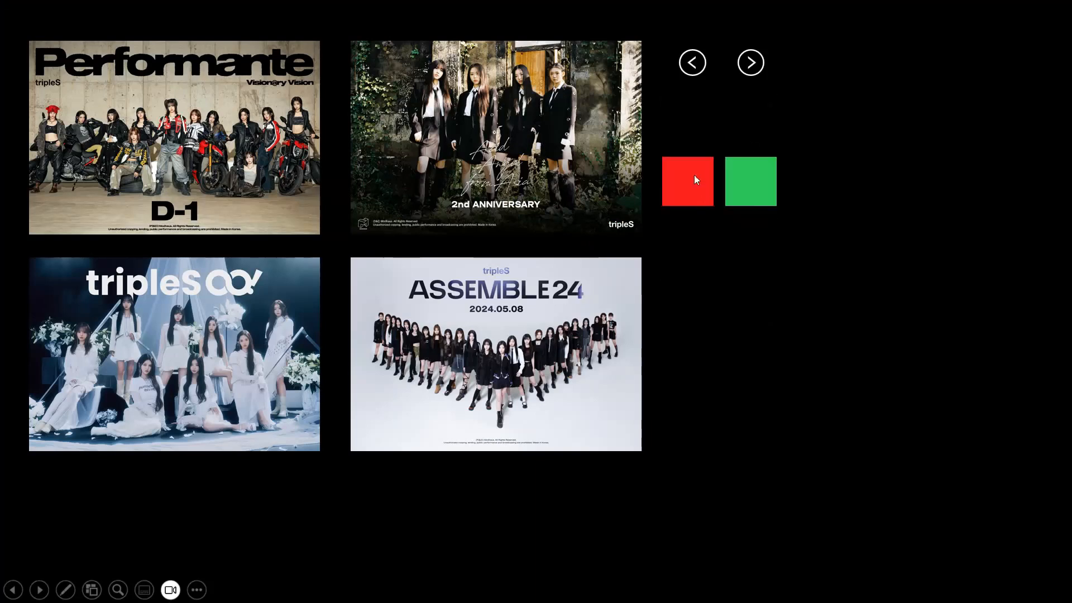
{"action": "left_click", "coordinate": [695, 174]}
{"action": "left_click", "coordinate": [697, 132]}
{"action": "left_click", "coordinate": [702, 295]}
{"action": "left_click", "coordinate": [697, 240]}
{"action": "left_click", "coordinate": [689, 180]}
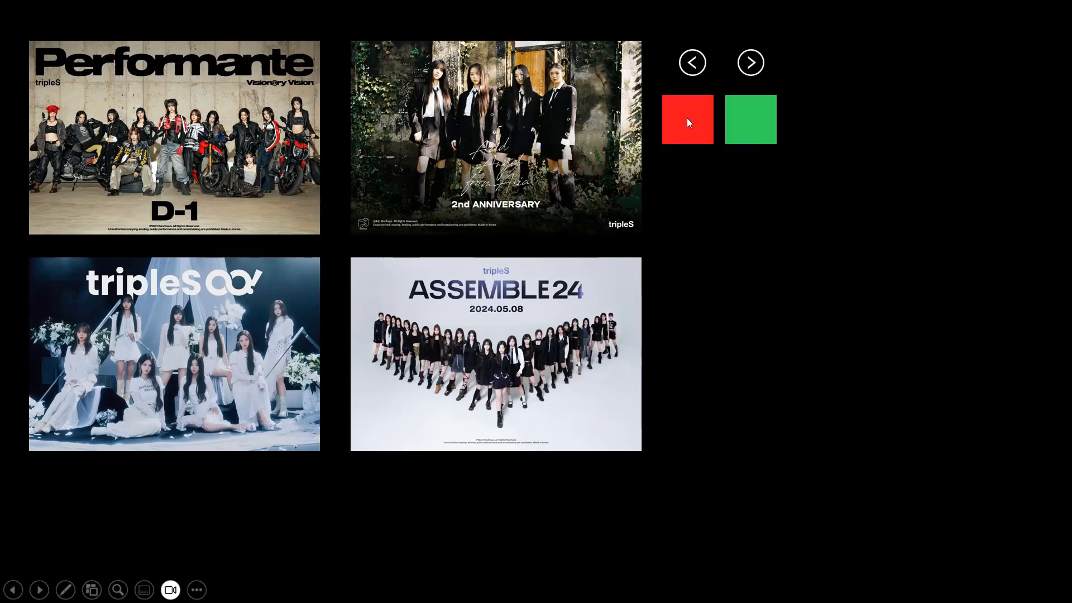
{"action": "left_click", "coordinate": [687, 118]}
{"action": "left_click", "coordinate": [757, 288]}
{"action": "left_click", "coordinate": [746, 112]}
{"action": "key", "text": "Escape"}
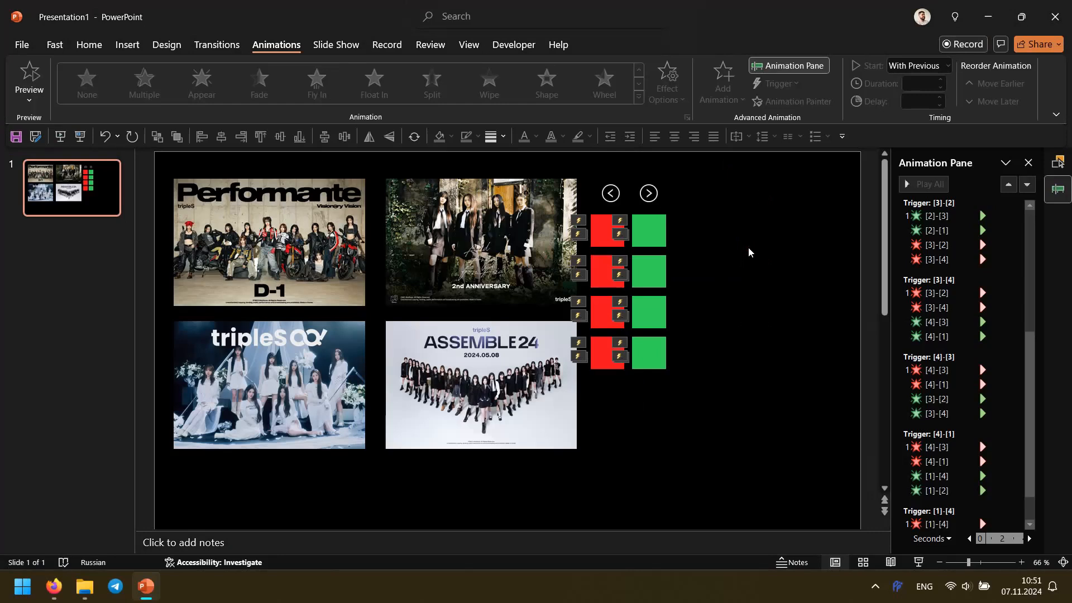
{"action": "left_click", "coordinate": [1011, 260]}
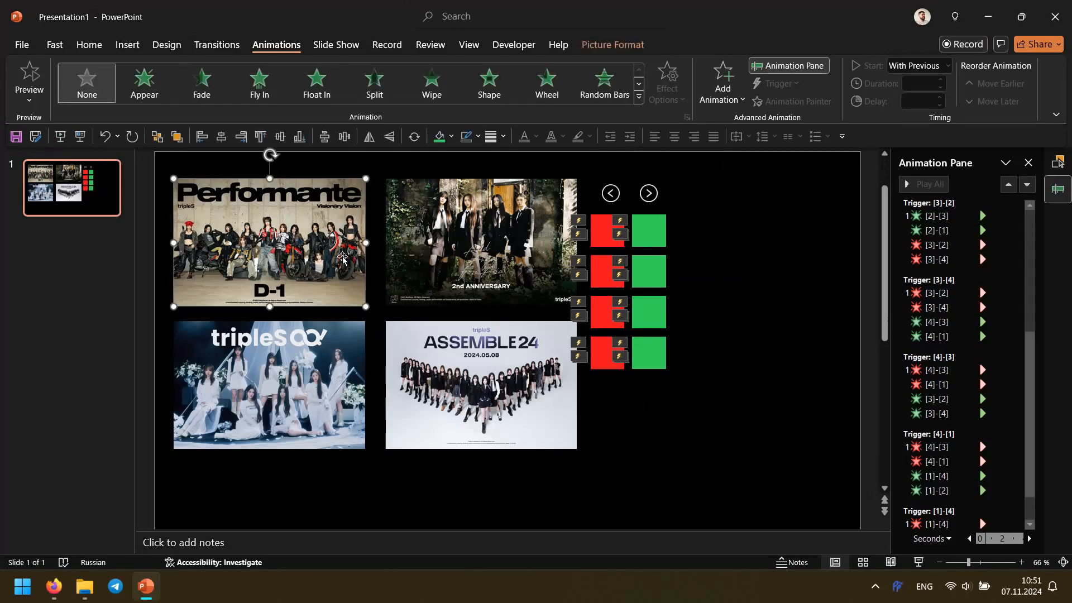
{"action": "left_click_drag", "start_coordinate": [1031, 355], "coordinate": [1041, 217]}
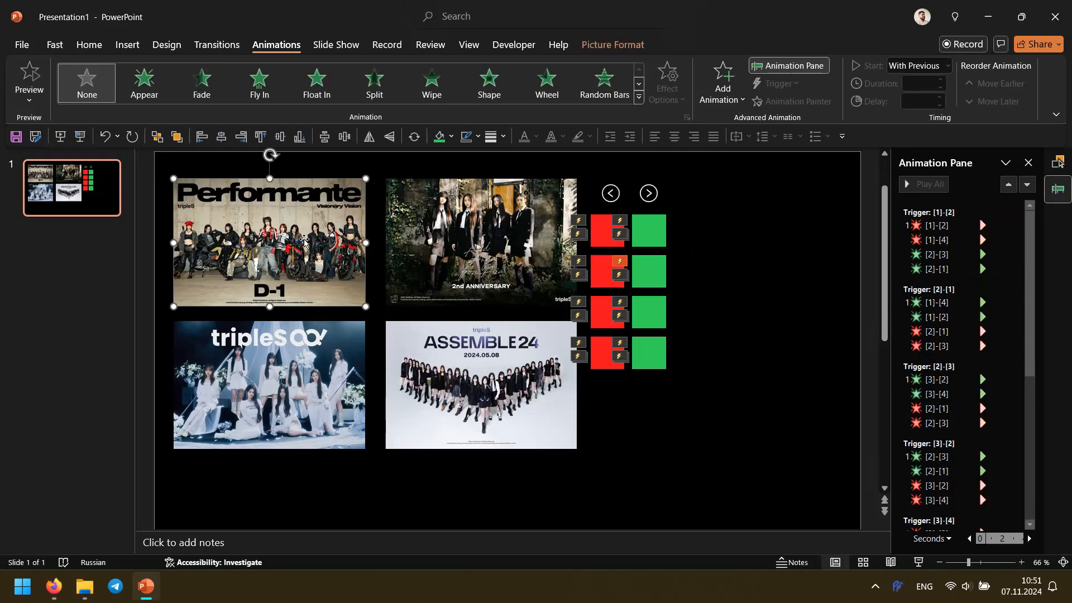
{"action": "left_click", "coordinate": [735, 85]}
{"action": "left_click", "coordinate": [734, 458]}
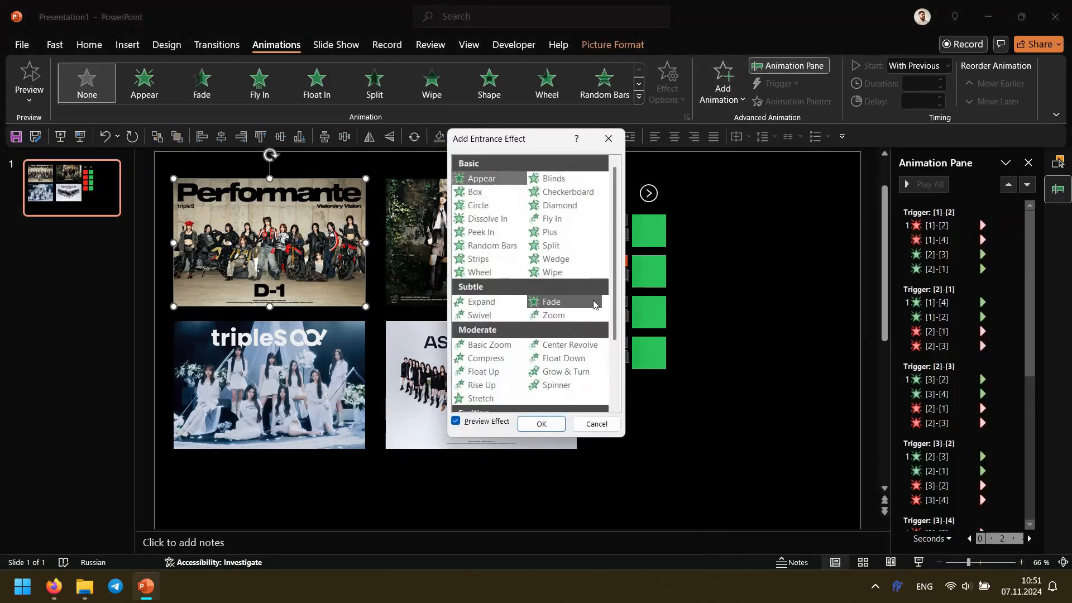
{"action": "left_click_drag", "start_coordinate": [615, 246], "coordinate": [614, 271]}
{"action": "left_click", "coordinate": [596, 424]}
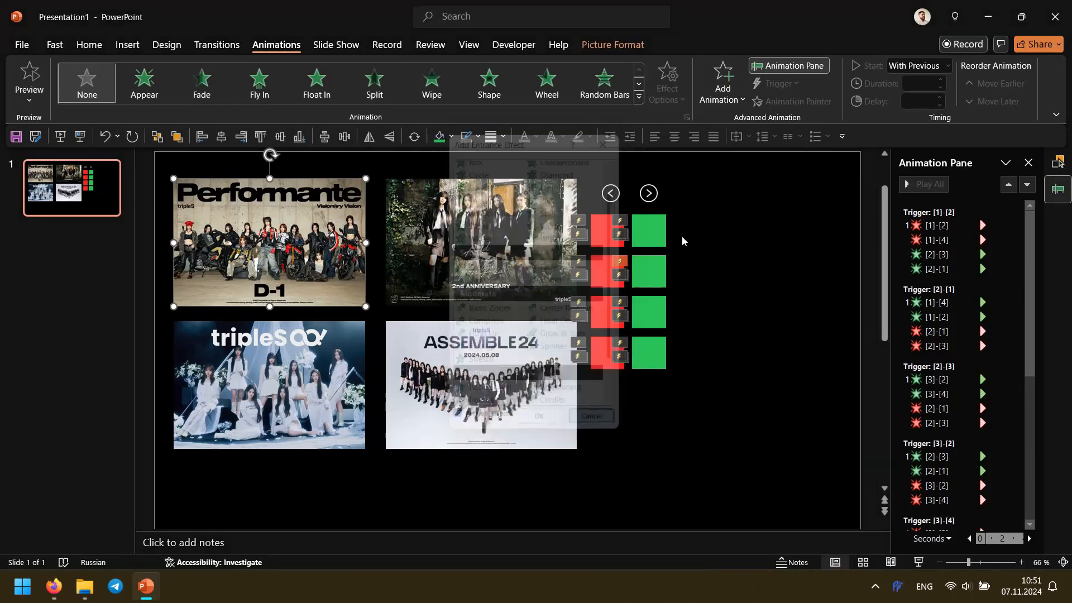
Step: Add a Peek Out exit animation to Picture 1, the Performante image, with direction To Left
{"action": "left_click", "coordinate": [723, 84]}
{"action": "scroll", "coordinate": [758, 270], "scroll_direction": "down", "scroll_amount": 5}
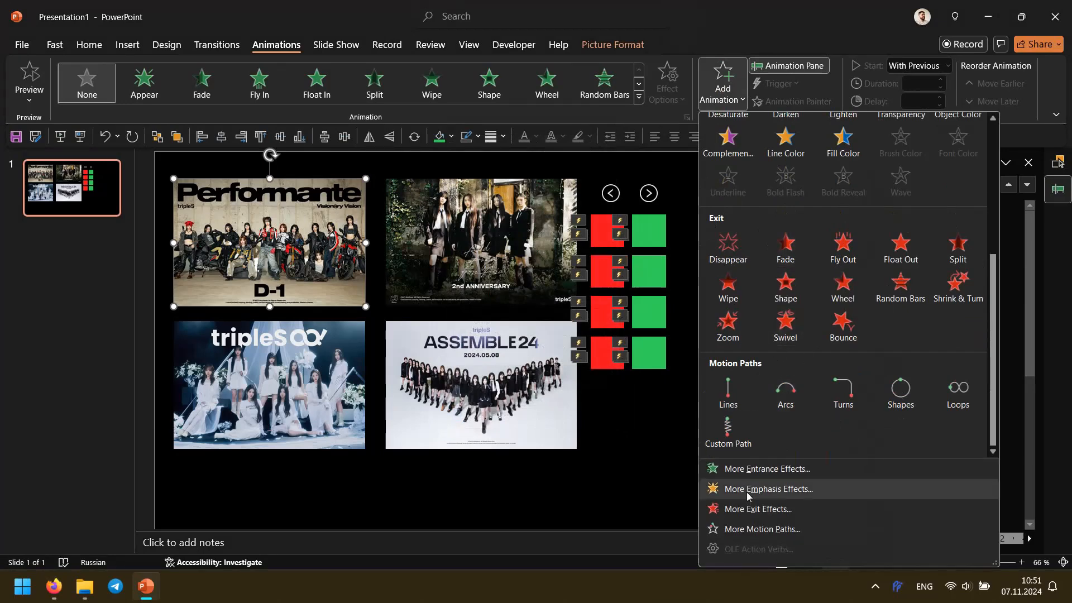
{"action": "left_click", "coordinate": [758, 509]}
{"action": "left_click", "coordinate": [499, 233]}
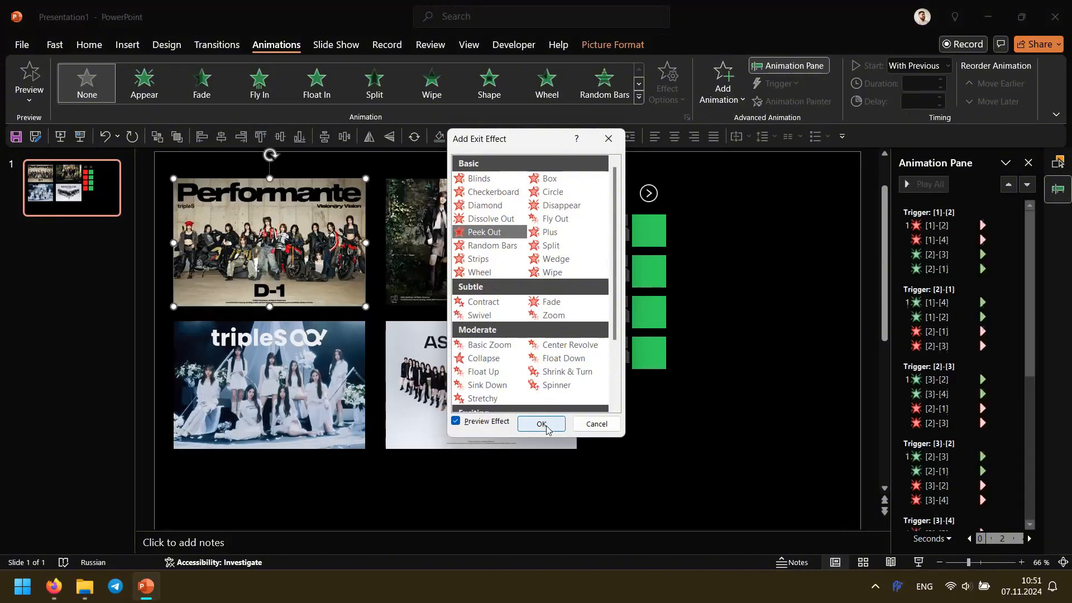
{"action": "left_click", "coordinate": [542, 424]}
{"action": "left_click", "coordinate": [667, 84]}
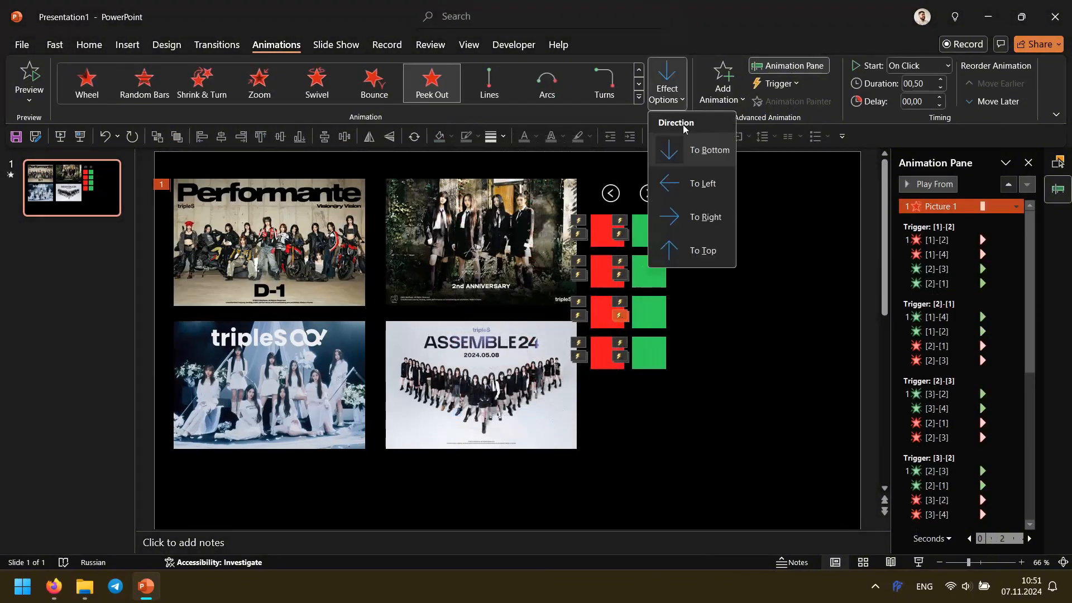
{"action": "left_click", "coordinate": [685, 191]}
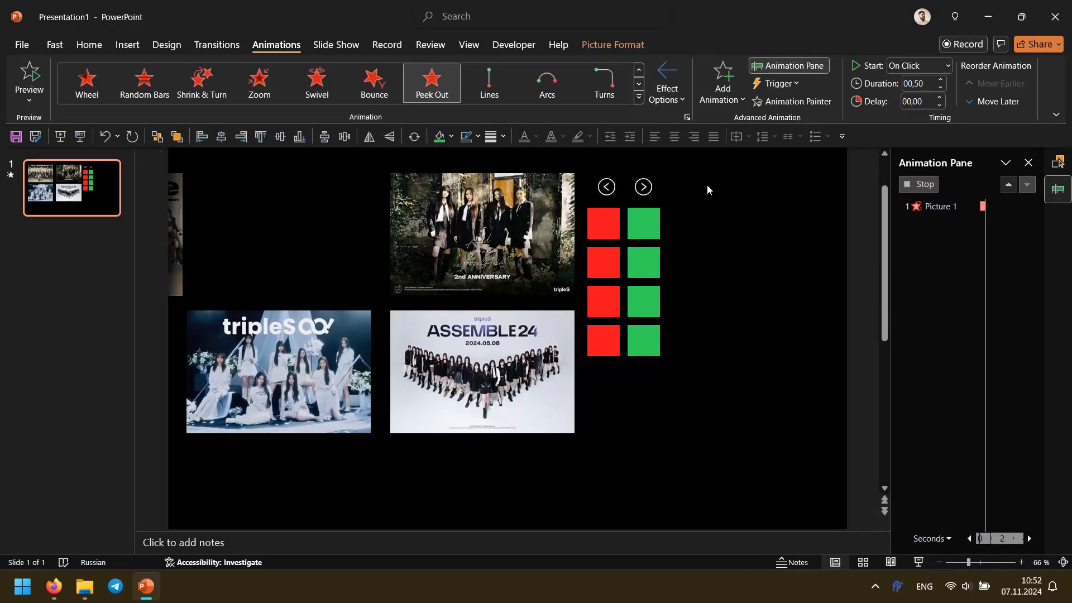
Step: Add a second Peek Out exit animation to Picture 1 with direction To Right
{"action": "left_click", "coordinate": [723, 90]}
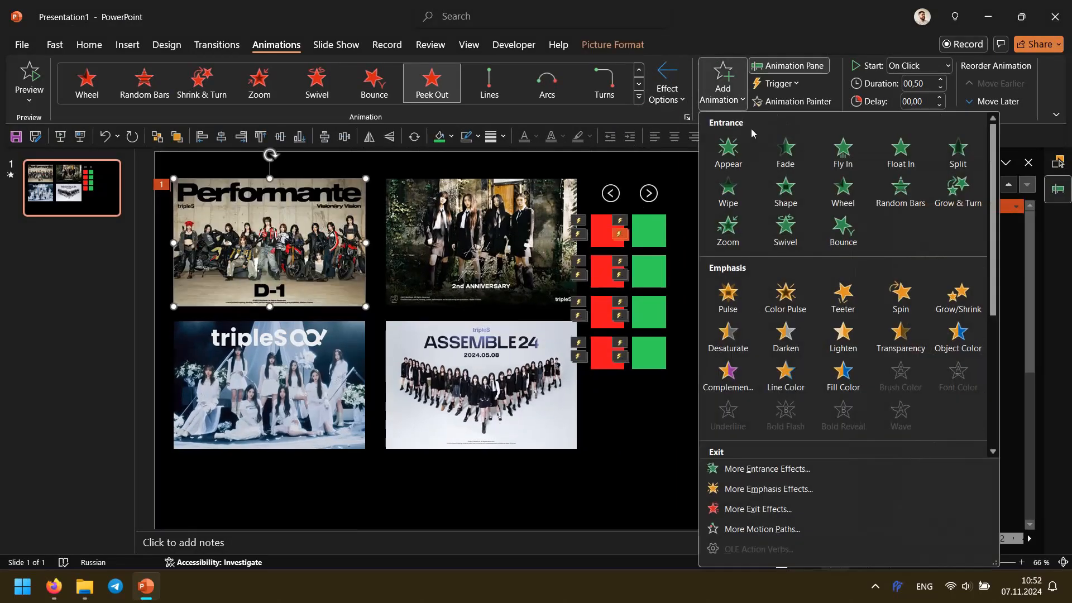
{"action": "left_click", "coordinate": [762, 507]}
{"action": "left_click", "coordinate": [492, 244]}
{"action": "left_click", "coordinate": [485, 233]}
{"action": "left_click", "coordinate": [551, 425]}
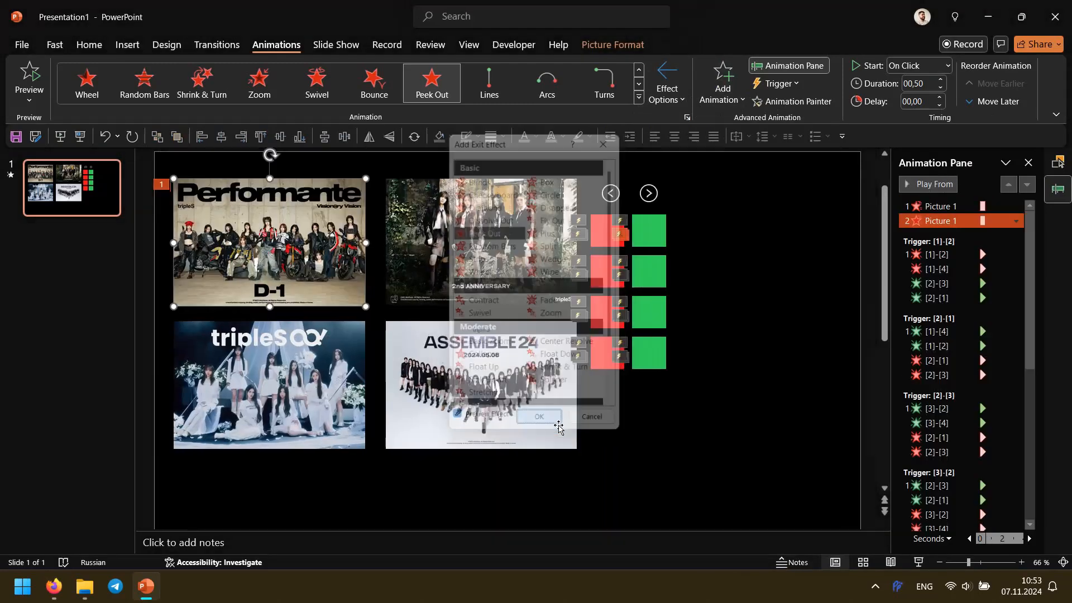
{"action": "left_click", "coordinate": [667, 89]}
{"action": "left_click", "coordinate": [708, 217]}
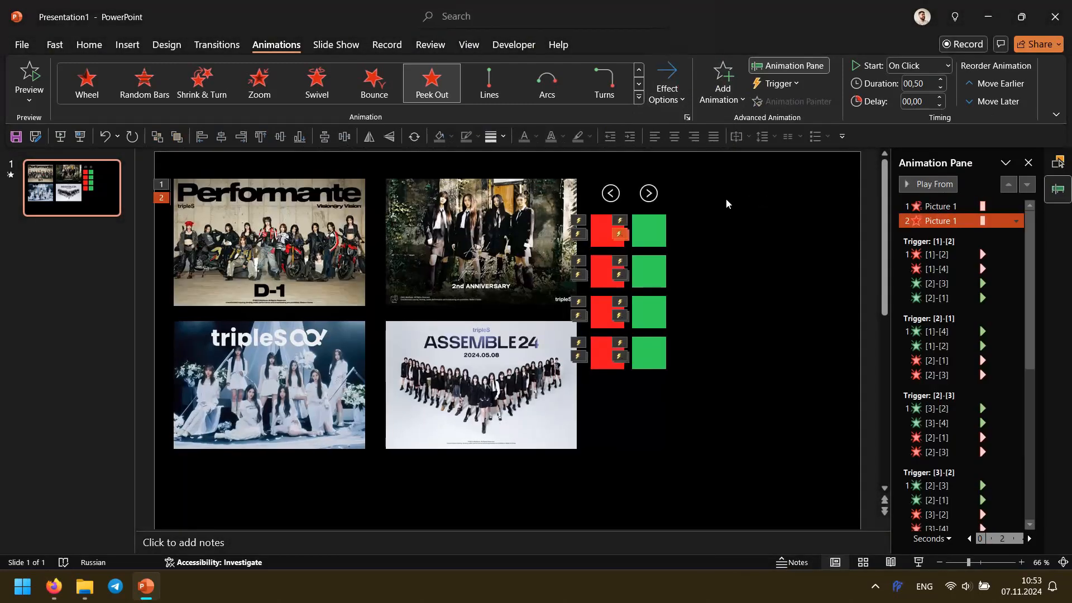
Step: Add a Peek In entrance animation to Picture 1 with direction From Left
{"action": "left_click", "coordinate": [314, 206]}
{"action": "left_click", "coordinate": [724, 89]}
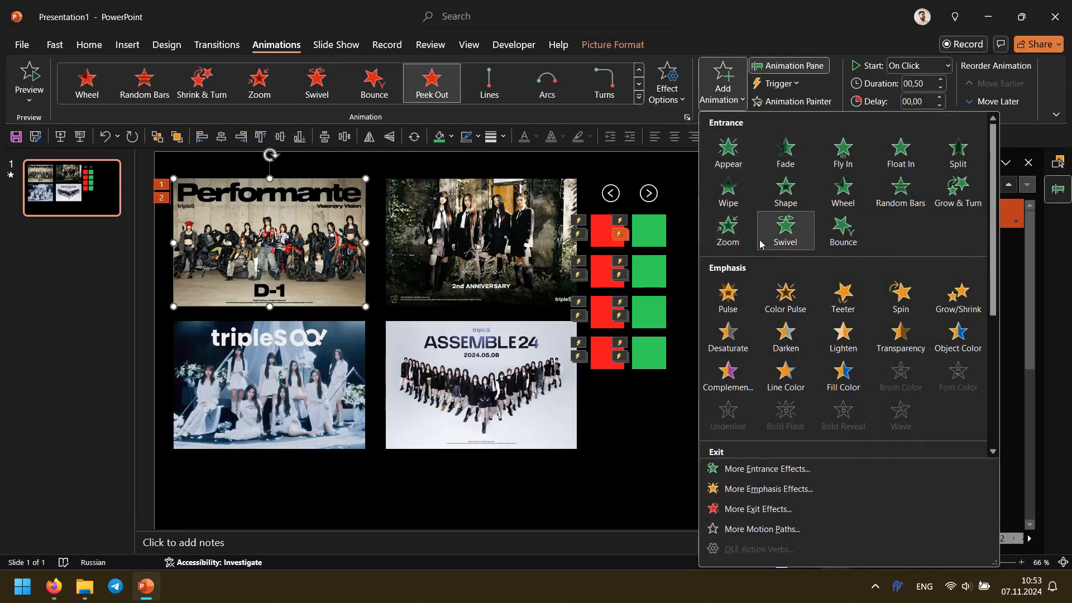
{"action": "left_click", "coordinate": [763, 469]}
{"action": "left_click", "coordinate": [541, 423]}
{"action": "left_click", "coordinate": [667, 90]}
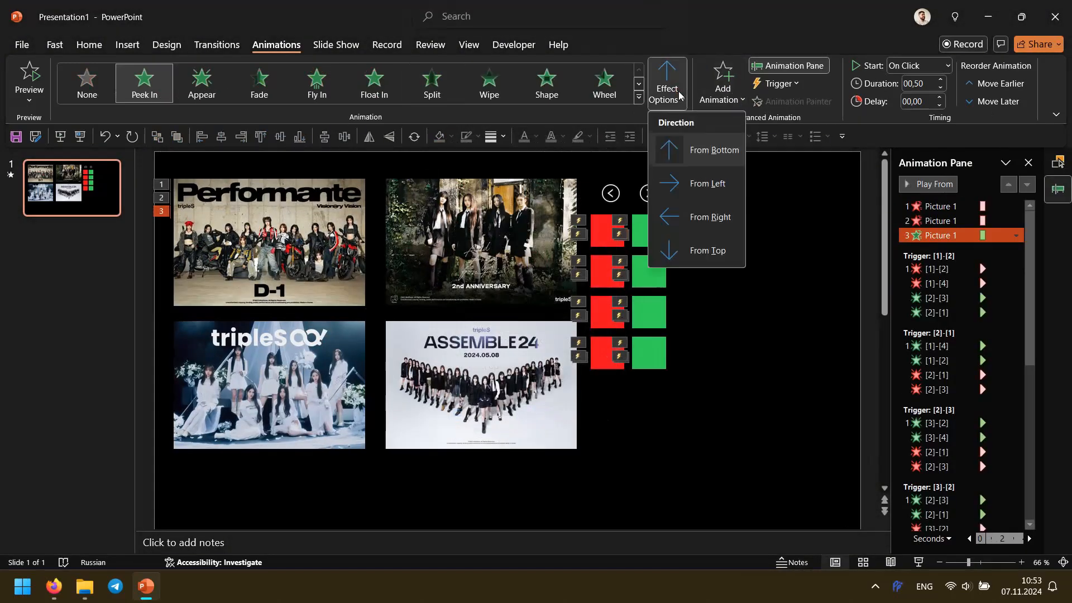
{"action": "left_click", "coordinate": [708, 218]}
Step: Add a second Peek In entrance animation to Picture 1 with direction From Right
{"action": "left_click", "coordinate": [723, 89]}
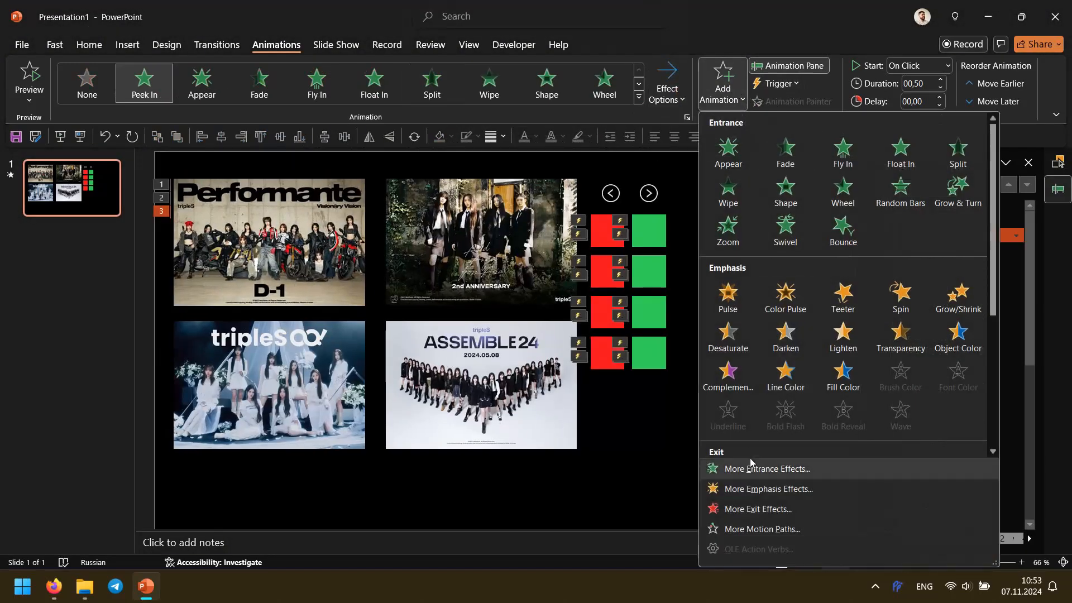
{"action": "left_click", "coordinate": [748, 467]}
{"action": "left_click", "coordinate": [491, 231]}
{"action": "left_click", "coordinate": [541, 424]}
{"action": "left_click", "coordinate": [667, 89]}
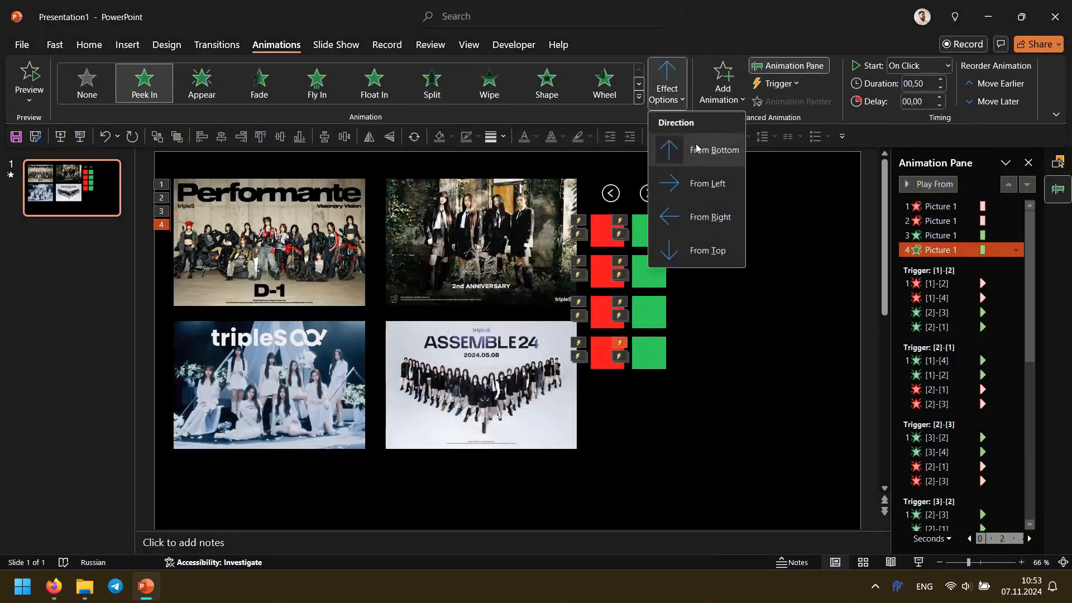
{"action": "left_click", "coordinate": [701, 215]}
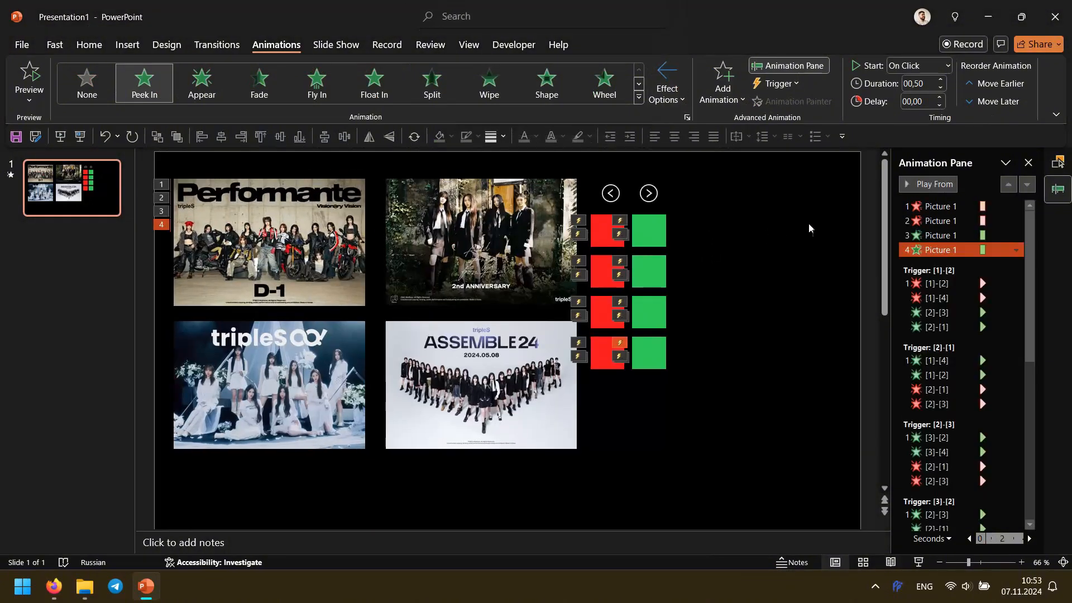
Step: Set all four Picture 1 animations to start With Previous with a duration of 00,25, and preview the slide show
{"action": "left_click", "coordinate": [960, 209], "text": "shift"}
{"action": "left_click", "coordinate": [1016, 206]}
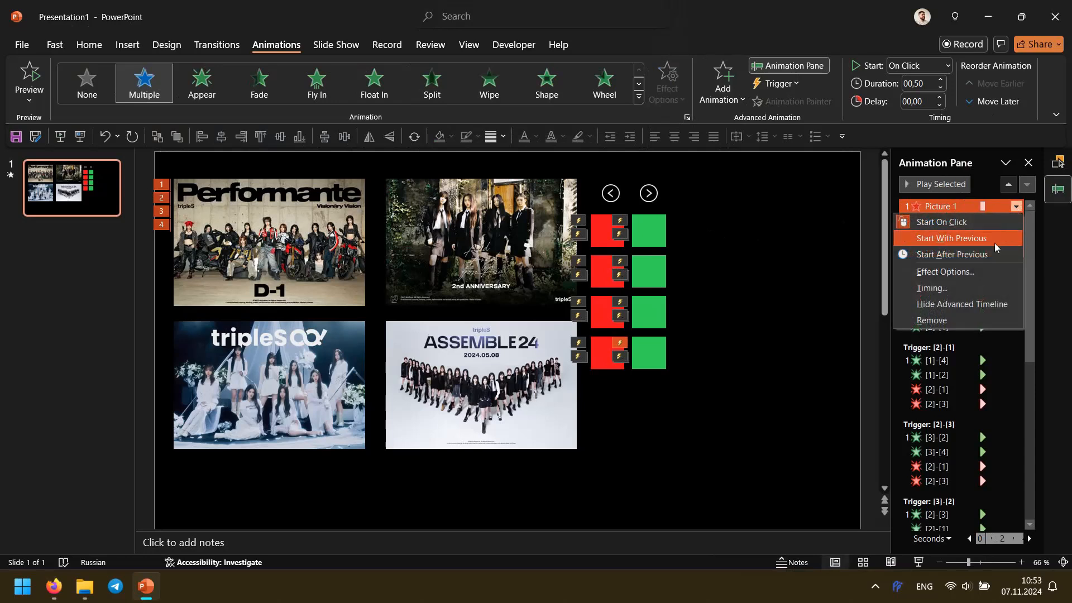
{"action": "left_click", "coordinate": [969, 240]}
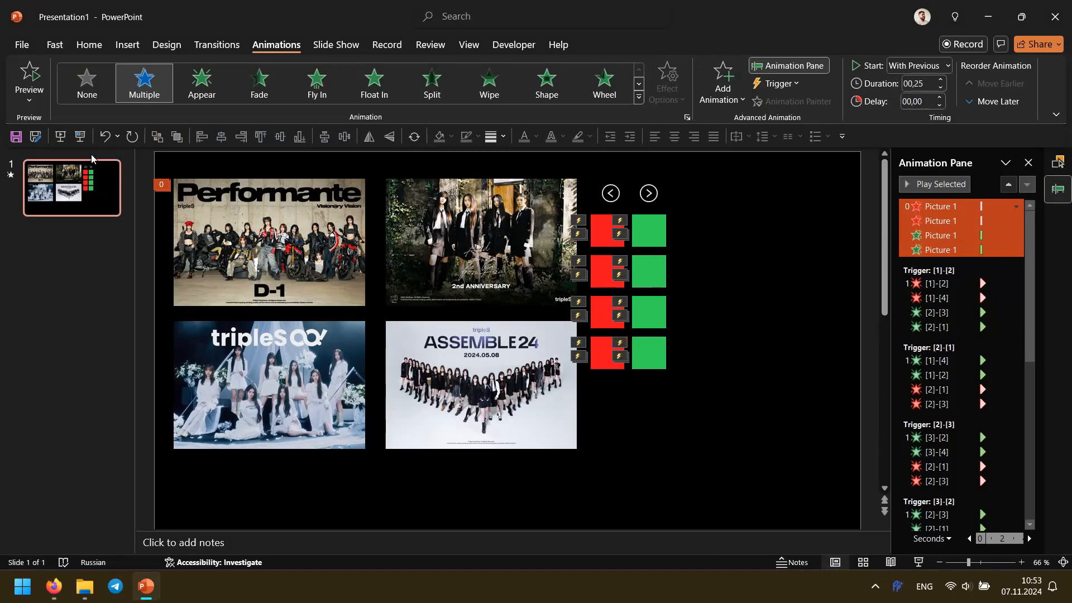
{"action": "left_click", "coordinate": [79, 140]}
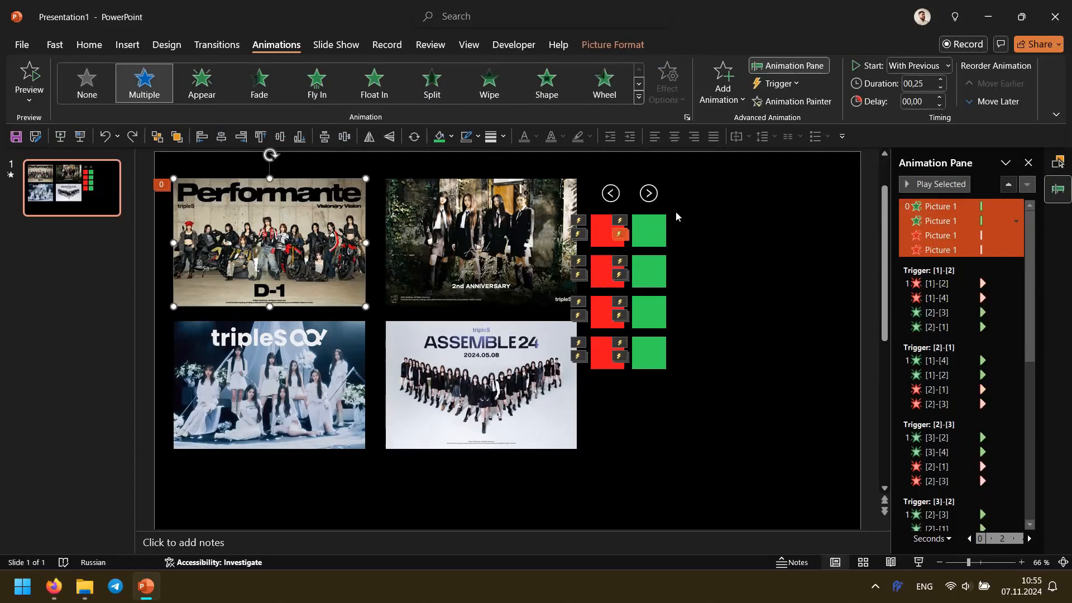
Step: Copy Picture 1's four animations to Pictures 2, 3 and 4 with the Animation Painter
{"action": "left_click", "coordinate": [495, 220]}
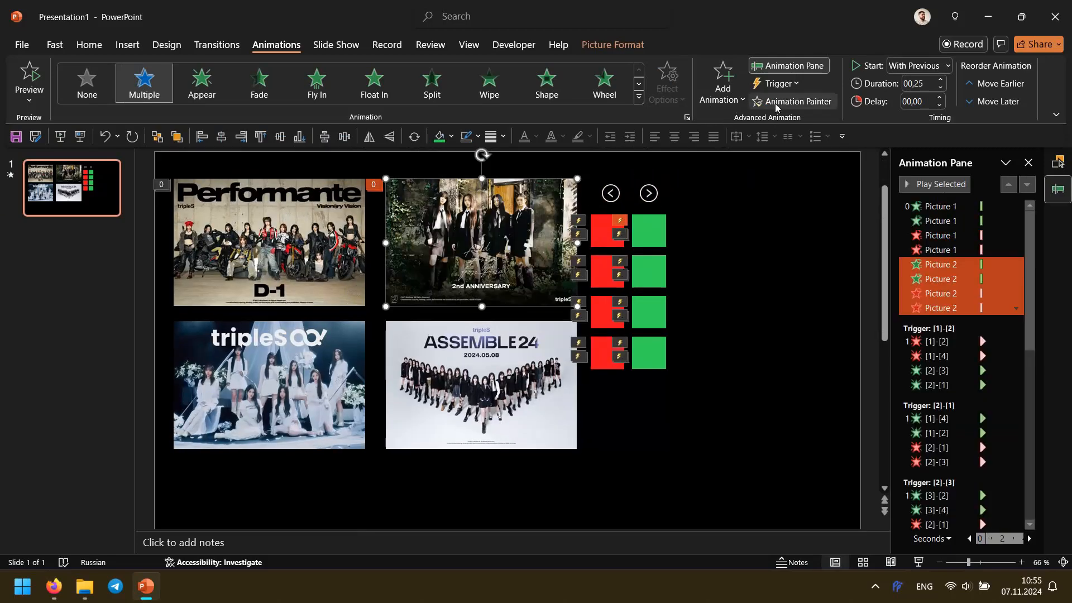
{"action": "left_click", "coordinate": [268, 368]}
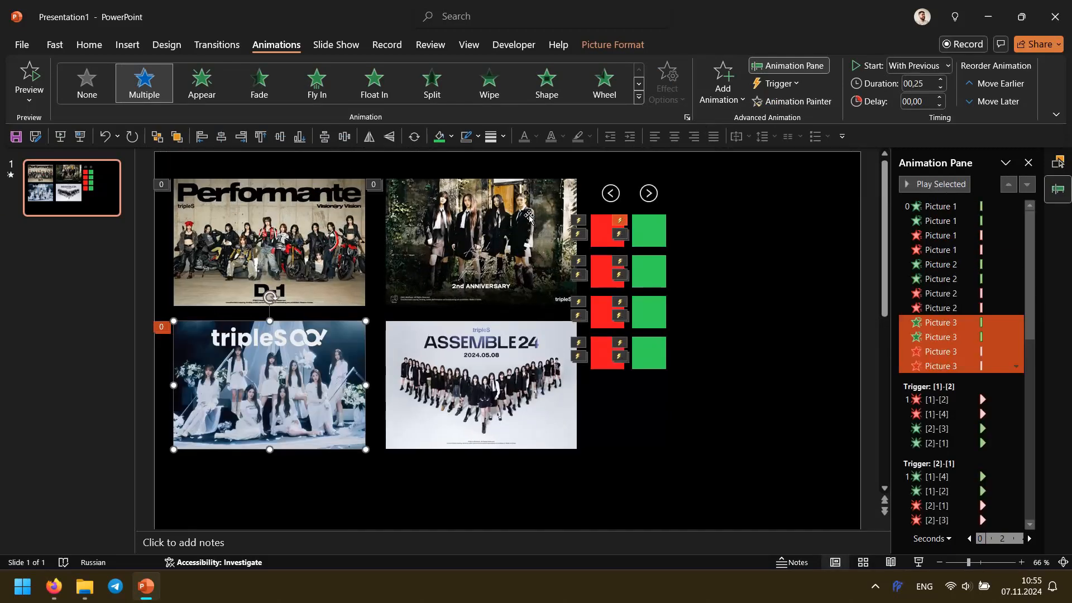
{"action": "left_click", "coordinate": [487, 363]}
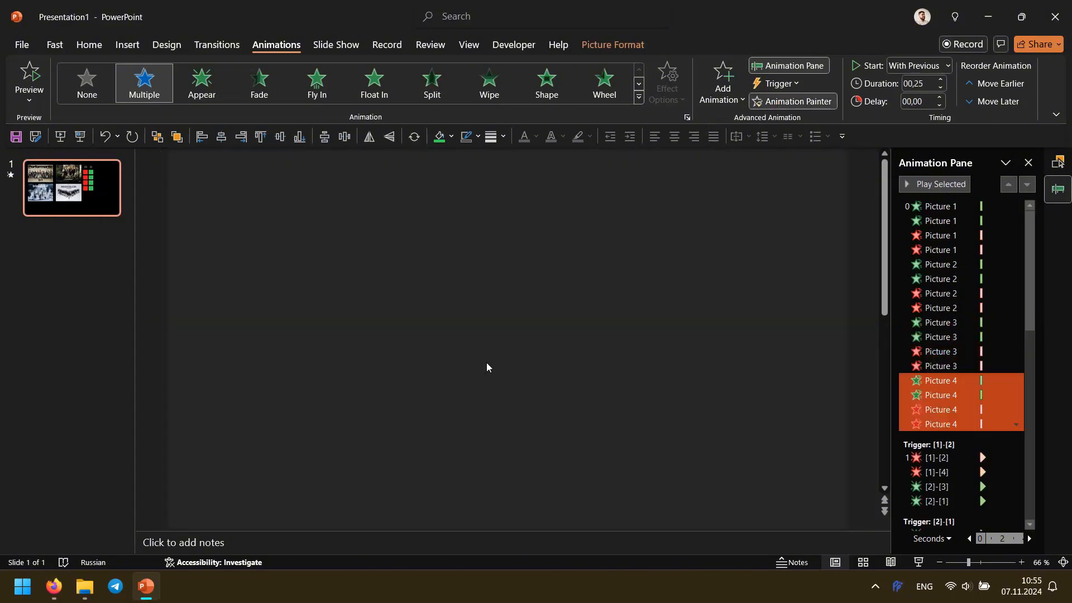
{"action": "left_click", "coordinate": [782, 246]}
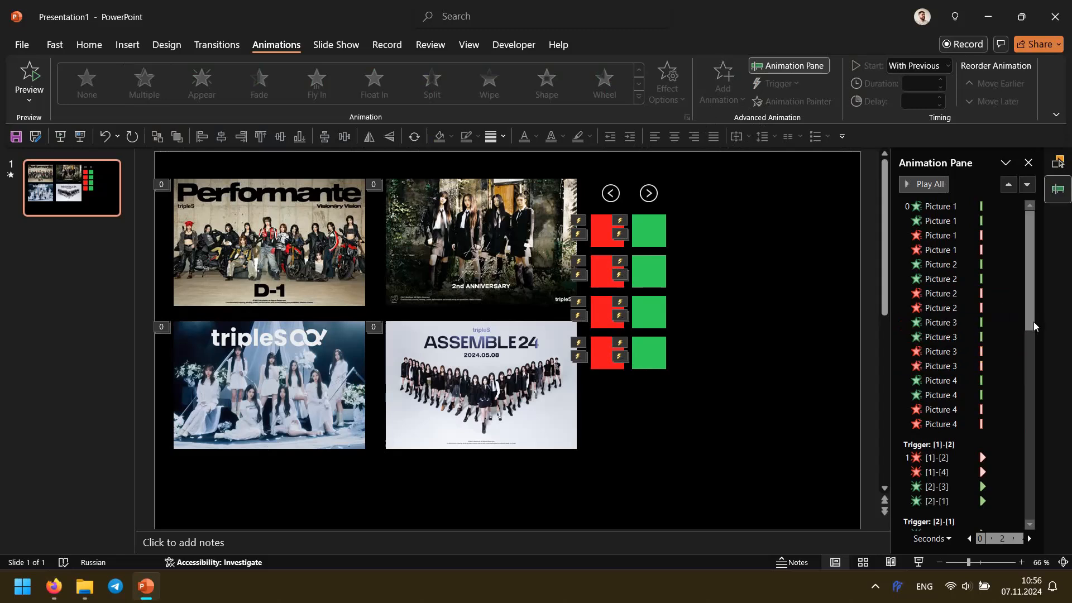
Step: Move Picture 1's Peek Out animation with direction To Left to the start of the [1]-[2] trigger group
{"action": "left_click_drag", "start_coordinate": [1031, 309], "coordinate": [1030, 316]}
{"action": "scroll", "coordinate": [954, 234], "scroll_direction": "up", "scroll_amount": 1}
{"action": "left_click", "coordinate": [954, 235]}
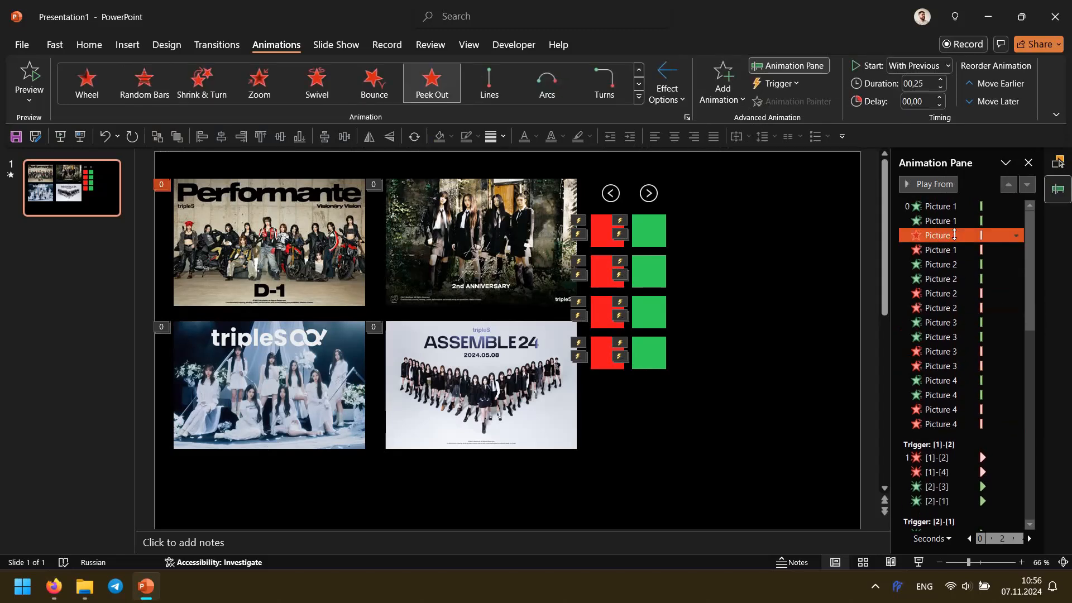
{"action": "left_click", "coordinate": [948, 246], "text": "shift"}
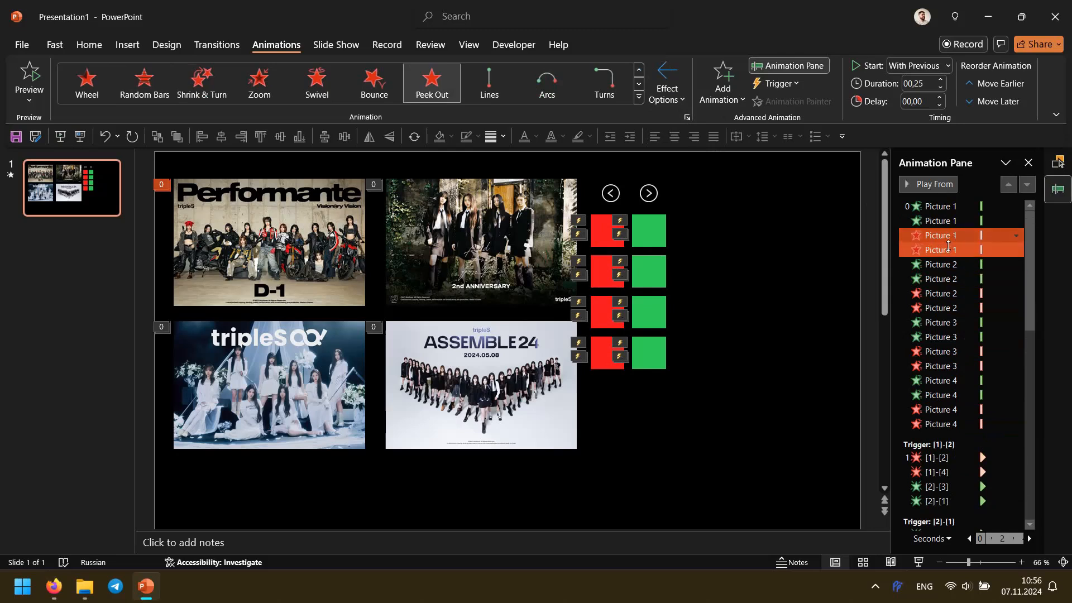
{"action": "left_click", "coordinate": [948, 246], "text": "ctrl"}
{"action": "scroll", "coordinate": [948, 247], "scroll_direction": "down", "scroll_amount": 1}
{"action": "scroll", "coordinate": [977, 213], "scroll_direction": "up", "scroll_amount": 1}
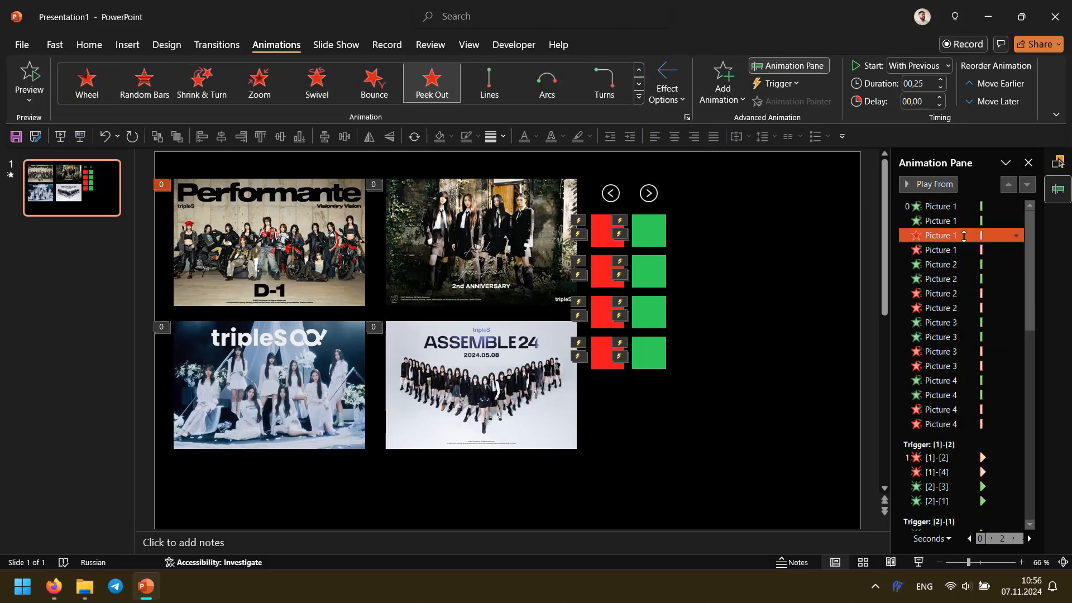
{"action": "left_click_drag", "start_coordinate": [961, 461], "coordinate": [960, 455]}
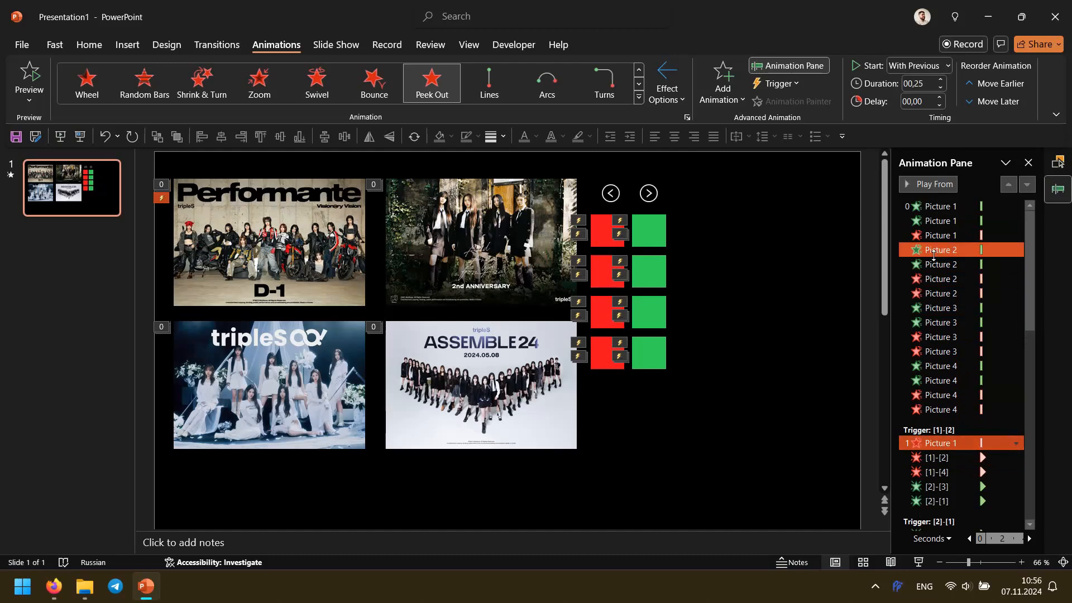
Step: Run the slide show and test the green and red trigger squares forward and backward through all four rows
{"action": "key", "text": "F5"}
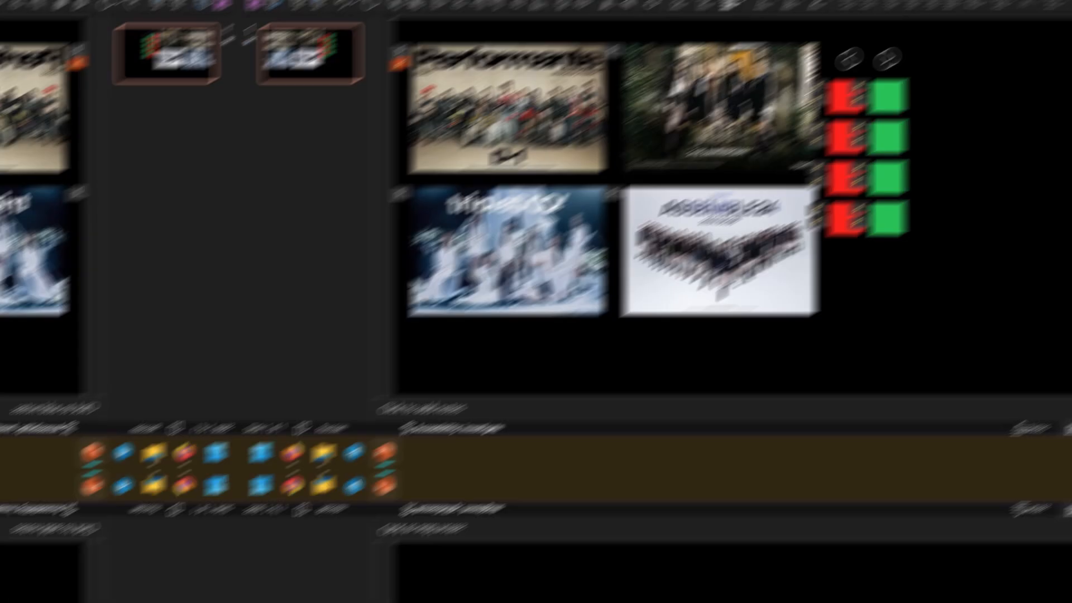
{"action": "left_click", "coordinate": [735, 113]}
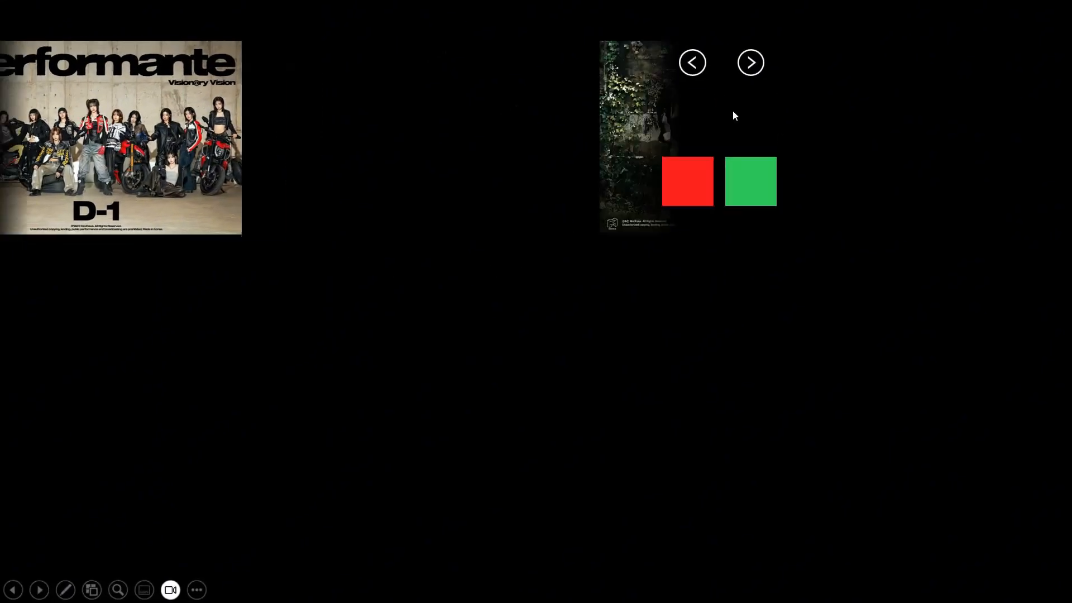
{"action": "left_click", "coordinate": [739, 246]}
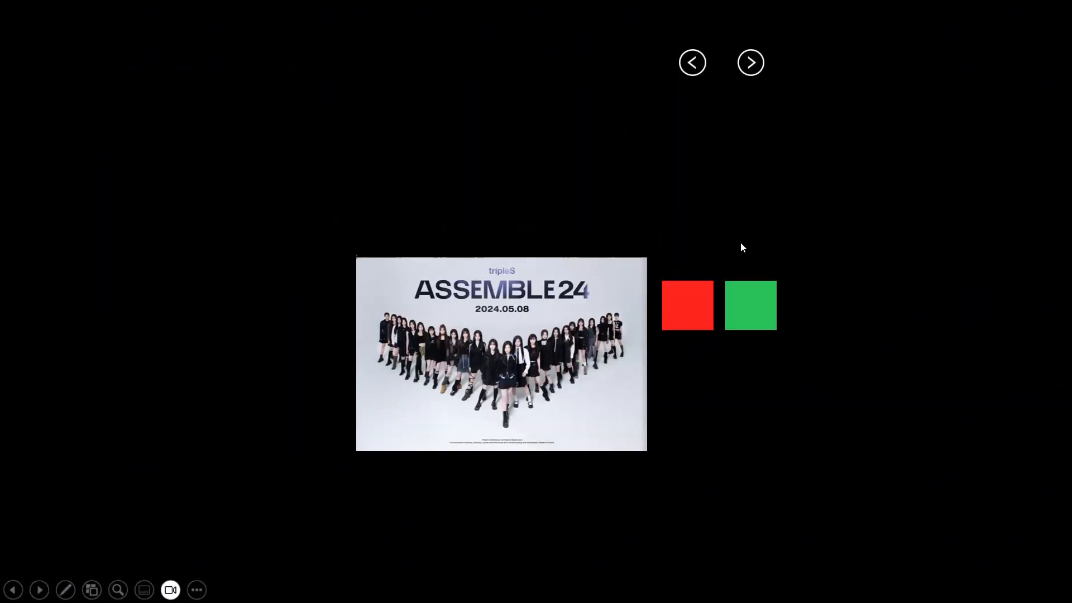
{"action": "left_click", "coordinate": [701, 292]}
{"action": "left_click", "coordinate": [686, 247]}
{"action": "left_click", "coordinate": [688, 177]}
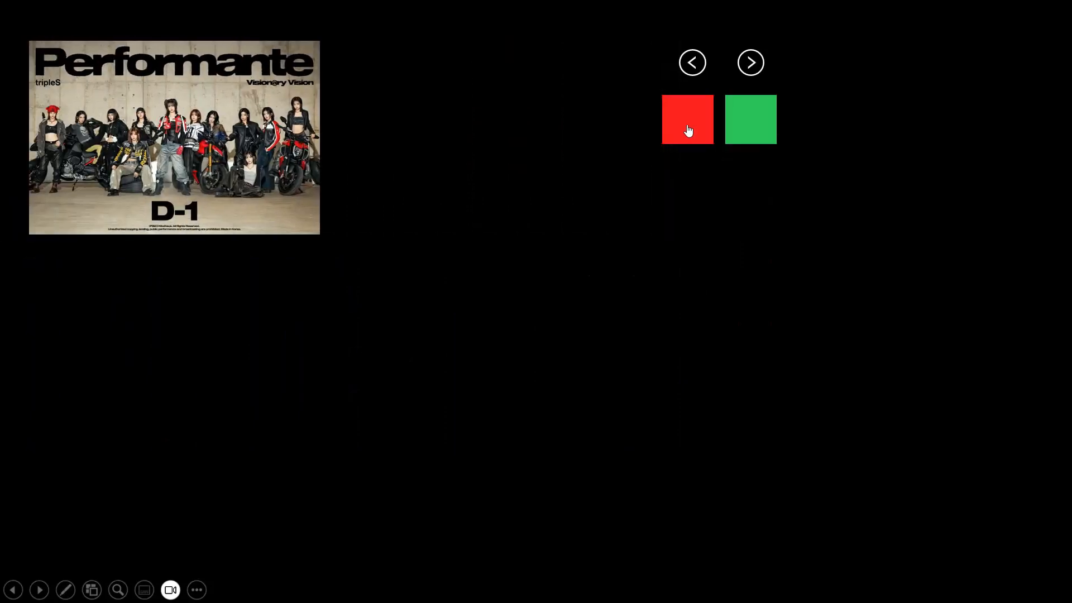
{"action": "left_click", "coordinate": [749, 119]}
{"action": "left_click", "coordinate": [750, 179]}
{"action": "left_click", "coordinate": [752, 242]}
{"action": "left_click", "coordinate": [751, 304]}
{"action": "left_click", "coordinate": [751, 119]}
{"action": "left_click", "coordinate": [752, 179]}
{"action": "left_click", "coordinate": [753, 243]}
{"action": "left_click", "coordinate": [754, 308]}
{"action": "left_click", "coordinate": [756, 124]}
{"action": "left_click", "coordinate": [698, 180]}
{"action": "left_click", "coordinate": [688, 117]}
{"action": "left_click", "coordinate": [696, 300]}
{"action": "left_click", "coordinate": [690, 240]}
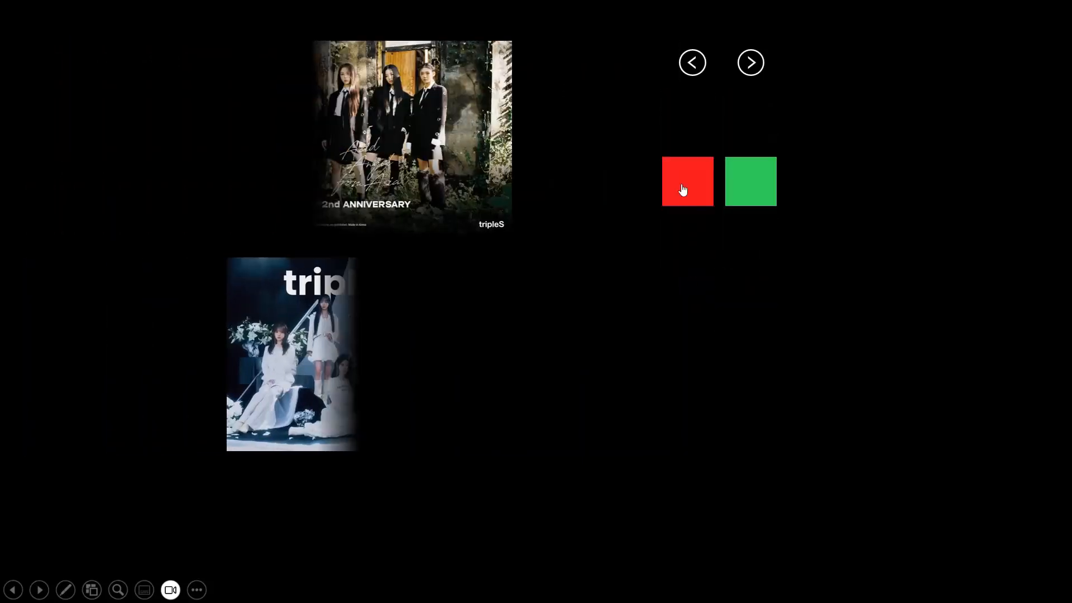
{"action": "left_click", "coordinate": [683, 182]}
{"action": "left_click", "coordinate": [689, 119]}
{"action": "left_click", "coordinate": [747, 278]}
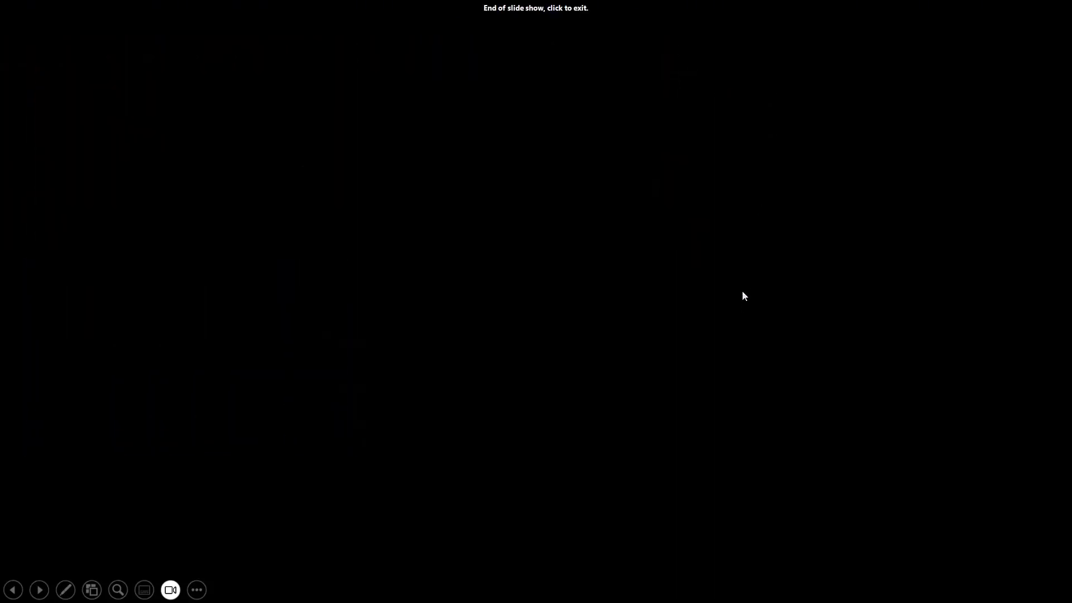
{"action": "left_click", "coordinate": [772, 239]}
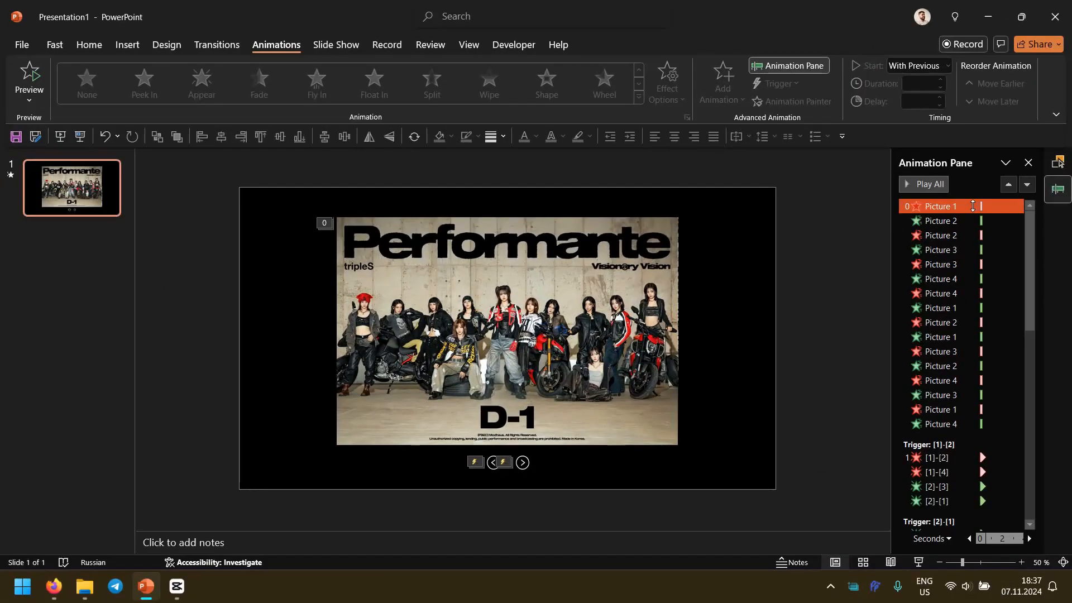
Step: Review the order of the untriggered picture animations and their effect types and directions
{"action": "left_click", "coordinate": [959, 256]}
{"action": "left_click", "coordinate": [843, 359]}
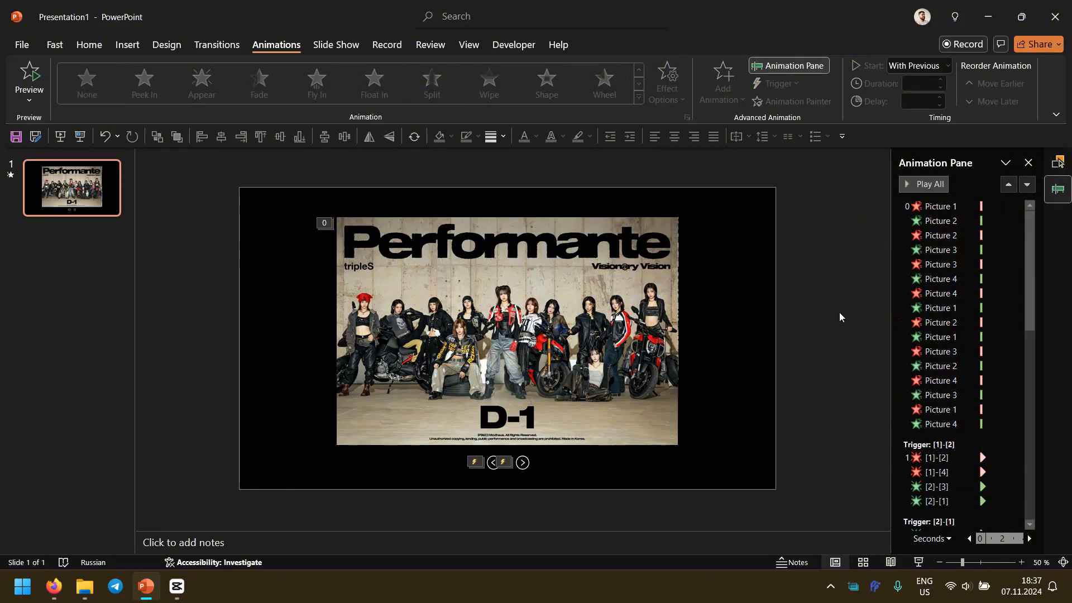
{"action": "left_click", "coordinate": [935, 207]}
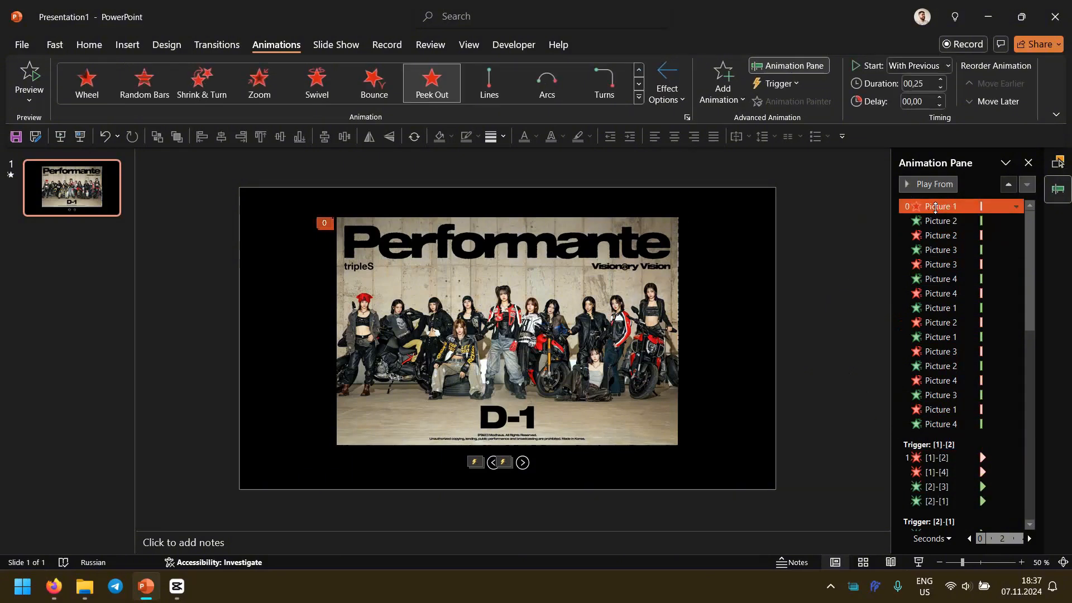
{"action": "left_click_drag", "start_coordinate": [935, 207], "coordinate": [955, 273]}
{"action": "left_click", "coordinate": [947, 309]}
{"action": "left_click", "coordinate": [667, 89]}
{"action": "left_click", "coordinate": [717, 216]}
{"action": "left_click", "coordinate": [944, 295]}
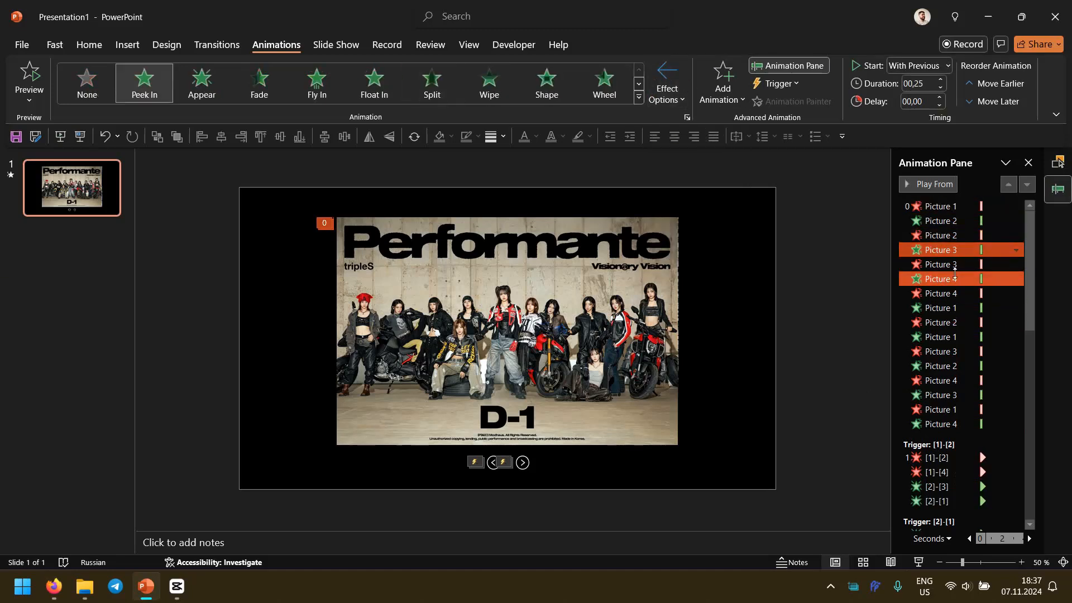
Step: Move Picture 1's Peek Out and Picture 2's Peek In animations to the start of the [1]-[2] trigger group
{"action": "left_click", "coordinate": [944, 208]}
{"action": "left_click", "coordinate": [941, 223], "text": "ctrl"}
{"action": "left_click", "coordinate": [943, 207]}
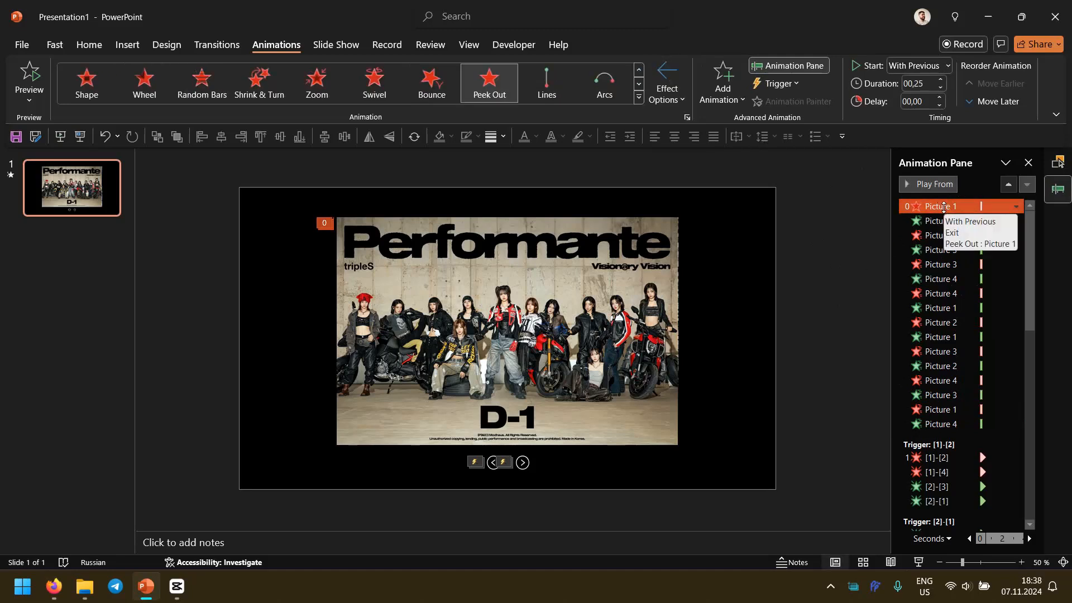
{"action": "left_click", "coordinate": [942, 222], "text": "ctrl"}
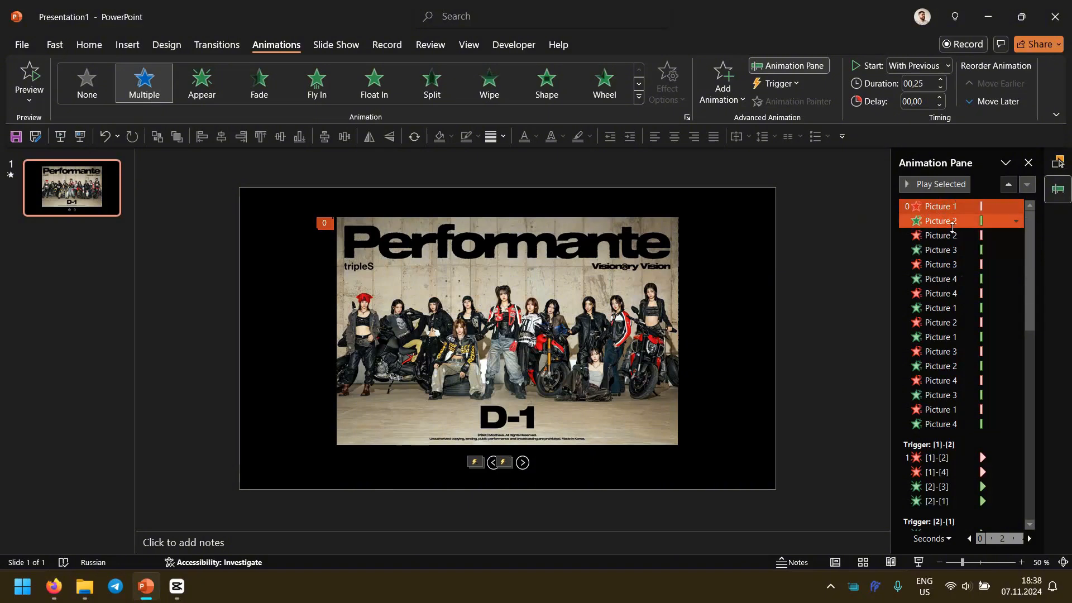
{"action": "left_click_drag", "start_coordinate": [960, 221], "coordinate": [972, 350]}
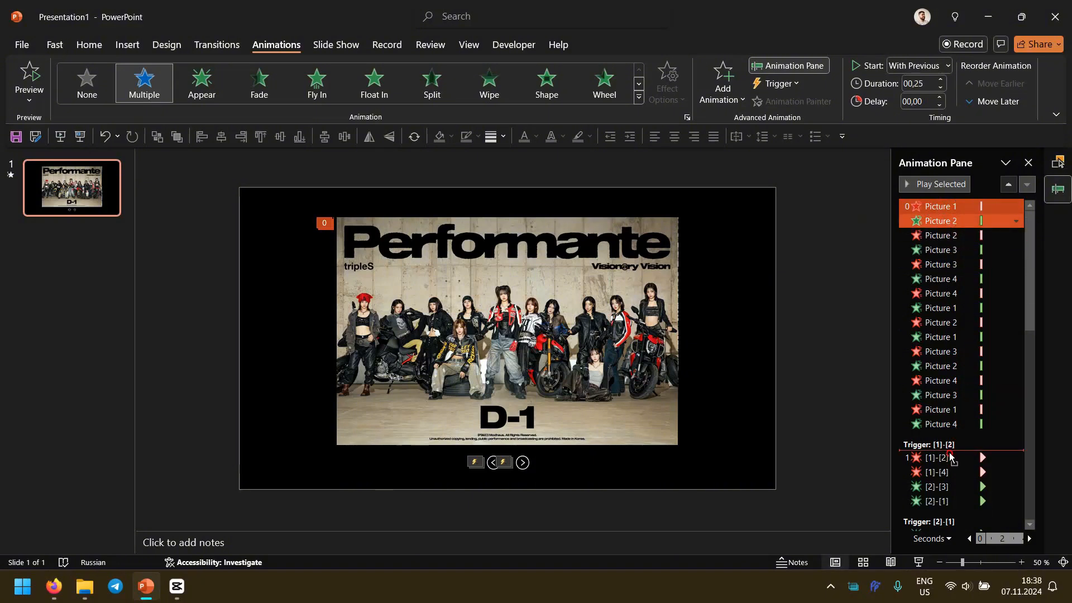
{"action": "left_click_drag", "start_coordinate": [950, 457], "coordinate": [951, 457]}
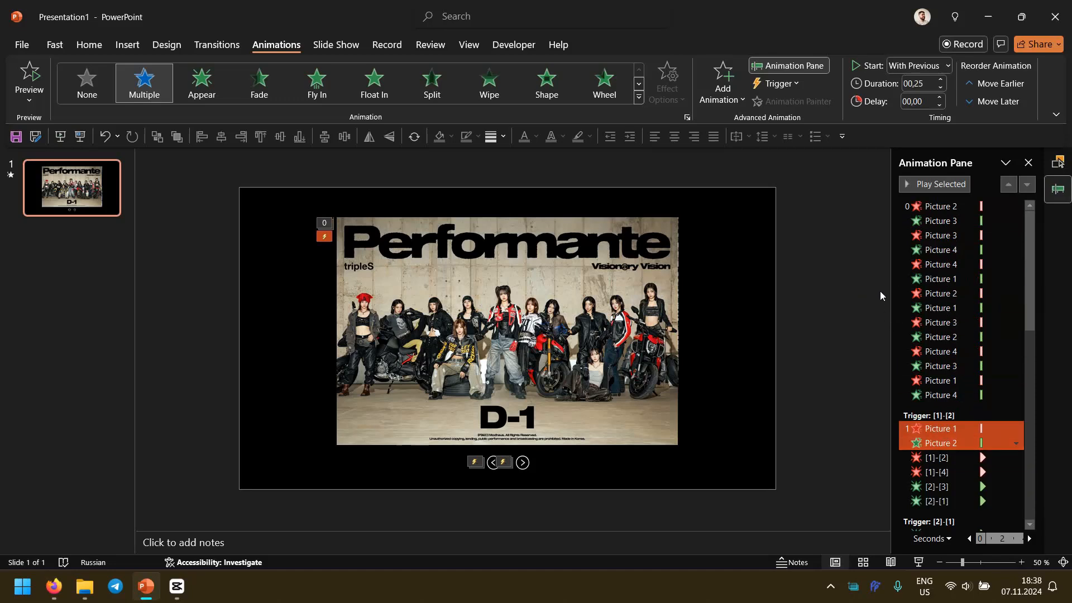
Step: Move Picture 2's Peek Out and Picture 3's Peek In animations to the start of the [2]-[3] trigger group
{"action": "left_click", "coordinate": [946, 207]}
{"action": "left_click", "coordinate": [953, 220], "text": "ctrl"}
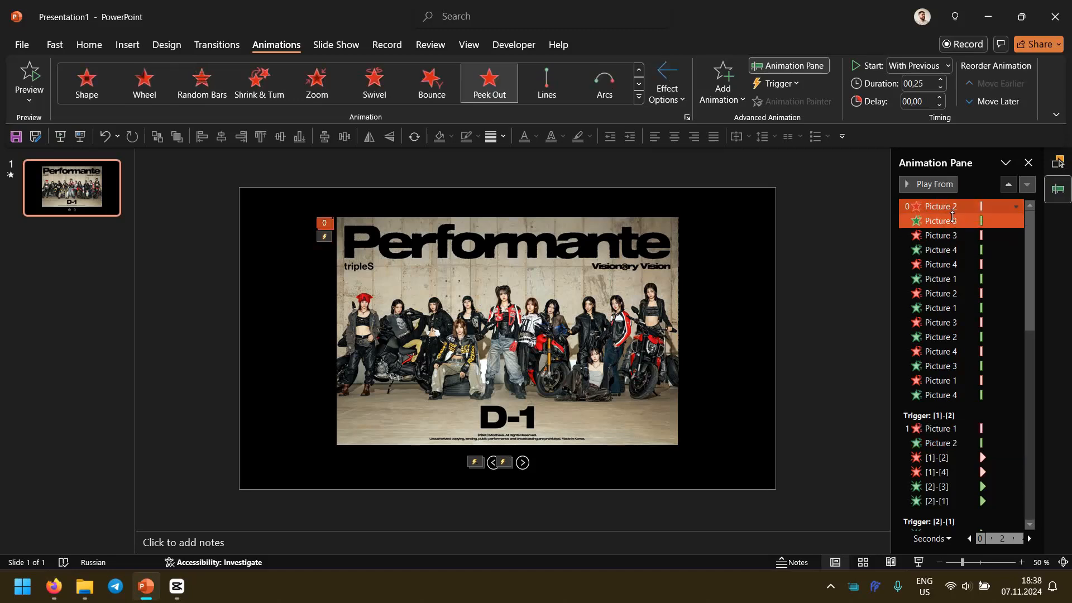
{"action": "left_click", "coordinate": [968, 232], "text": "ctrl"}
{"action": "scroll", "coordinate": [969, 231], "scroll_direction": "down", "scroll_amount": 2}
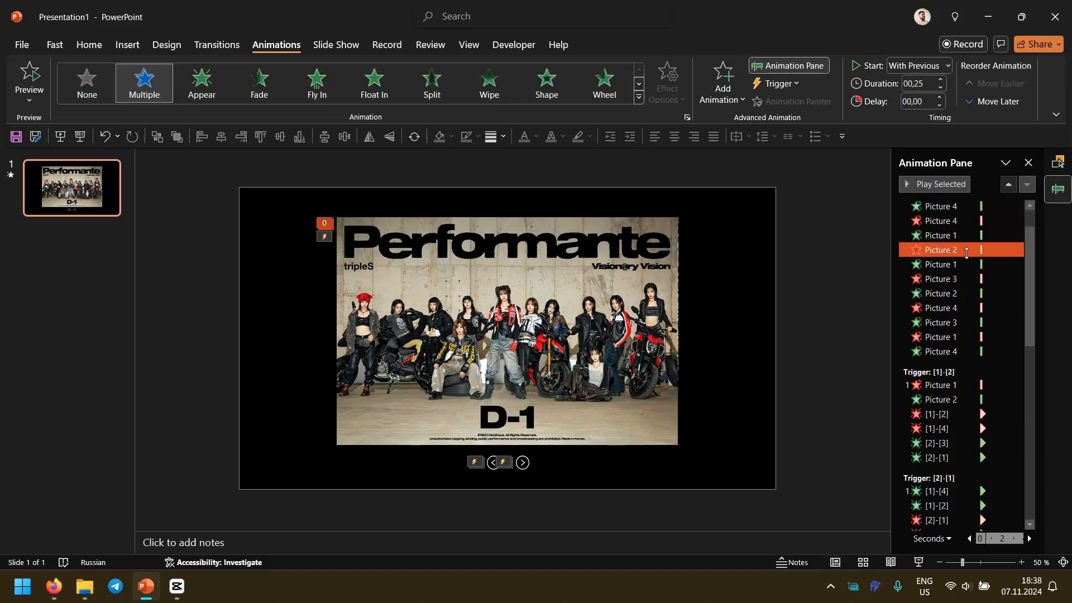
{"action": "left_click", "coordinate": [967, 260]}
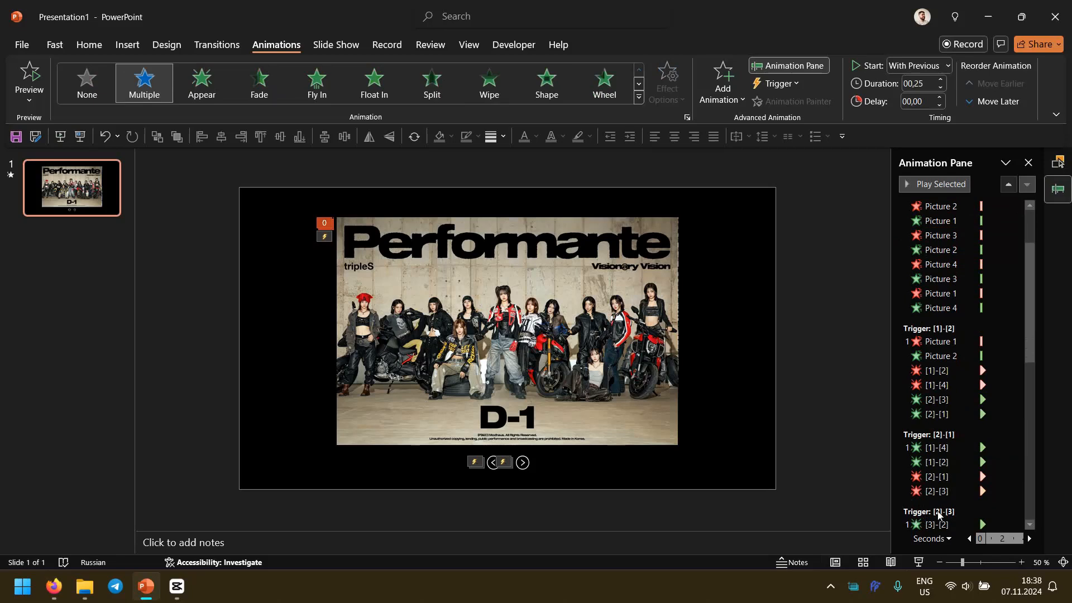
{"action": "scroll", "coordinate": [949, 458], "scroll_direction": "up", "scroll_amount": 2}
{"action": "left_click_drag", "start_coordinate": [951, 222], "coordinate": [959, 463]}
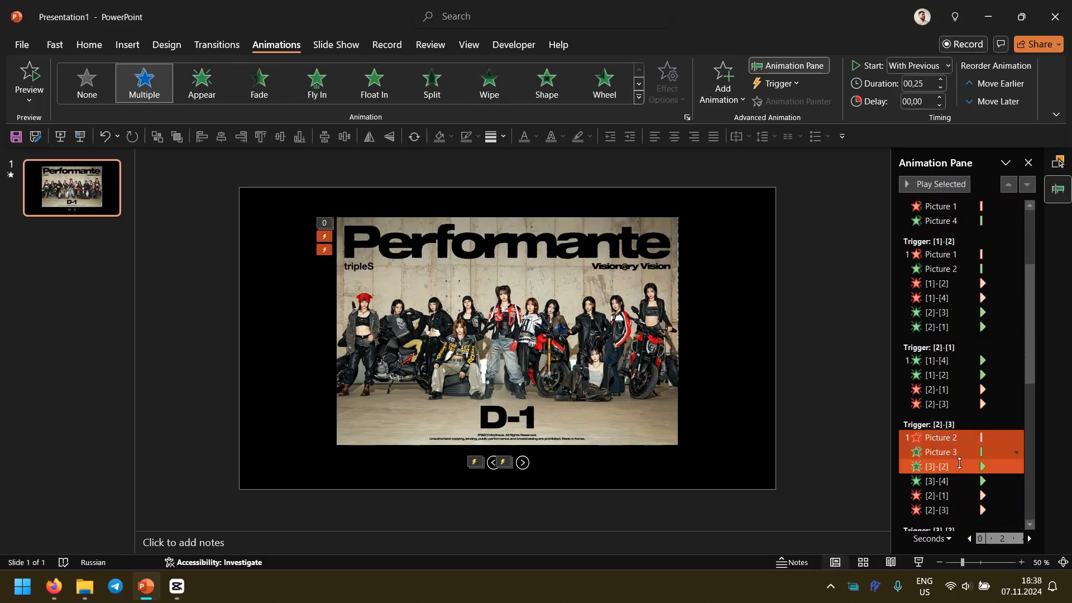
Step: Move Picture 3's Peek Out and Picture 4's Peek In animations to the start of the [3]-[4] trigger group
{"action": "scroll", "coordinate": [974, 438], "scroll_direction": "up", "scroll_amount": 4}
{"action": "left_click", "coordinate": [966, 207]}
{"action": "left_click", "coordinate": [966, 223], "text": "shift"}
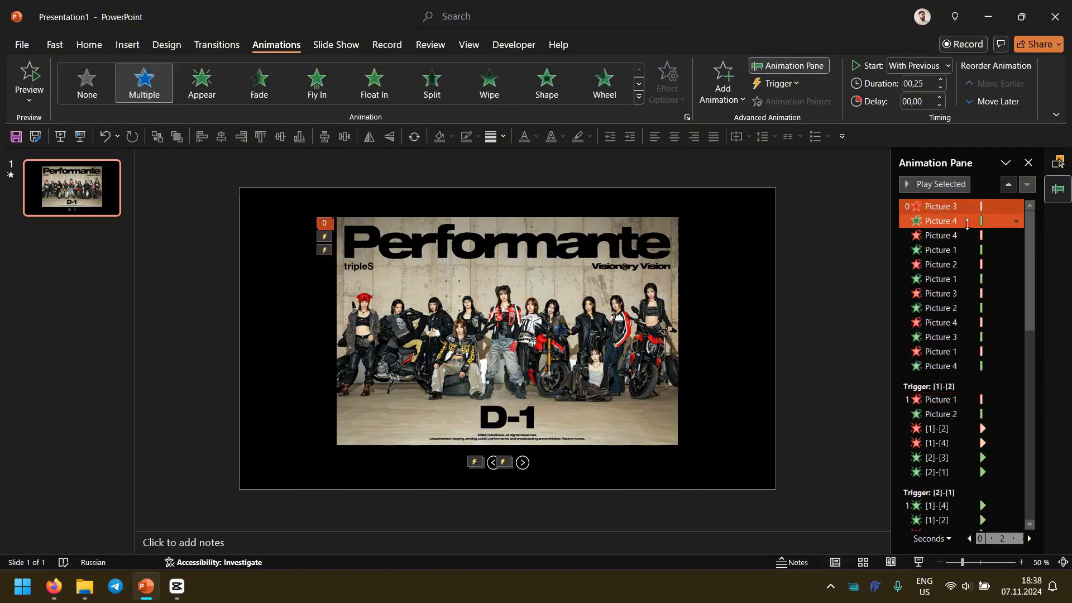
{"action": "left_click_drag", "start_coordinate": [967, 223], "coordinate": [959, 371]}
Step: Move Picture 4's Peek Out and Picture 1's Peek In animations to the start of the [4]-[1] trigger group
{"action": "scroll", "coordinate": [965, 436], "scroll_direction": "up", "scroll_amount": 5}
{"action": "left_click", "coordinate": [964, 208]}
{"action": "left_click", "coordinate": [964, 222], "text": "shift"}
{"action": "scroll", "coordinate": [957, 357], "scroll_direction": "up", "scroll_amount": 7}
Step: Check the directions of Picture 2's Peek Out and Picture 1's Peek In, and move both to the start of the [2]-[1] trigger group
{"action": "left_click", "coordinate": [952, 209]}
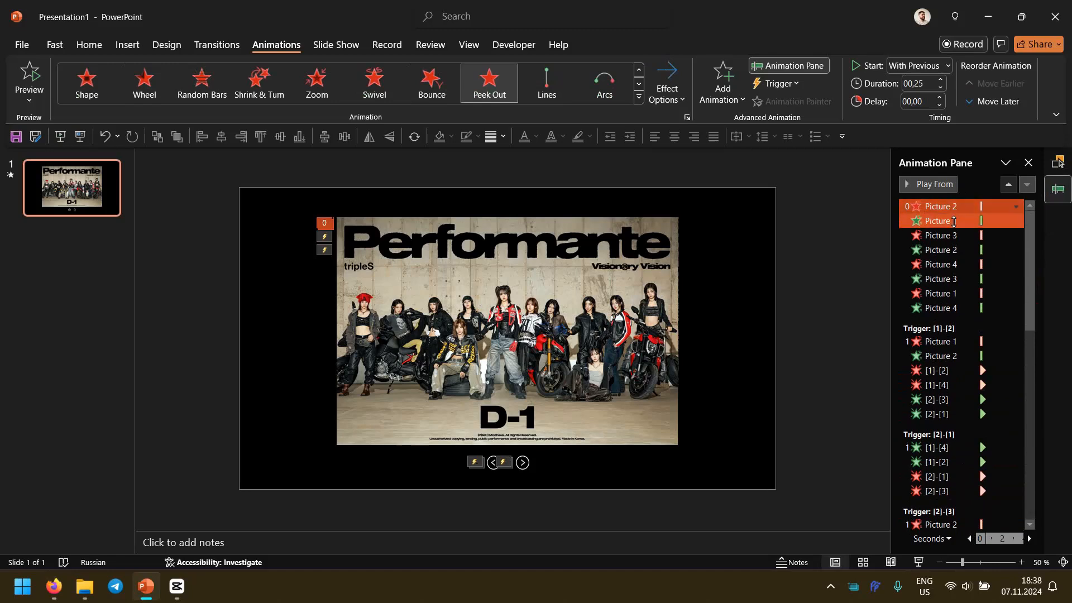
{"action": "left_click", "coordinate": [953, 219]}
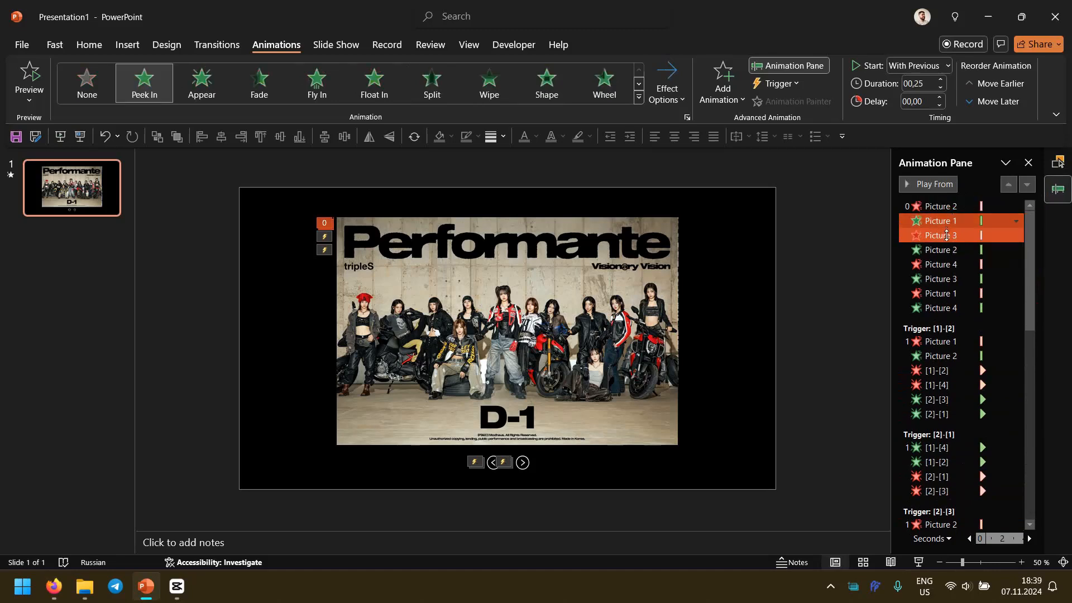
{"action": "left_click", "coordinate": [667, 92]}
{"action": "left_click", "coordinate": [704, 150]}
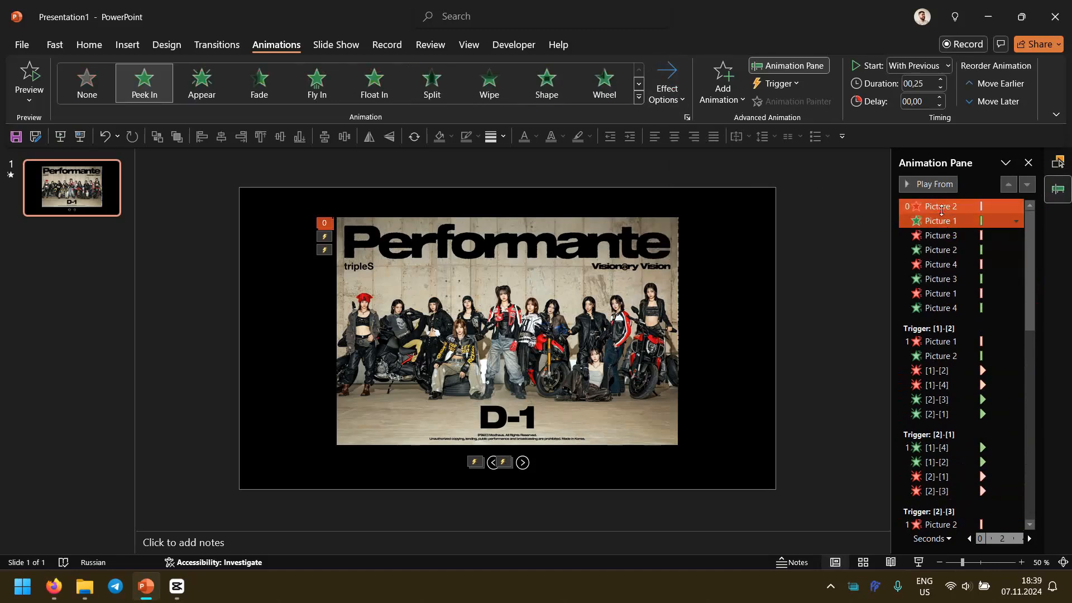
{"action": "left_click", "coordinate": [652, 93]}
{"action": "left_click", "coordinate": [952, 205]}
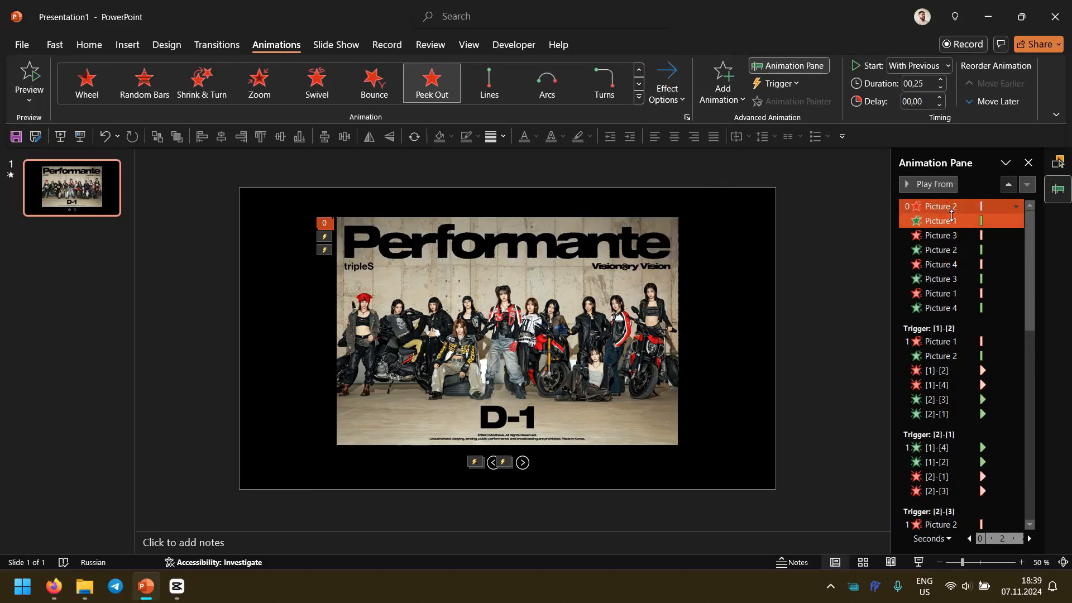
{"action": "left_click", "coordinate": [953, 222], "text": "ctrl"}
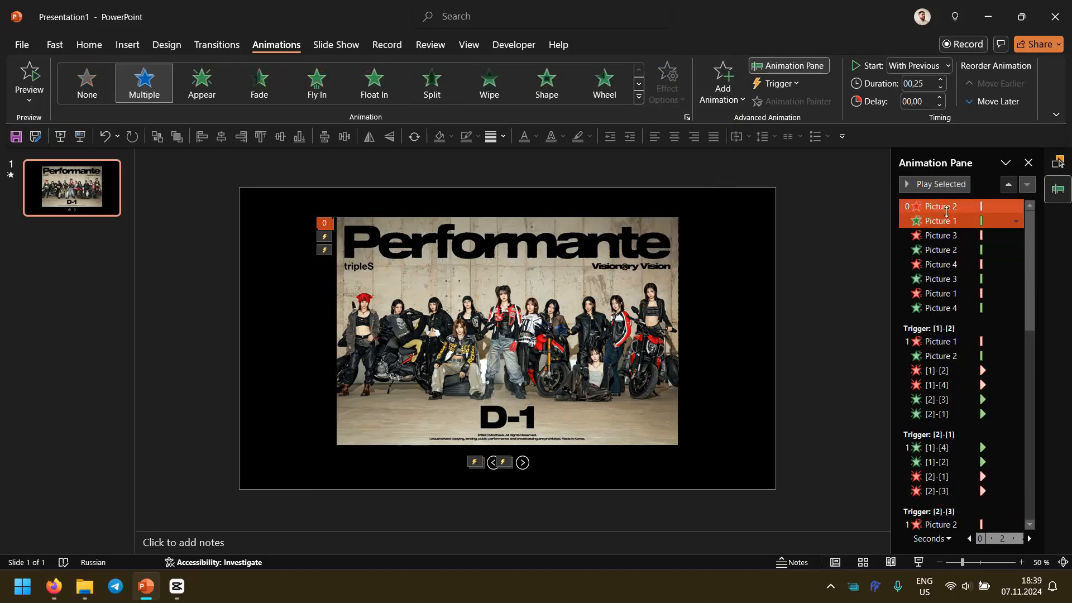
{"action": "left_click_drag", "start_coordinate": [956, 208], "coordinate": [949, 441]}
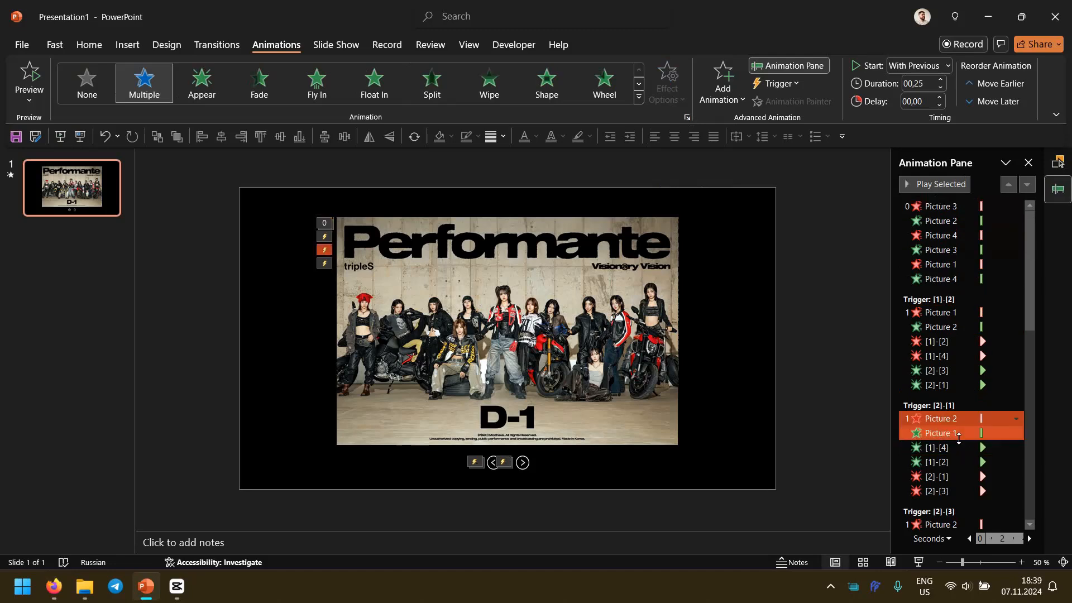
Step: Move Picture 3's Peek Out and Picture 2's Peek In animations to the start of the [3]-[2] trigger group
{"action": "left_click", "coordinate": [953, 207]}
{"action": "left_click", "coordinate": [954, 221], "text": "ctrl"}
{"action": "left_click_drag", "start_coordinate": [954, 219], "coordinate": [961, 479]}
Step: Move Picture 4's Peek Out and Picture 3's Peek In animations to the start of the [4]-[3] trigger group
{"action": "scroll", "coordinate": [961, 474], "scroll_direction": "up", "scroll_amount": 4}
{"action": "left_click", "coordinate": [953, 208]}
{"action": "left_click", "coordinate": [953, 221], "text": "ctrl"}
{"action": "left_click_drag", "start_coordinate": [954, 219], "coordinate": [957, 476]}
Step: Move Picture 1's Peek Out and Picture 4's Peek In animations to the start of the [1]-[4] trigger group
{"action": "scroll", "coordinate": [957, 475], "scroll_direction": "up", "scroll_amount": 5}
{"action": "left_click", "coordinate": [952, 209]}
{"action": "left_click", "coordinate": [953, 221], "text": "ctrl"}
{"action": "left_click_drag", "start_coordinate": [954, 220], "coordinate": [988, 532]}
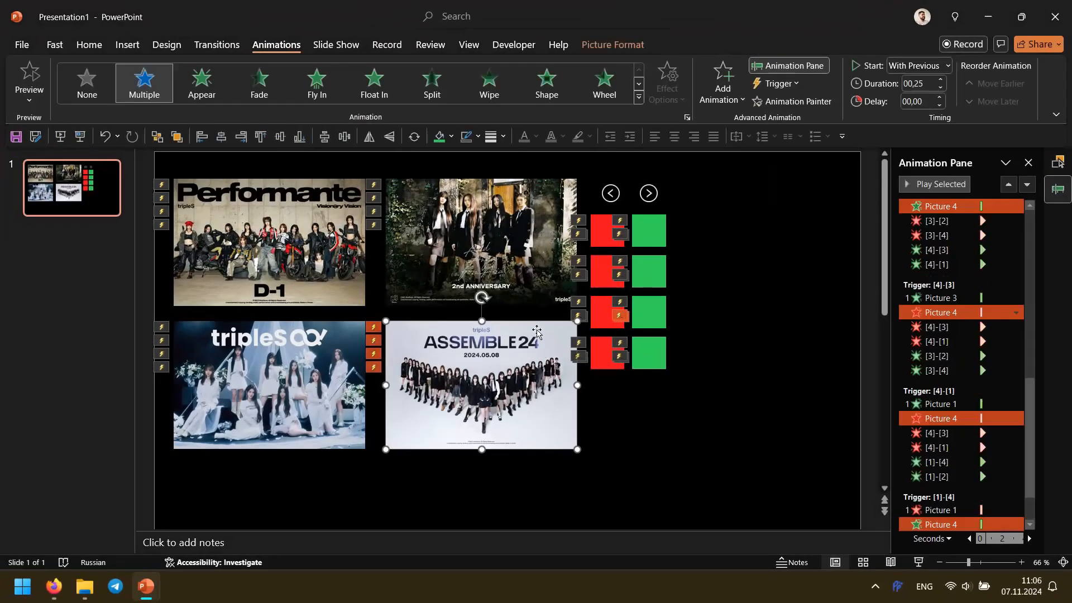
Step: Stack all four pictures on top of each other at Picture 1's position by aligning them left and top
{"action": "left_click", "coordinate": [300, 345], "text": "shift"}
{"action": "left_click", "coordinate": [435, 268], "text": "shift"}
{"action": "left_click", "coordinate": [296, 264], "text": "shift"}
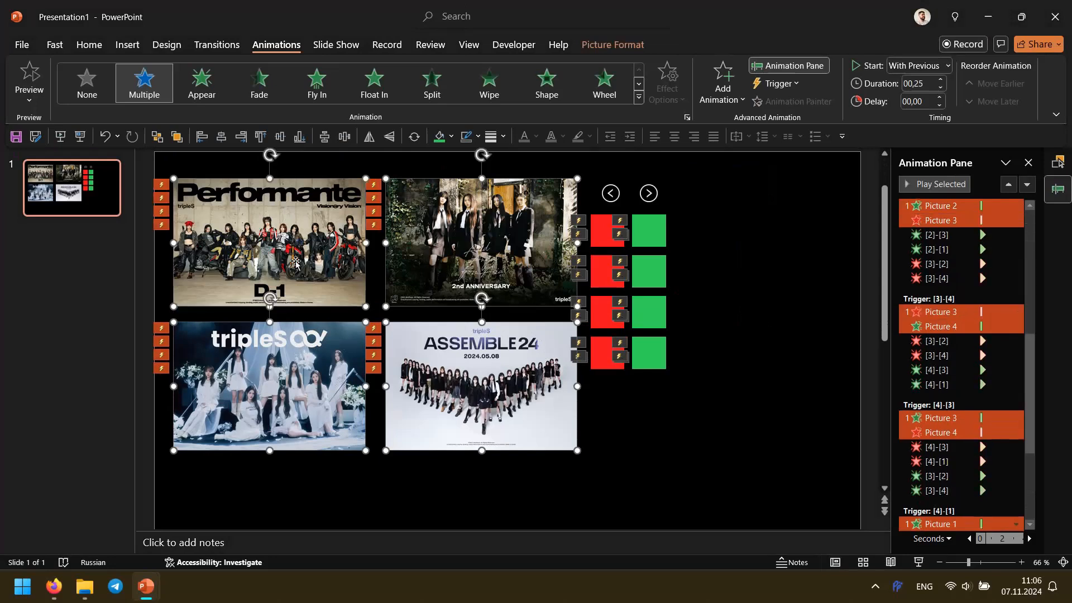
{"action": "left_click", "coordinate": [202, 137]}
{"action": "left_click", "coordinate": [260, 137]}
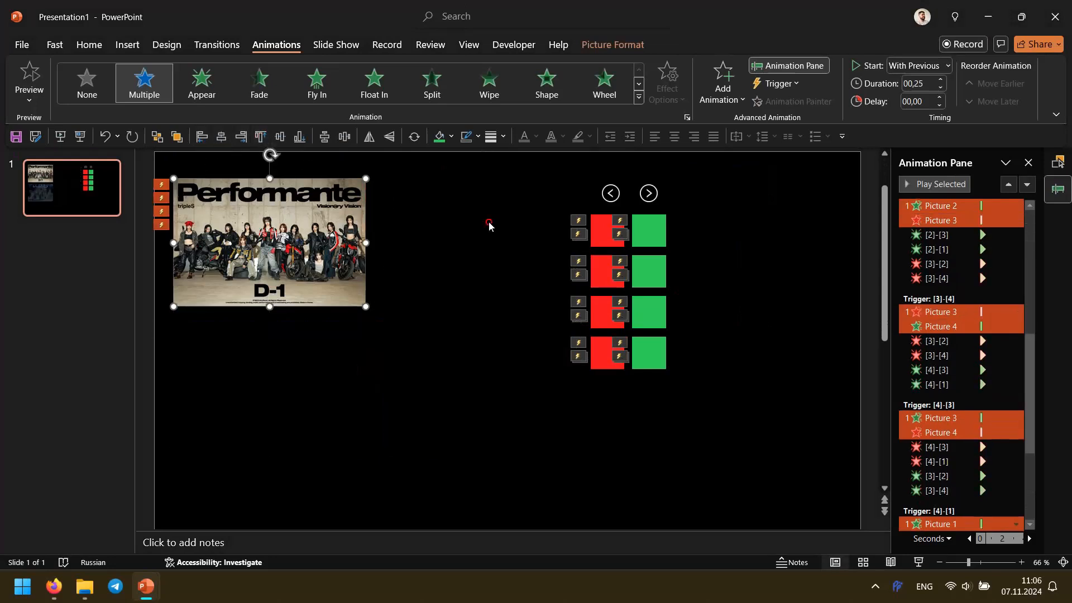
{"action": "left_click", "coordinate": [488, 223]}
Step: Stack the four red squares and the four green squares in two piles at their topmost squares' positions
{"action": "left_click_drag", "start_coordinate": [696, 392], "coordinate": [642, 200]}
{"action": "left_click", "coordinate": [246, 138]}
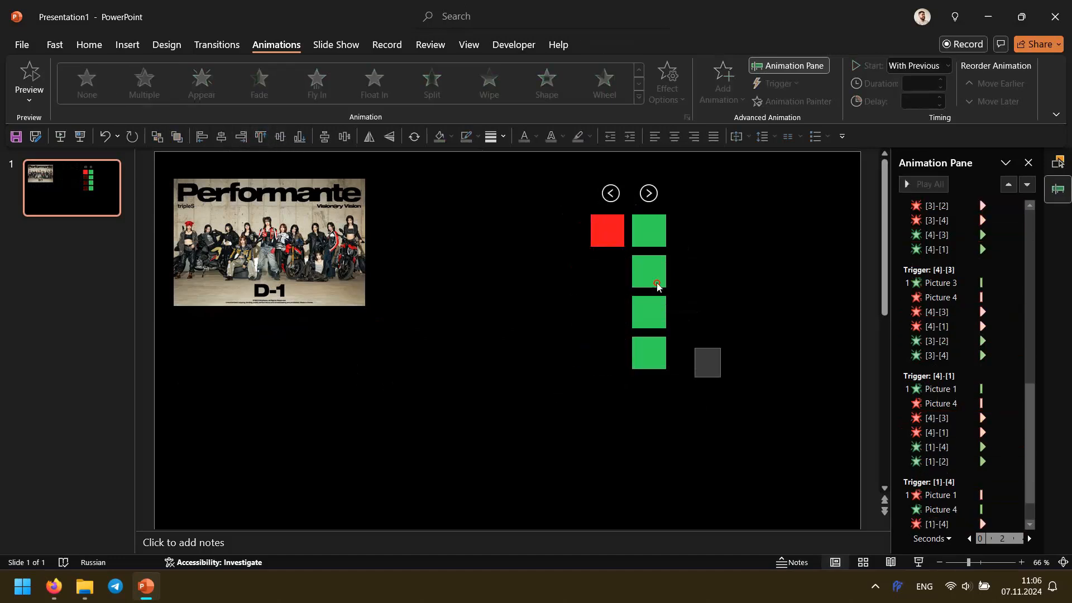
{"action": "left_click", "coordinate": [260, 136]}
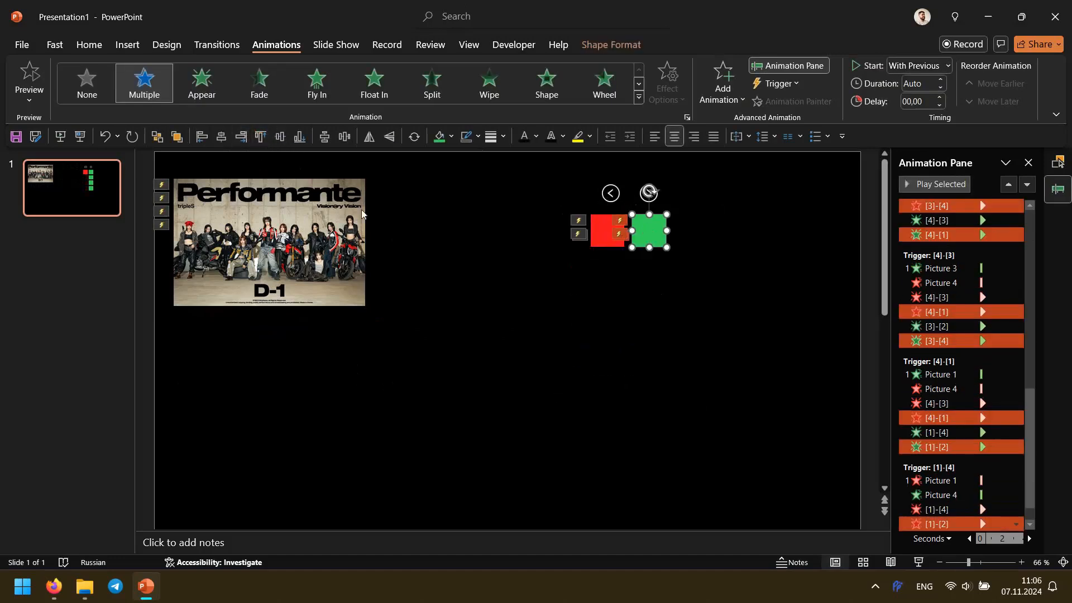
Step: Preview the slide and step through the stacked pictures in both directions with the green and red squares
{"action": "left_click", "coordinate": [71, 188]}
{"action": "left_click", "coordinate": [80, 136]}
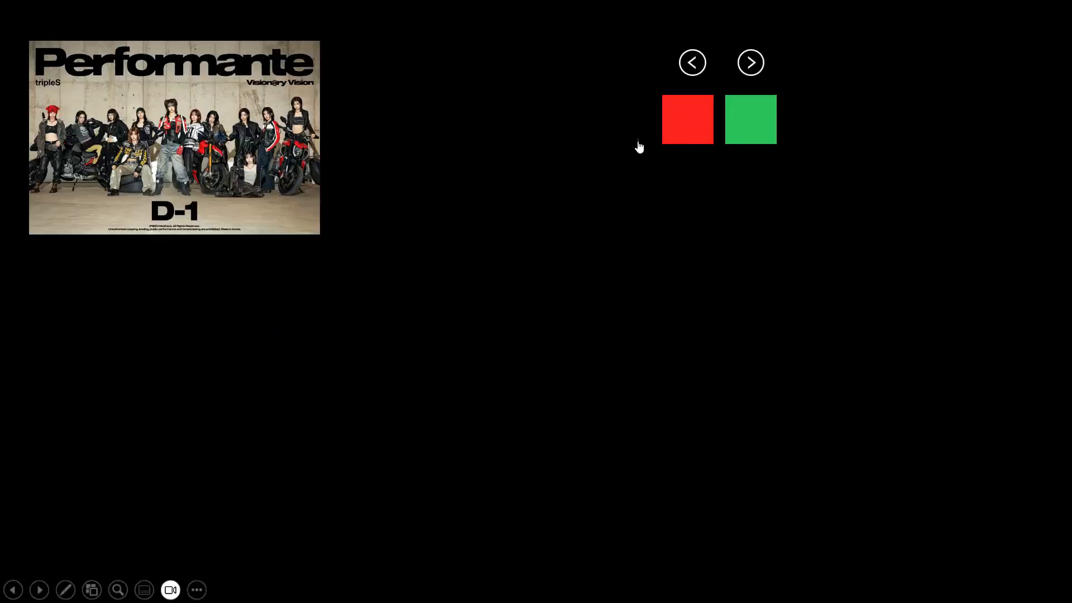
{"action": "left_click", "coordinate": [740, 120]}
{"action": "left_click", "coordinate": [741, 126]}
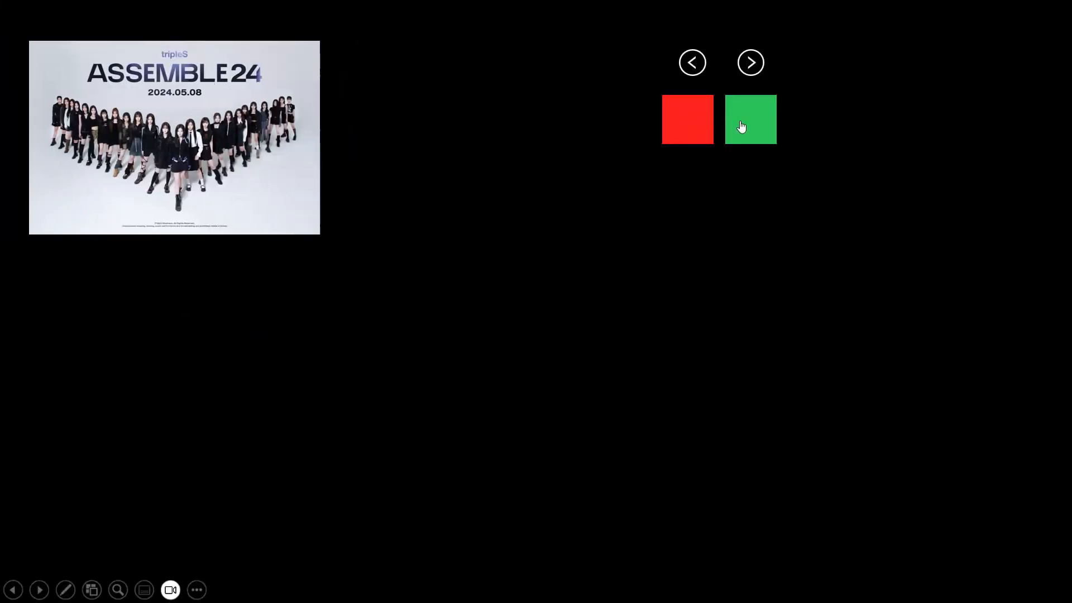
{"action": "left_click", "coordinate": [741, 127]}
{"action": "left_click", "coordinate": [699, 126]}
{"action": "left_click", "coordinate": [699, 126]}
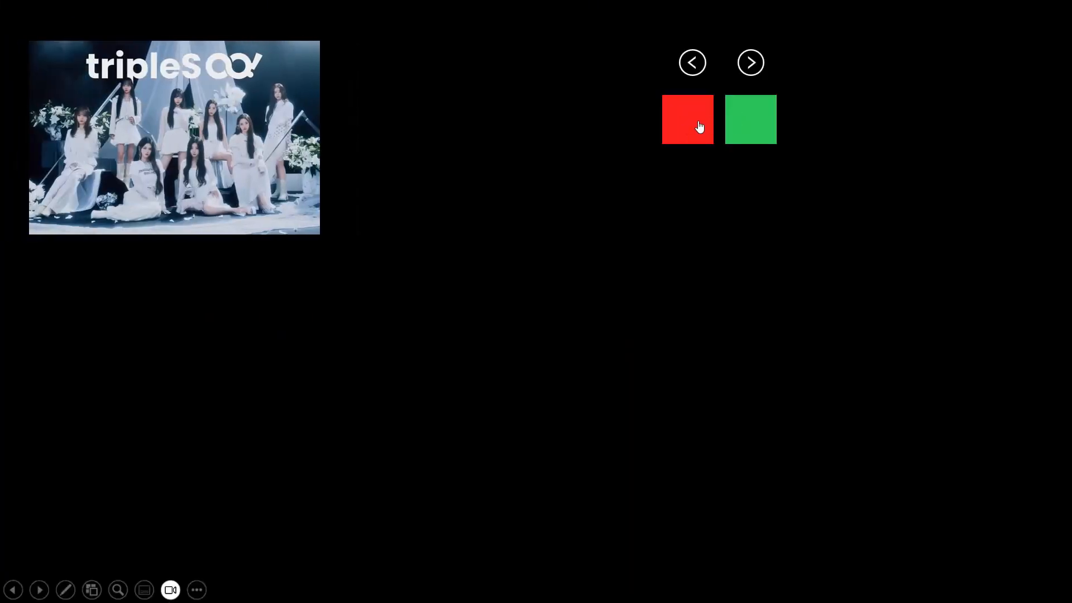
{"action": "left_click", "coordinate": [700, 126]}
{"action": "left_click", "coordinate": [700, 126]}
{"action": "key", "text": "Escape"}
{"action": "left_click_drag", "start_coordinate": [409, 342], "coordinate": [163, 159]}
{"action": "left_click_drag", "start_coordinate": [365, 306], "coordinate": [563, 438]}
{"action": "key", "text": "ctrl+z"}
Step: Move the stacked red and green squares together slightly further down below the arrow buttons
{"action": "left_click", "coordinate": [680, 264]}
{"action": "left_click_drag", "start_coordinate": [680, 265], "coordinate": [562, 210]}
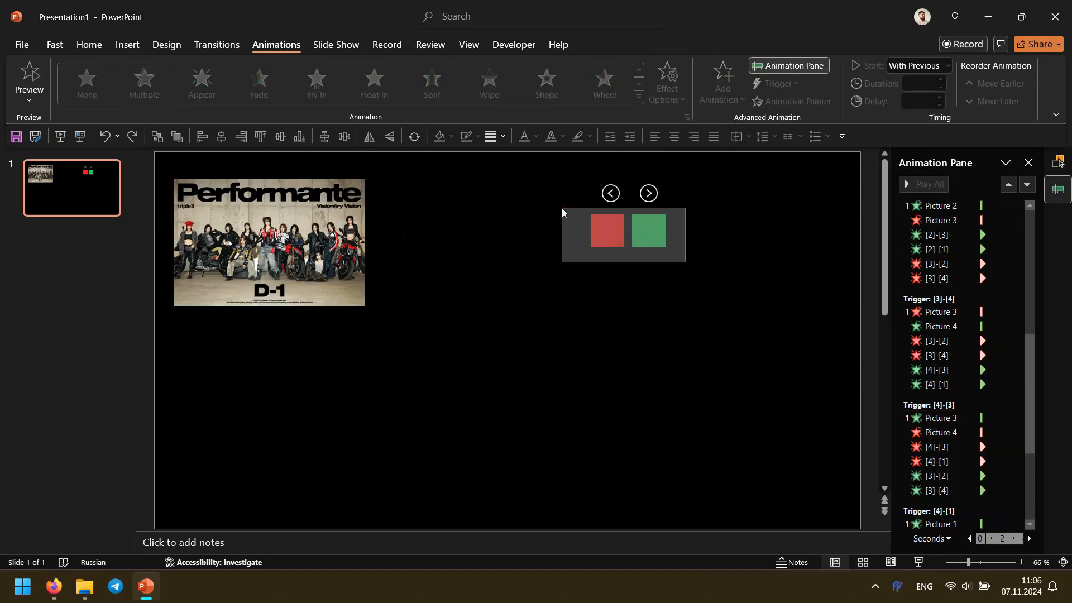
{"action": "left_click_drag", "start_coordinate": [653, 230], "coordinate": [653, 267]}
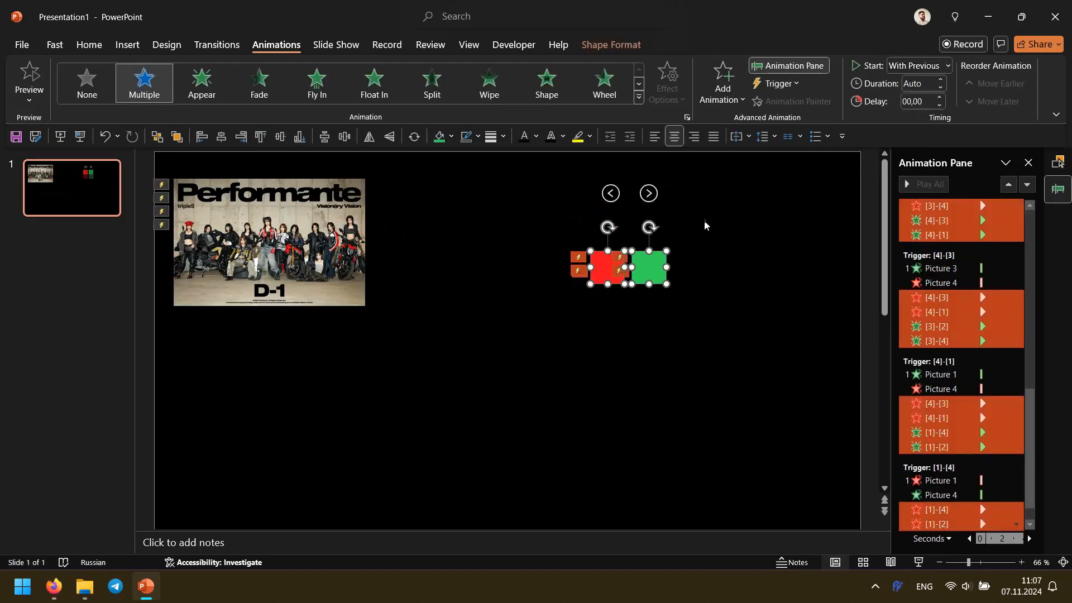
Step: Bring the two arrow buttons to the top of the stacking order, above all squares and pictures
{"action": "left_click", "coordinate": [611, 193]}
{"action": "scroll", "coordinate": [669, 219], "scroll_direction": "up", "scroll_amount": 1}
{"action": "scroll", "coordinate": [669, 219], "scroll_direction": "down", "scroll_amount": 1}
{"action": "left_click", "coordinate": [648, 193], "text": "shift"}
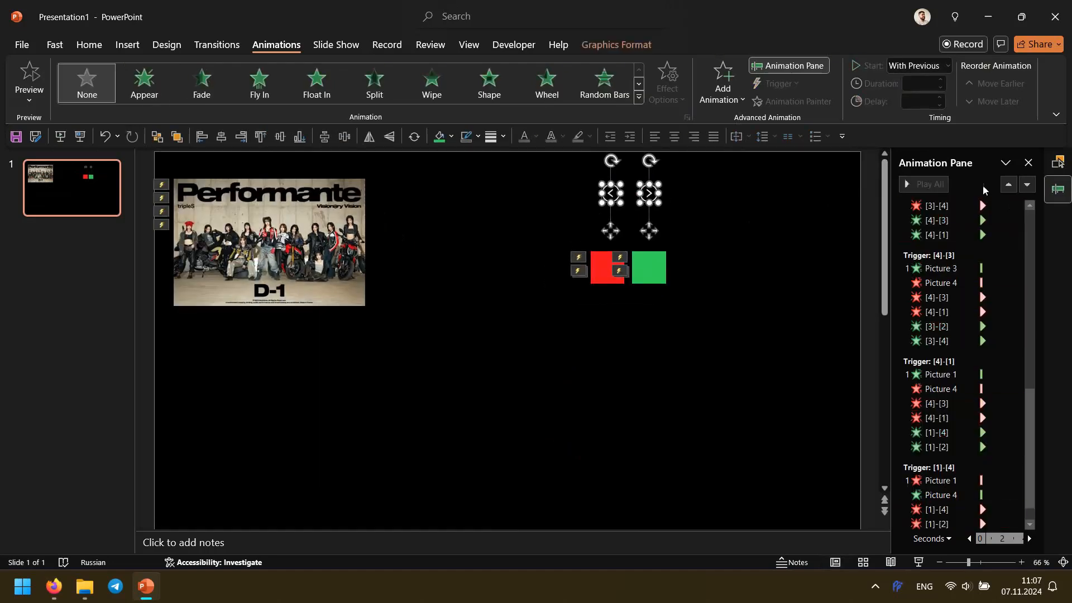
{"action": "key", "text": "alt+F10"}
{"action": "left_click_drag", "start_coordinate": [977, 341], "coordinate": [934, 216]}
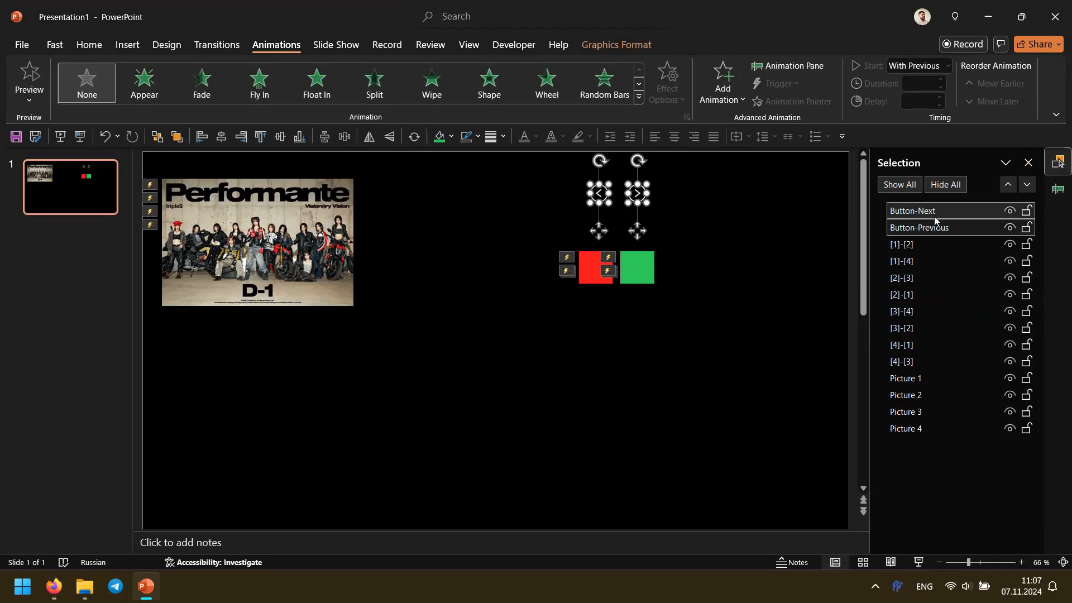
Step: Move and shrink the stacked red squares to fit the previous button and the stacked green squares to fit the next button, about 1.03 cm high
{"action": "left_click", "coordinate": [775, 216]}
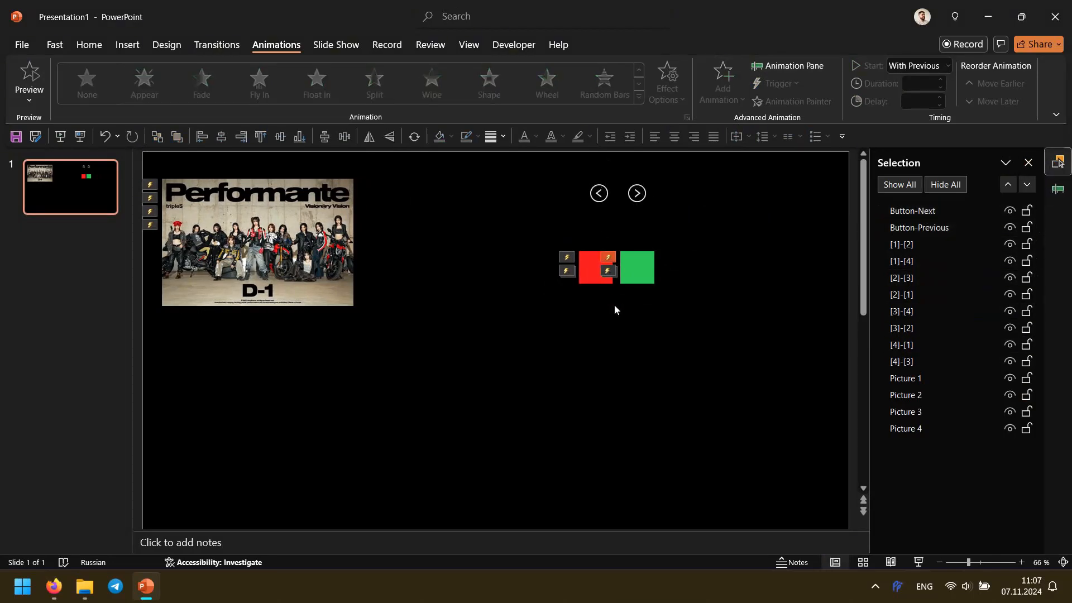
{"action": "left_click_drag", "start_coordinate": [614, 306], "coordinate": [574, 246]}
{"action": "left_click_drag", "start_coordinate": [604, 279], "coordinate": [608, 206]}
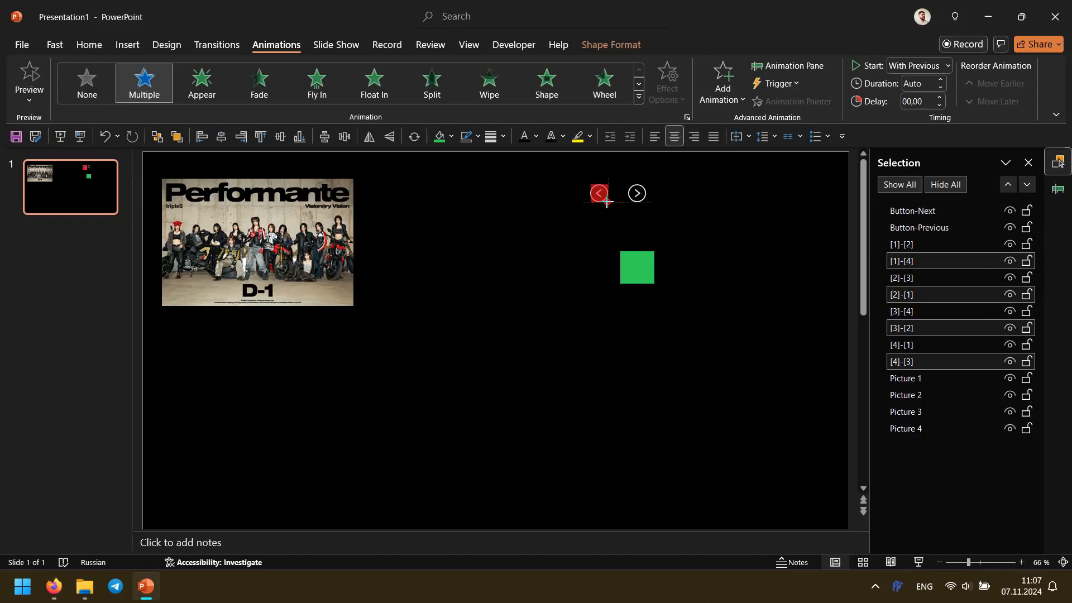
{"action": "left_click_drag", "start_coordinate": [637, 268], "coordinate": [643, 202]}
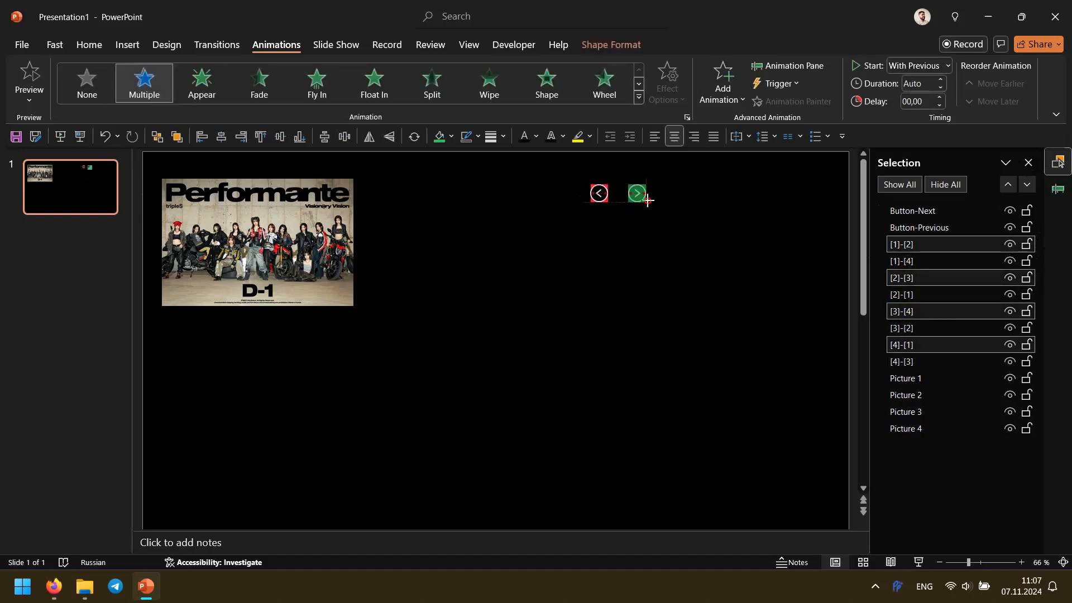
{"action": "left_click", "coordinate": [677, 221]}
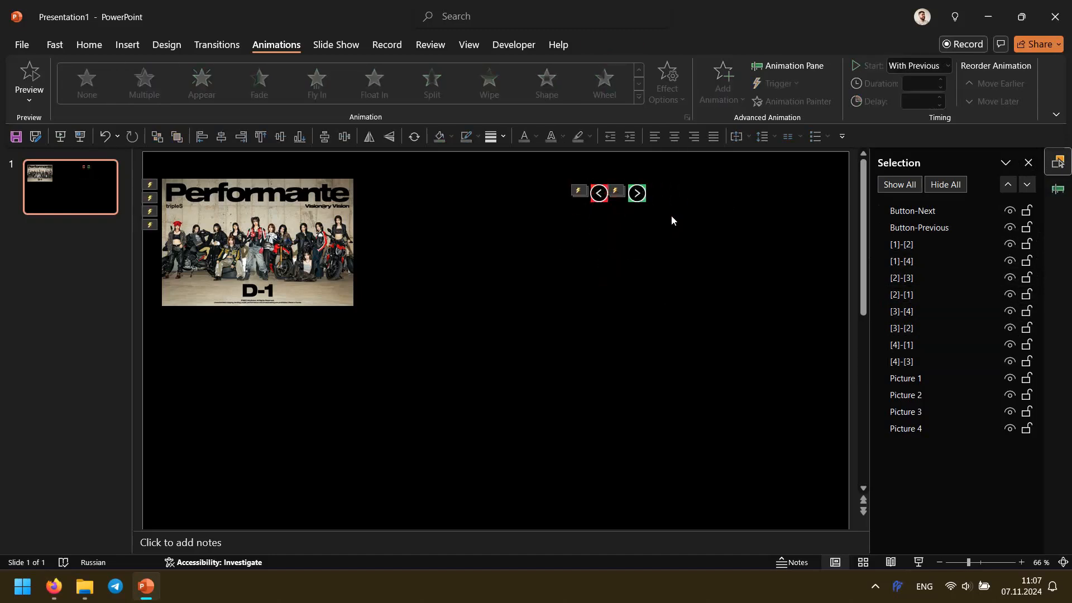
Step: Try to group the next button with its four stacked green squares
{"action": "left_click_drag", "start_coordinate": [693, 219], "coordinate": [609, 160]}
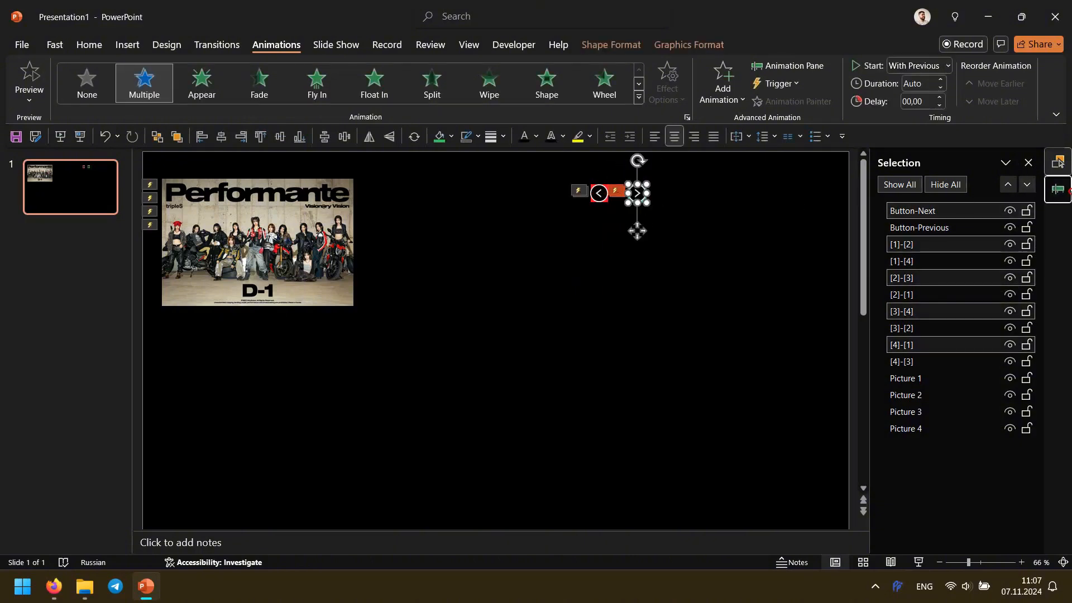
{"action": "left_click", "coordinate": [1057, 189]}
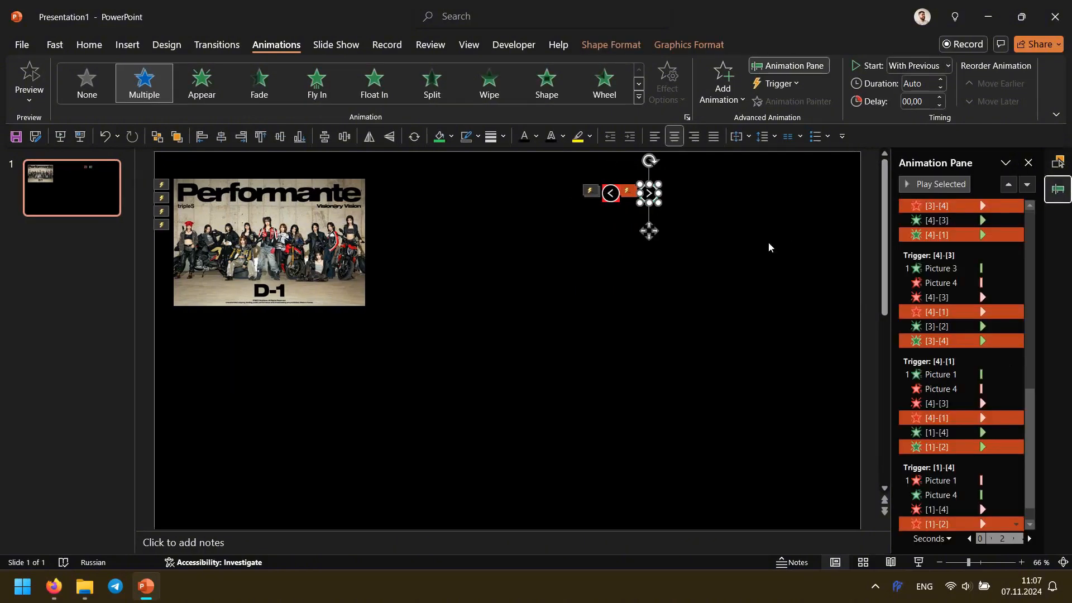
{"action": "right_click", "coordinate": [655, 189]}
{"action": "mouse_move", "coordinate": [799, 309]}
{"action": "left_click", "coordinate": [843, 310]}
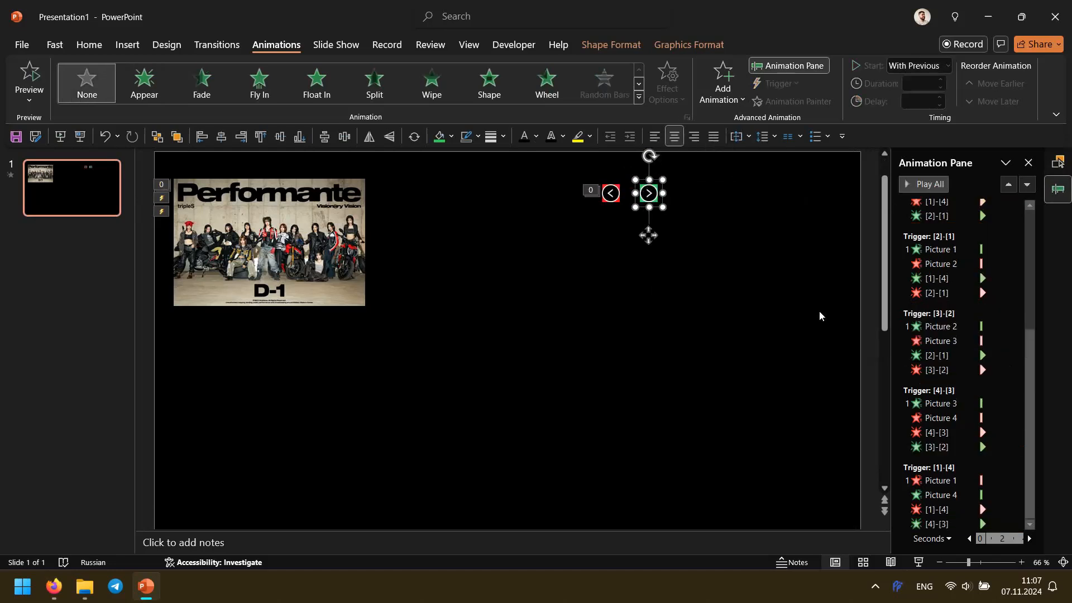
Step: Check how grouping affects the animation triggers and object list, and undo the grouping
{"action": "left_click_drag", "start_coordinate": [1031, 399], "coordinate": [1002, 251]}
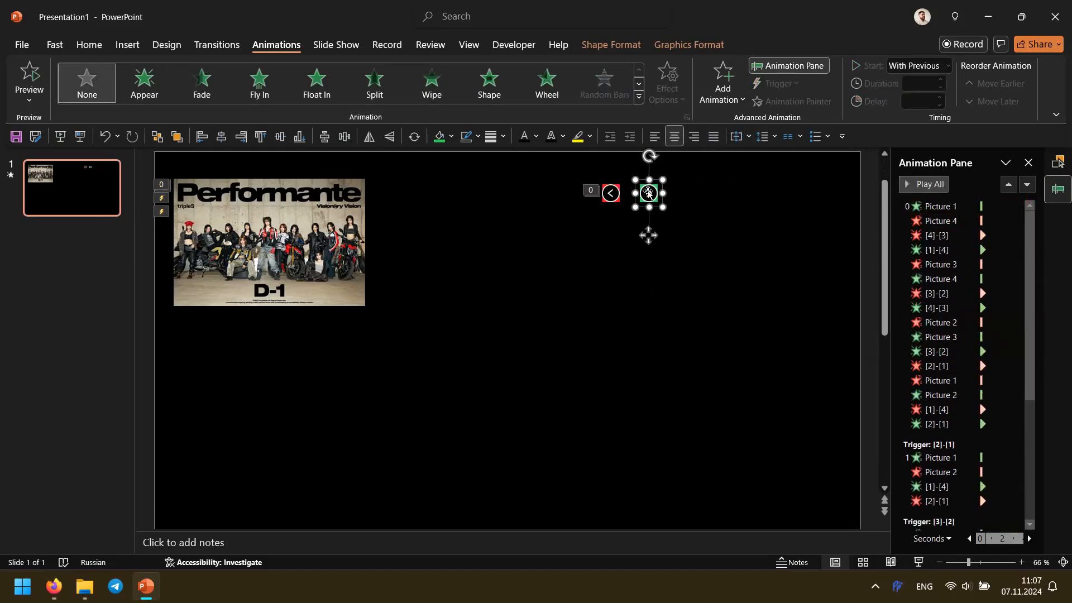
{"action": "left_click", "coordinate": [1058, 162]}
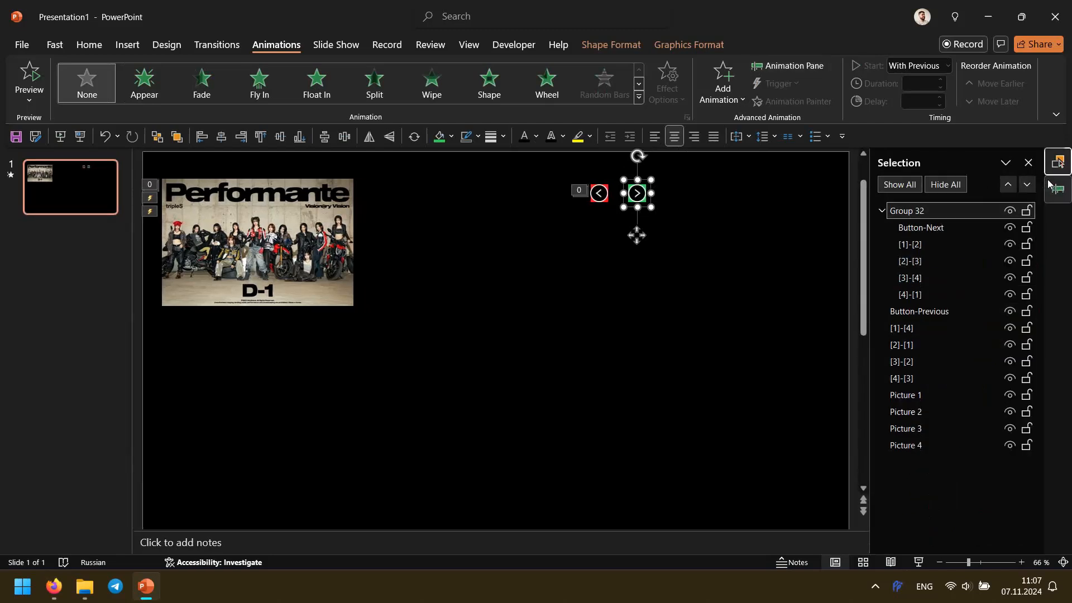
{"action": "left_click", "coordinate": [1058, 189]}
{"action": "mouse_move", "coordinate": [1030, 301]}
{"action": "left_mouse_down"}
{"action": "mouse_move", "coordinate": [1026, 429]}
{"action": "mouse_move", "coordinate": [1025, 304]}
{"action": "left_mouse_up"}
{"action": "left_click", "coordinate": [746, 247]}
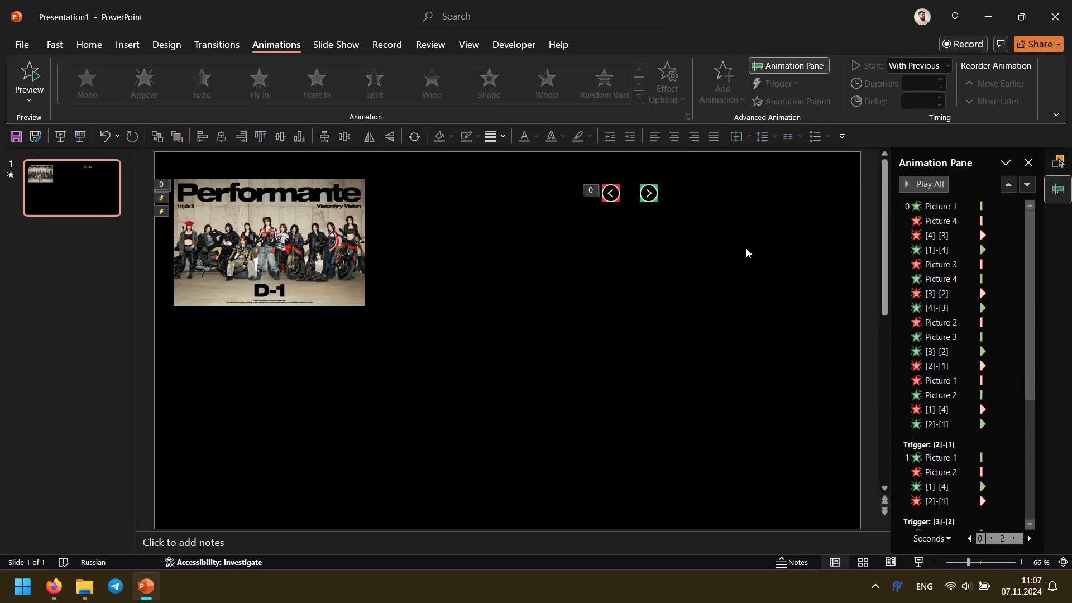
{"action": "key", "text": "ctrl+z"}
{"action": "left_click", "coordinate": [750, 222]}
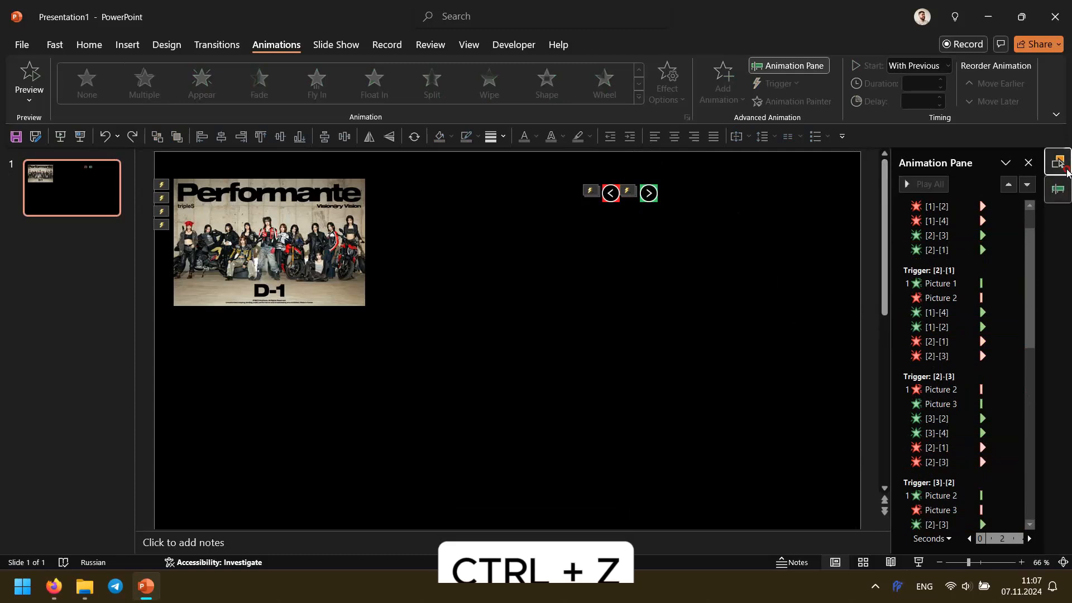
Step: Preview the slide and test the next button at its centre and at the green square's corner
{"action": "left_click", "coordinate": [1059, 162]}
{"action": "left_click", "coordinate": [640, 198]}
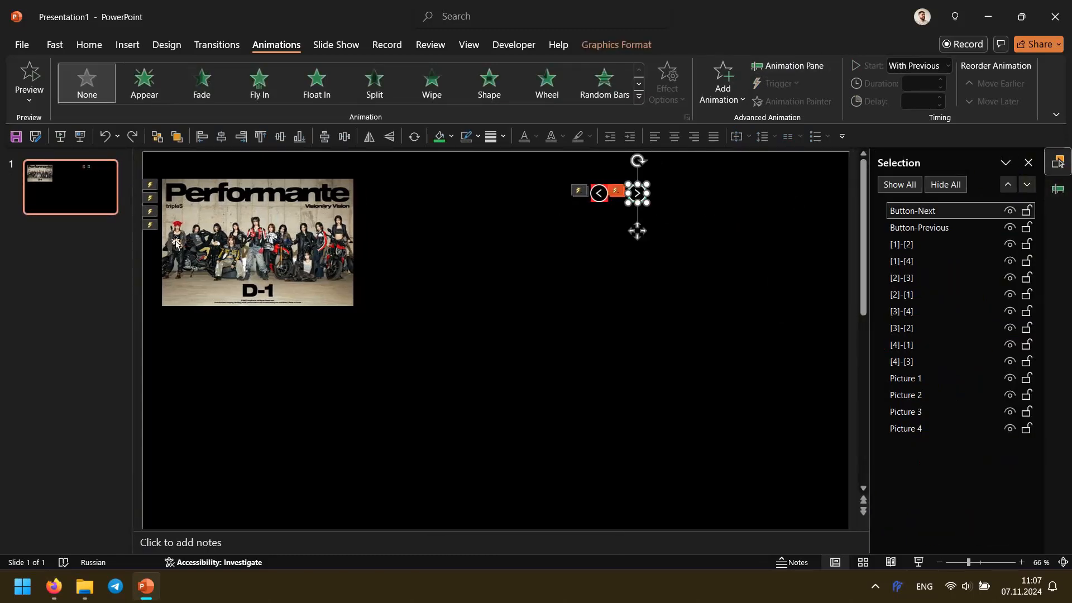
{"action": "left_click", "coordinate": [79, 140]}
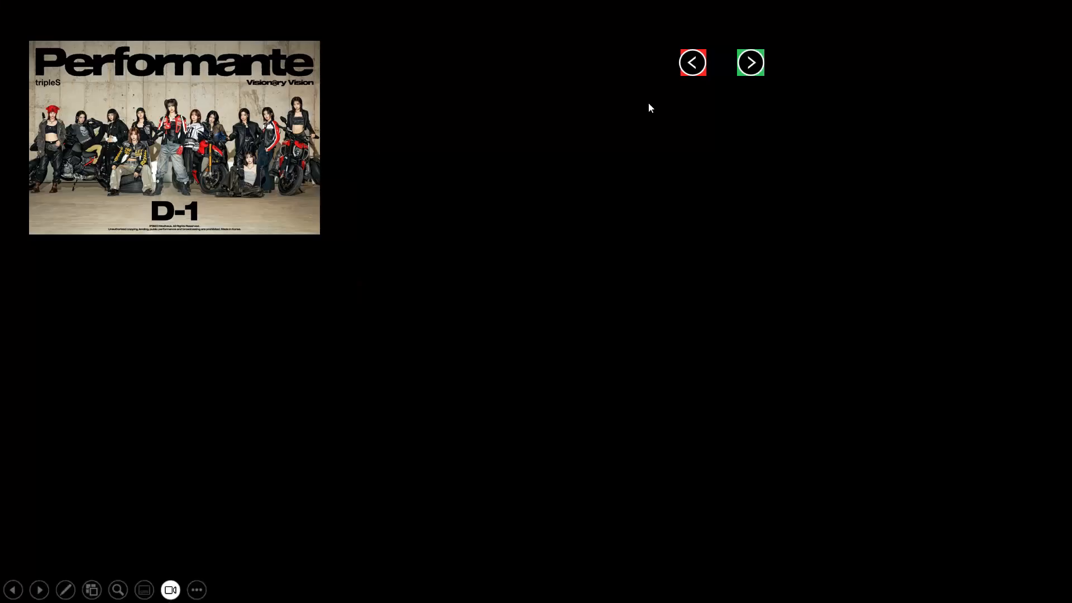
{"action": "left_click", "coordinate": [751, 63]}
{"action": "left_click", "coordinate": [765, 80]}
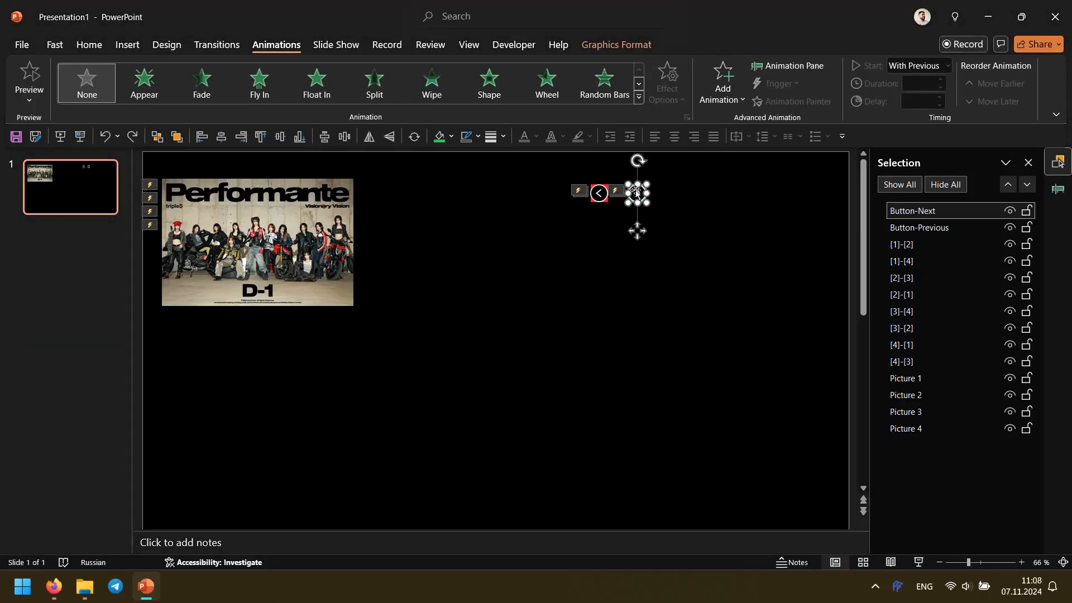
Step: Send both arrow buttons to the back, behind the trigger squares and pictures
{"action": "left_click", "coordinate": [598, 195], "text": "shift"}
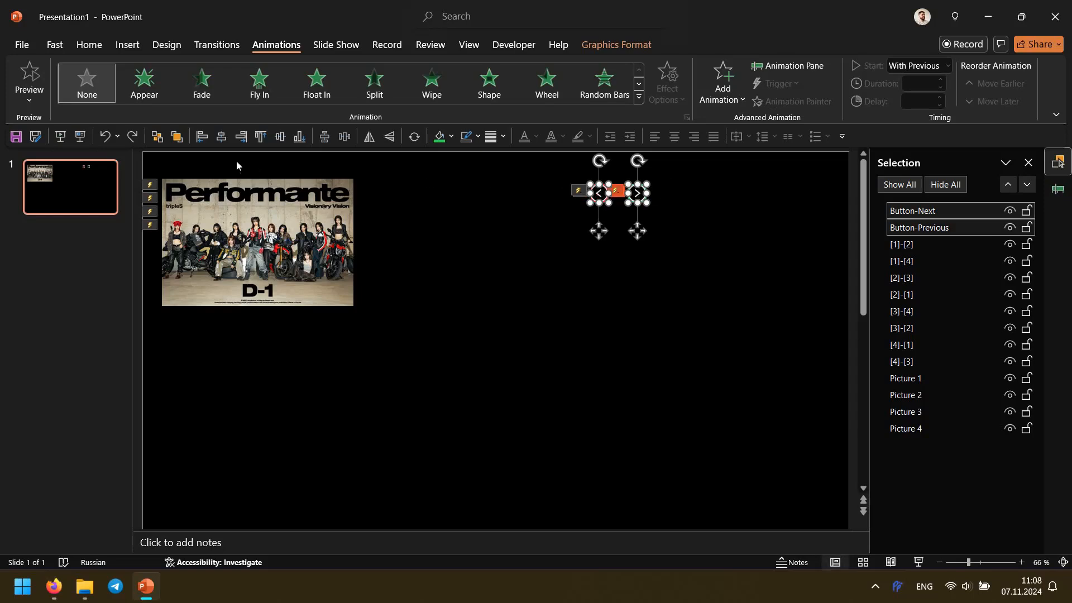
{"action": "left_click", "coordinate": [99, 49]}
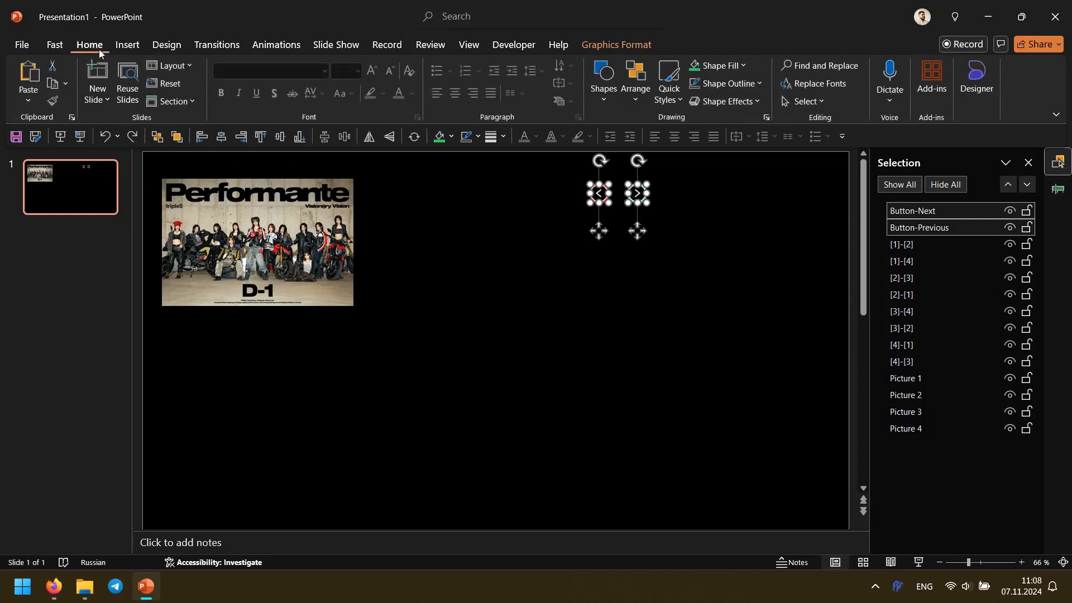
{"action": "left_click", "coordinate": [632, 101]}
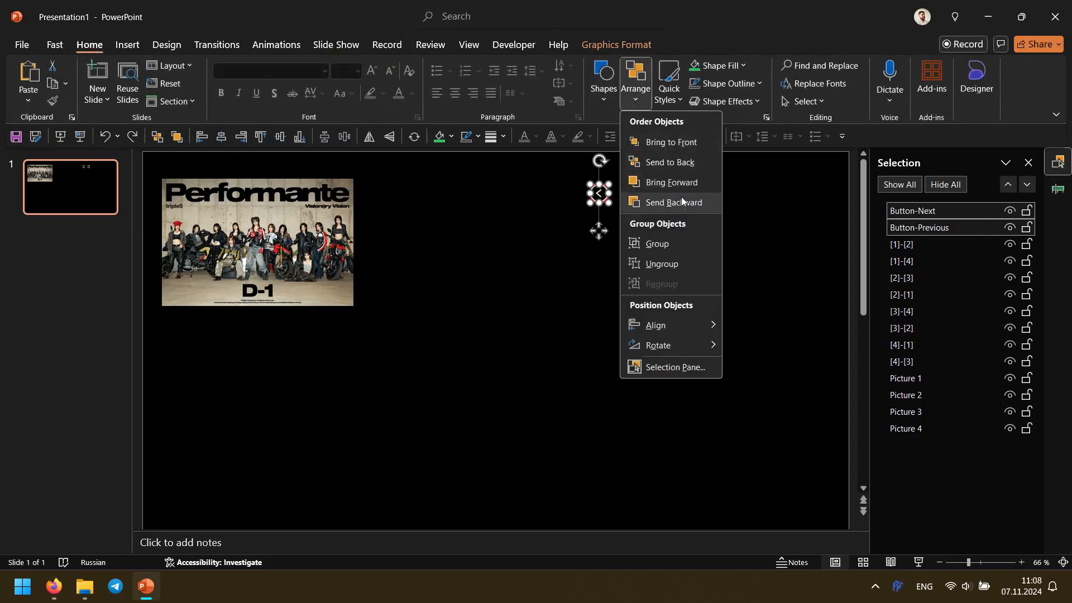
{"action": "left_click", "coordinate": [672, 163]}
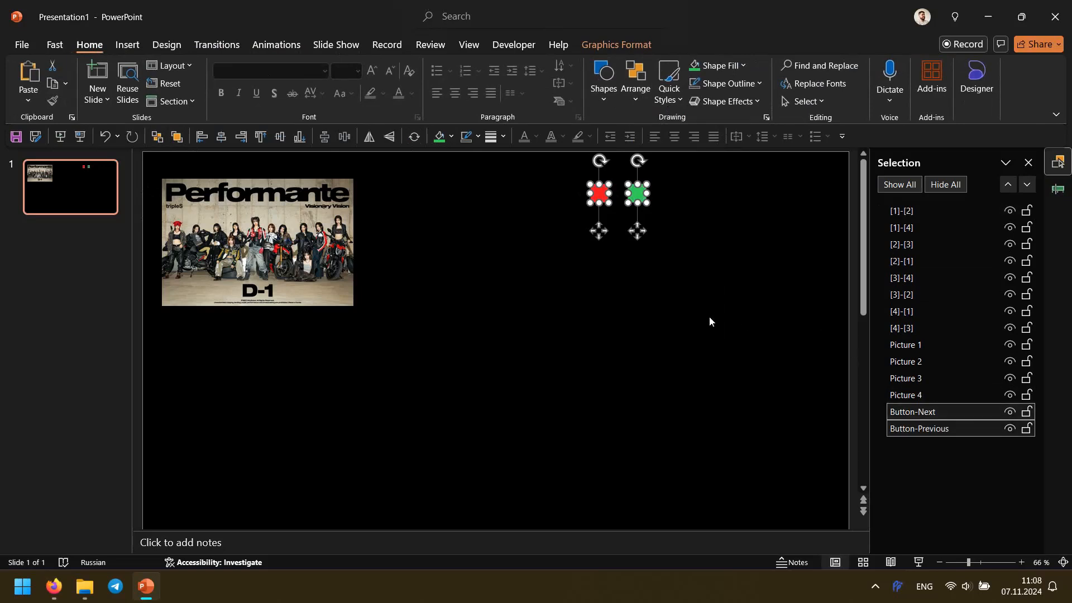
{"action": "left_click", "coordinate": [718, 288]}
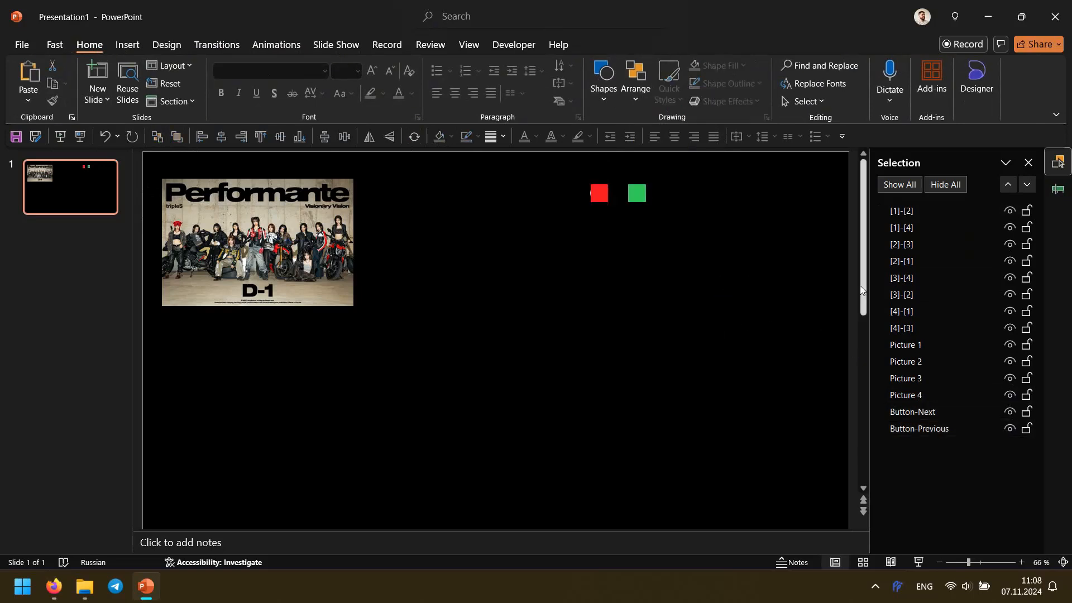
Step: Select all eight trigger squares, from [1]-[2] through [4]-[3]
{"action": "left_click", "coordinate": [935, 330]}
{"action": "left_click", "coordinate": [935, 213]}
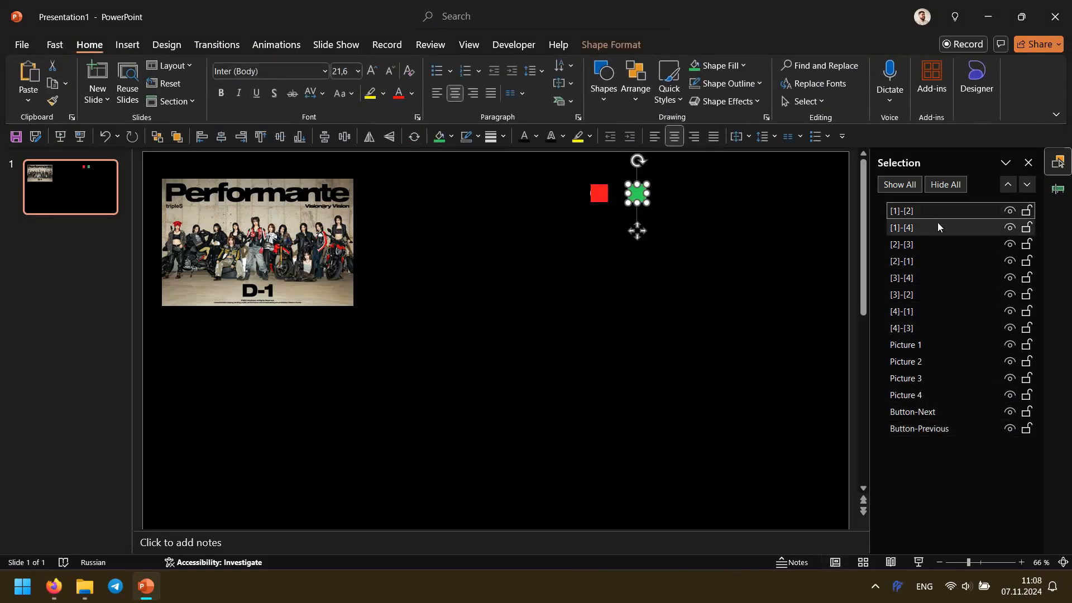
{"action": "left_click", "coordinate": [937, 226], "text": "ctrl"}
{"action": "left_click", "coordinate": [936, 244], "text": "ctrl"}
{"action": "left_click", "coordinate": [937, 260], "text": "ctrl"}
{"action": "left_click", "coordinate": [939, 279], "text": "ctrl"}
{"action": "left_click", "coordinate": [943, 294], "text": "ctrl"}
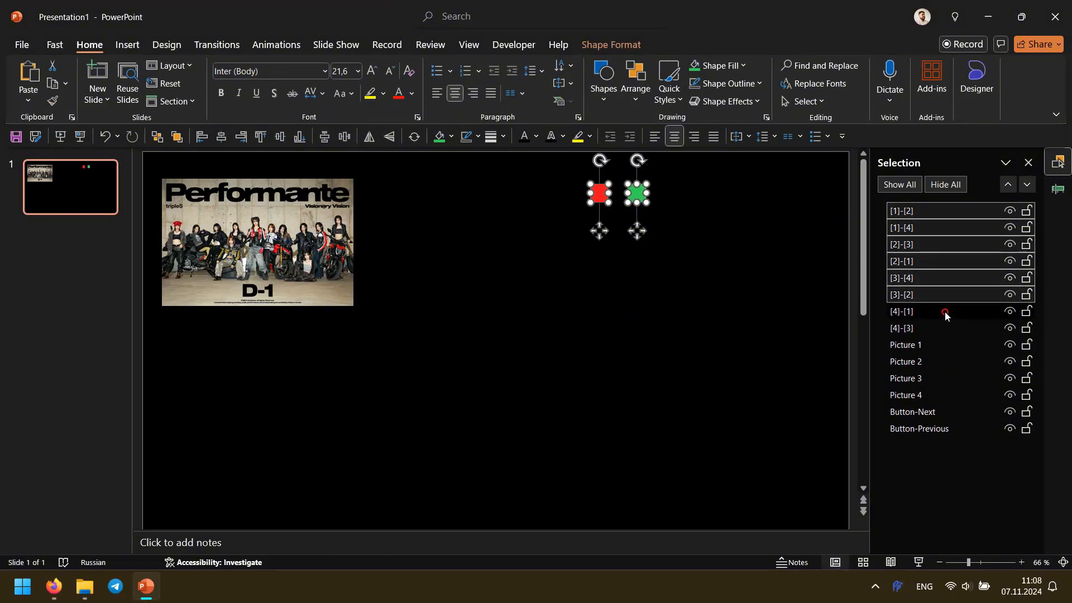
{"action": "left_click", "coordinate": [946, 311], "text": "ctrl"}
{"action": "left_click", "coordinate": [948, 328], "text": "ctrl"}
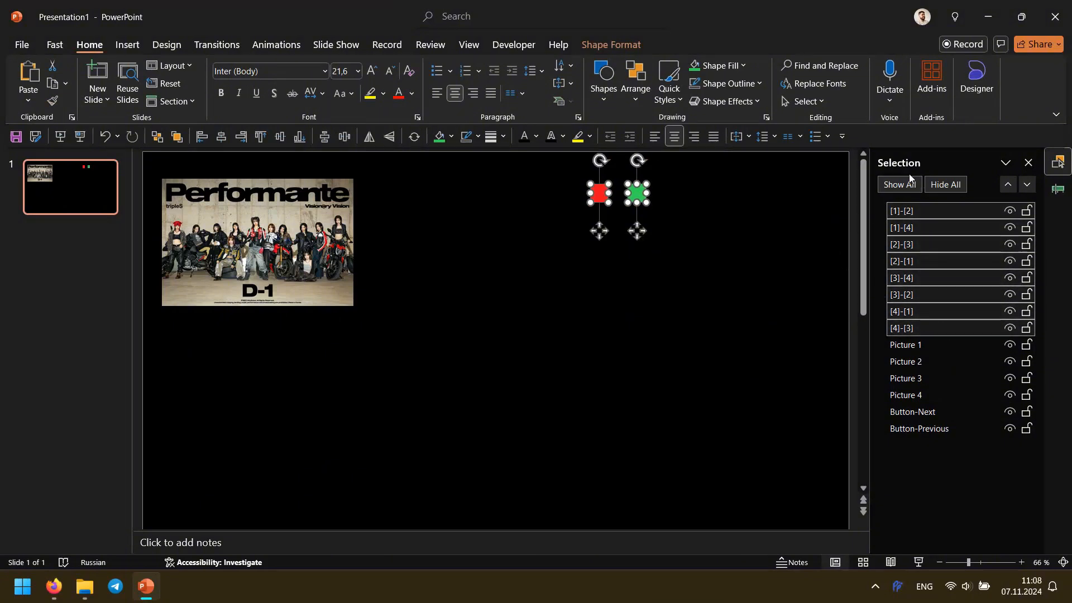
Step: Try No Fill on the eight selected trigger squares
{"action": "left_click", "coordinate": [580, 45]}
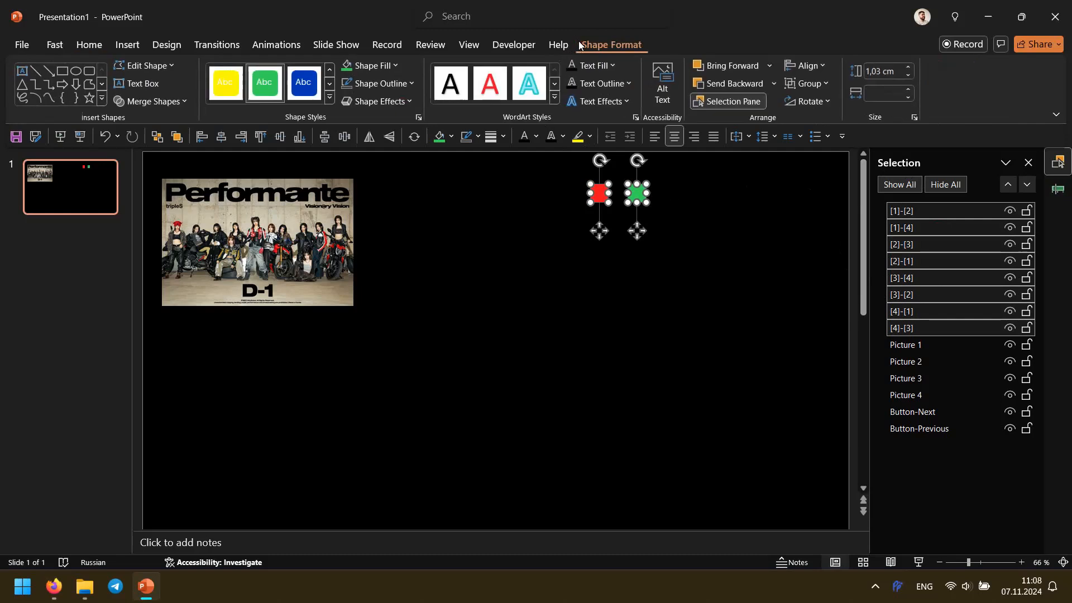
{"action": "left_click", "coordinate": [364, 69]}
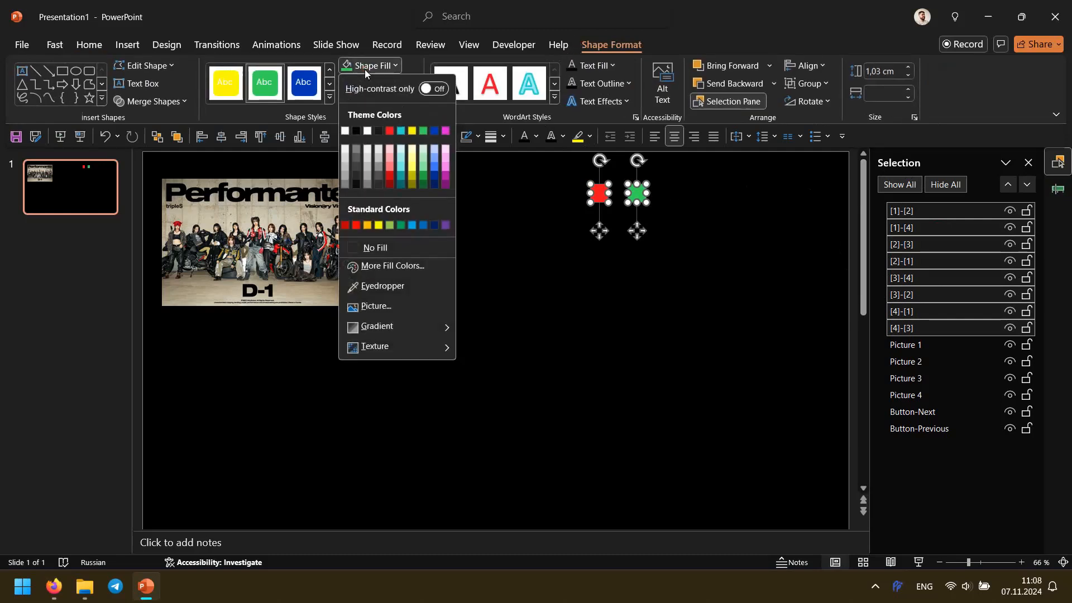
{"action": "left_click", "coordinate": [401, 249]}
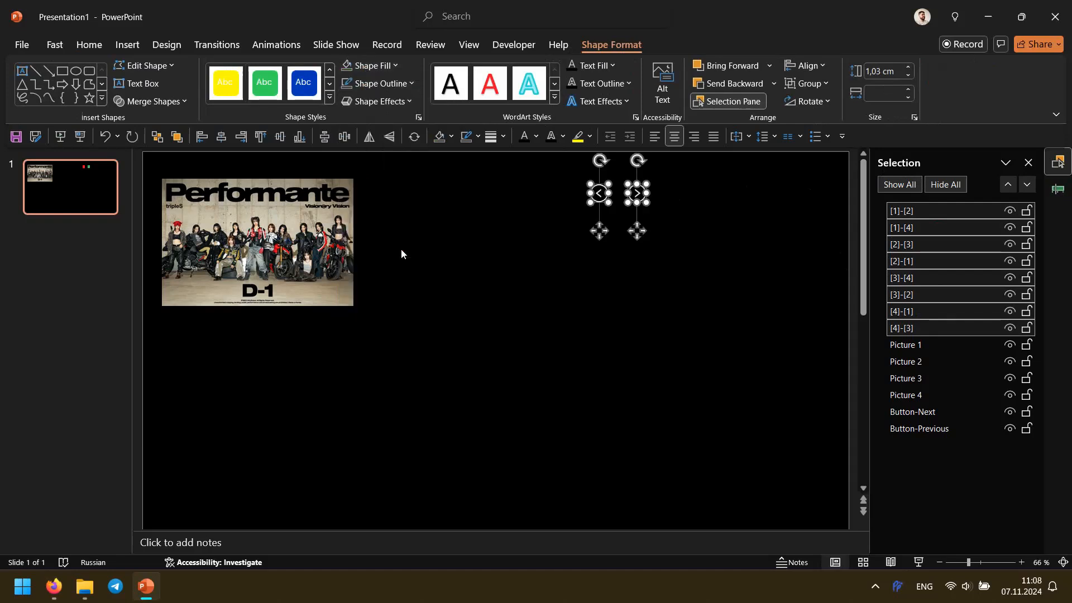
Step: Preview the slide to test the unfilled square over the previous button, and undo the fill removal
{"action": "left_click", "coordinate": [85, 138]}
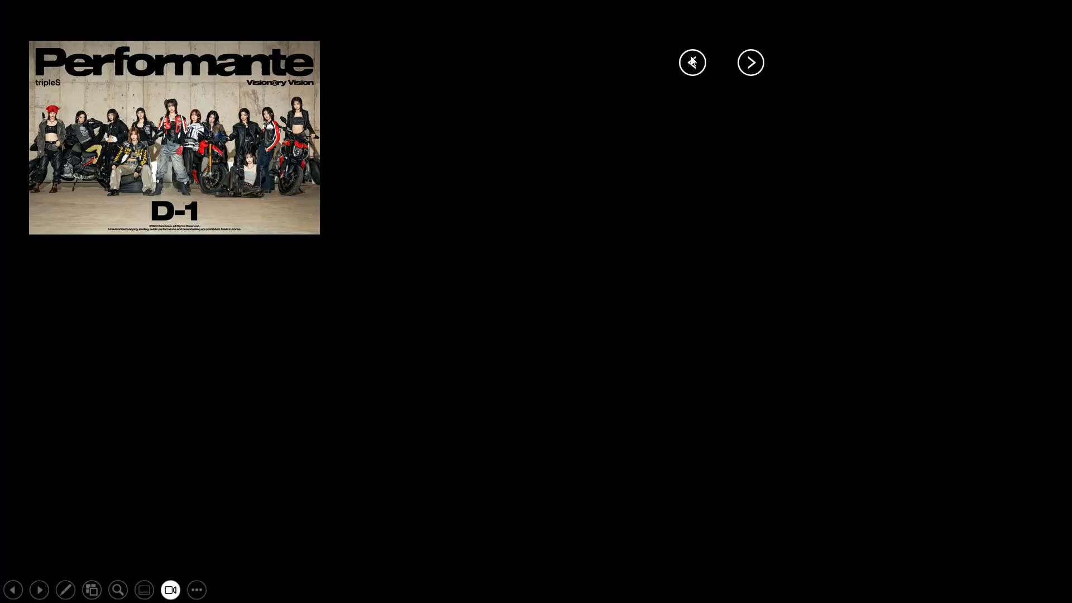
{"action": "left_click", "coordinate": [692, 62]}
{"action": "left_click", "coordinate": [655, 81]}
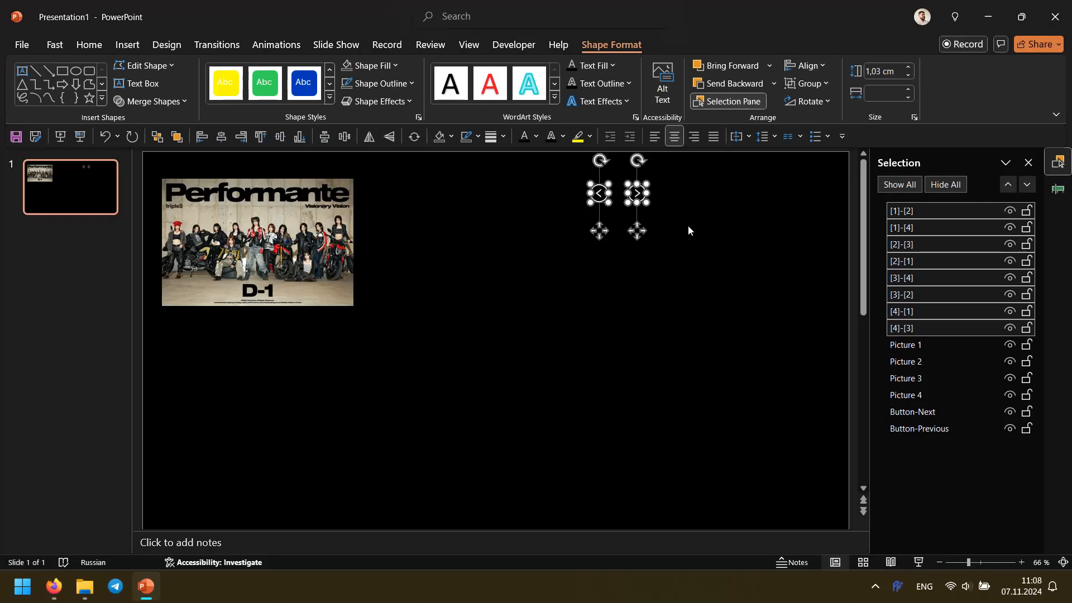
{"action": "key", "text": "ctrl+z"}
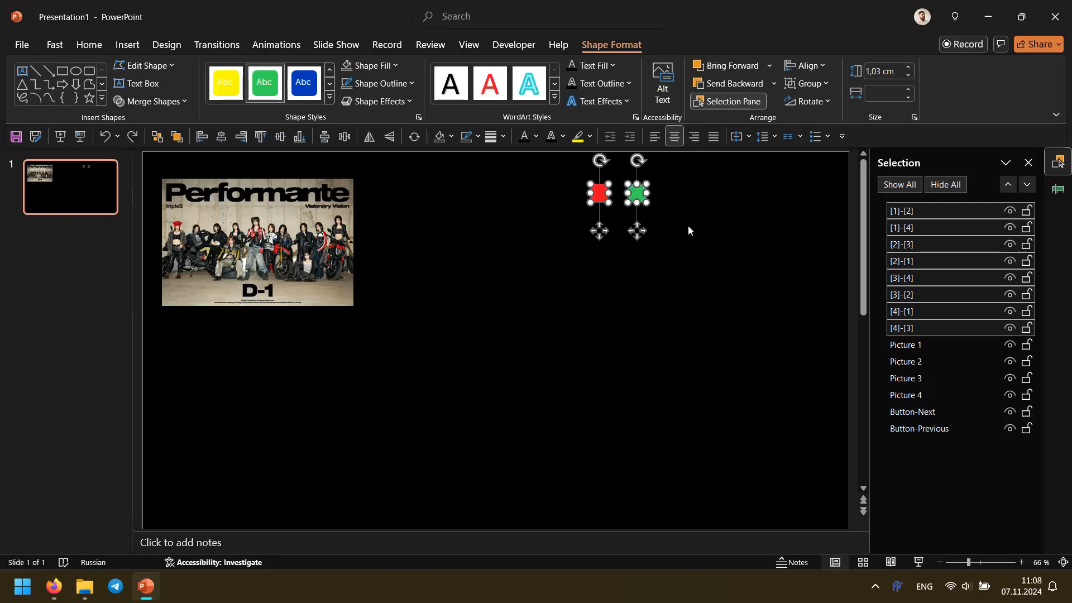
{"action": "key", "text": "ctrl+z"}
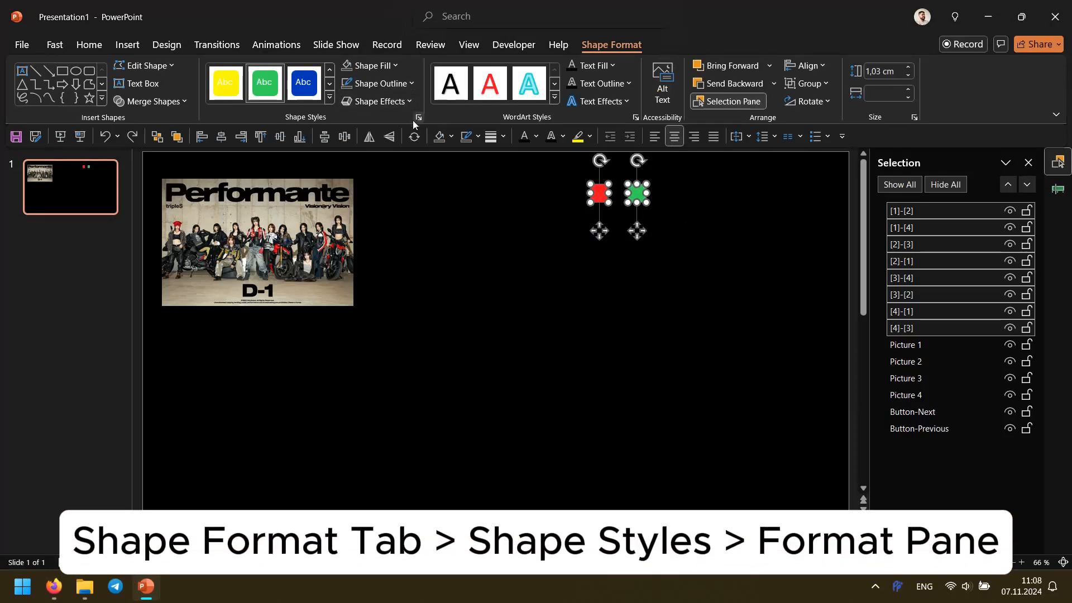
Step: Set the solid fill transparency of the eight selected trigger squares to 100%
{"action": "left_click", "coordinate": [419, 117]}
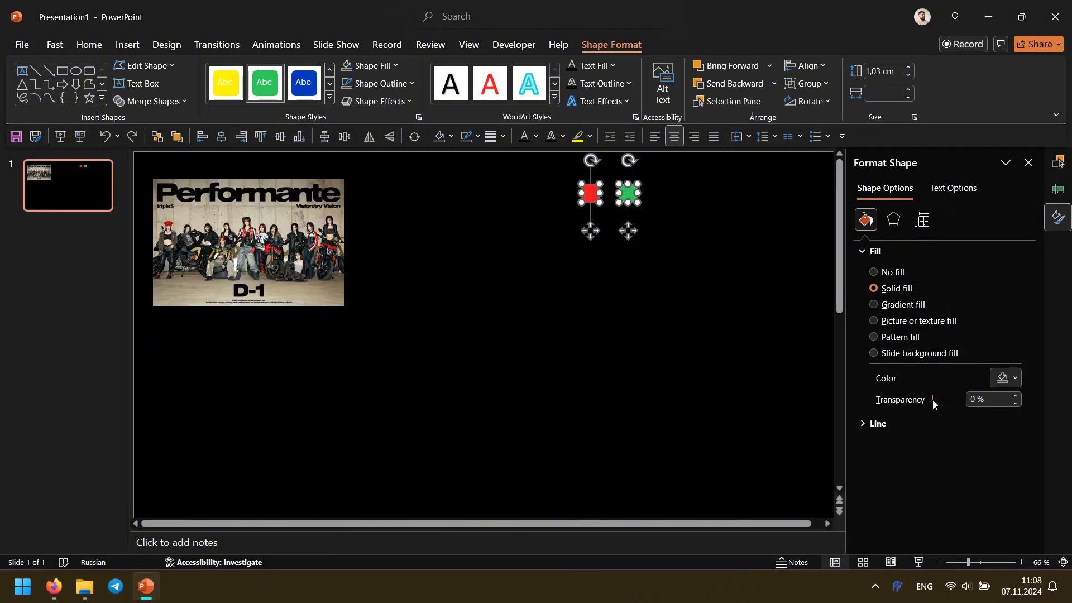
{"action": "left_click_drag", "start_coordinate": [932, 400], "coordinate": [983, 400]}
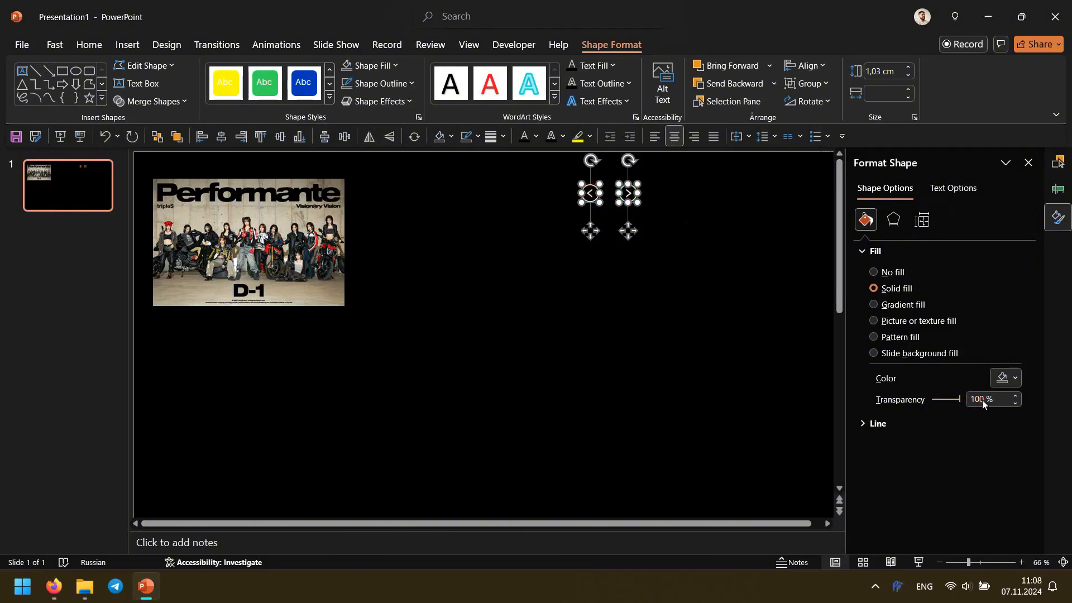
{"action": "left_click", "coordinate": [729, 251]}
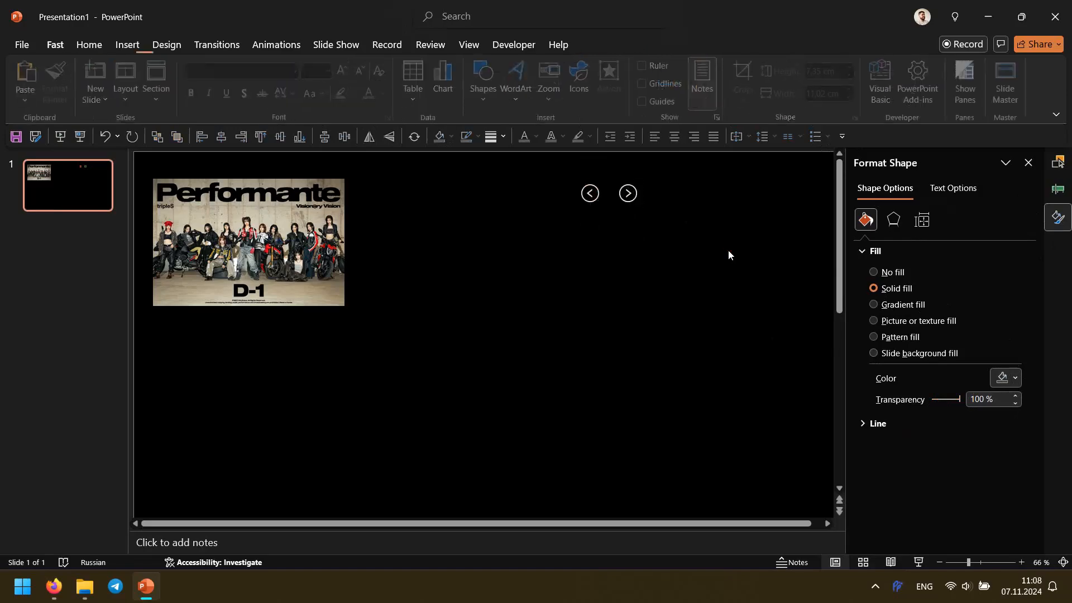
Step: Preview the slide and test the previous and next arrow buttons through the transparent trigger squares
{"action": "left_click", "coordinate": [80, 137]}
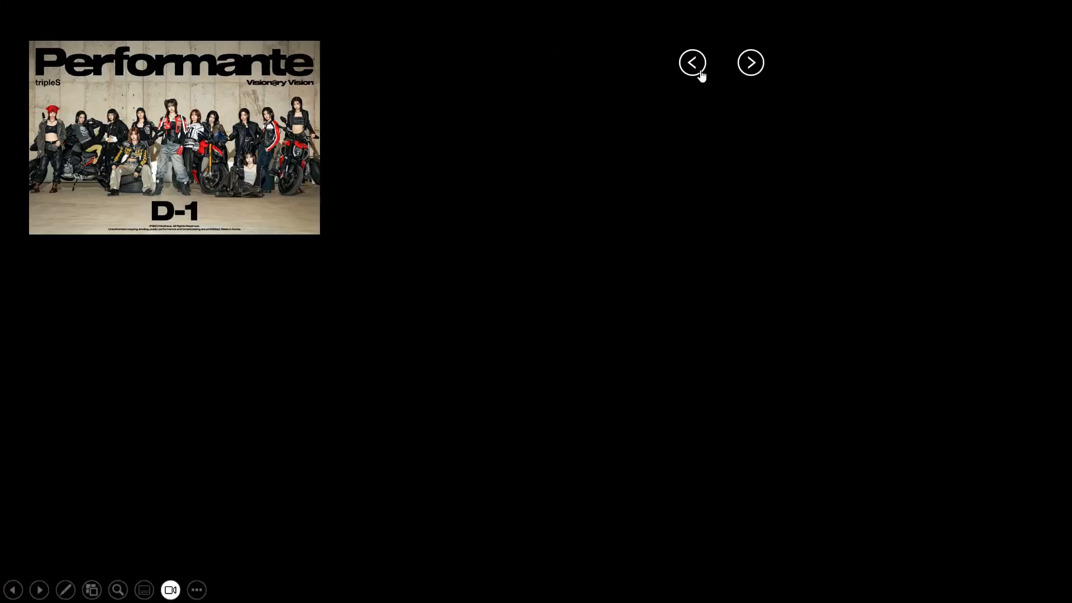
{"action": "left_click", "coordinate": [696, 65]}
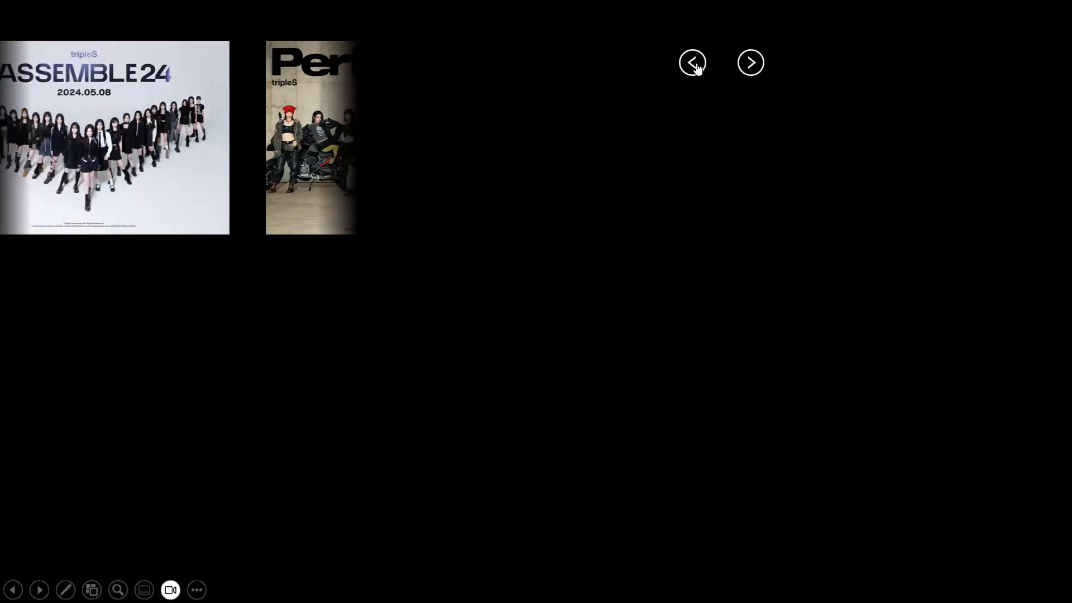
{"action": "left_click", "coordinate": [755, 65]}
{"action": "left_click", "coordinate": [692, 63]}
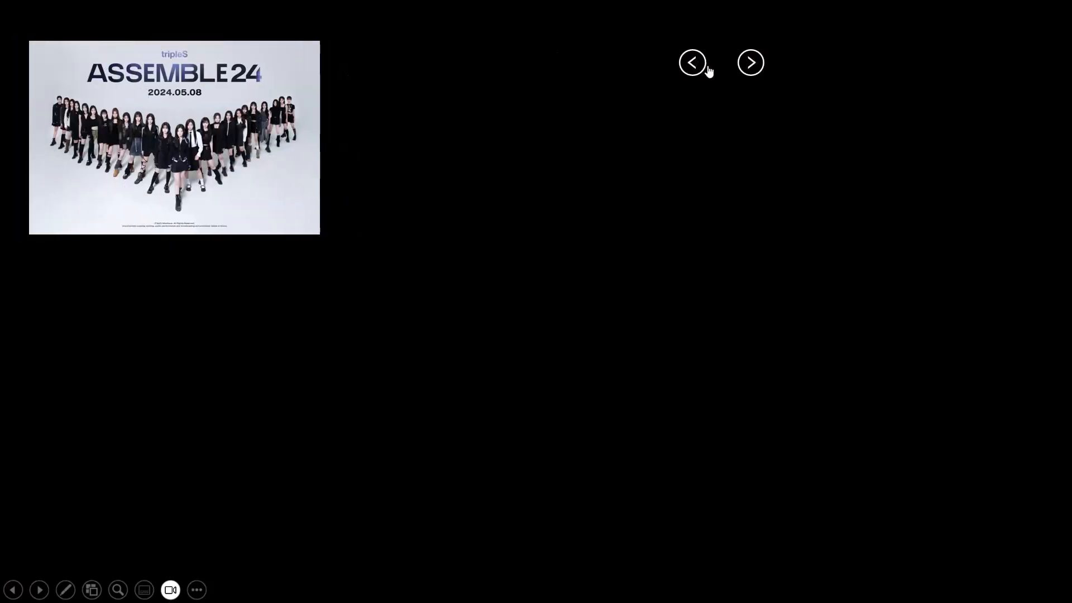
{"action": "left_click", "coordinate": [693, 65]}
{"action": "left_click", "coordinate": [693, 63]}
{"action": "left_click", "coordinate": [747, 65]}
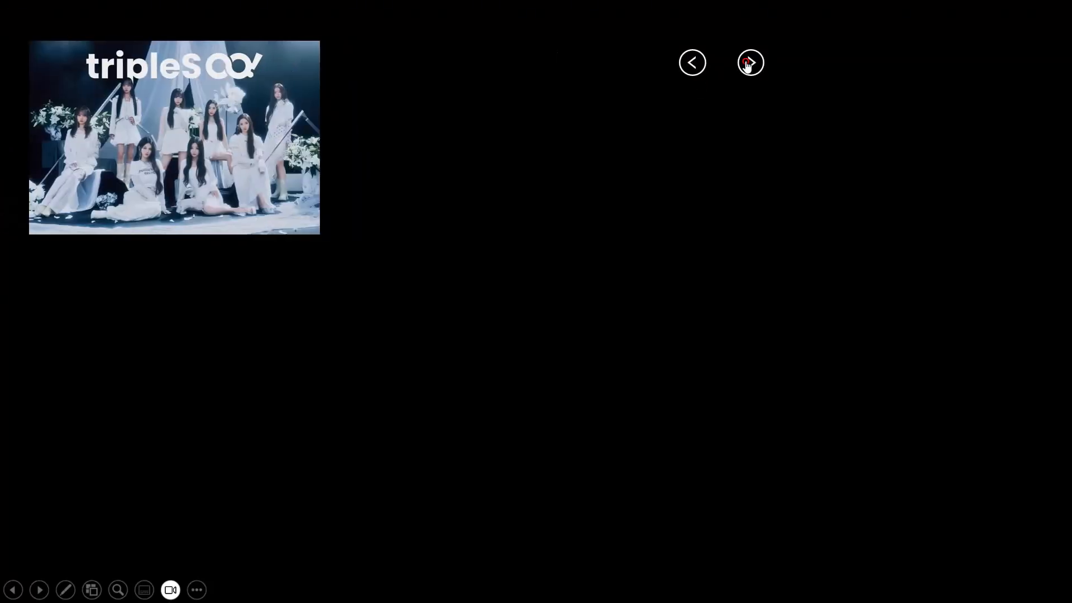
{"action": "left_click", "coordinate": [748, 64]}
{"action": "left_click", "coordinate": [754, 63]}
{"action": "key", "text": "Escape"}
Step: Move both arrow buttons together with their trigger squares to the lower part of the slide
{"action": "left_click_drag", "start_coordinate": [673, 230], "coordinate": [566, 168]}
{"action": "left_click_drag", "start_coordinate": [629, 194], "coordinate": [519, 495]}
{"action": "scroll", "coordinate": [530, 472], "scroll_direction": "down", "scroll_amount": 2}
{"action": "left_click_drag", "start_coordinate": [509, 454], "coordinate": [506, 468]}
Step: Enlarge the stacked pictures and move them toward the middle of the slide
{"action": "left_click", "coordinate": [351, 286]}
{"action": "left_click_drag", "start_coordinate": [374, 305], "coordinate": [569, 435]}
{"action": "left_click_drag", "start_coordinate": [492, 369], "coordinate": [582, 385]}
Step: Reposition the arrow buttons and their trigger squares beneath the enlarged pictures
{"action": "left_click_drag", "start_coordinate": [517, 485], "coordinate": [462, 457]}
{"action": "scroll", "coordinate": [541, 475], "scroll_direction": "up", "scroll_amount": 4}
{"action": "mouse_move", "coordinate": [504, 467]}
{"action": "left_mouse_down"}
{"action": "mouse_move", "coordinate": [515, 493]}
{"action": "mouse_move", "coordinate": [441, 484]}
{"action": "left_mouse_up"}
{"action": "left_click", "coordinate": [540, 477]}
Step: Add a red rectangle 25.89 cm wide and 17.25 cm high over the picture area and centre it horizontally on the slide
{"action": "left_click", "coordinate": [98, 46]}
{"action": "left_click", "coordinate": [604, 81]}
{"action": "left_click", "coordinate": [630, 134]}
{"action": "left_click", "coordinate": [729, 83]}
{"action": "left_click_drag", "start_coordinate": [505, 484], "coordinate": [728, 457]}
{"action": "left_click_drag", "start_coordinate": [431, 383], "coordinate": [247, 149]}
{"action": "scroll", "coordinate": [246, 162], "scroll_direction": "down", "scroll_amount": 1}
{"action": "left_click_drag", "start_coordinate": [288, 195], "coordinate": [260, 165]}
{"action": "left_click", "coordinate": [221, 137]}
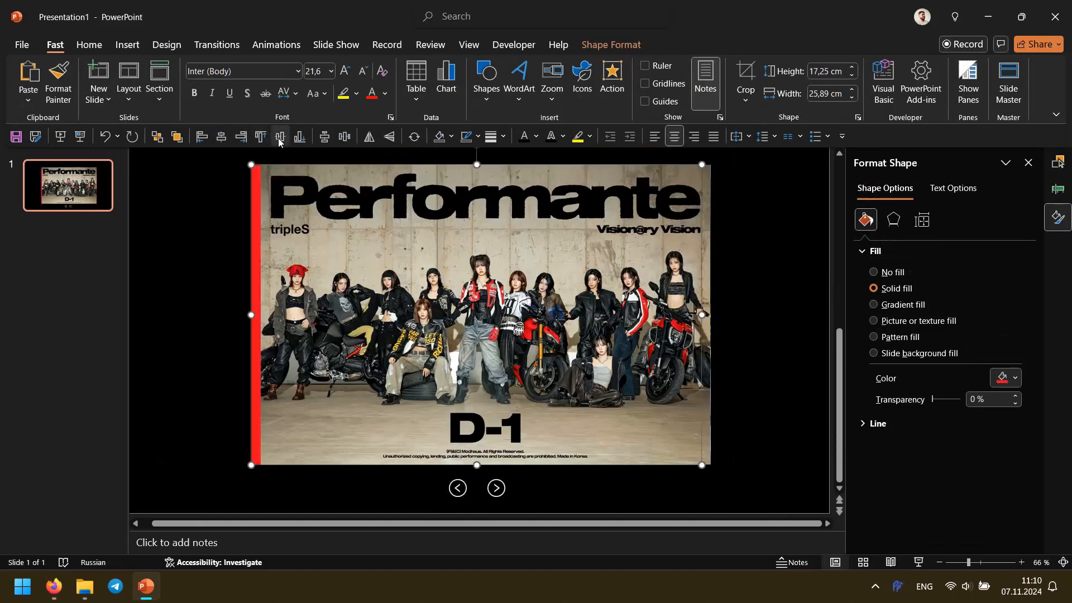
Step: Centre the stacked pictures horizontally on the slide and remove the red rectangle
{"action": "left_click_drag", "start_coordinate": [730, 474], "coordinate": [257, 157]}
{"action": "left_click", "coordinate": [221, 137]}
{"action": "left_click", "coordinate": [1057, 162]}
{"action": "left_click", "coordinate": [779, 388]}
Step: Select the pictures, arrow buttons and trigger squares, and move them slightly up together
{"action": "scroll", "coordinate": [737, 400], "scroll_direction": "down", "scroll_amount": 2}
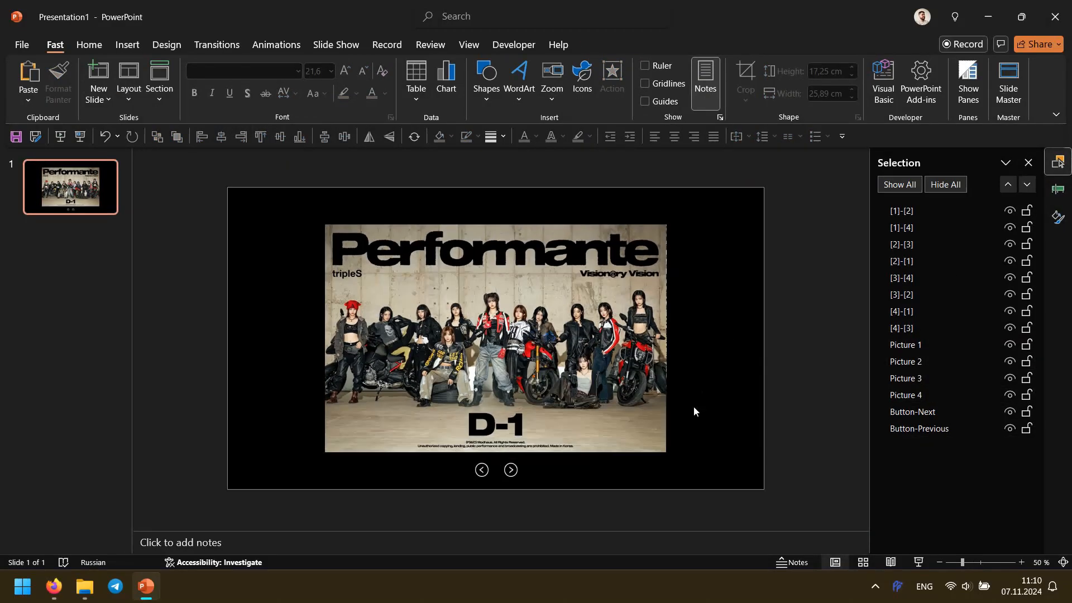
{"action": "left_click_drag", "start_coordinate": [679, 490], "coordinate": [280, 215]}
{"action": "left_click_drag", "start_coordinate": [391, 335], "coordinate": [391, 328]}
{"action": "left_click", "coordinate": [748, 281]}
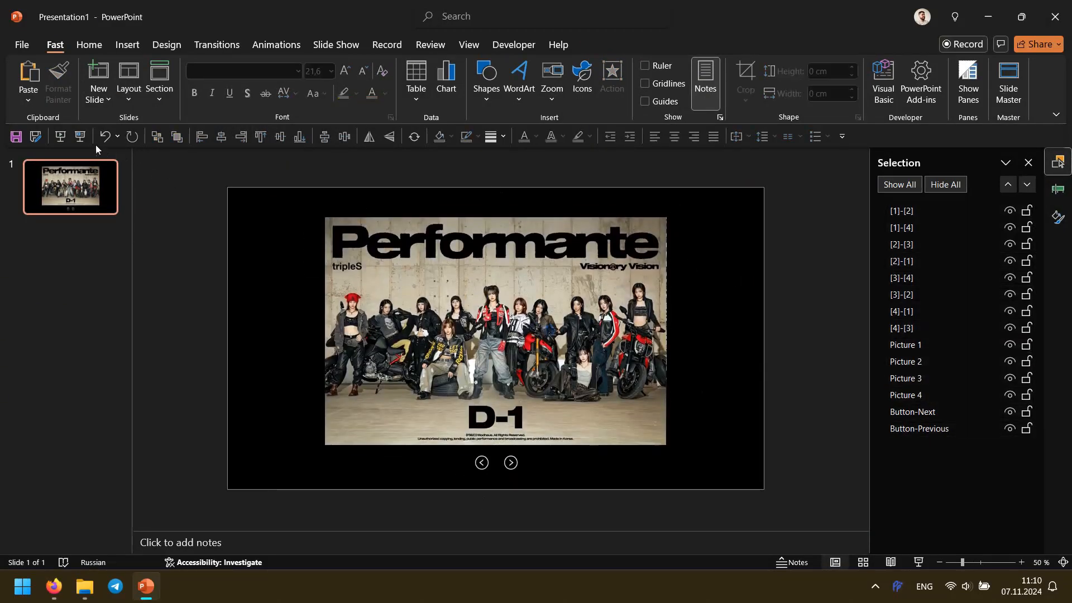
Step: Preview the slide and step through the enlarged pictures with the next and previous arrow buttons
{"action": "left_click", "coordinate": [80, 136]}
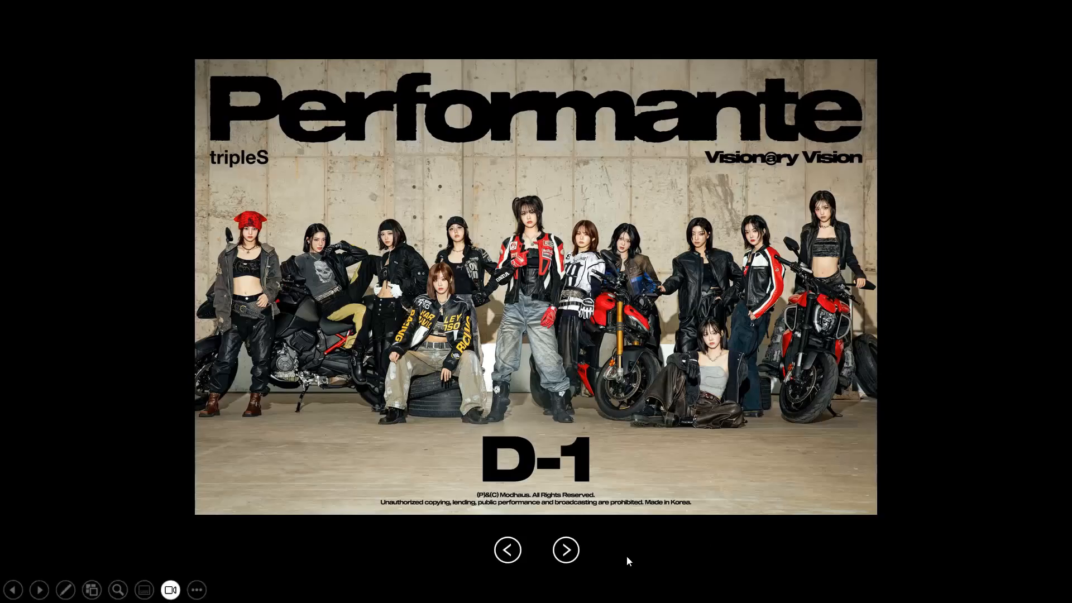
{"action": "left_click", "coordinate": [567, 550]}
{"action": "left_click", "coordinate": [566, 550]}
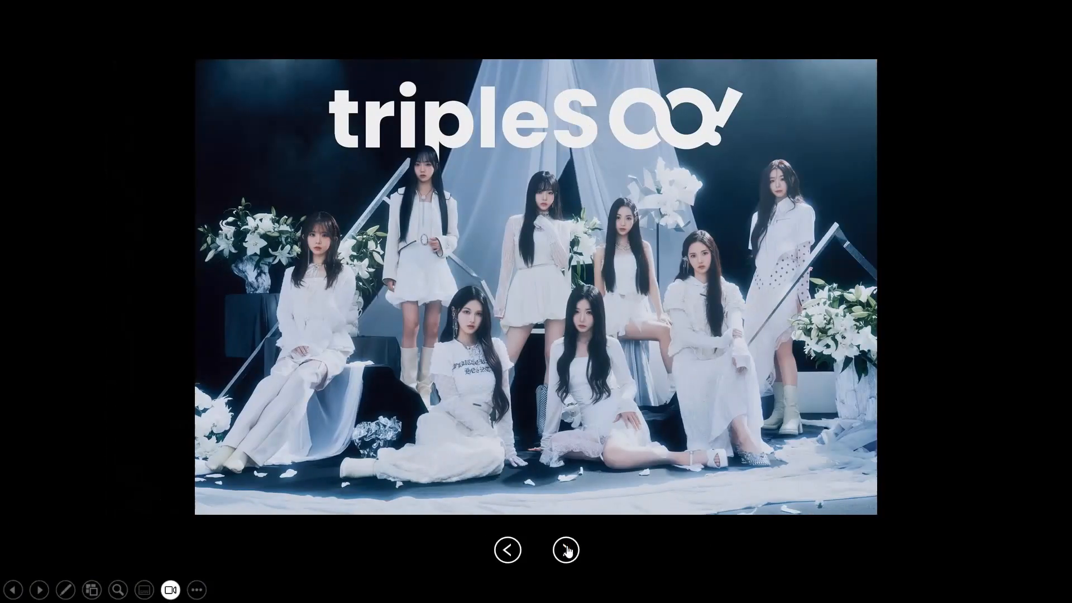
{"action": "left_click", "coordinate": [566, 550]}
{"action": "left_click", "coordinate": [566, 550]}
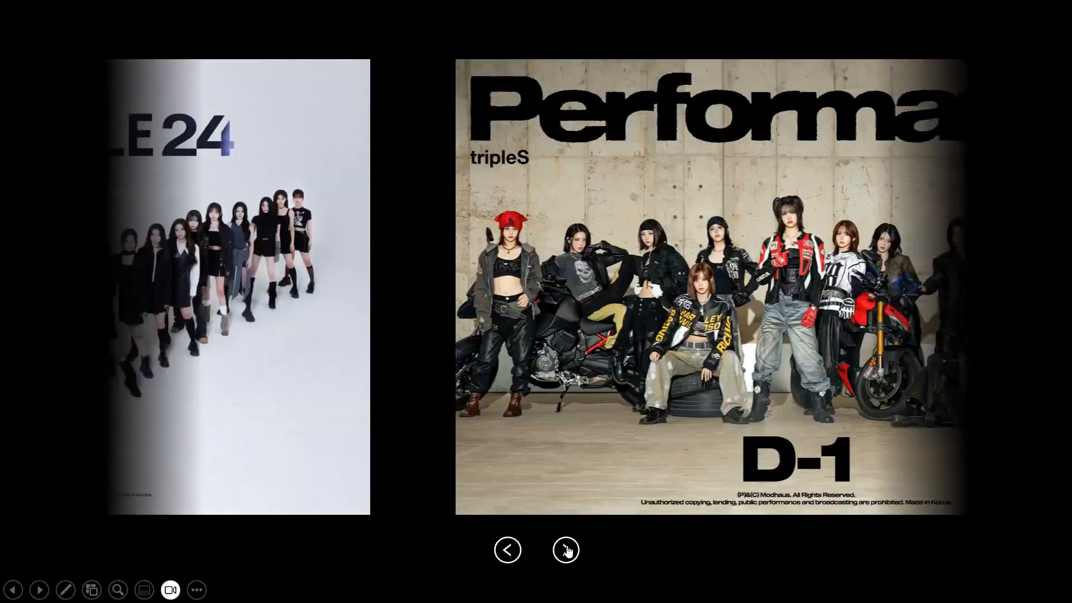
{"action": "left_click", "coordinate": [566, 550]}
{"action": "left_click", "coordinate": [566, 550]}
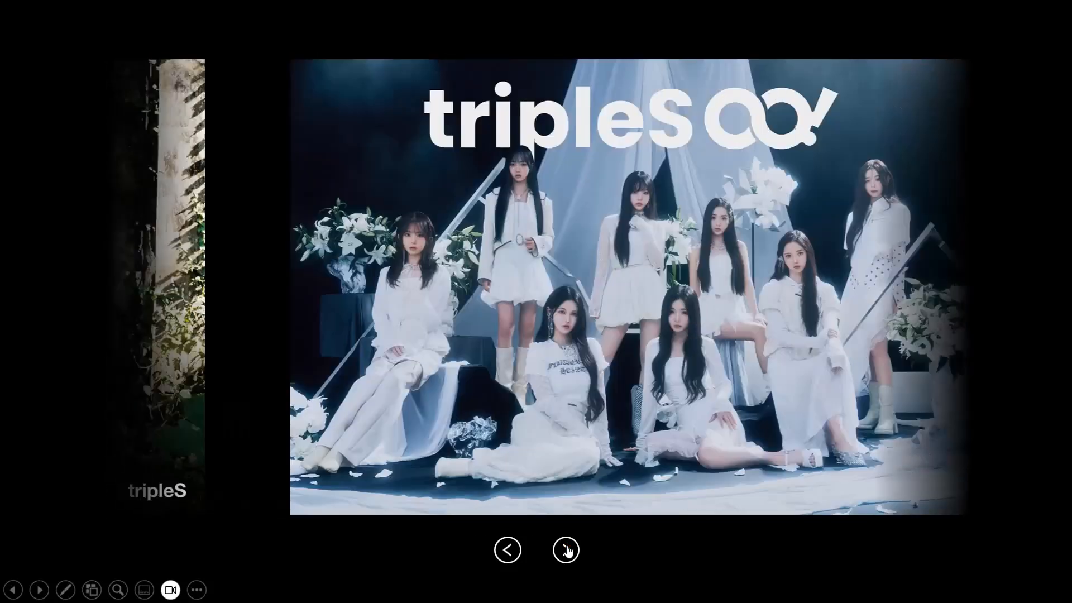
{"action": "left_click", "coordinate": [566, 549]}
{"action": "left_click", "coordinate": [508, 549]}
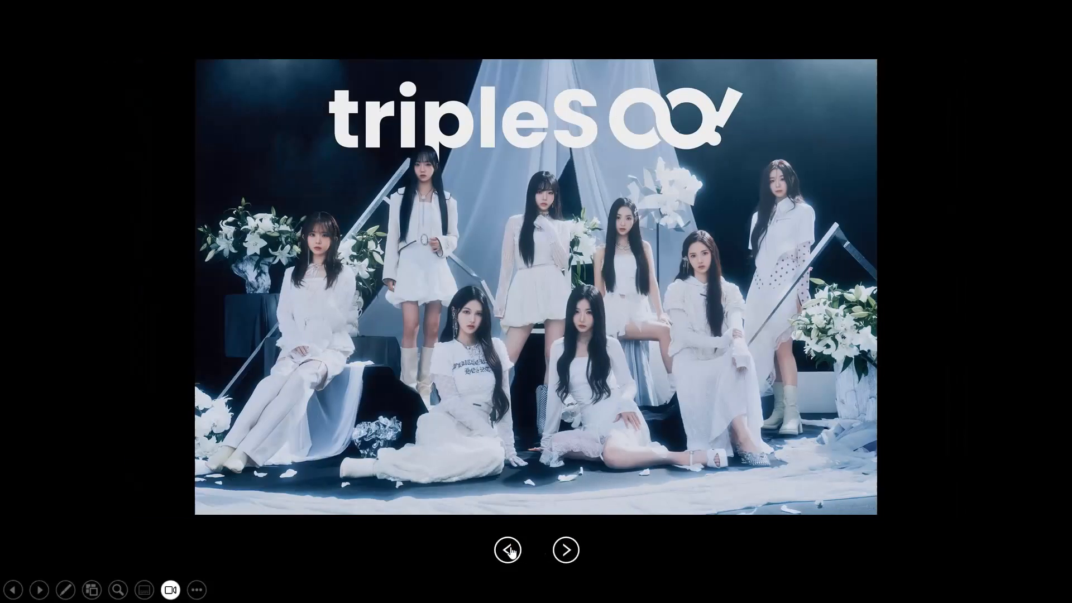
{"action": "key", "text": "Escape"}
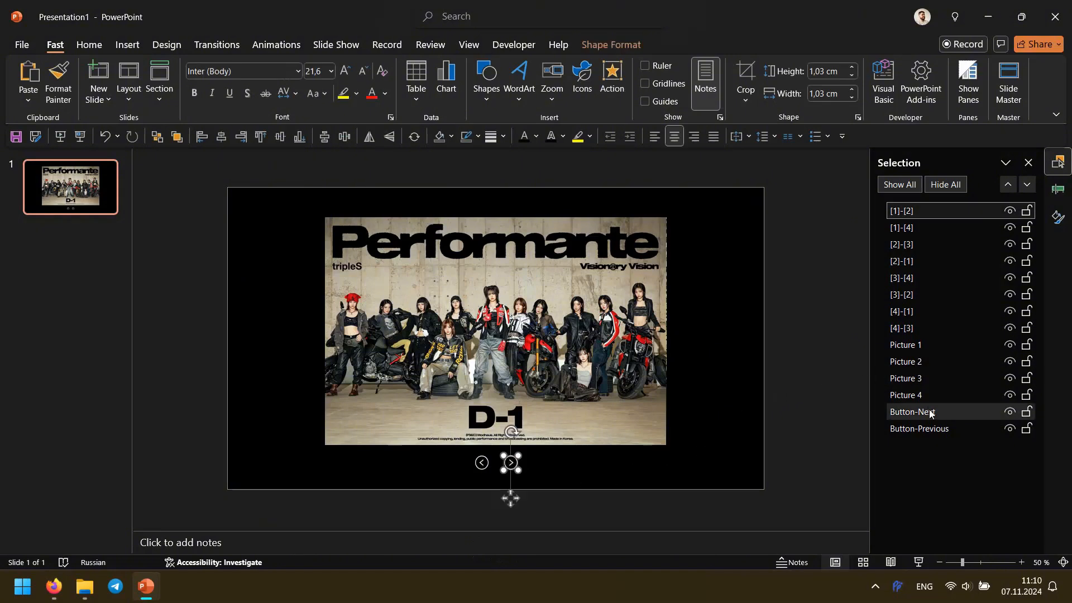
Step: Apply a Pulse animation to Button-Next and show the slide's animation list
{"action": "left_click", "coordinate": [912, 412]}
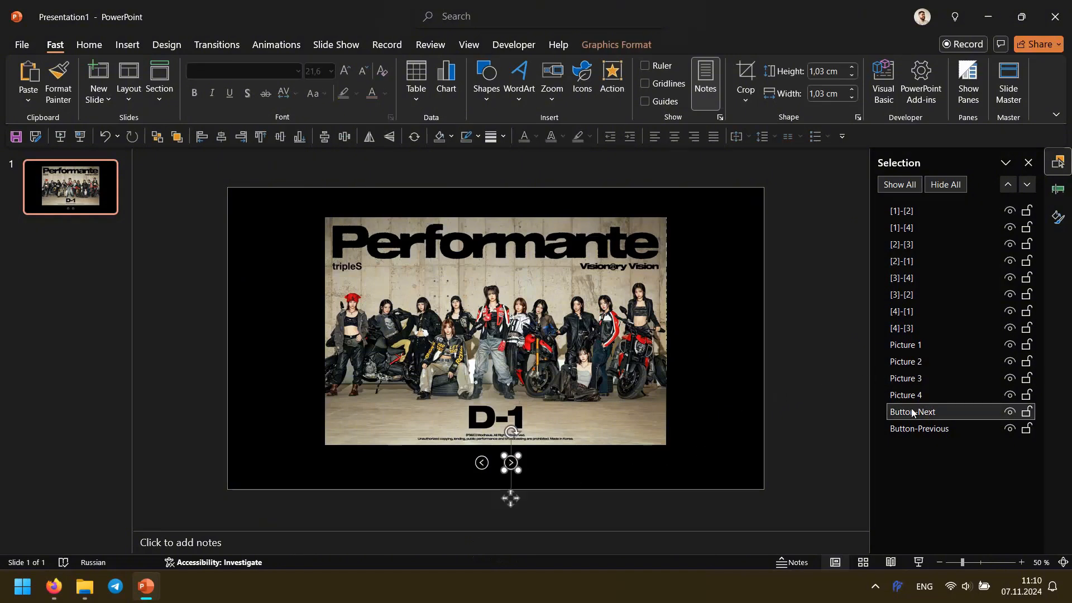
{"action": "left_click", "coordinate": [911, 428]}
{"action": "left_click", "coordinate": [914, 412]}
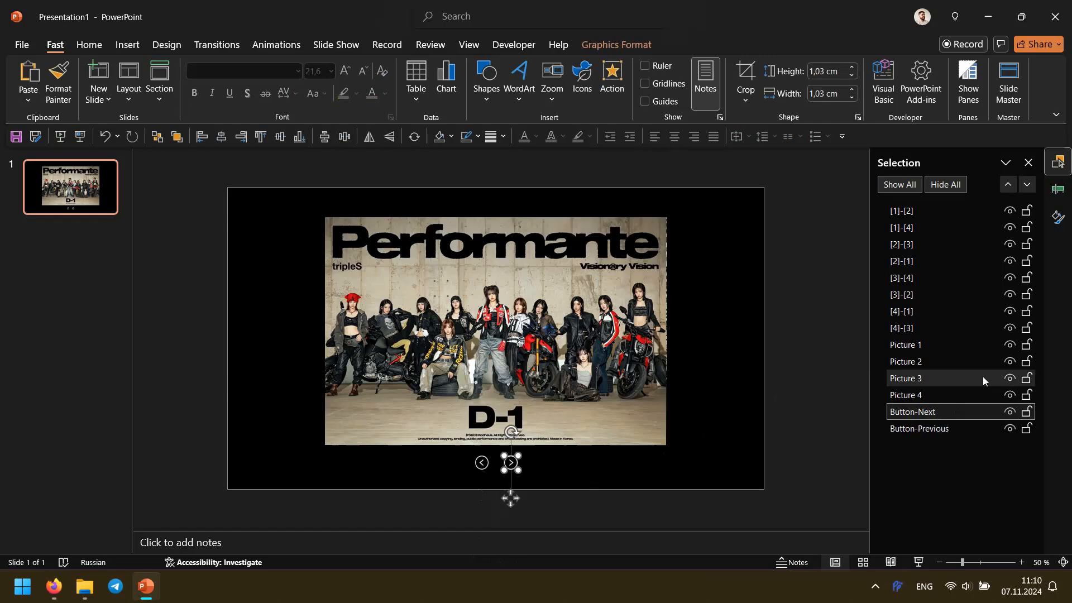
{"action": "left_click", "coordinate": [1057, 190]}
{"action": "left_click", "coordinate": [276, 45]}
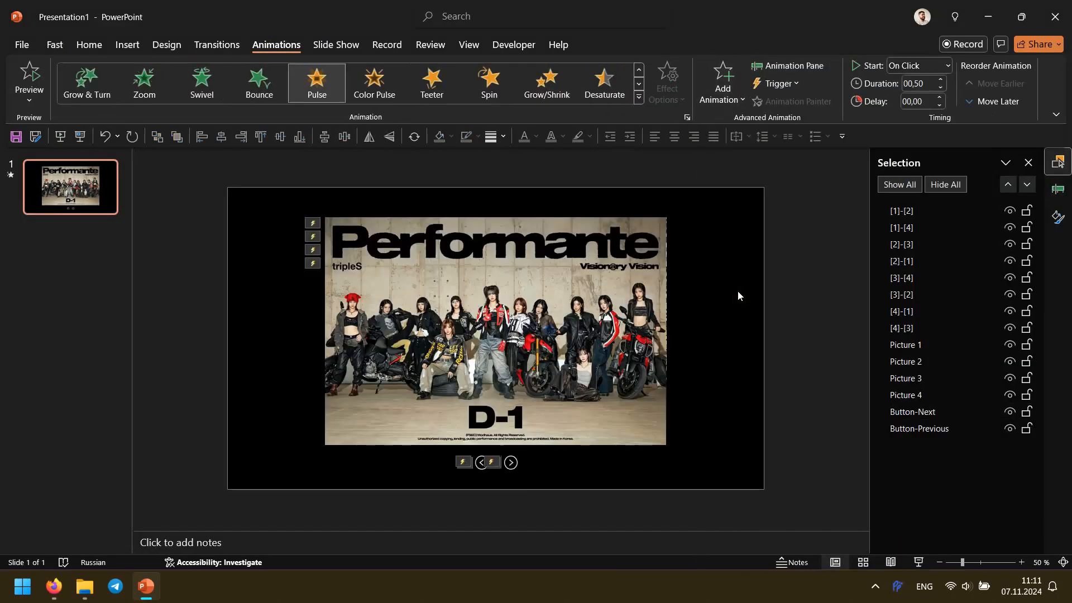
{"action": "left_click", "coordinate": [1058, 190]}
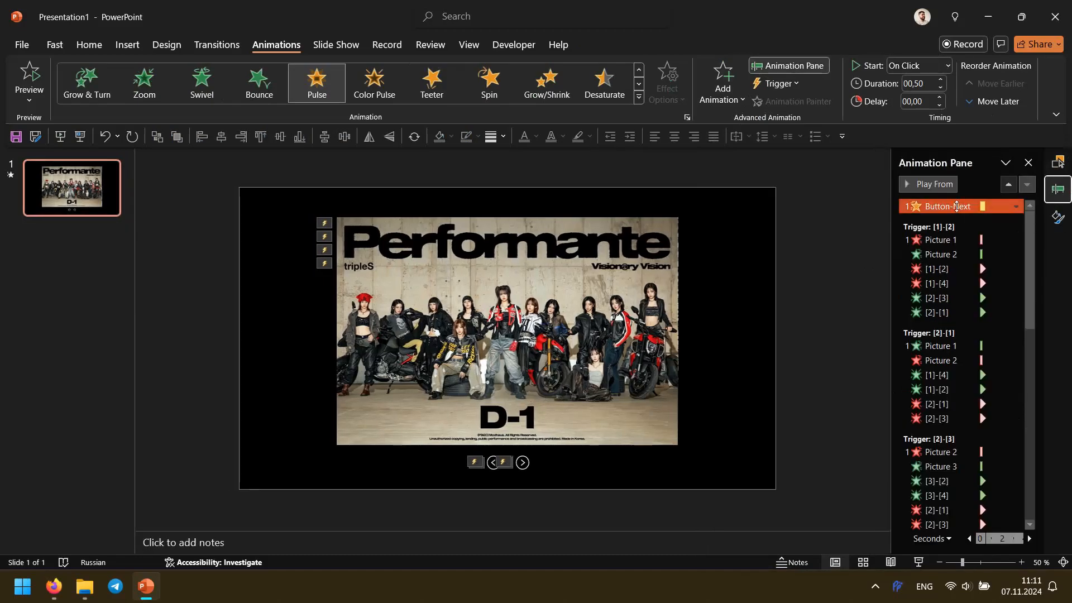
Step: Add three more Pulse animations to Button-Next and set all four to start With Previous with a 0.25-second duration
{"action": "left_click", "coordinate": [730, 93]}
{"action": "left_click", "coordinate": [739, 290]}
{"action": "left_click", "coordinate": [728, 95]}
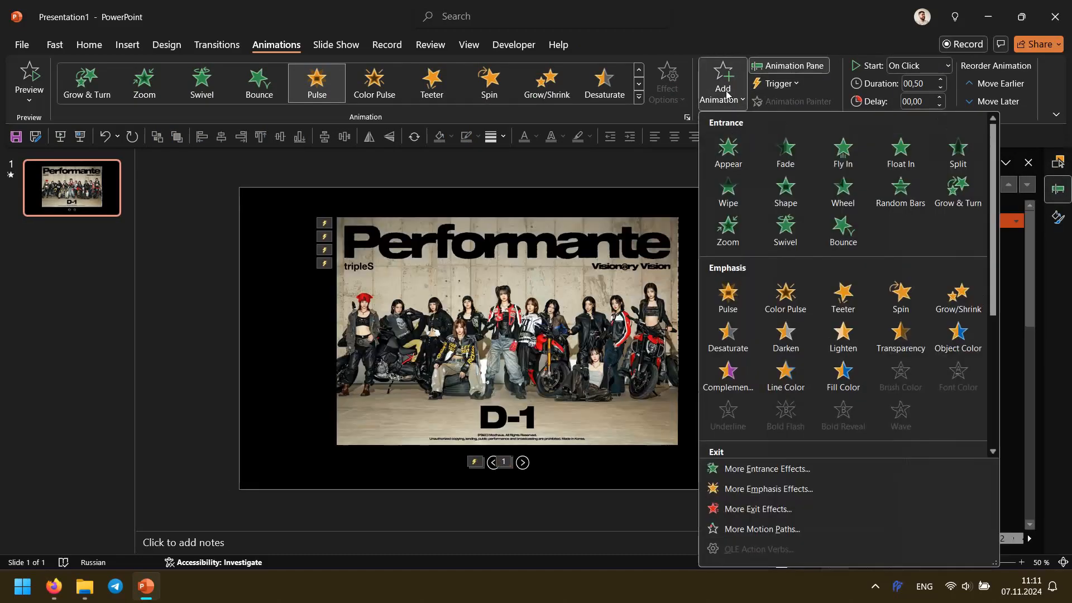
{"action": "left_click", "coordinate": [733, 293]}
{"action": "left_click", "coordinate": [726, 92]}
{"action": "left_click", "coordinate": [1016, 207]}
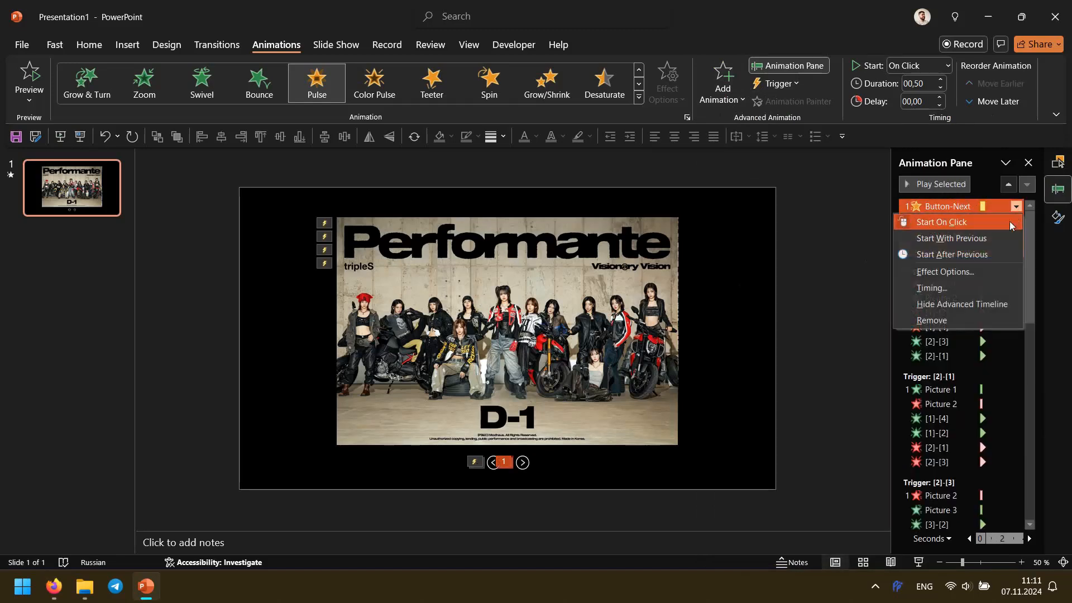
{"action": "left_click", "coordinate": [1003, 239]}
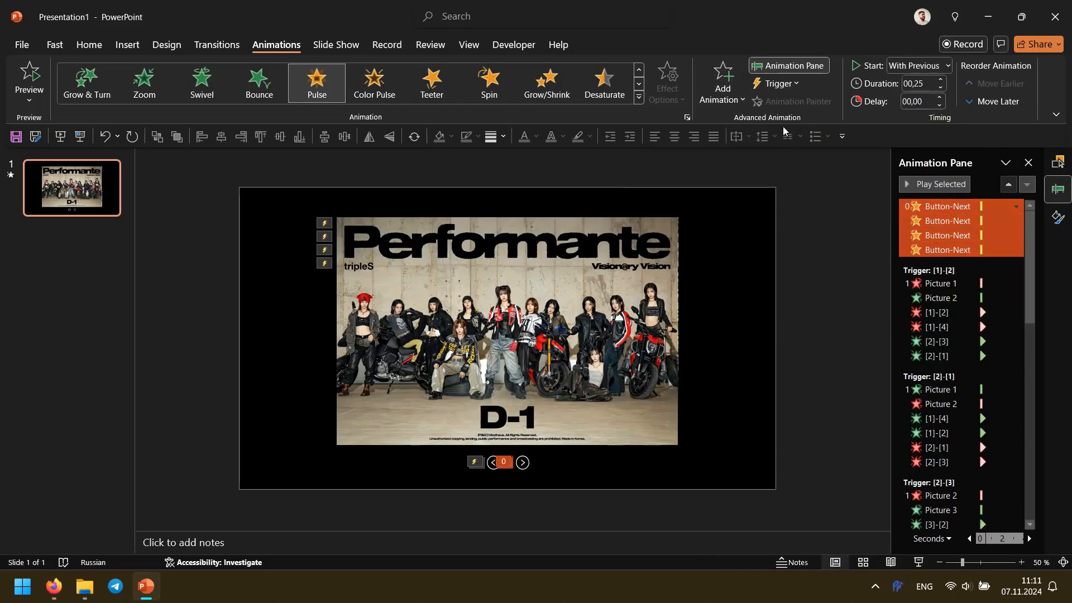
Step: Move Button-Previous horizontally out from under its trigger squares
{"action": "left_click", "coordinate": [1058, 162]}
{"action": "left_click", "coordinate": [920, 429]}
{"action": "left_click_drag", "start_coordinate": [481, 497], "coordinate": [410, 498]}
Step: Copy the Pulse animations of Button-Next to Button-Previous with the Animation Painter
{"action": "left_click", "coordinate": [1059, 193]}
{"action": "left_click", "coordinate": [1060, 162]}
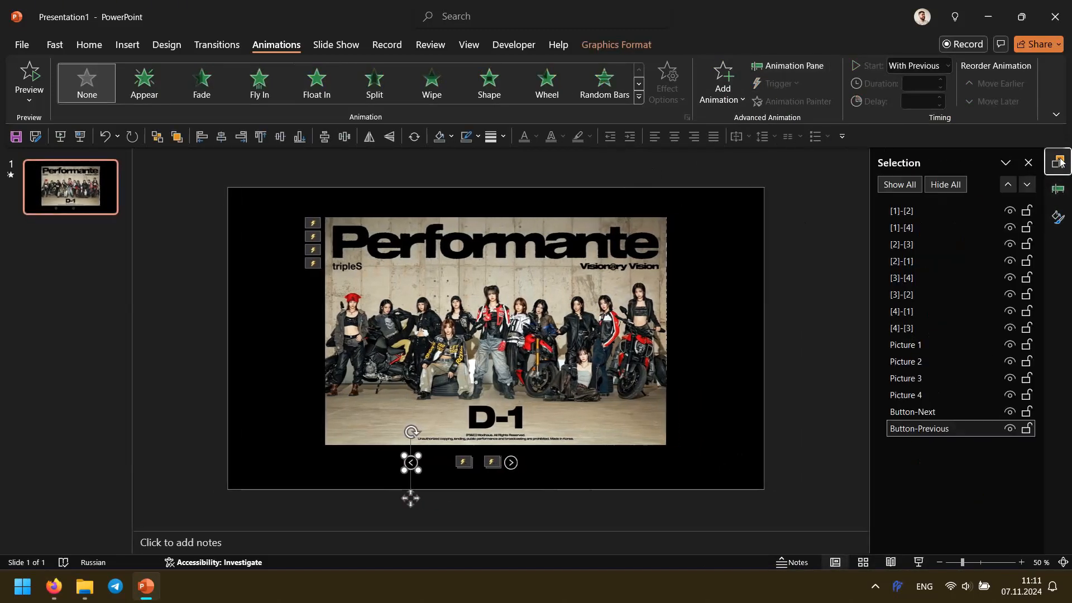
{"action": "left_click", "coordinate": [1059, 190]}
{"action": "left_click", "coordinate": [1059, 162]}
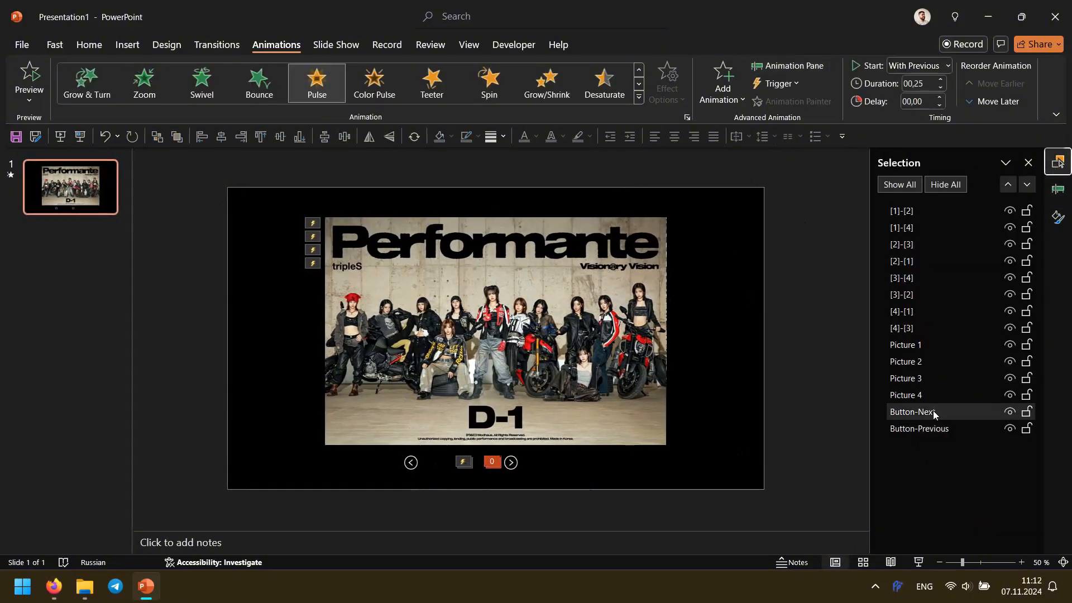
{"action": "left_click", "coordinate": [920, 412]}
{"action": "left_click", "coordinate": [411, 462]}
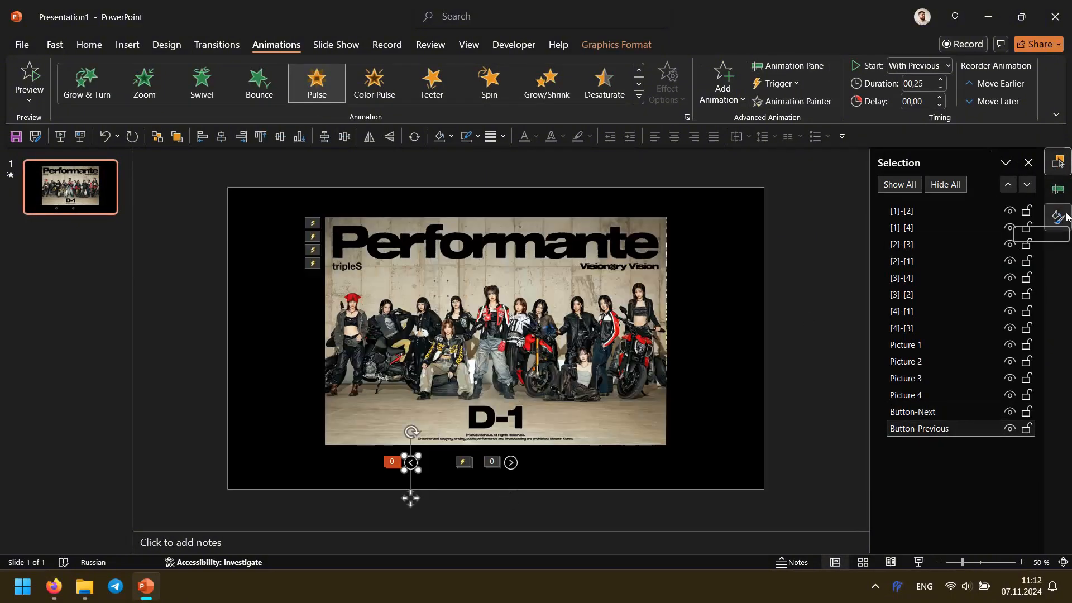
Step: Align Button-Previous with its stacked trigger squares again, next to Button-Next
{"action": "left_click", "coordinate": [1059, 190]}
{"action": "left_click_drag", "start_coordinate": [363, 523], "coordinate": [517, 435]}
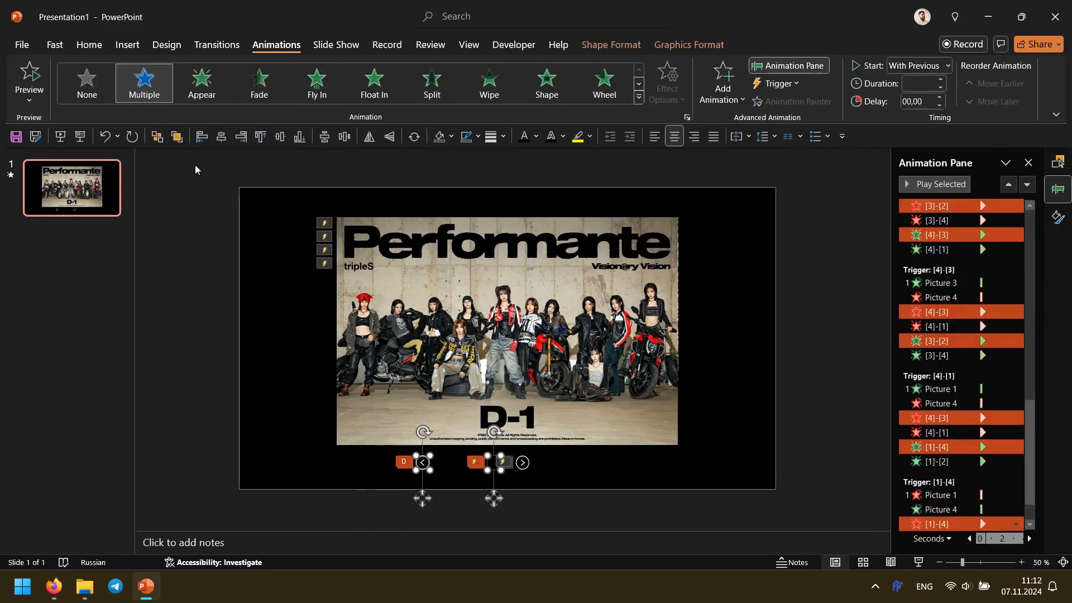
{"action": "left_click", "coordinate": [592, 482]}
Step: Move a Button-Next Pulse to the start of trigger [1]-[2] and a Button-Previous Pulse to the start of trigger [2]-[1]
{"action": "scroll", "coordinate": [941, 285], "scroll_direction": "up", "scroll_amount": 12}
{"action": "left_click", "coordinate": [952, 220]}
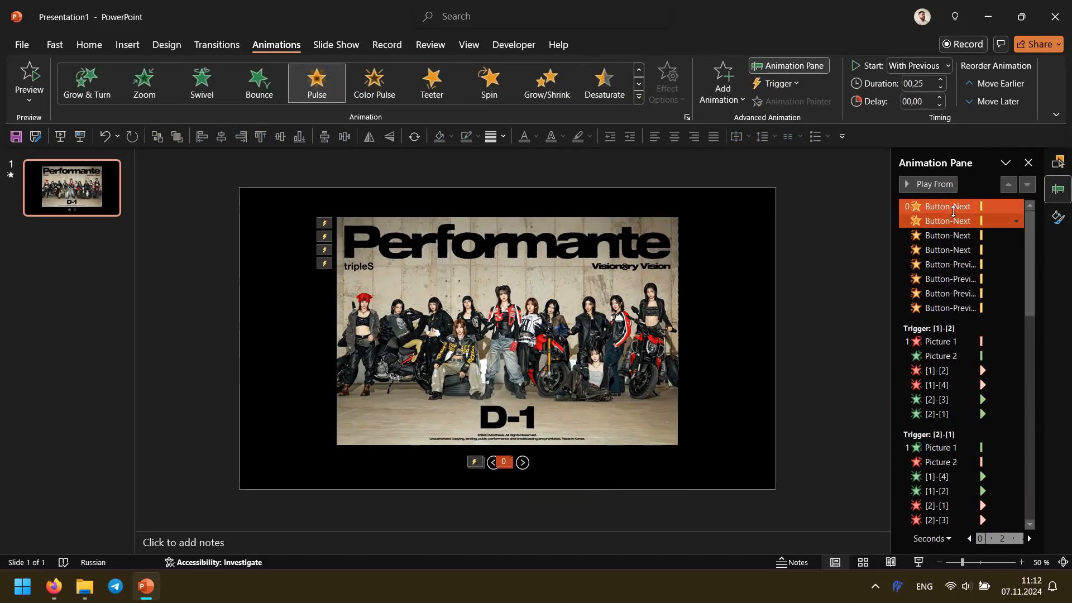
{"action": "left_click", "coordinate": [1059, 161]}
{"action": "left_click", "coordinate": [1058, 190]}
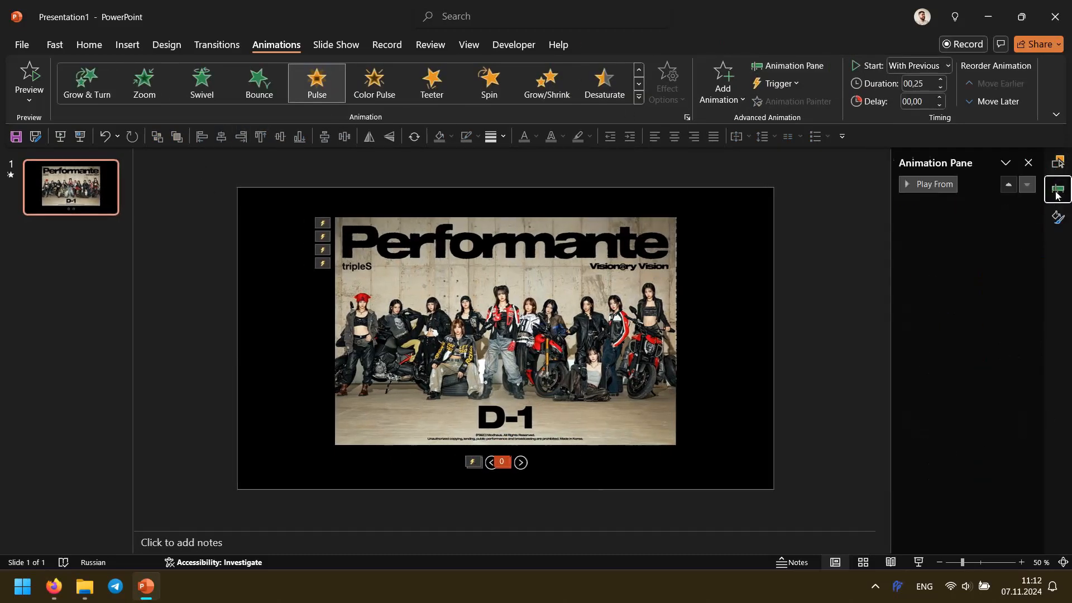
{"action": "left_click_drag", "start_coordinate": [959, 210], "coordinate": [965, 335]}
{"action": "left_click_drag", "start_coordinate": [965, 250], "coordinate": [971, 443]}
{"action": "left_click_drag", "start_coordinate": [1030, 261], "coordinate": [1031, 264]}
{"action": "left_click_drag", "start_coordinate": [966, 274], "coordinate": [968, 466]}
{"action": "left_click_drag", "start_coordinate": [1031, 289], "coordinate": [1031, 257]}
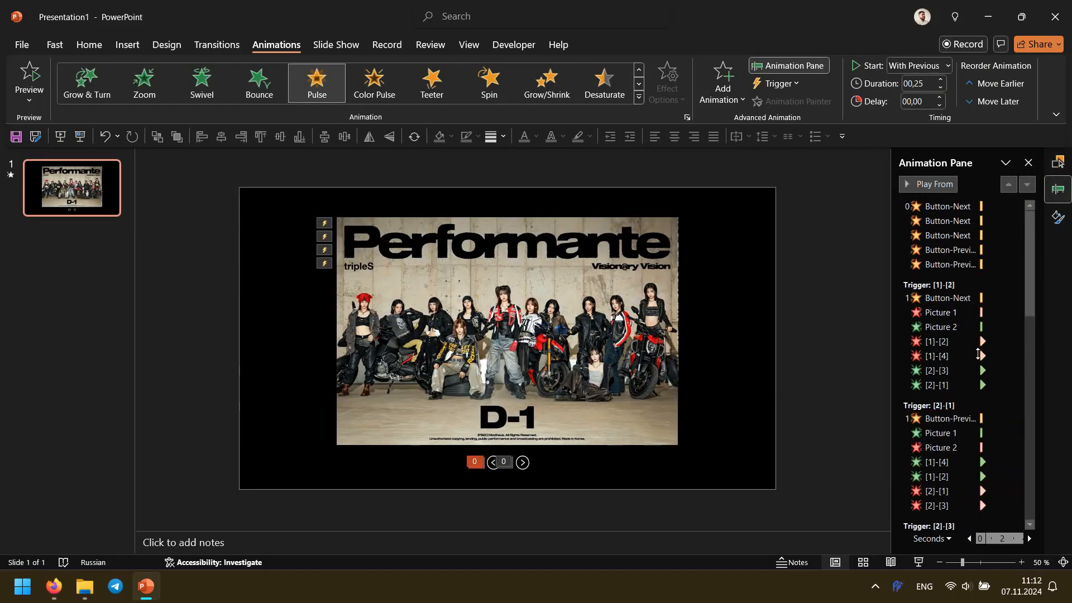
Step: Move a Button-Next Pulse to the start of trigger [2]-[3] and assign another Button-Previous Pulse to its backward trigger
{"action": "scroll", "coordinate": [975, 355], "scroll_direction": "down", "scroll_amount": 4}
{"action": "left_click_drag", "start_coordinate": [957, 365], "coordinate": [961, 472]}
{"action": "scroll", "coordinate": [962, 463], "scroll_direction": "up", "scroll_amount": 4}
{"action": "left_click_drag", "start_coordinate": [962, 236], "coordinate": [984, 453]}
Step: Assign the remaining Pulse animations to their triggers, with Button-Next starting [4]-[1] and Button-Previous starting [1]-[4]
{"action": "scroll", "coordinate": [972, 435], "scroll_direction": "up", "scroll_amount": 2}
{"action": "scroll", "coordinate": [980, 358], "scroll_direction": "up", "scroll_amount": 5}
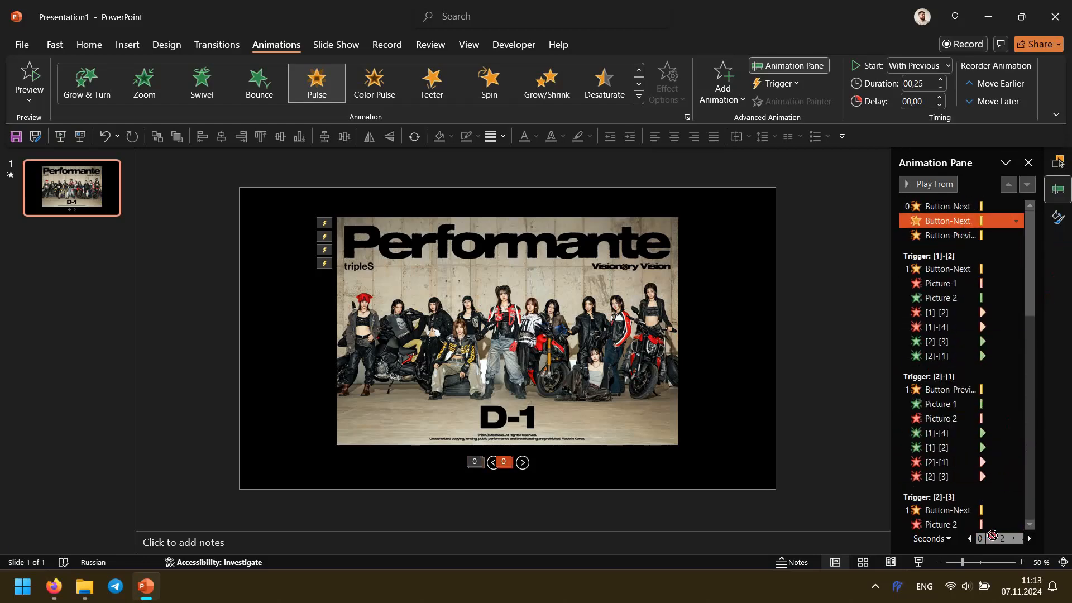
{"action": "left_click_drag", "start_coordinate": [992, 536], "coordinate": [983, 432]}
{"action": "scroll", "coordinate": [982, 385], "scroll_direction": "up", "scroll_amount": 5}
{"action": "left_click_drag", "start_coordinate": [969, 222], "coordinate": [969, 518]}
{"action": "left_click_drag", "start_coordinate": [951, 316], "coordinate": [960, 445]}
{"action": "left_click", "coordinate": [753, 441]}
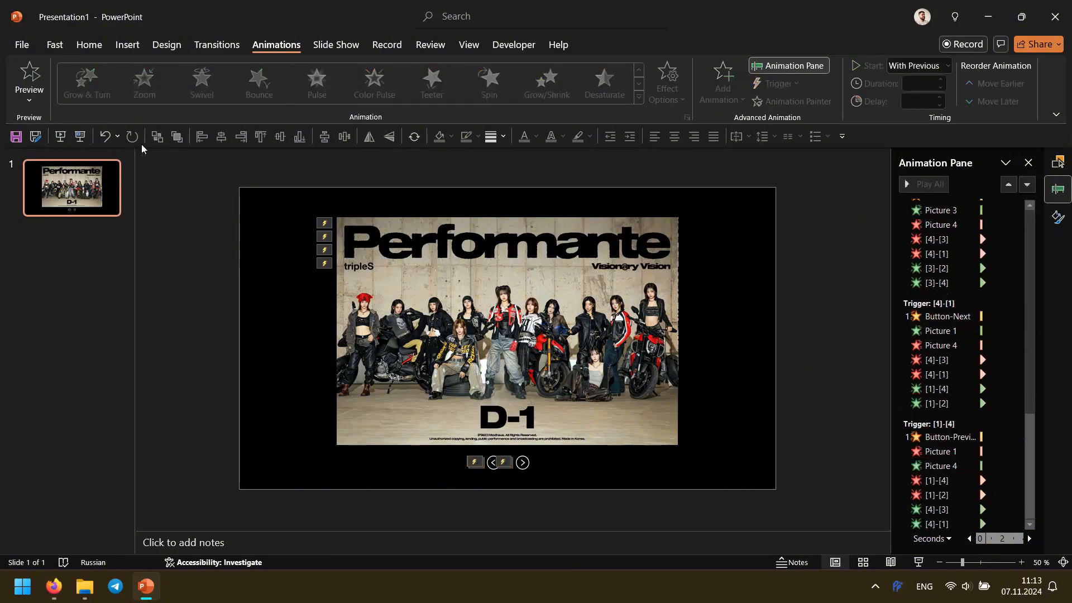
Step: Preview the slide and test the Pulse effect on both arrow buttons while browsing forward and backward through the pictures
{"action": "left_click", "coordinate": [81, 137]}
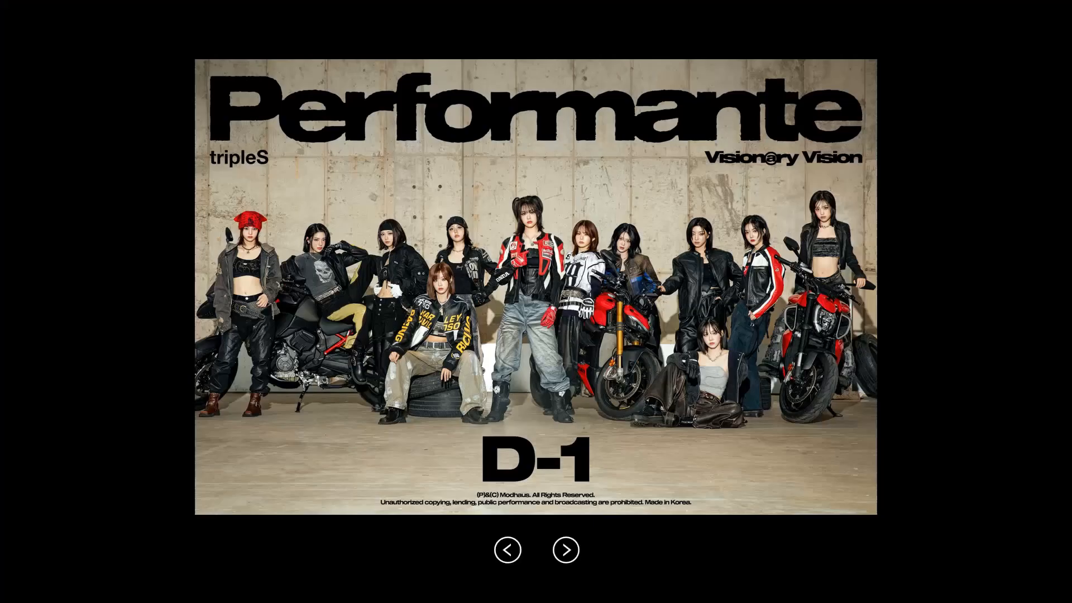
{"action": "left_click", "coordinate": [573, 558]}
{"action": "left_click", "coordinate": [570, 556]}
{"action": "left_click", "coordinate": [507, 554]}
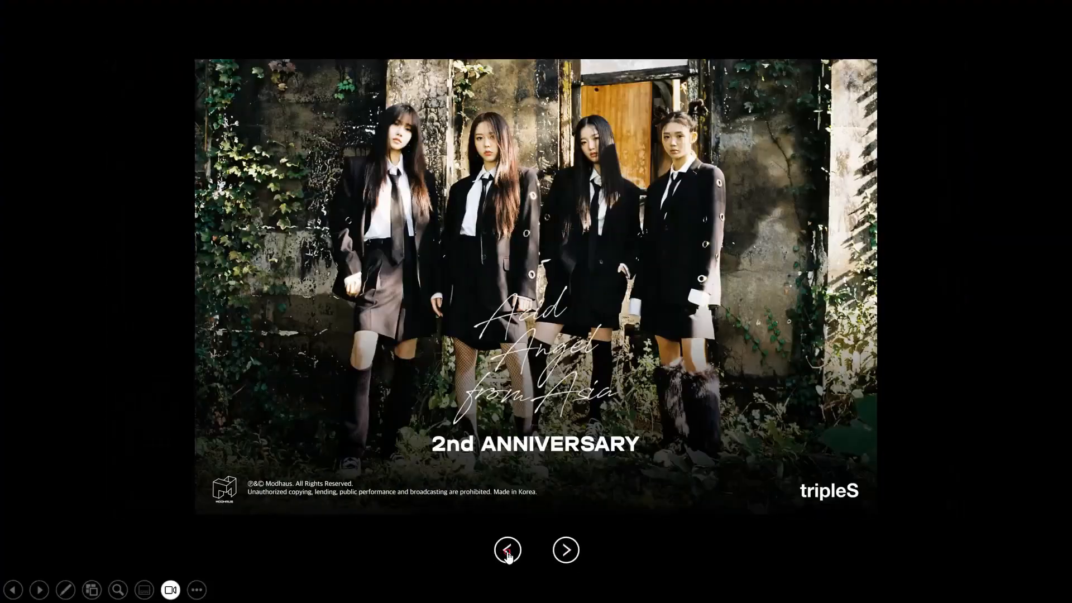
{"action": "left_click", "coordinate": [507, 554]}
{"action": "left_click", "coordinate": [508, 554]}
{"action": "left_click", "coordinate": [508, 553]}
{"action": "left_click", "coordinate": [508, 554]}
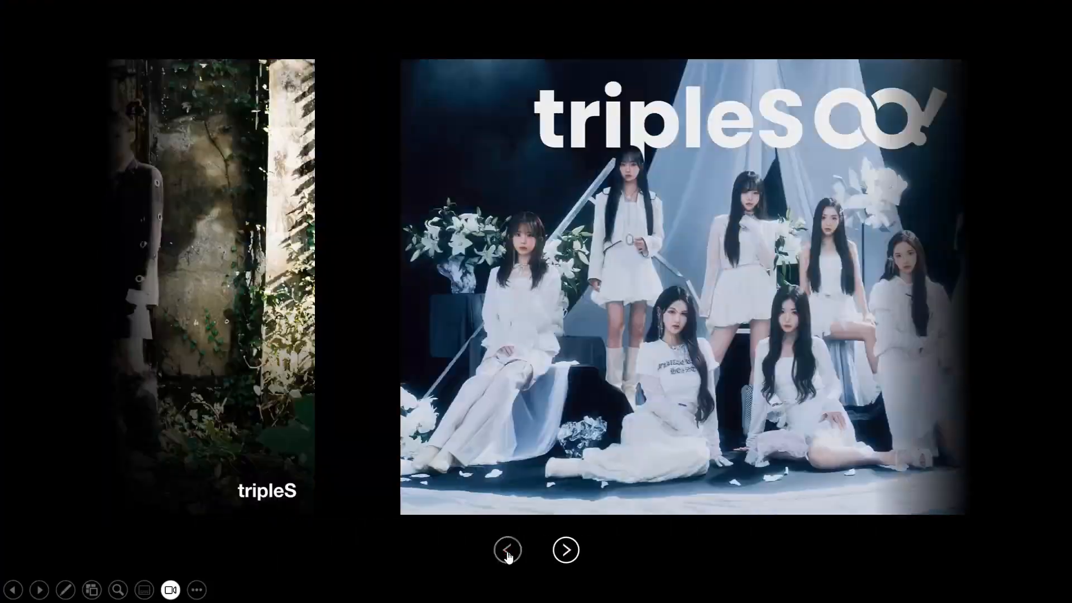
{"action": "left_click", "coordinate": [507, 554]}
{"action": "left_click", "coordinate": [508, 554]}
{"action": "left_click", "coordinate": [568, 555]}
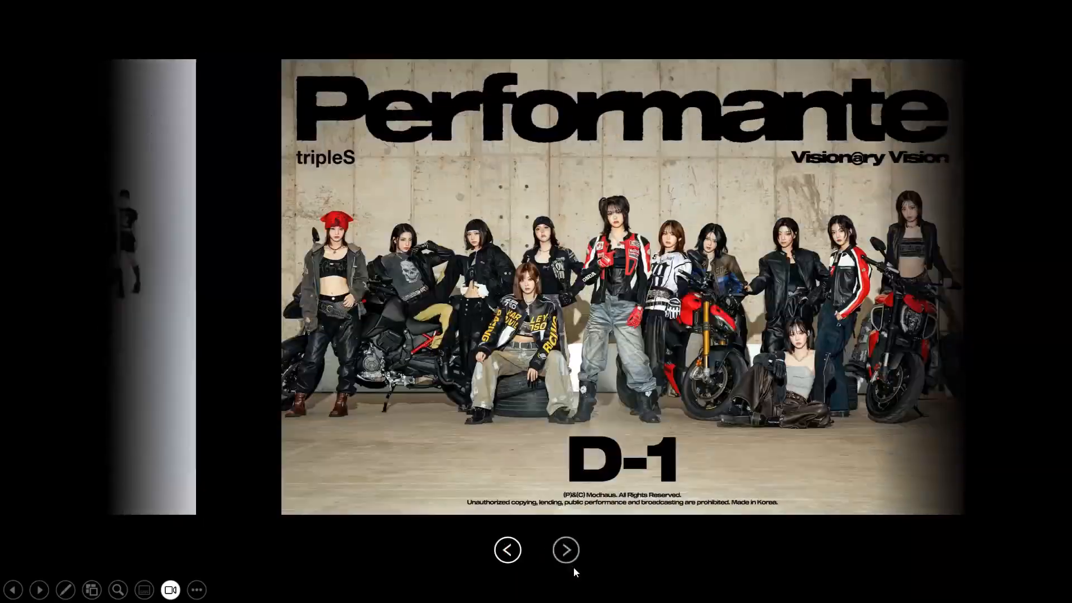
{"action": "left_click", "coordinate": [574, 566]}
{"action": "left_click", "coordinate": [507, 549]}
{"action": "key", "text": "Escape"}
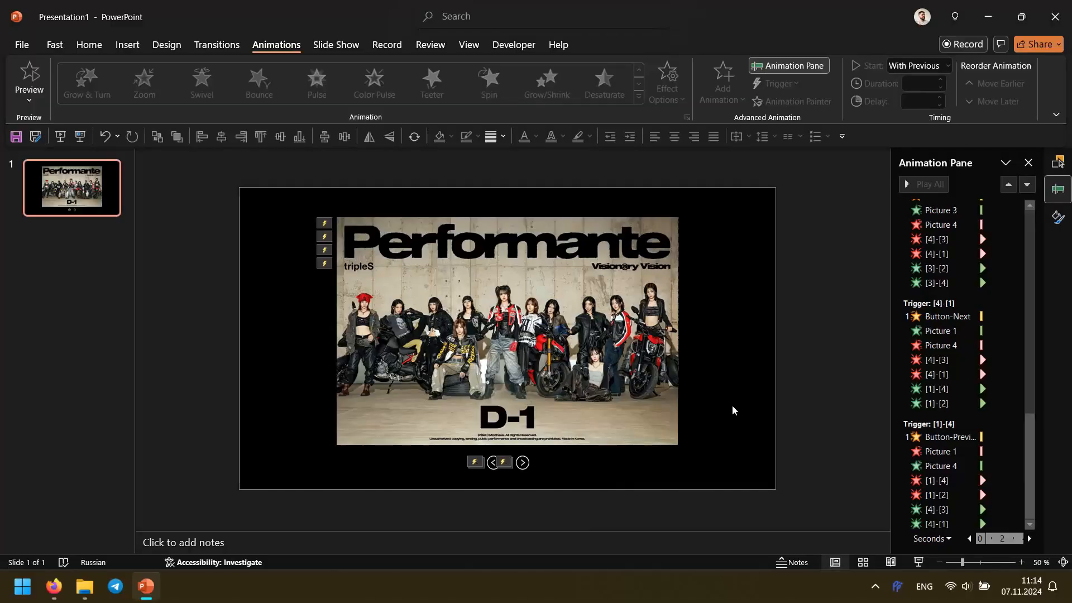